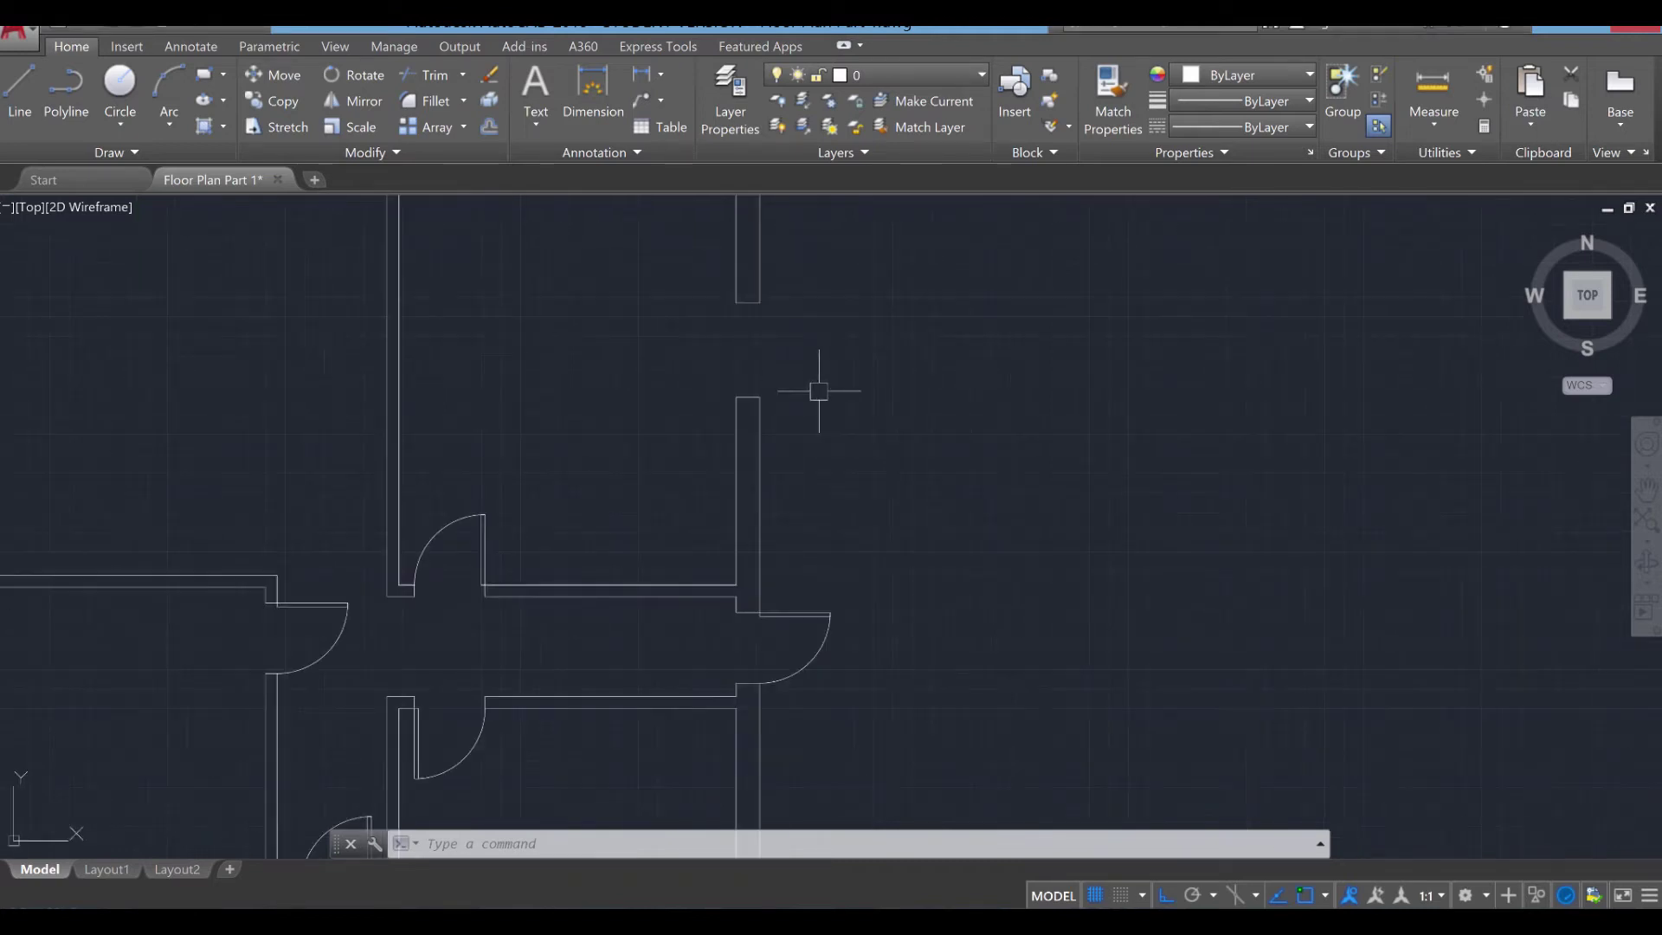
Start a polyline outside the gap in the east wall with a 150 segment to the right and a 1200 segment upward.
key("Escape")
key("Escape")
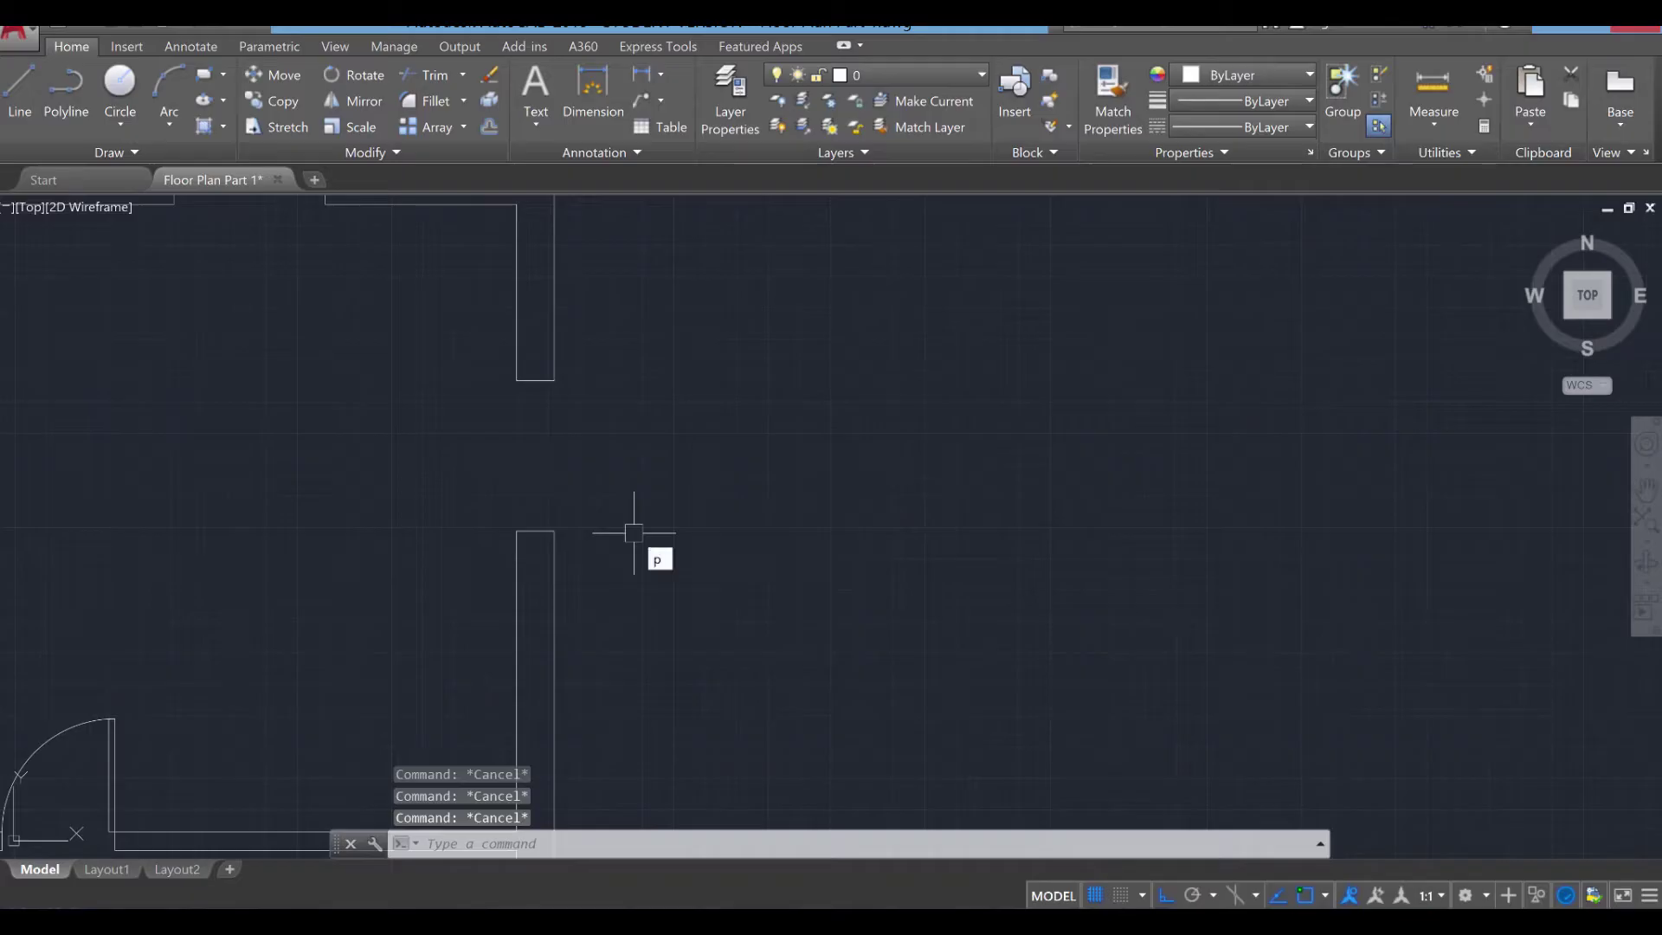
type("e")
key("Return")
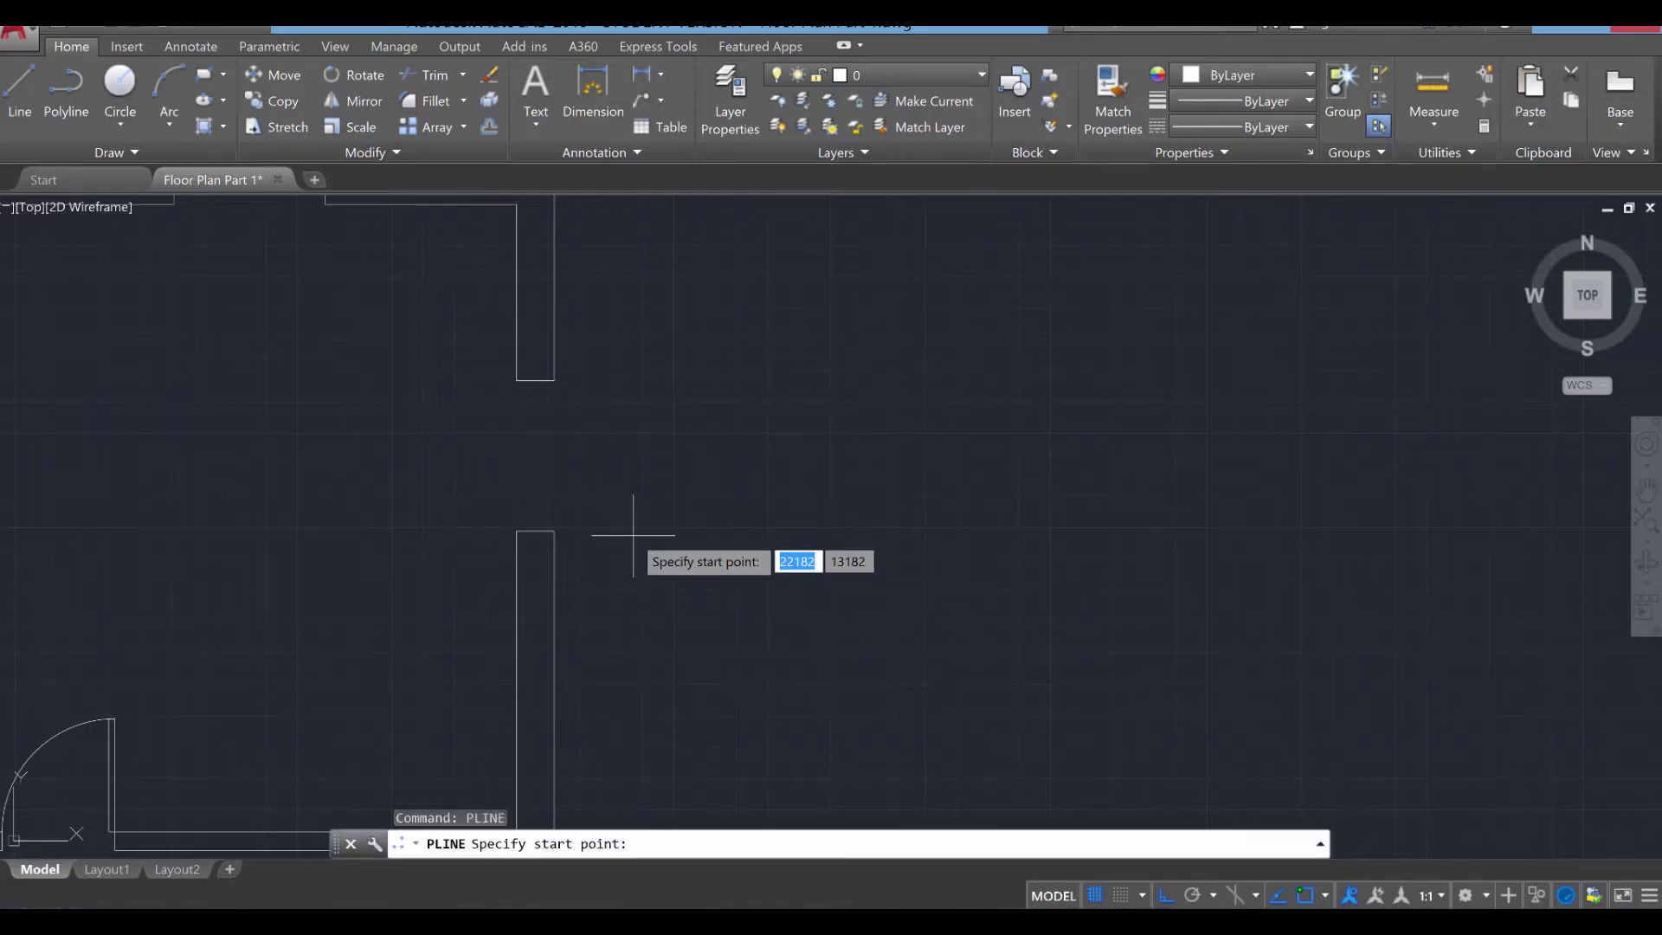
scroll(632, 532, "up", 4)
left_click(601, 523)
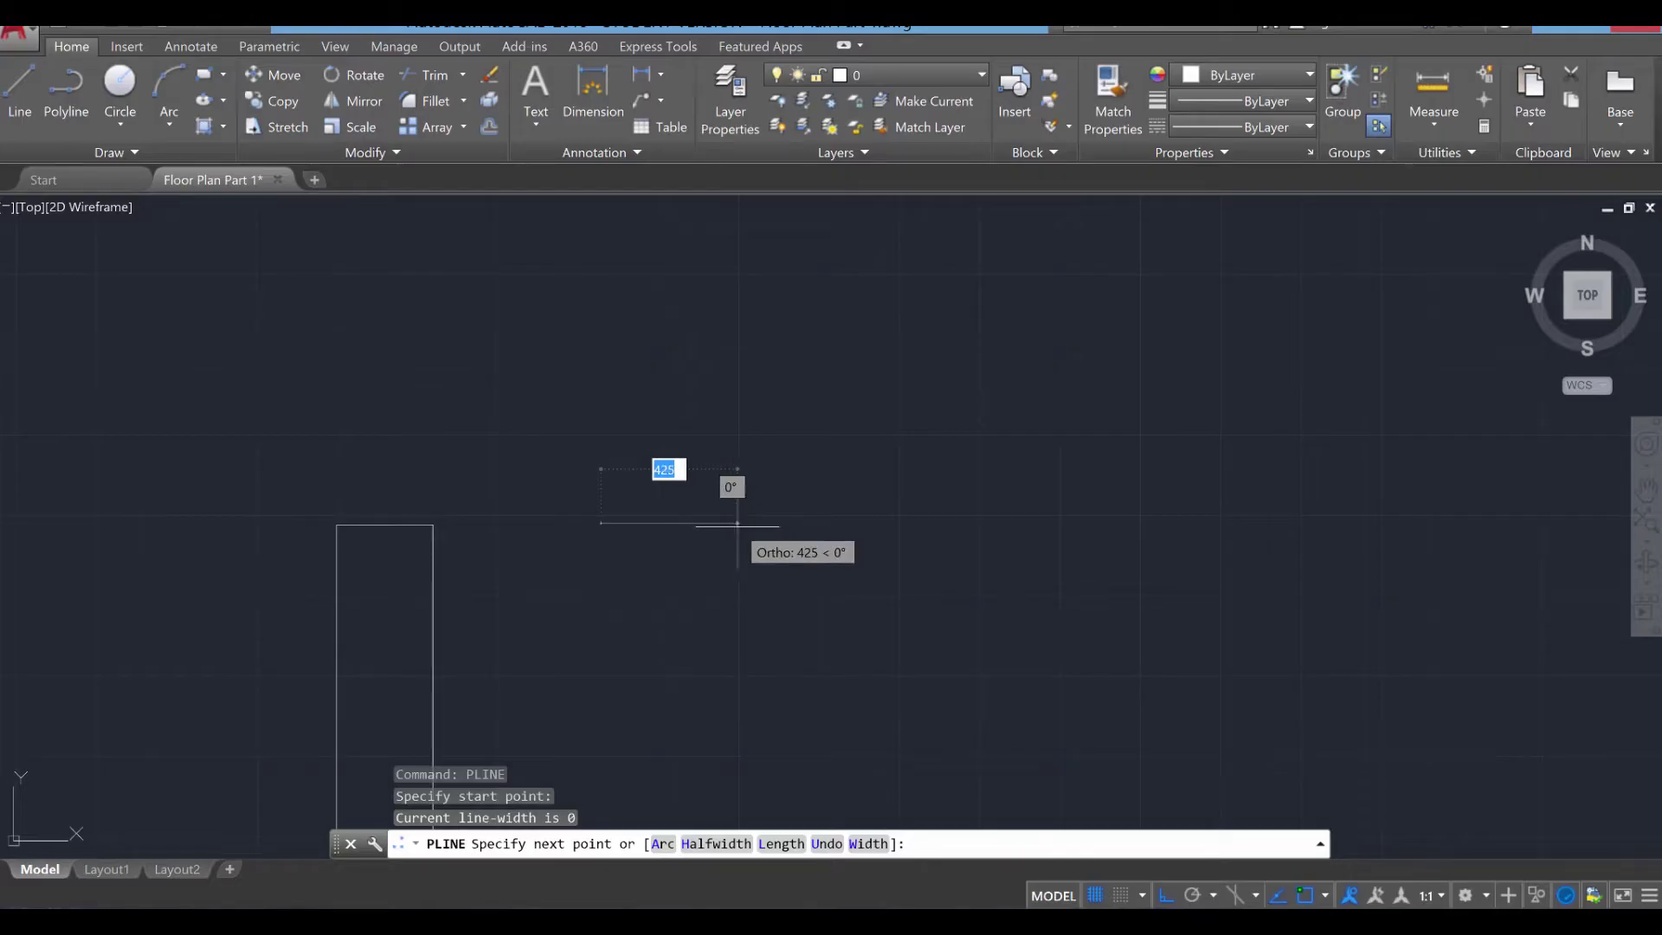
key("Return")
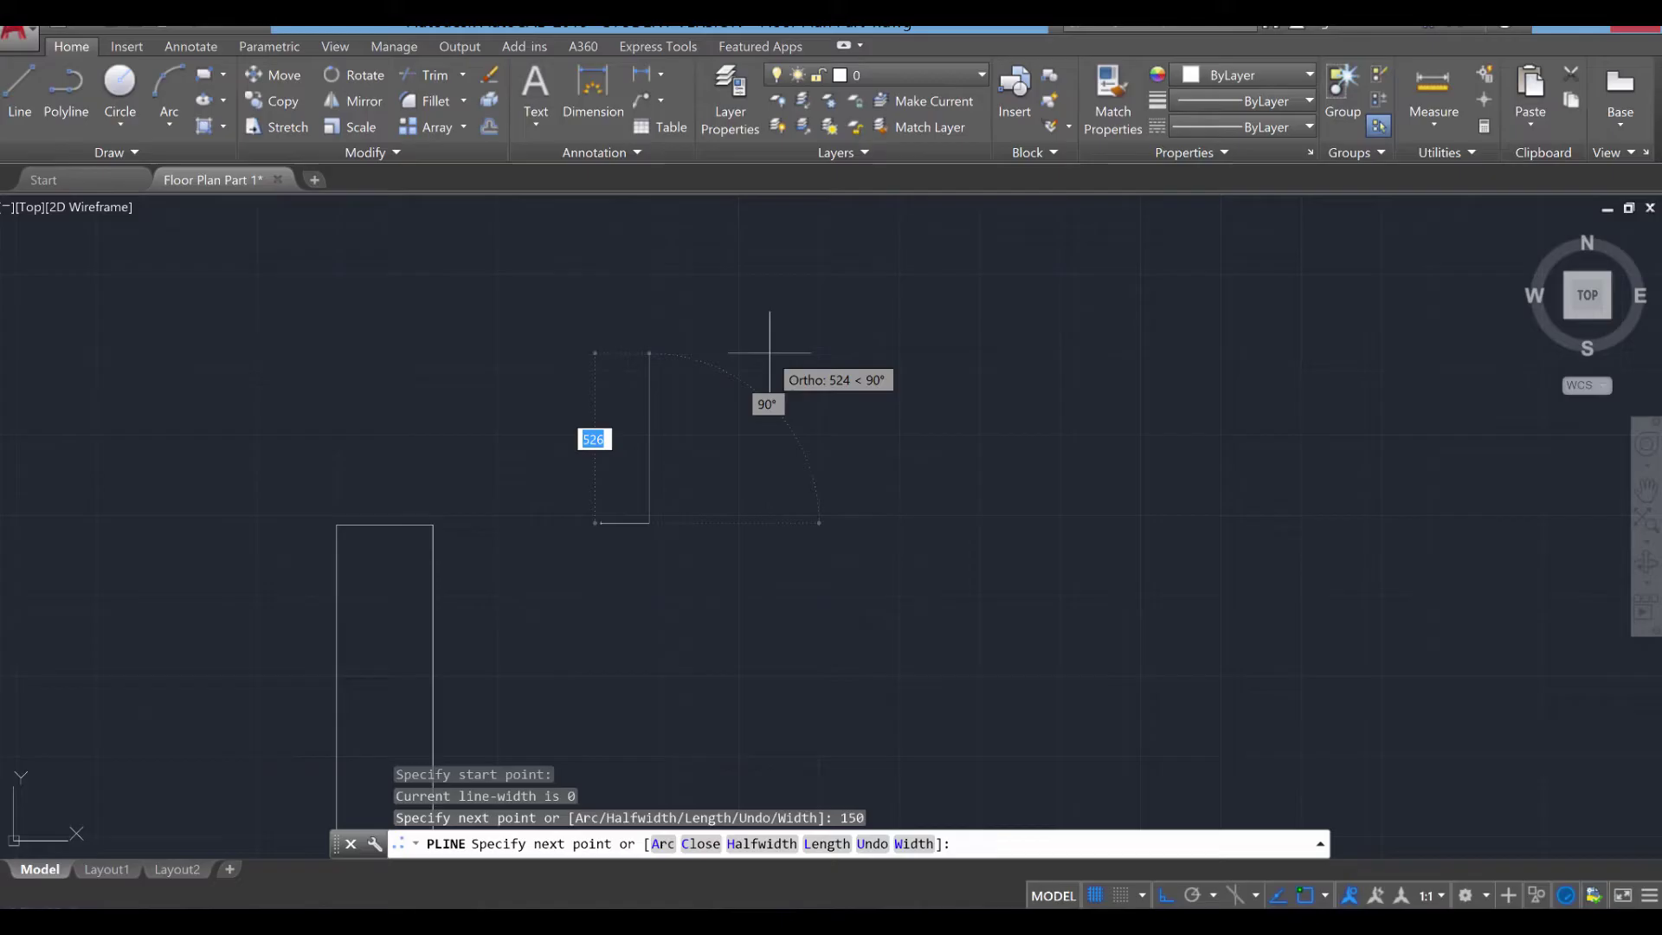
type("12")
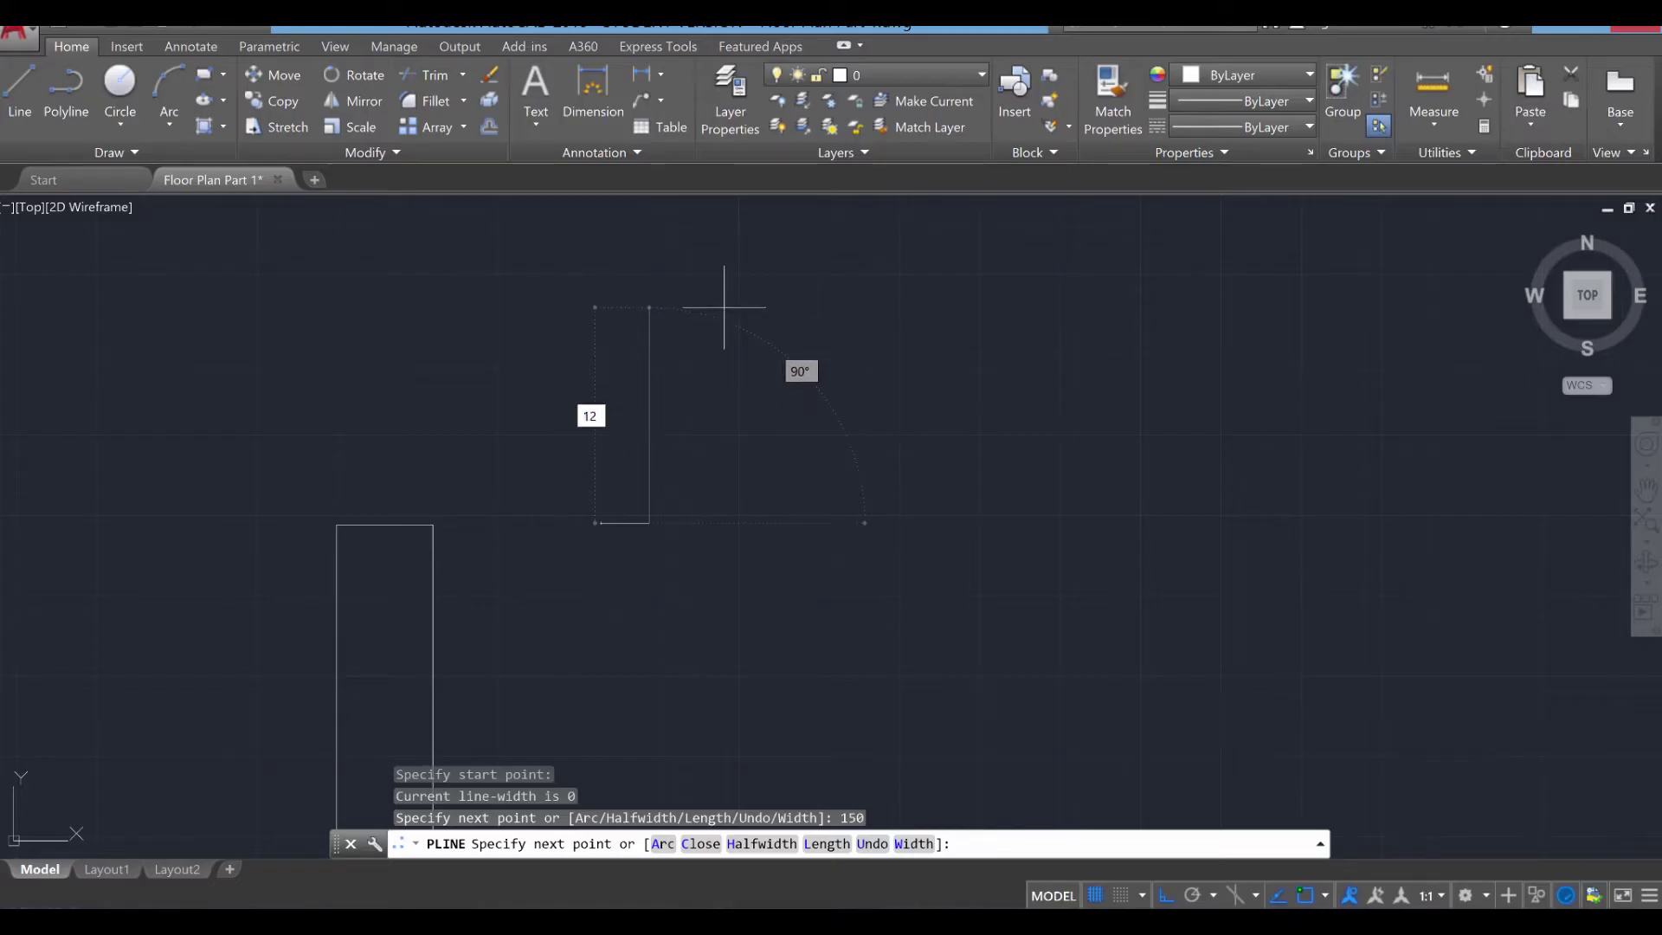
type("00")
key("Return")
Continue the polyline 150 to the left and back down to its start point to complete the window's outer frame.
scroll(724, 307, "down", 1)
middle_click_drag(720, 316, 750, 507)
scroll(705, 424, "up", 1)
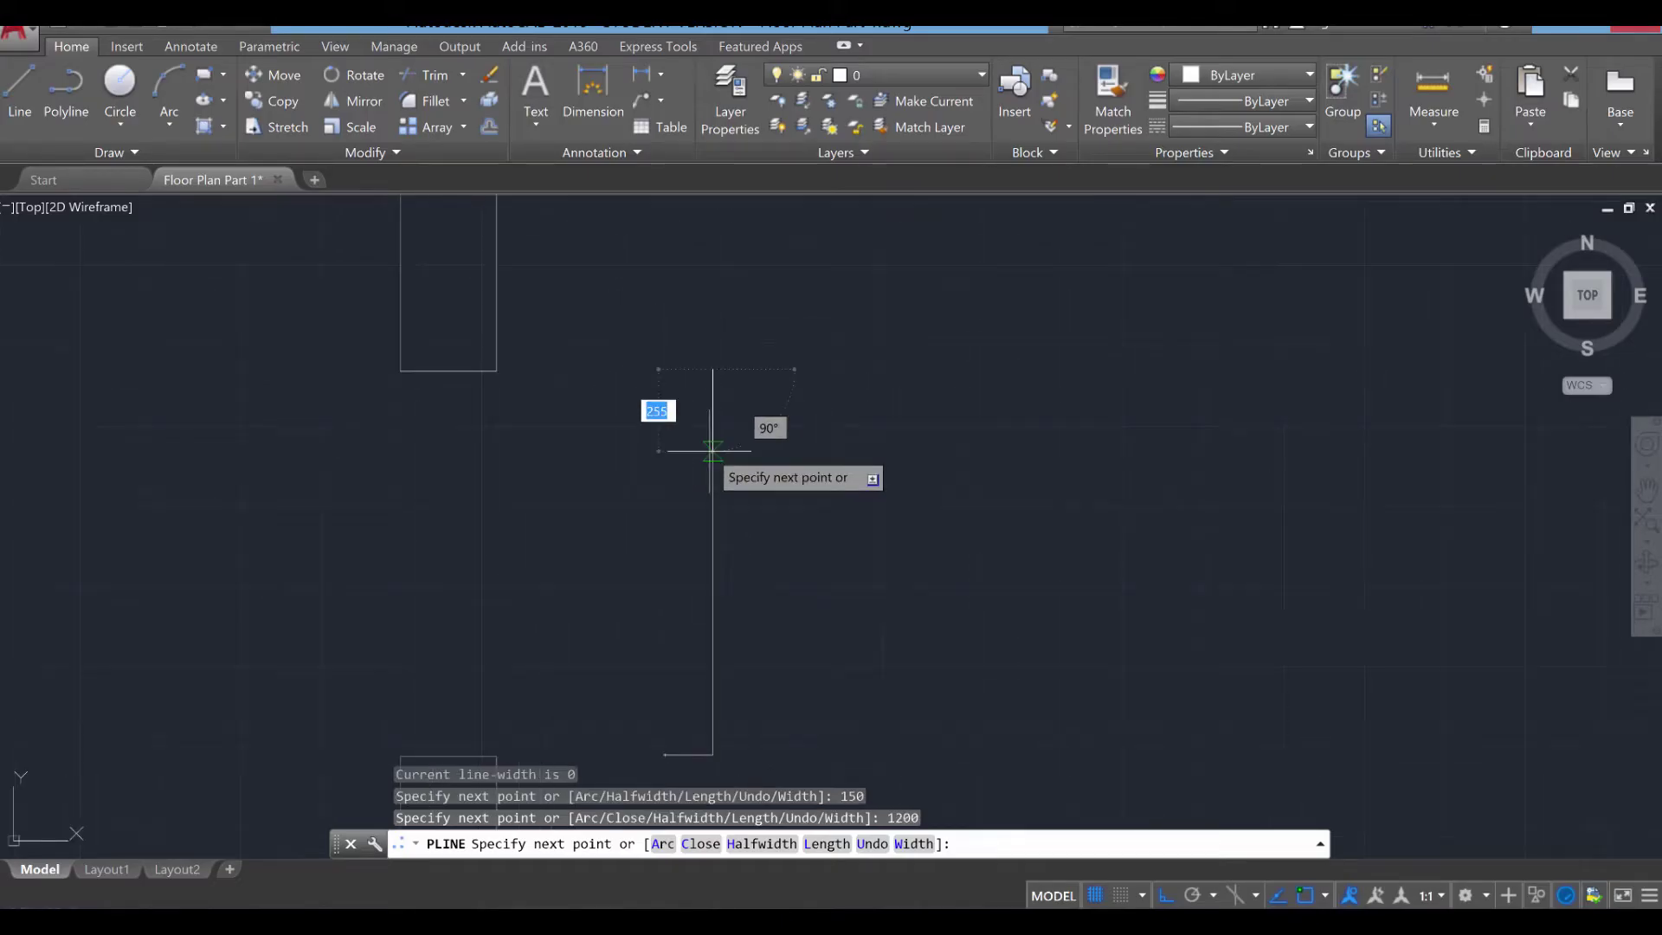
scroll(713, 450, "up", 2)
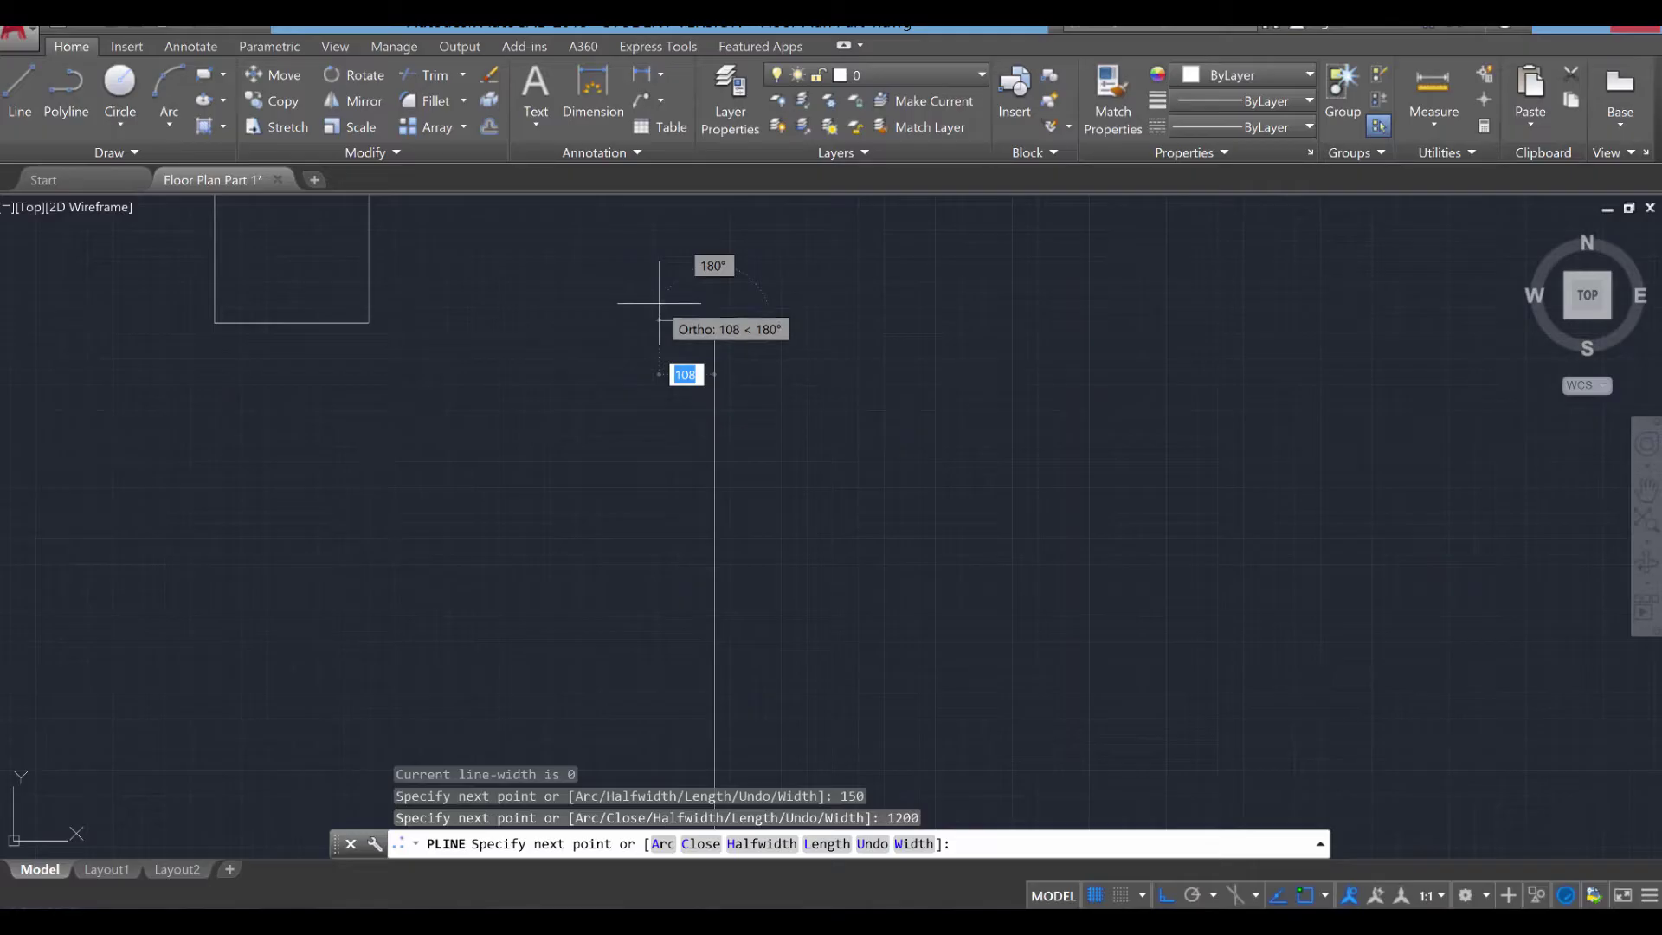
type("15")
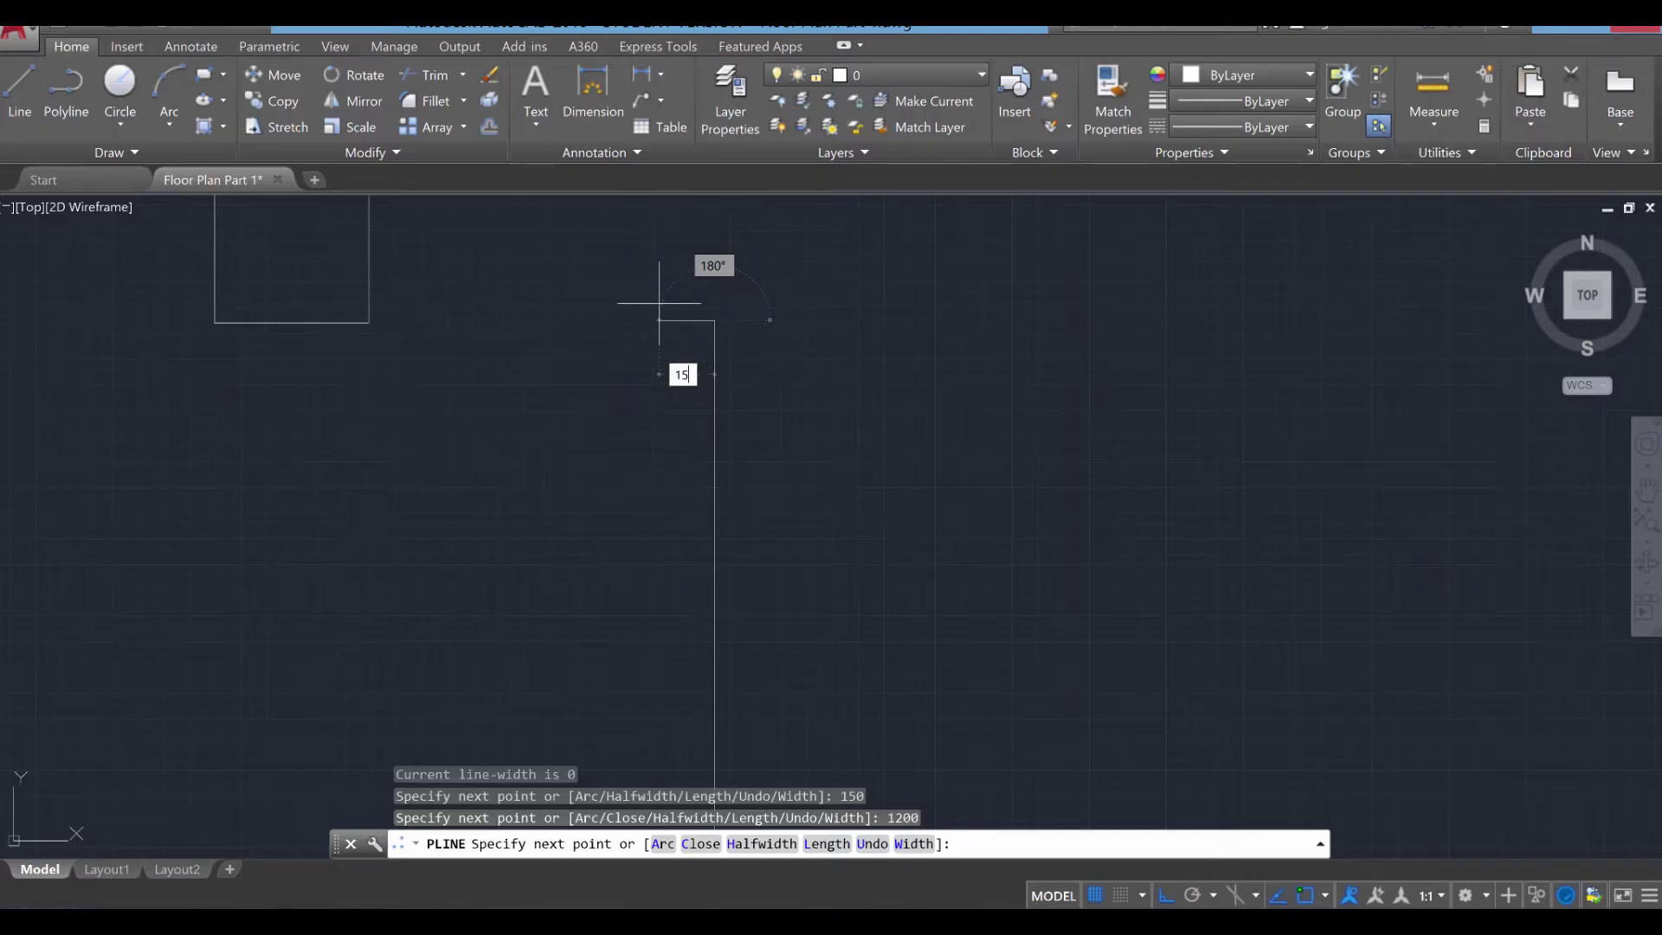
type("0")
key("Return")
middle_click_drag(606, 208, 597, 658)
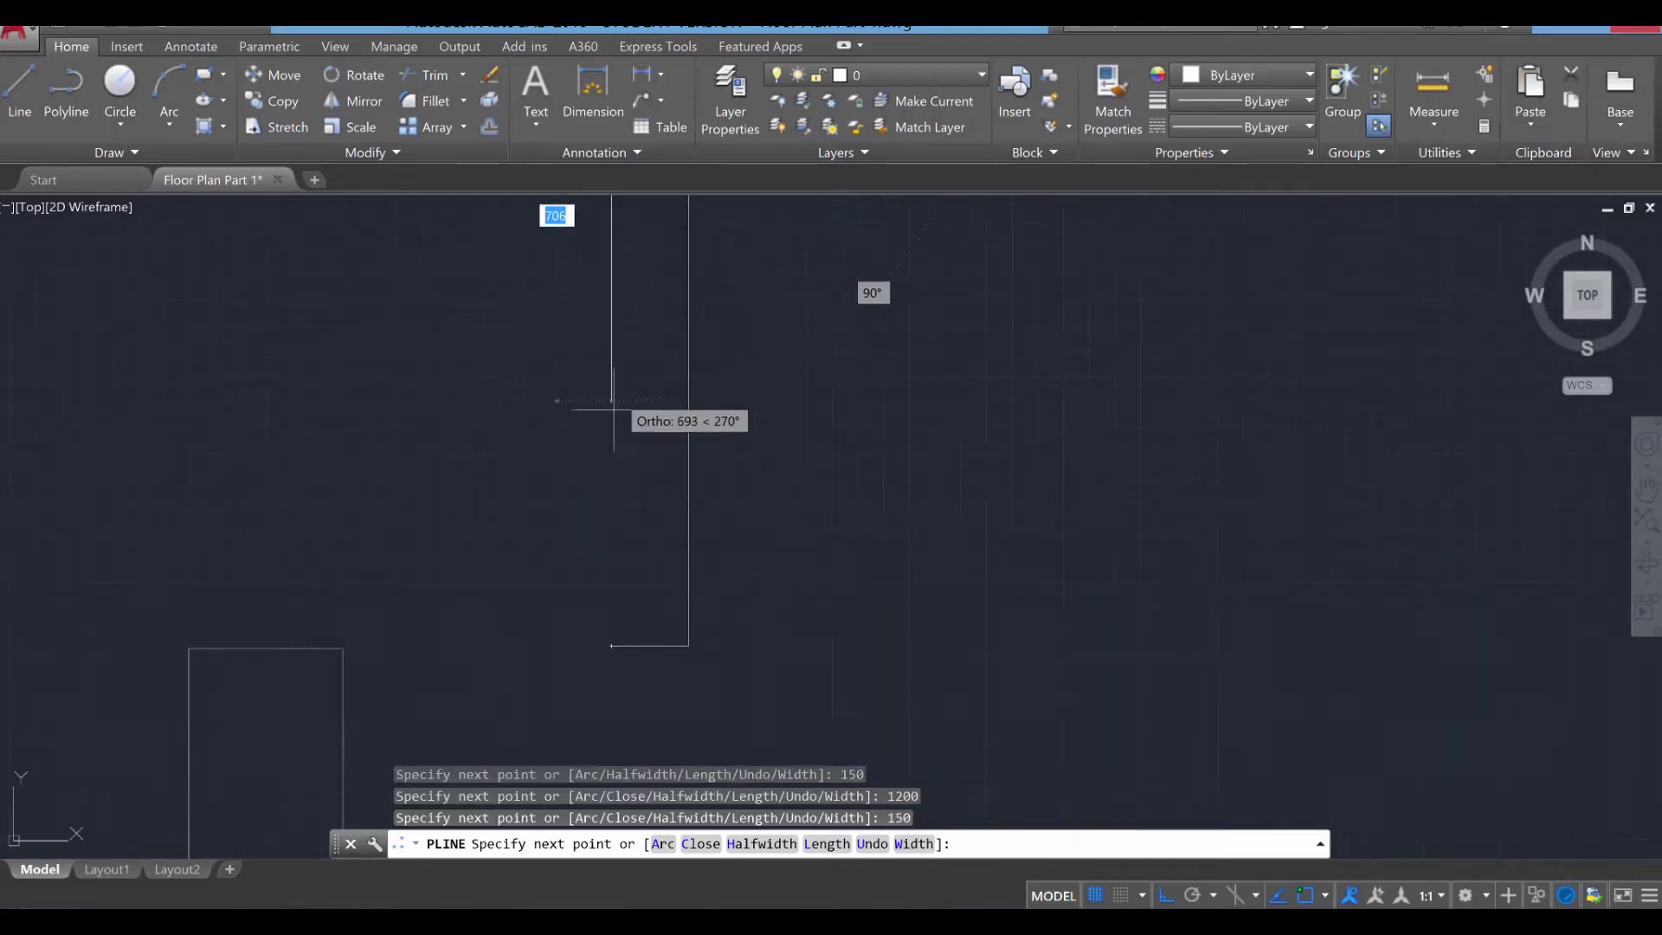
left_click(611, 645)
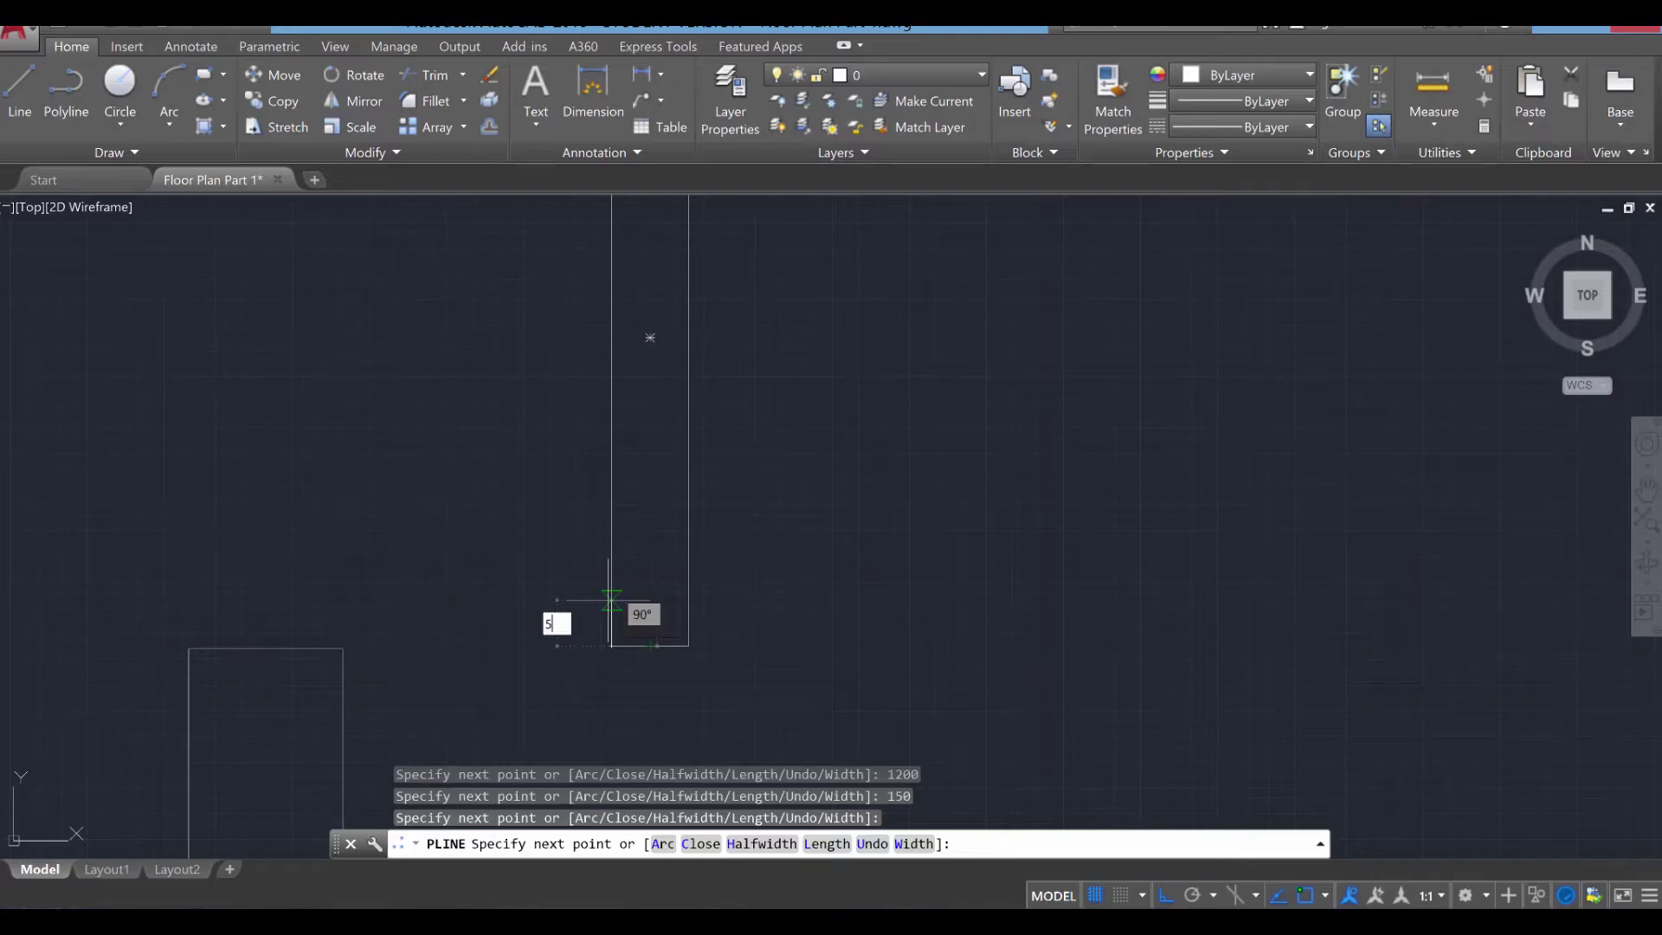
Continue the polyline 50 up, across to the right side, 1100 up and across to the left side, forming both frame ends.
key("Return")
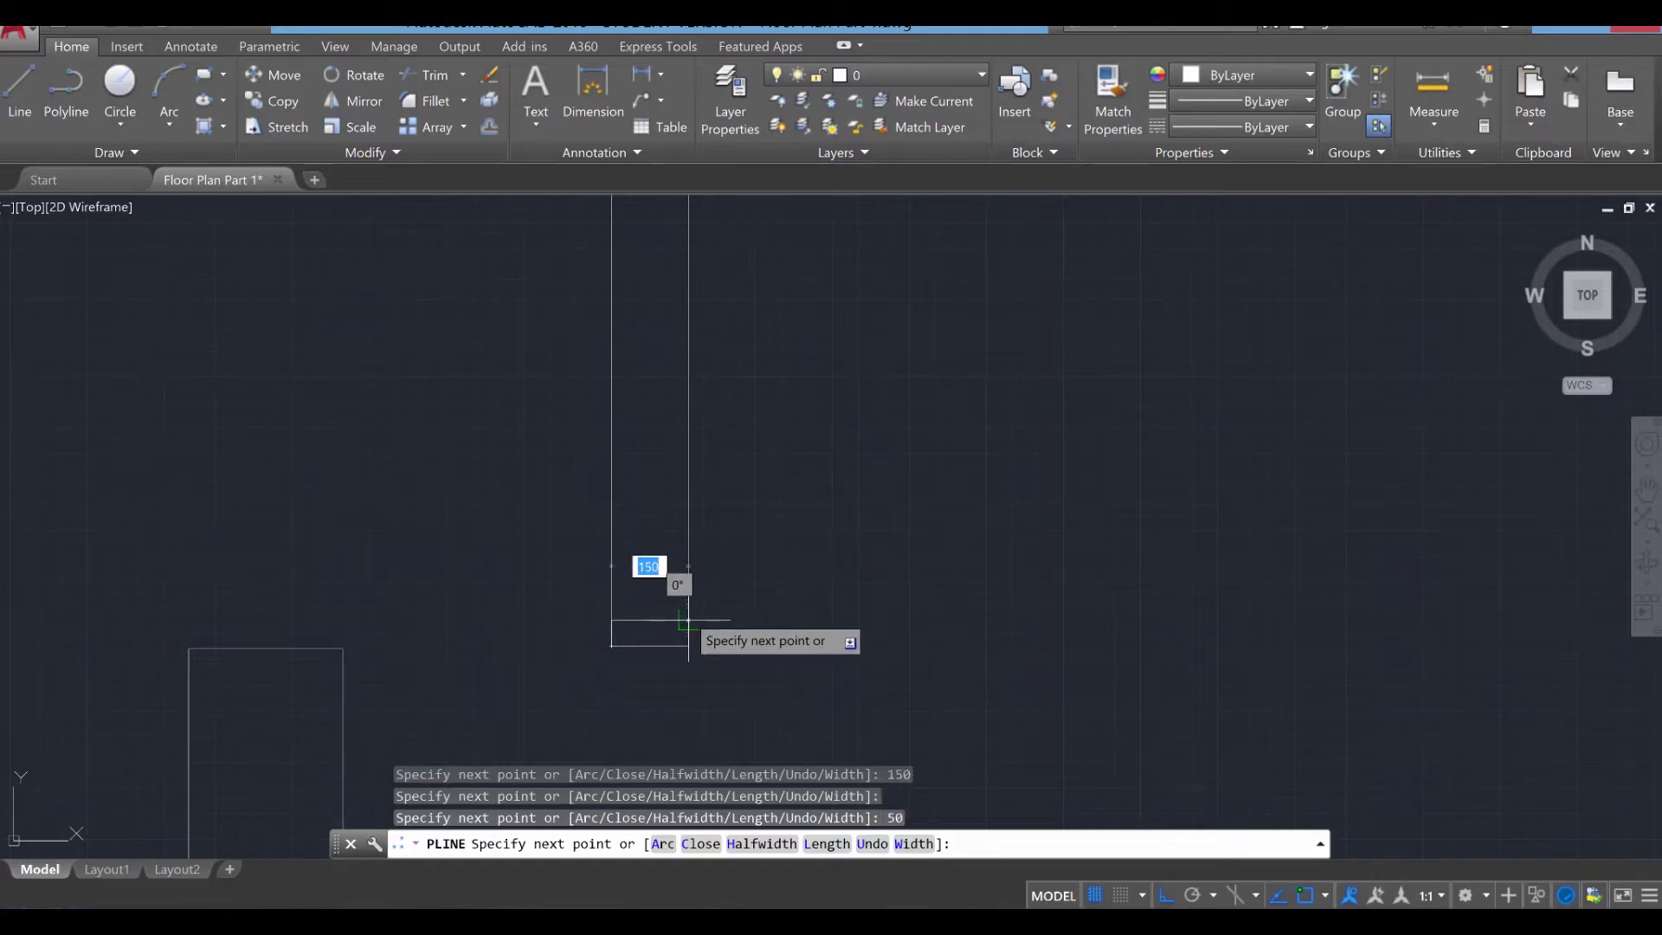
left_click(688, 620)
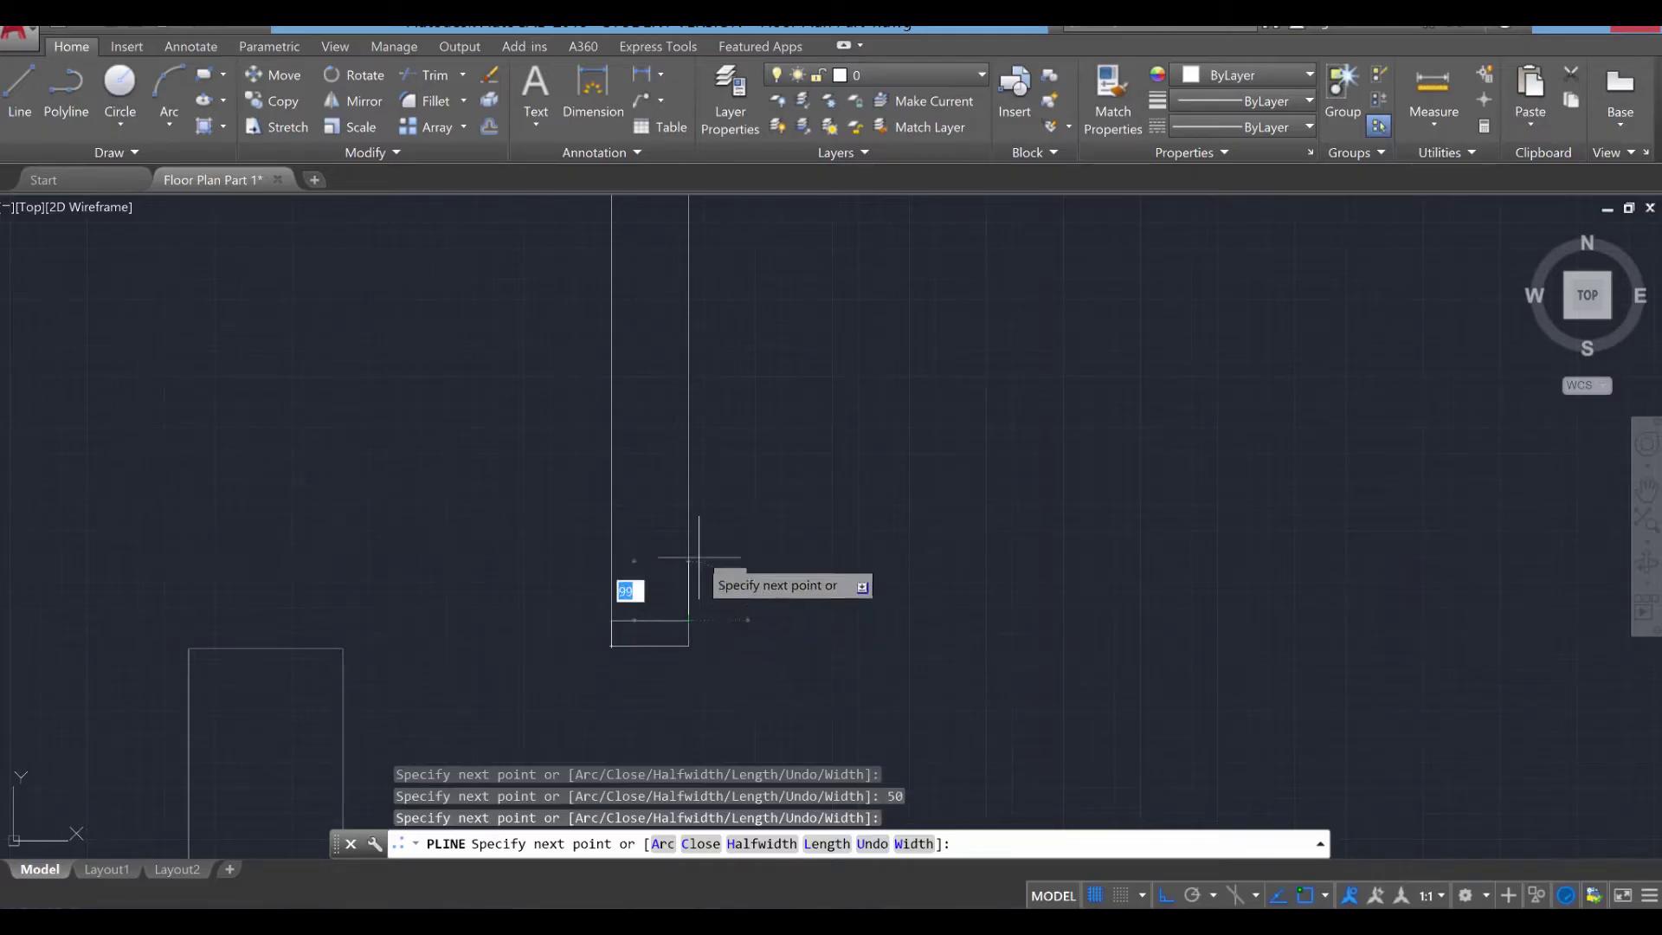
middle_click_drag(714, 429, 770, 738)
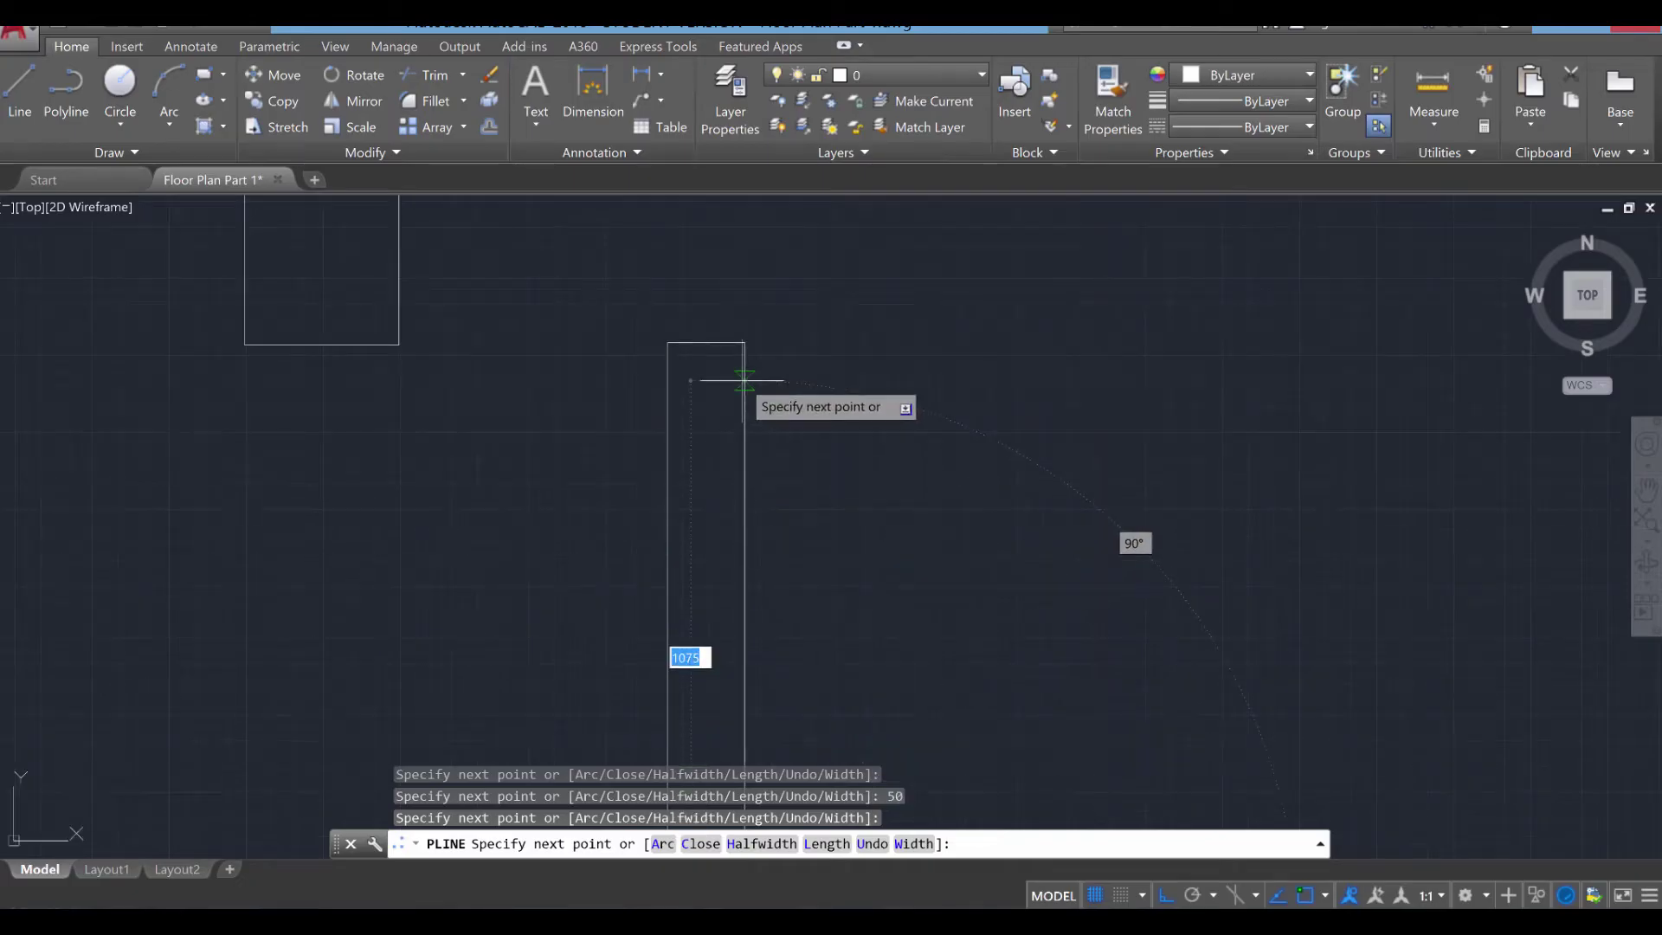
middle_click_drag(743, 379, 756, 329)
scroll(755, 329, "down", 2)
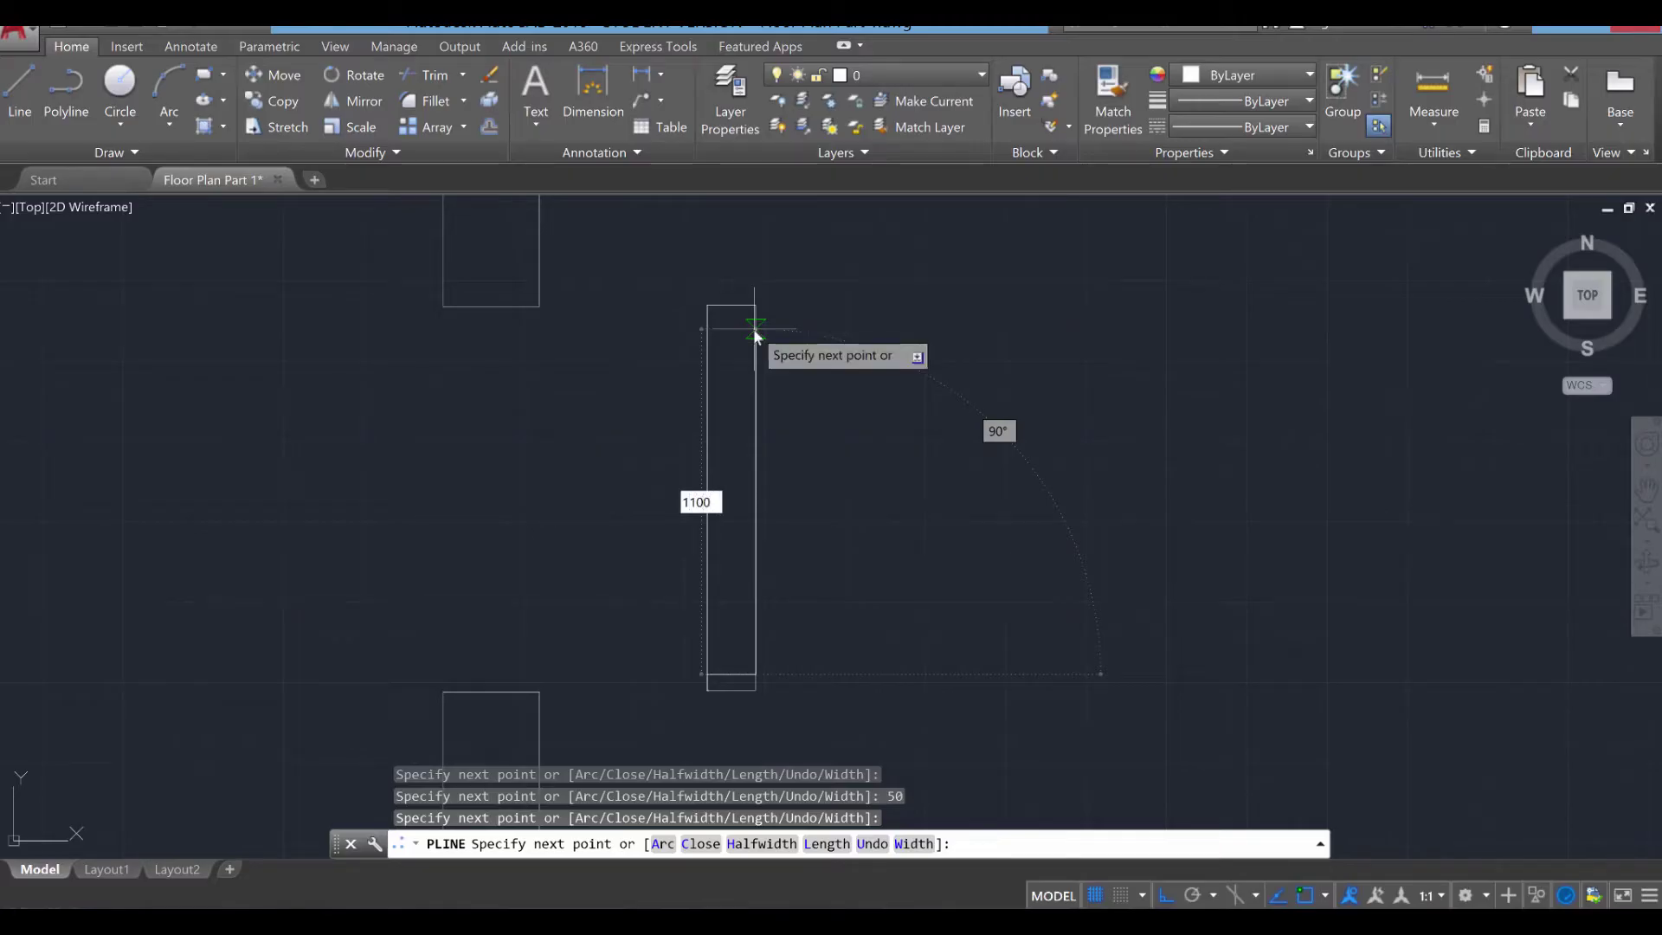
key("Return")
scroll(730, 374, "down", 3)
scroll(741, 364, "up", 5)
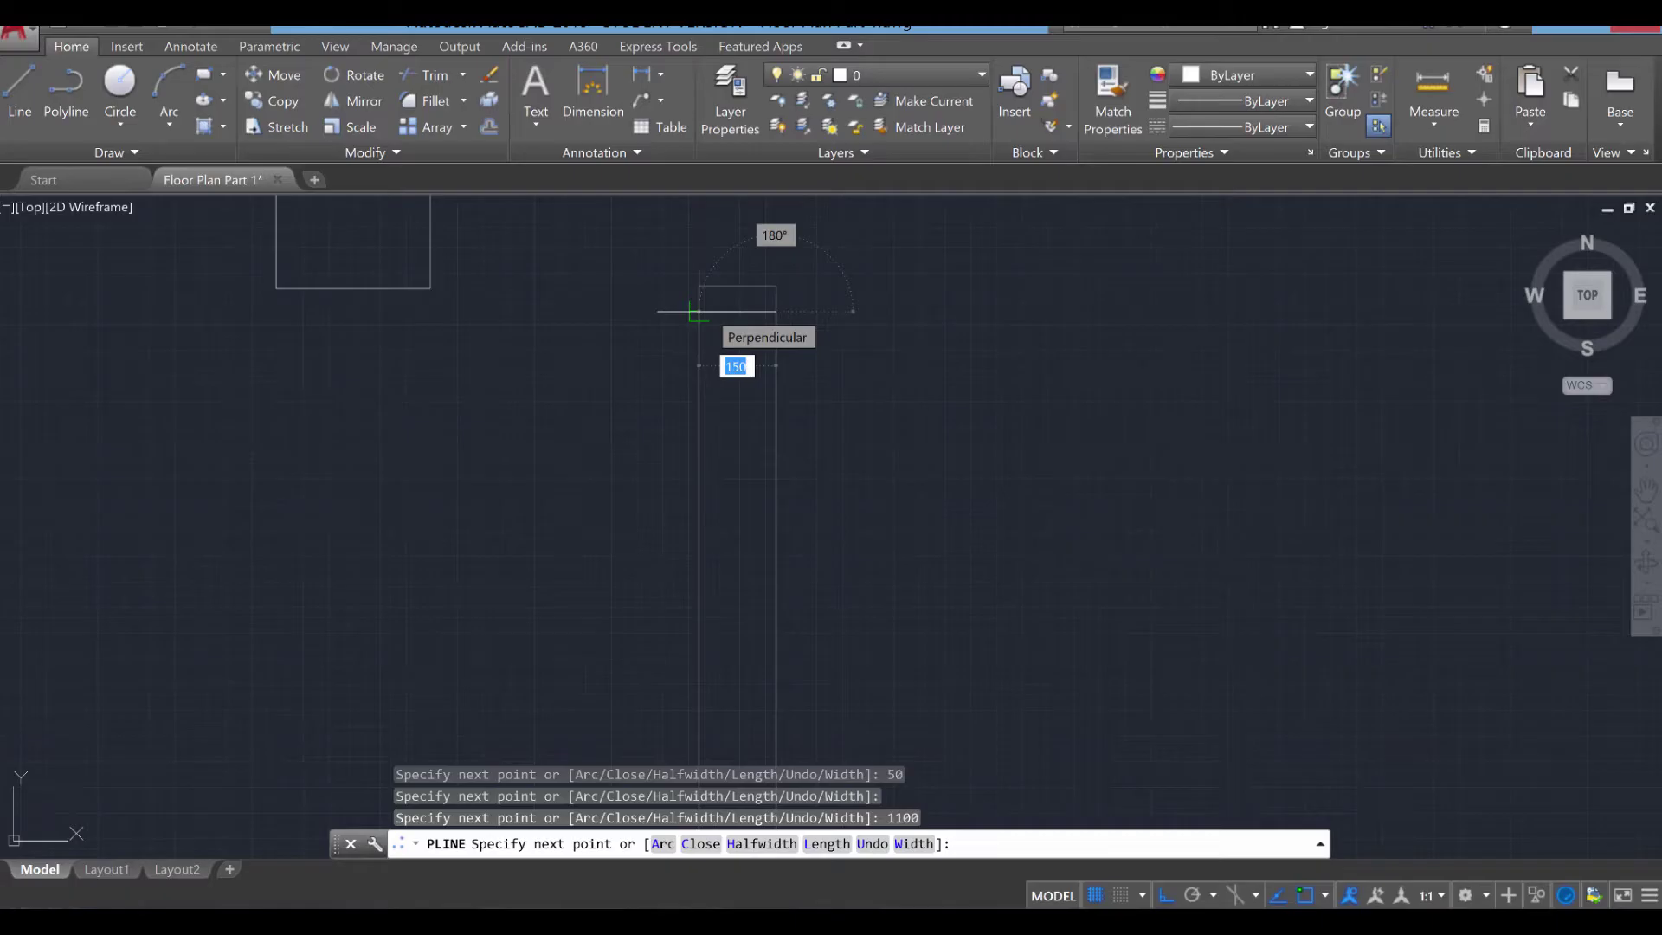
left_click(700, 312)
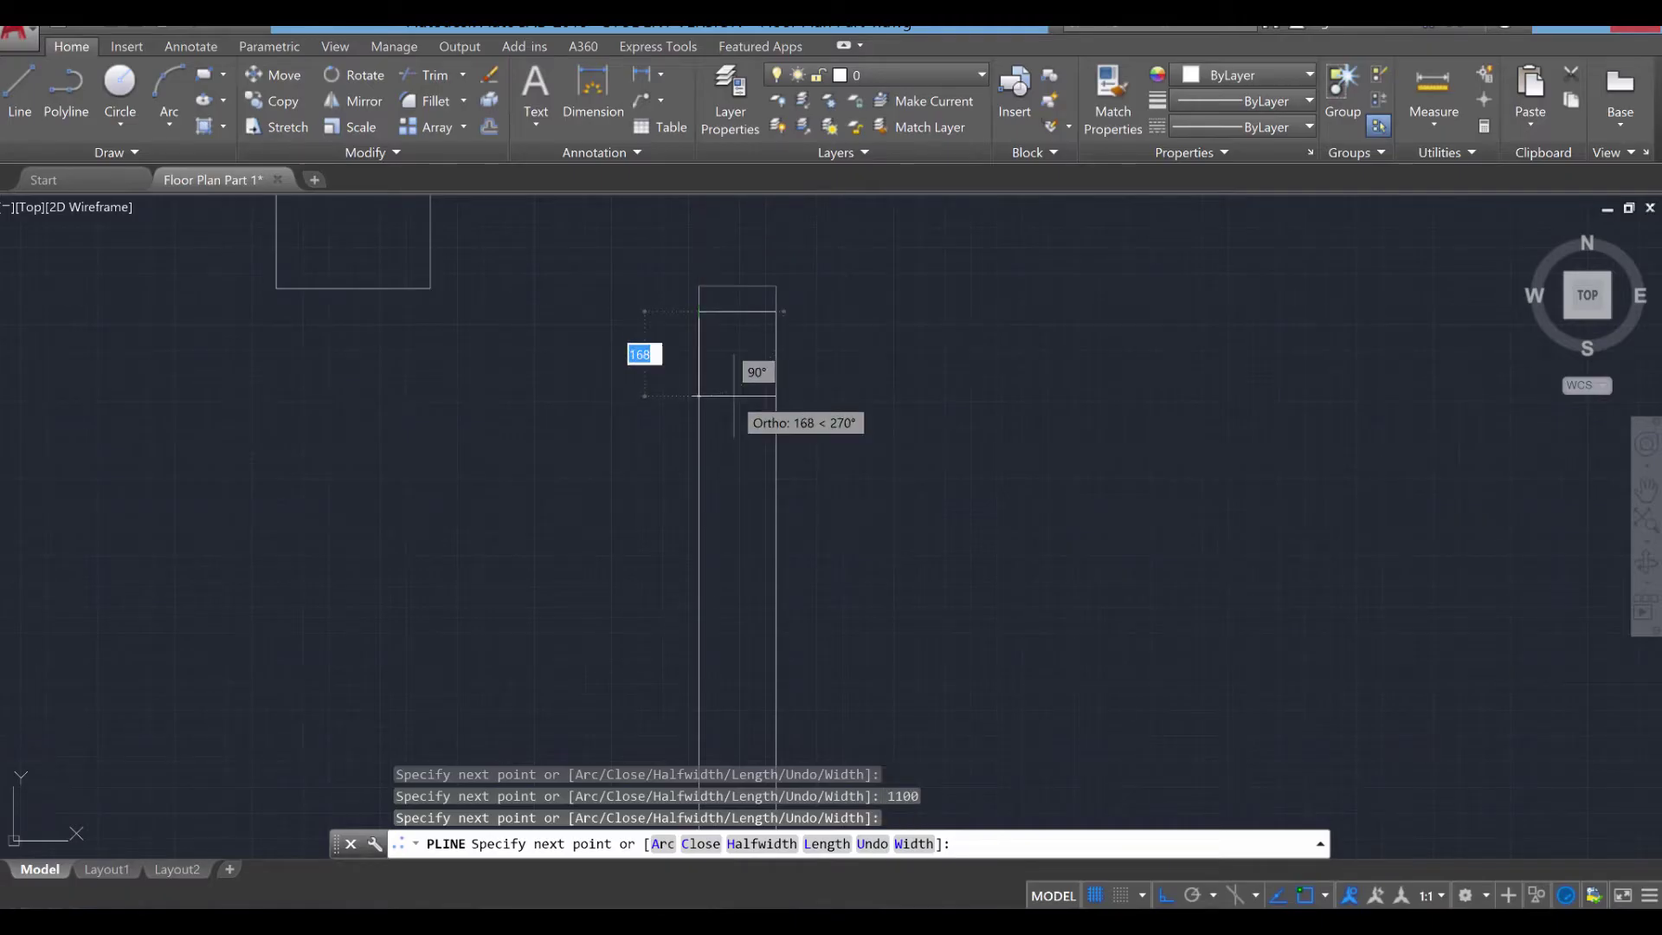
Extend the polyline 50 to the right along the upper frame line and straight down to the lower frame line as the first glazing line.
middle_click_drag(679, 569, 698, 302)
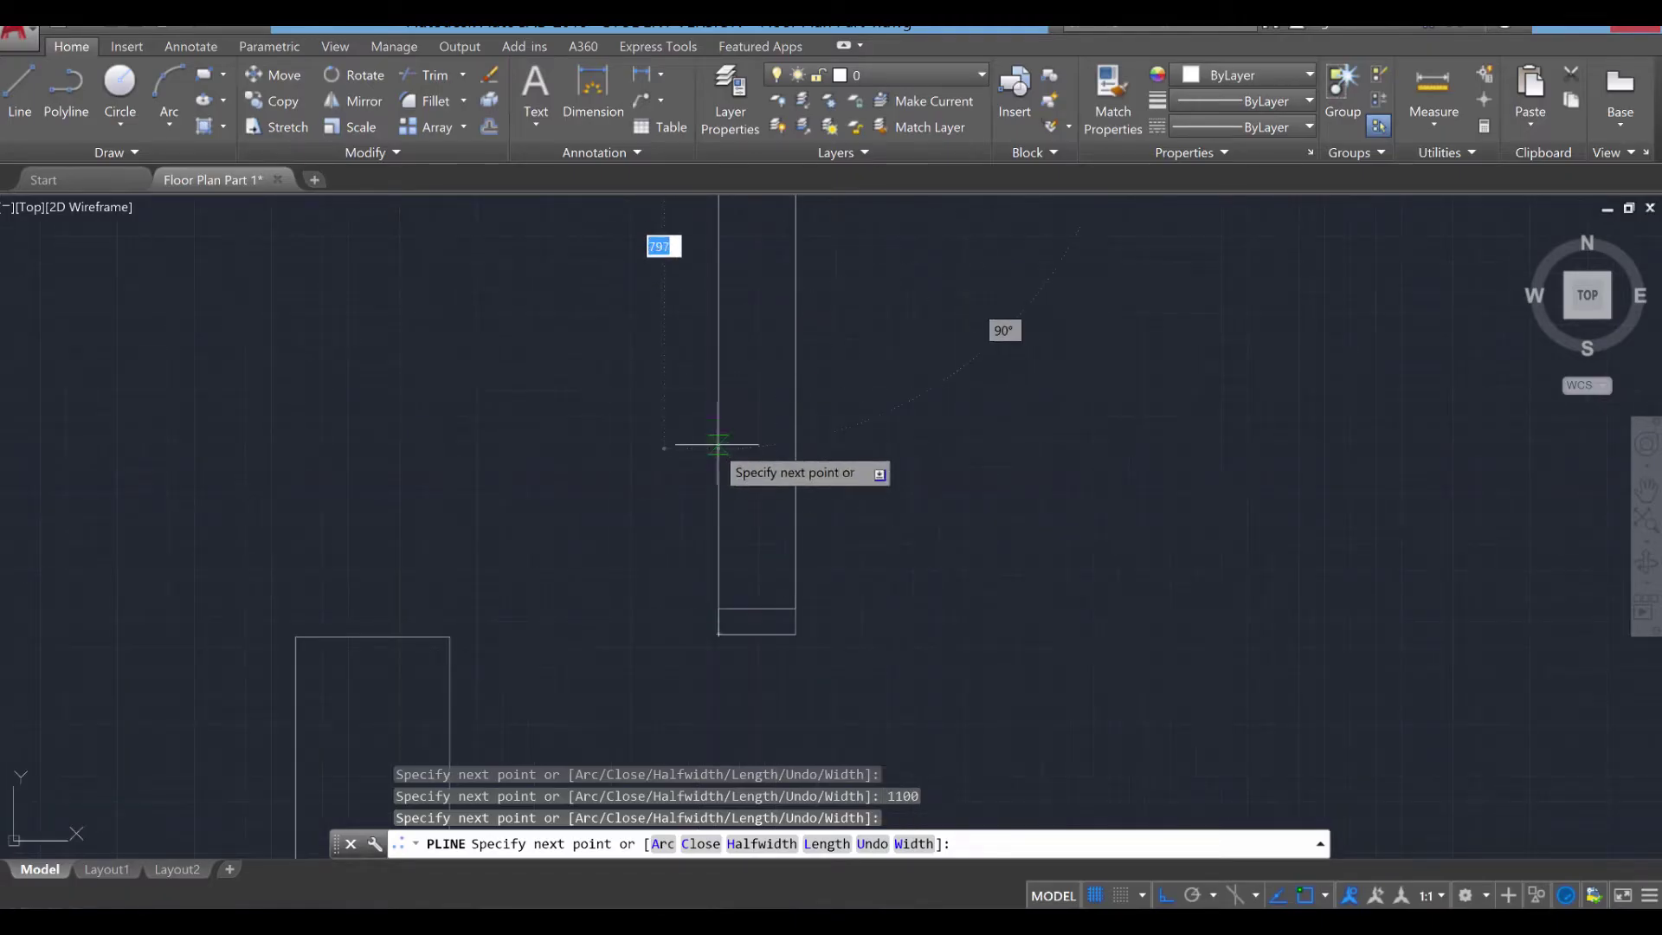
middle_click_drag(717, 445, 706, 544)
scroll(723, 350, "up", 6)
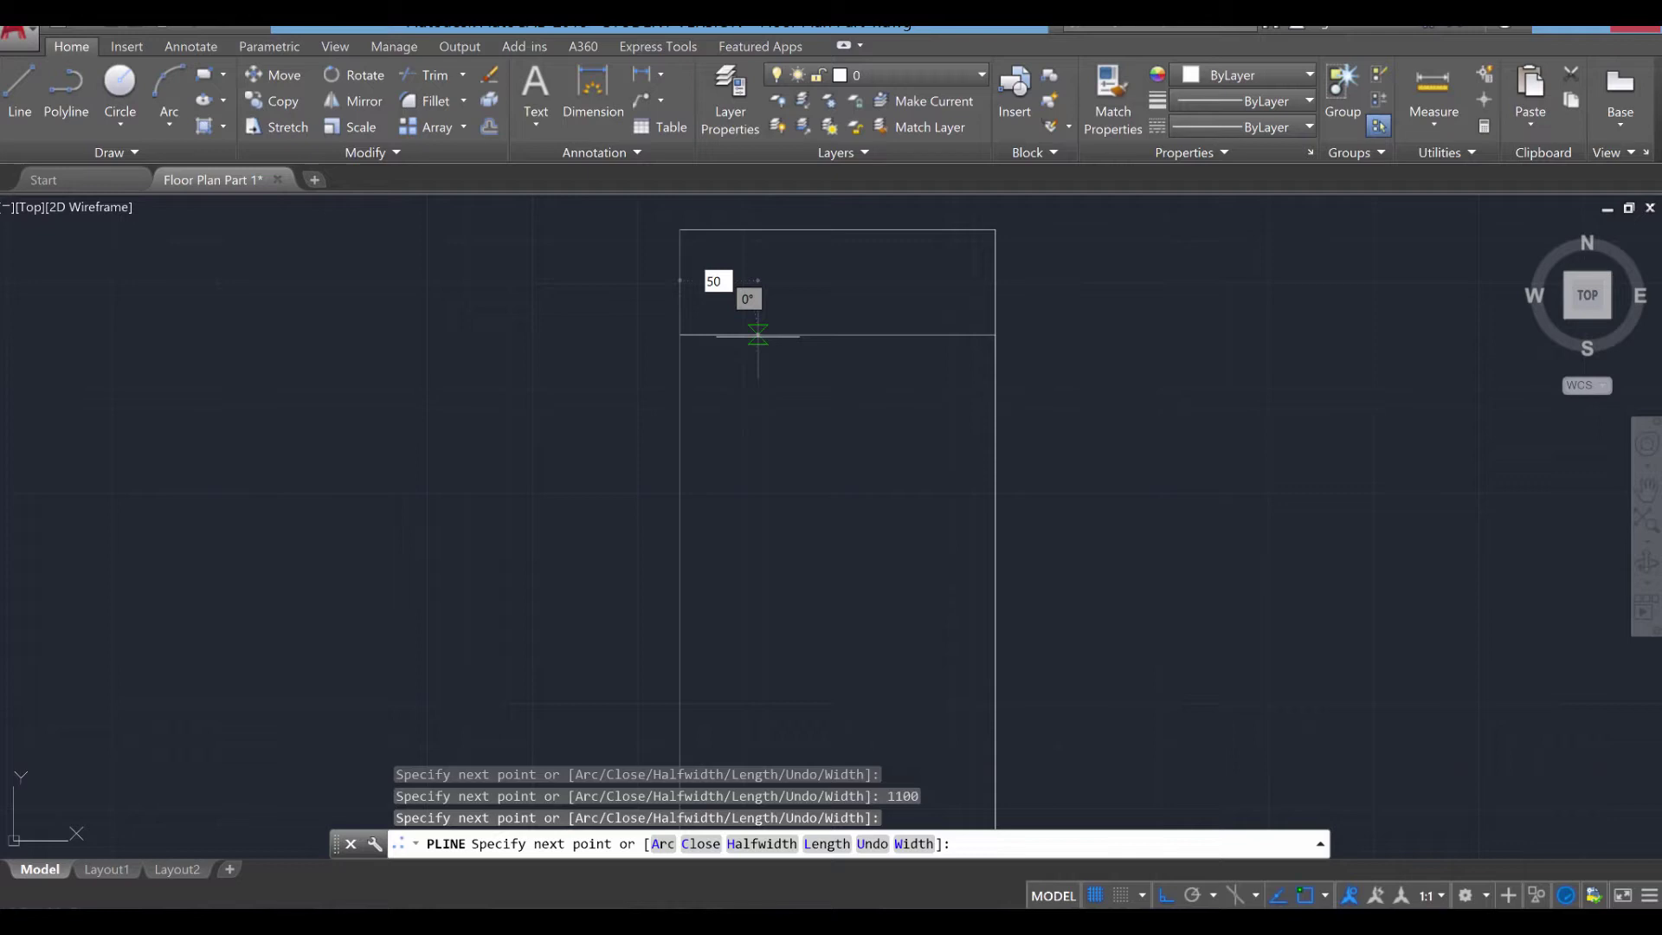
key("Return")
scroll(767, 566, "down", 6)
middle_click_drag(767, 568, 826, 259)
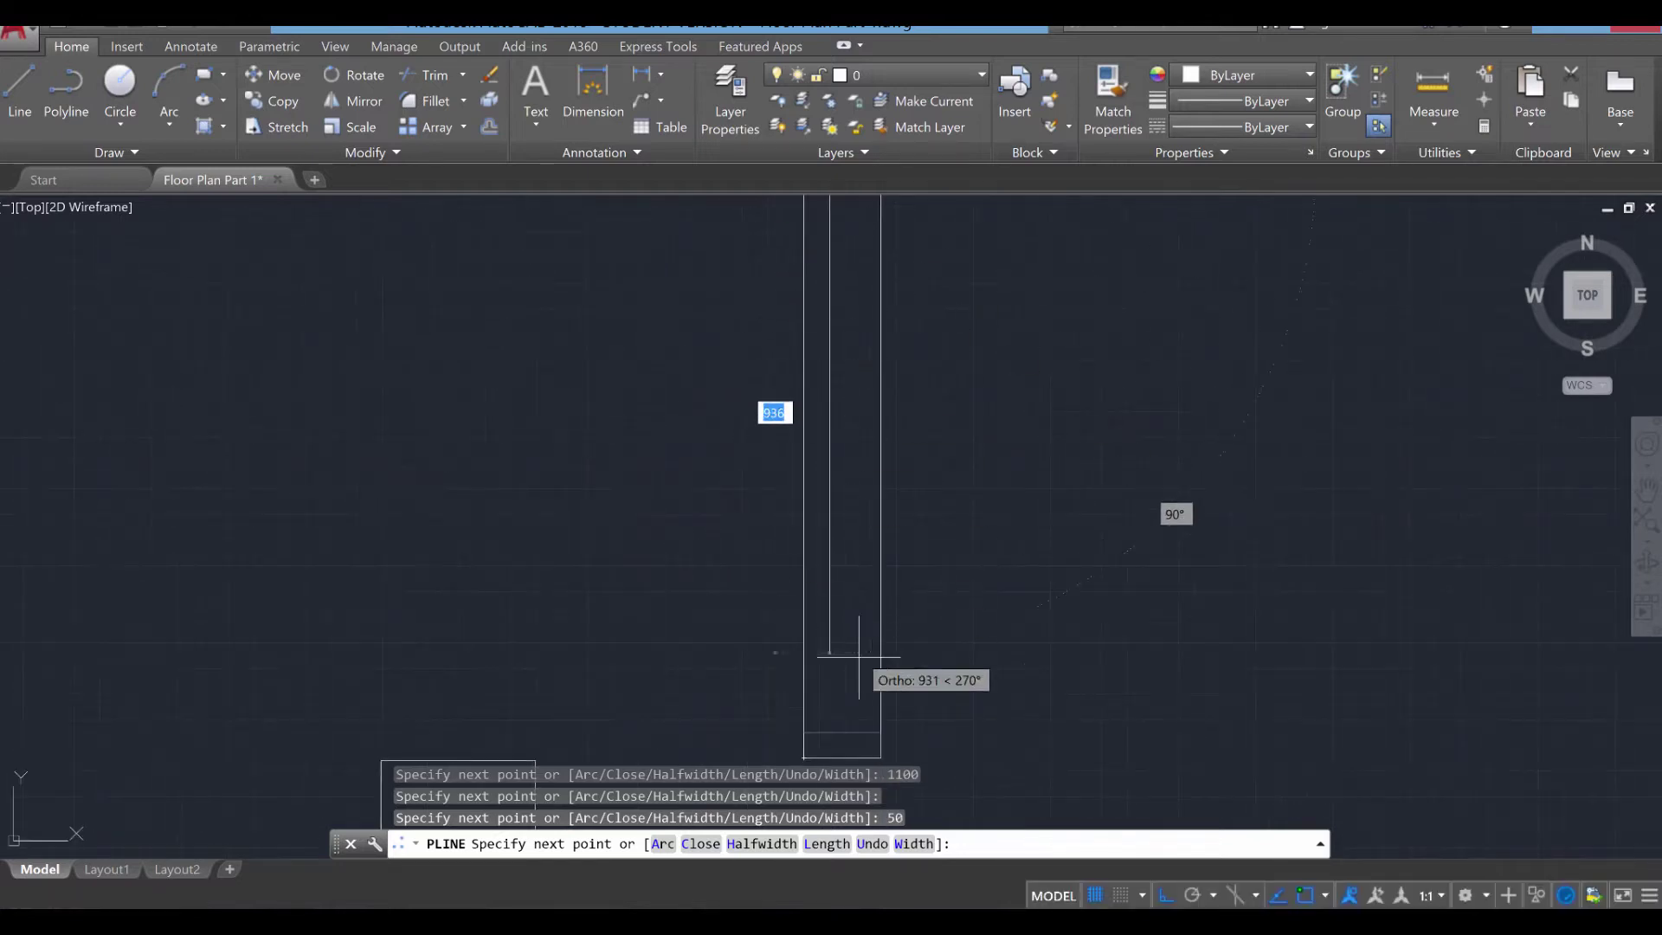
left_click(823, 734)
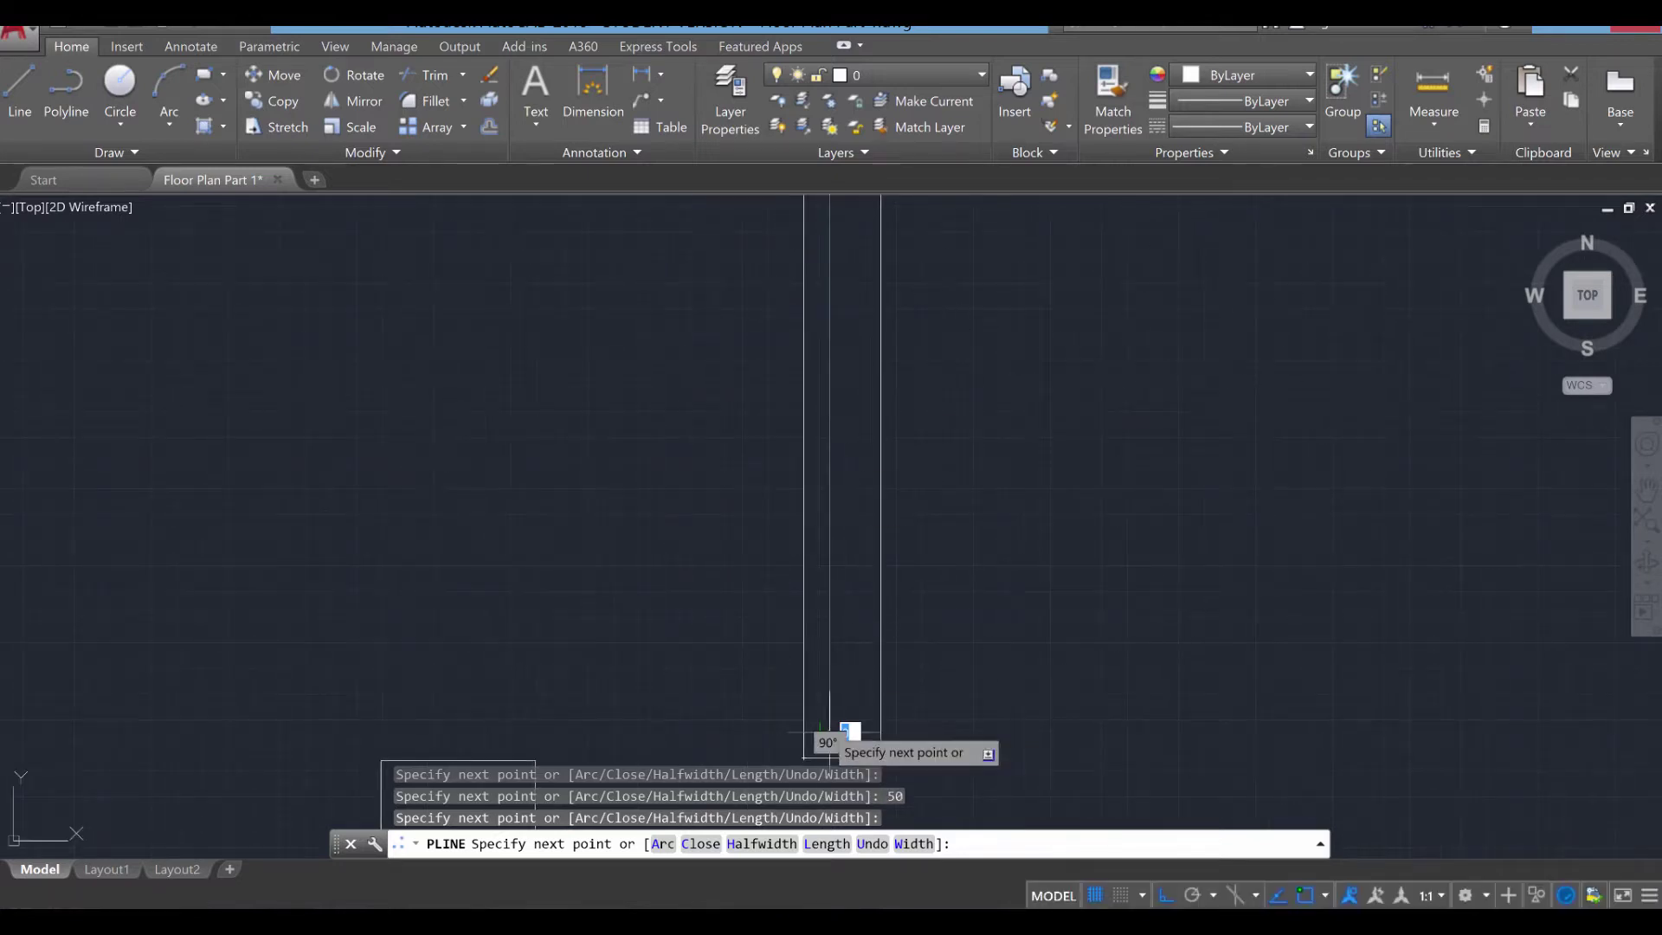
Run the polyline 50 to the right and 1100 up to the upper frame line as the second glazing line, and finish it.
scroll(838, 684, "up", 5)
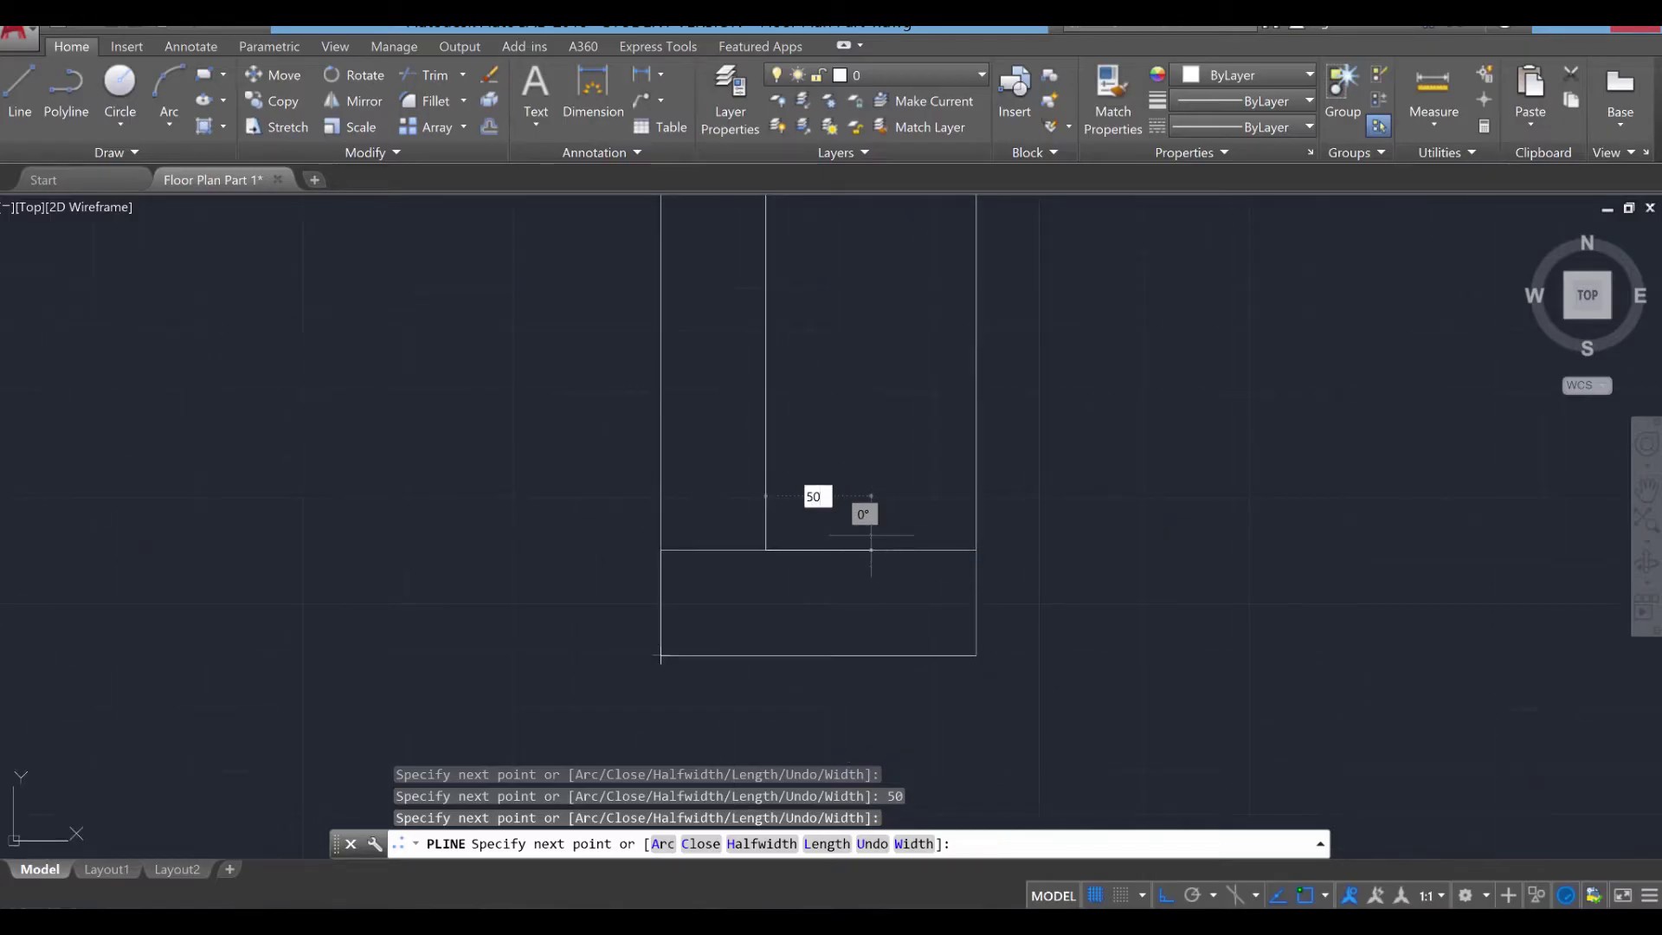
key("Return")
scroll(868, 391, "down", 6)
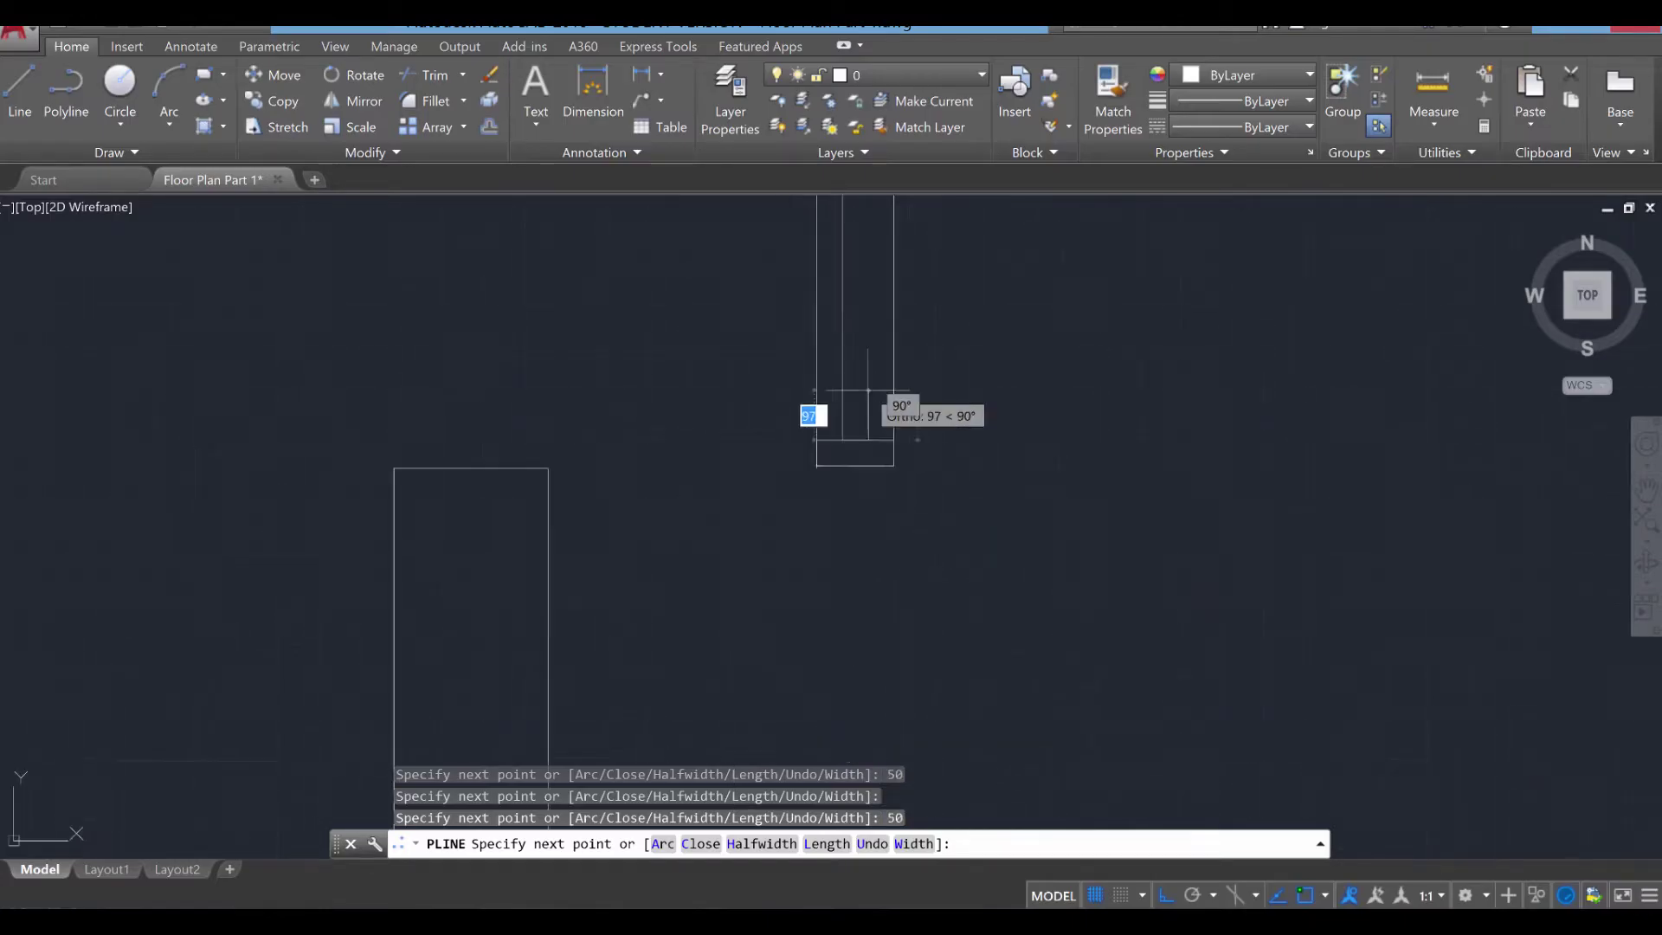
scroll(868, 390, "down", 3)
scroll(859, 451, "up", 3)
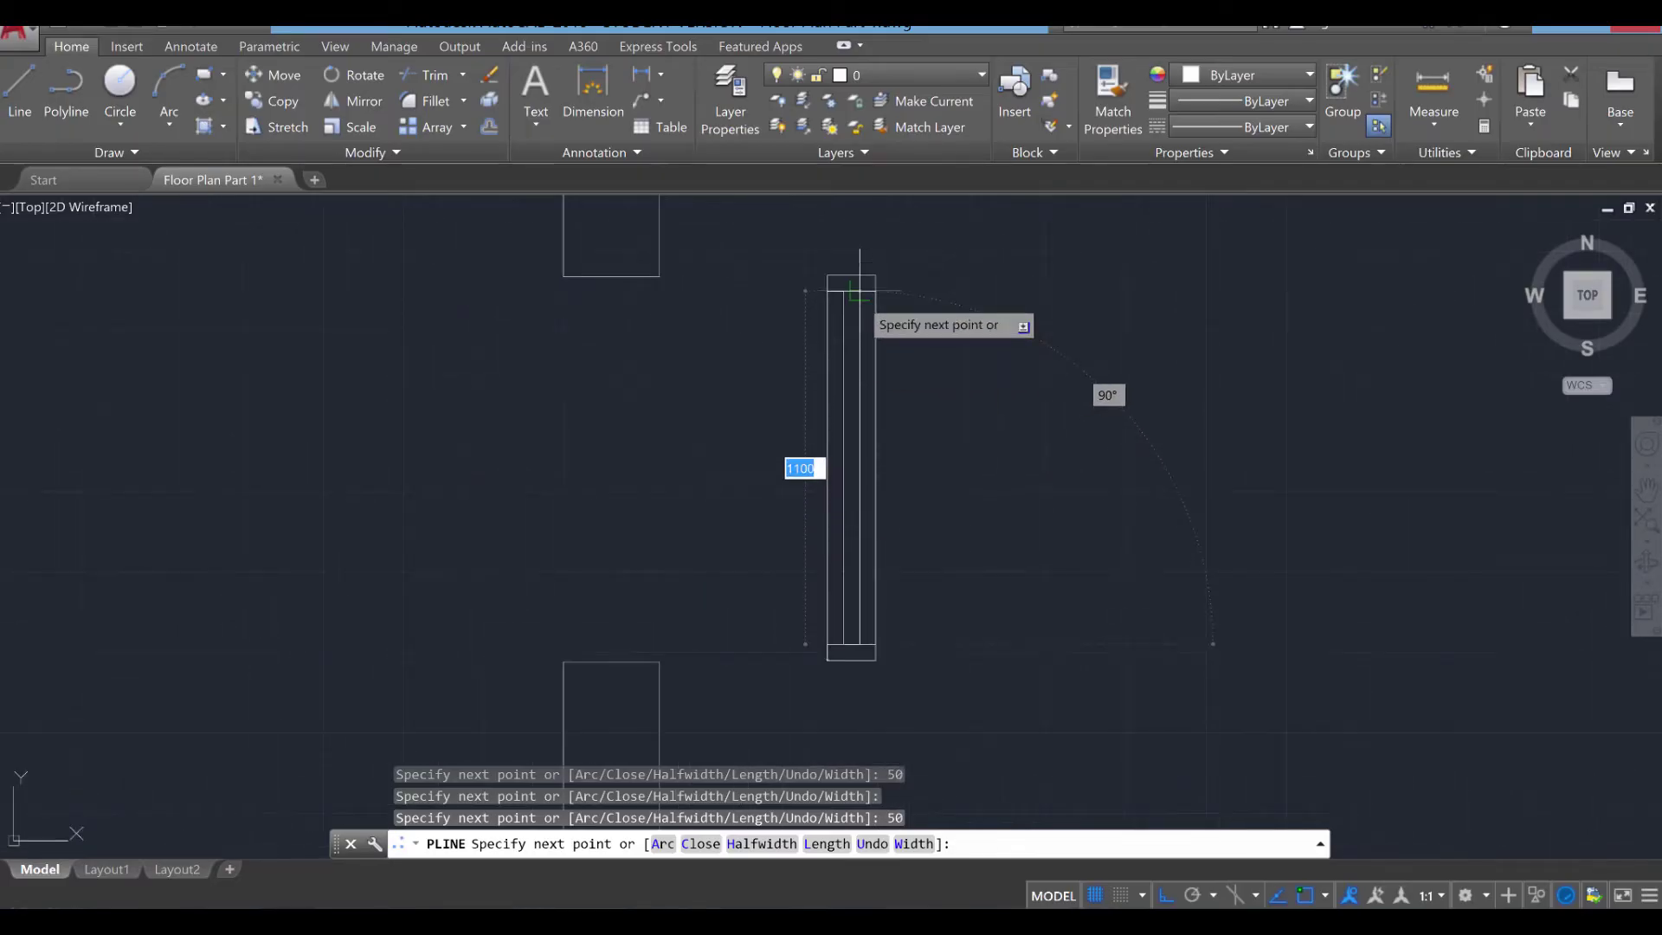
left_click(860, 291)
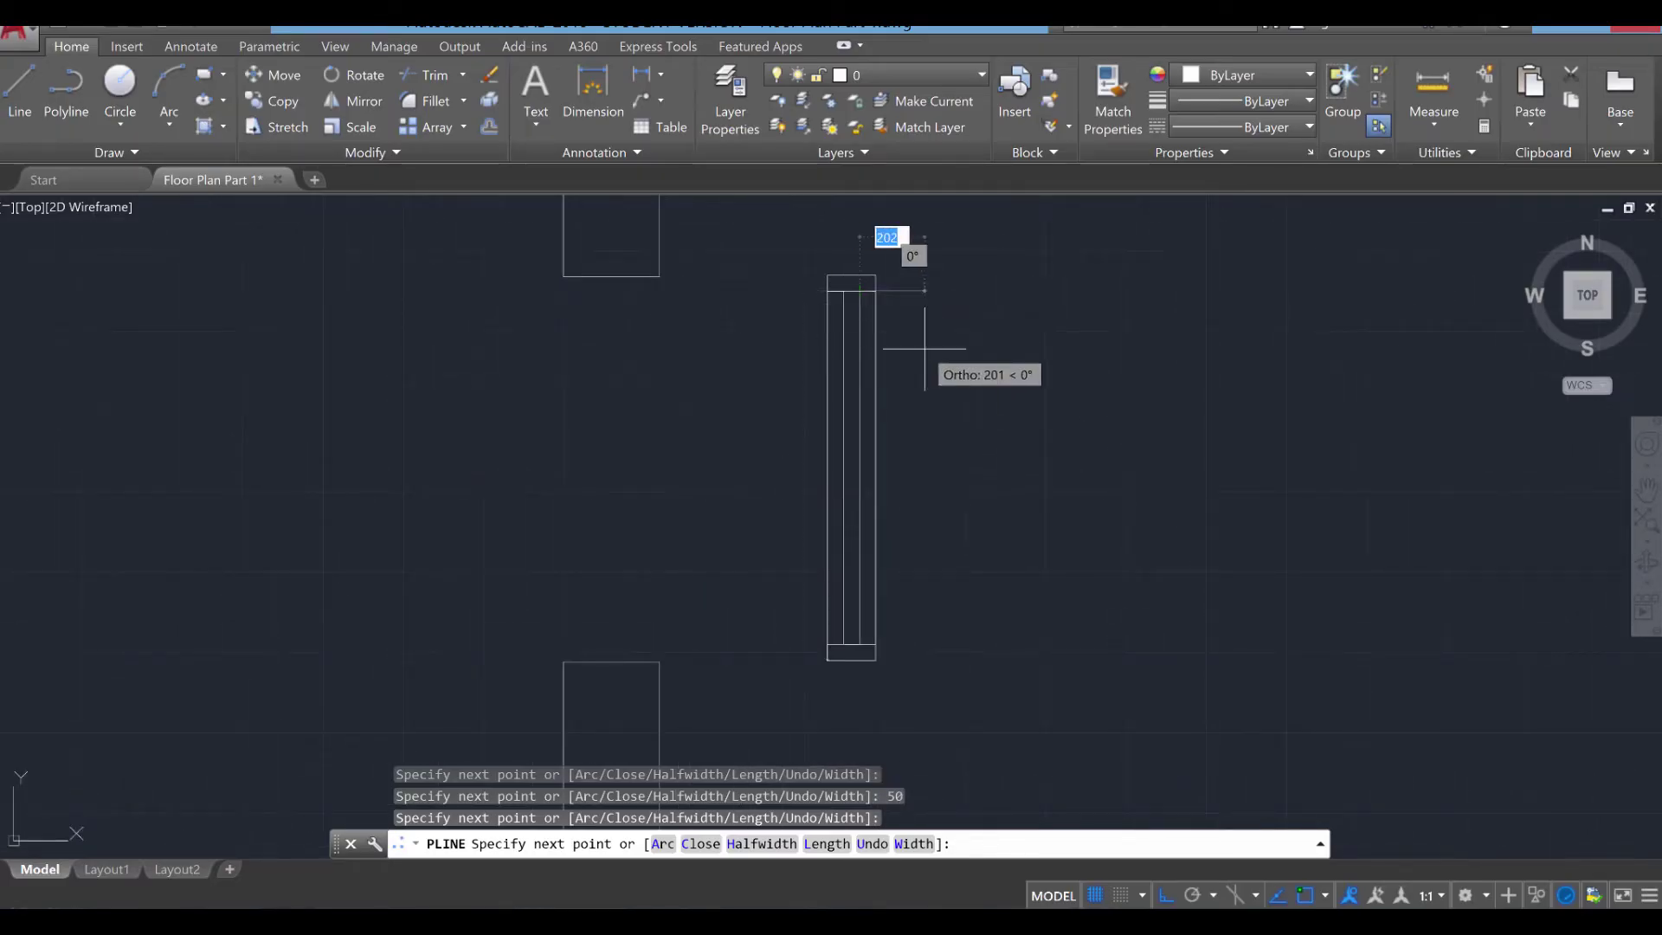
key("Escape")
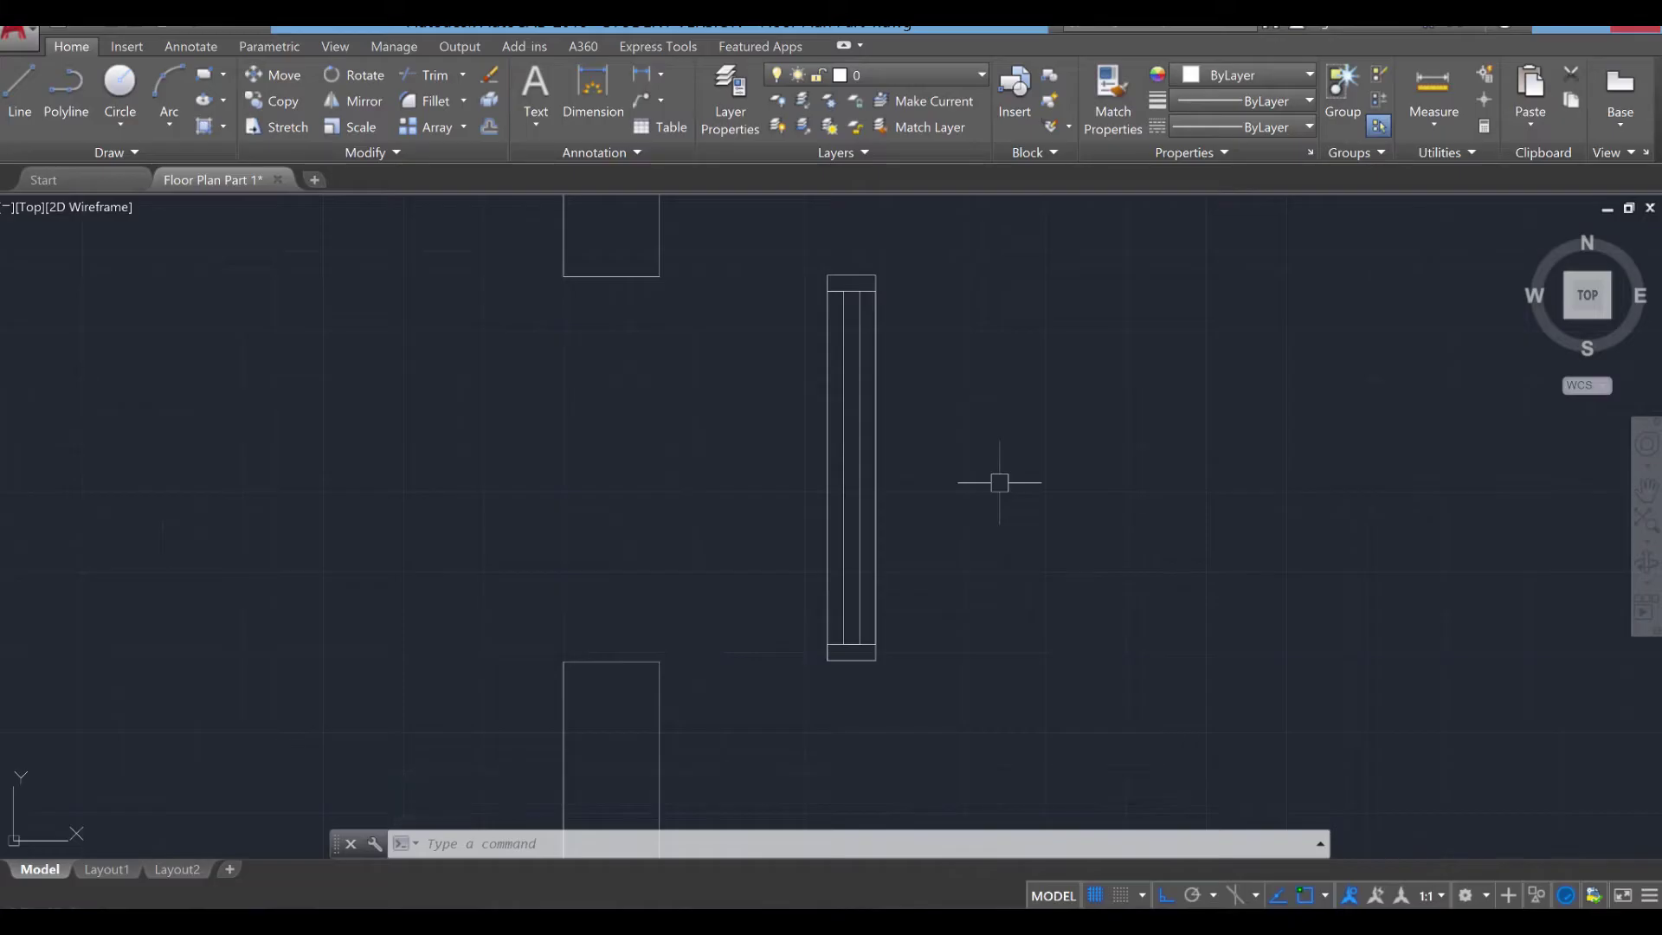
scroll(999, 483, "down", 10)
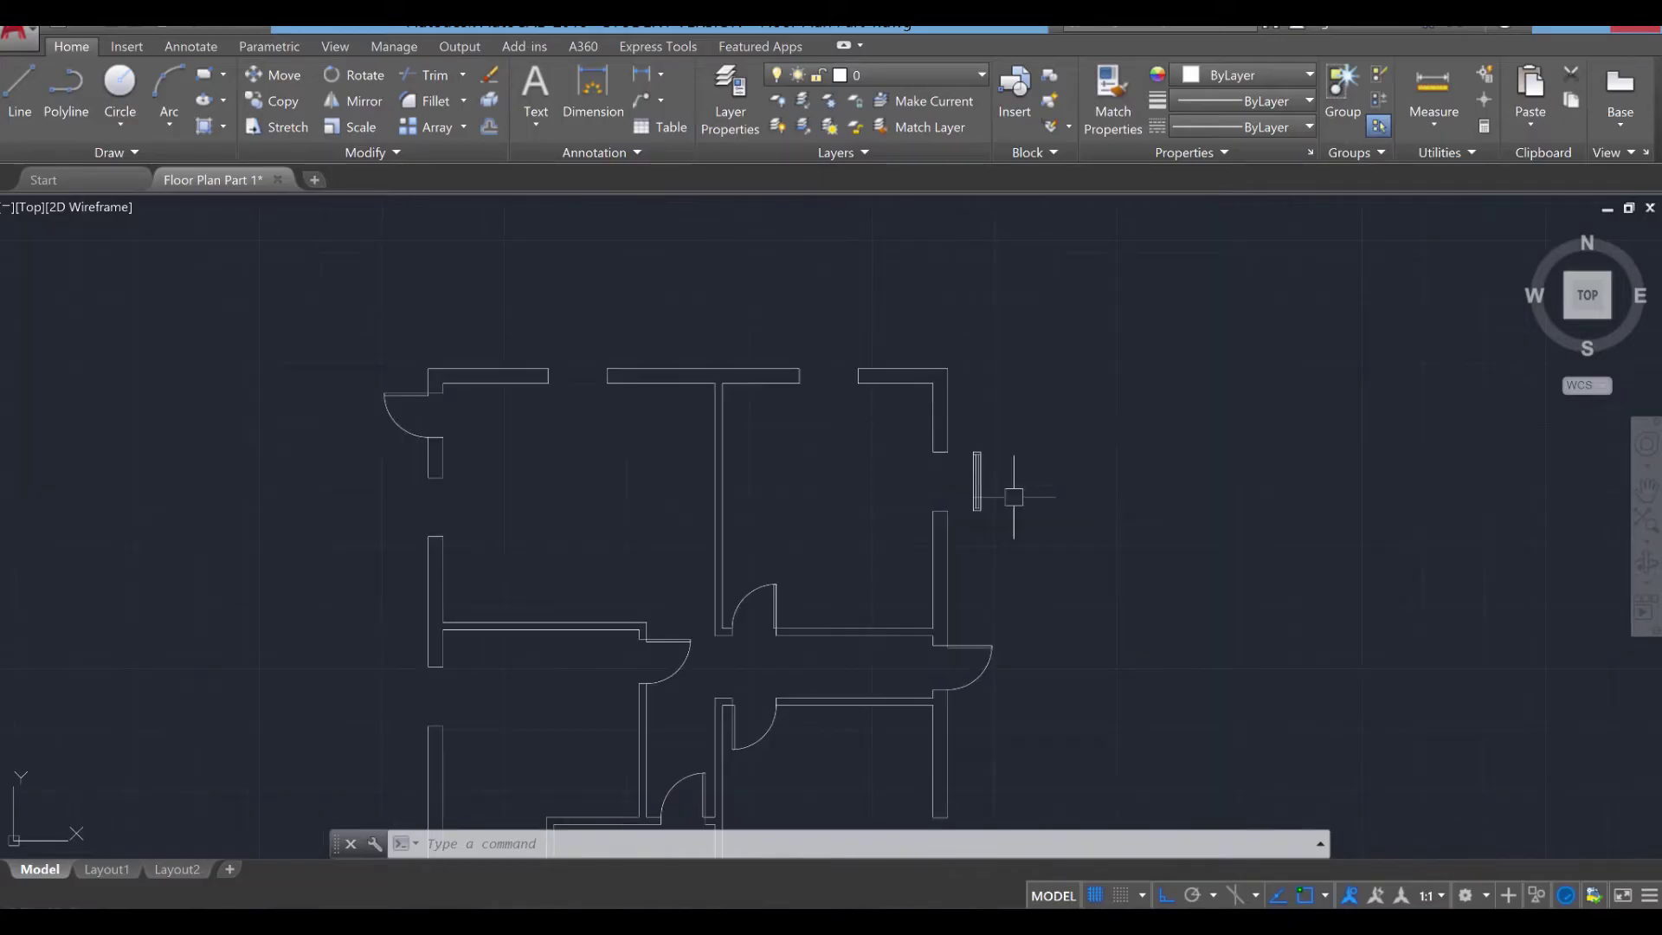
scroll(1009, 438, "up", 7)
scroll(1016, 437, "down", 2)
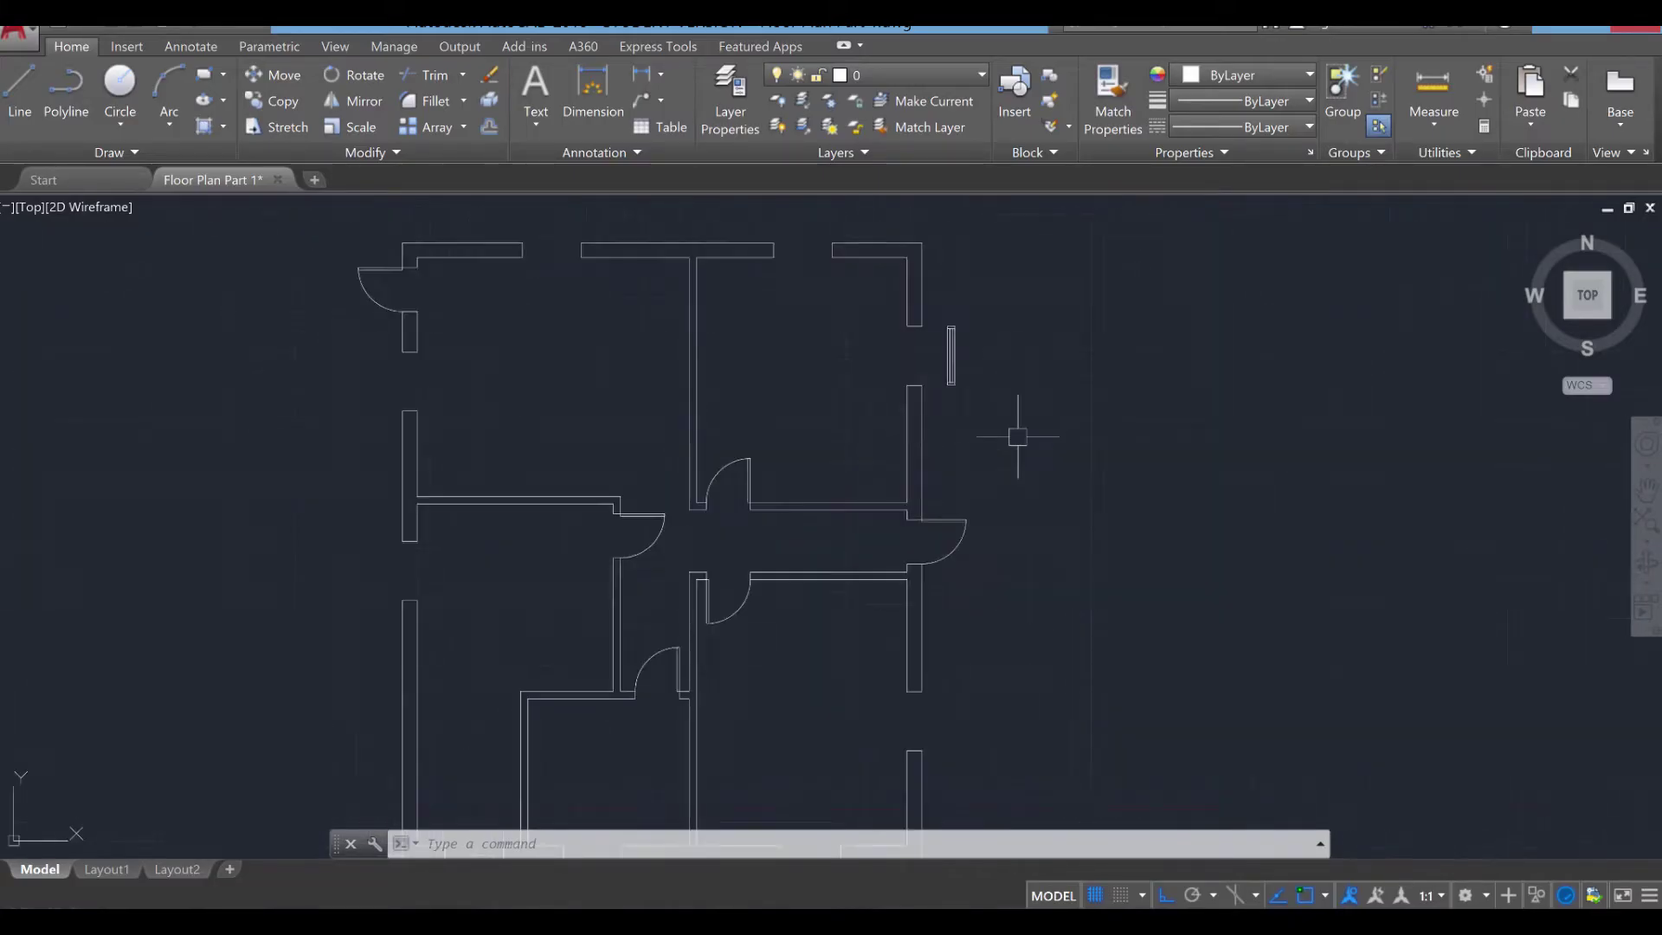
scroll(1008, 432, "up", 1)
middle_click_drag(749, 457, 754, 319)
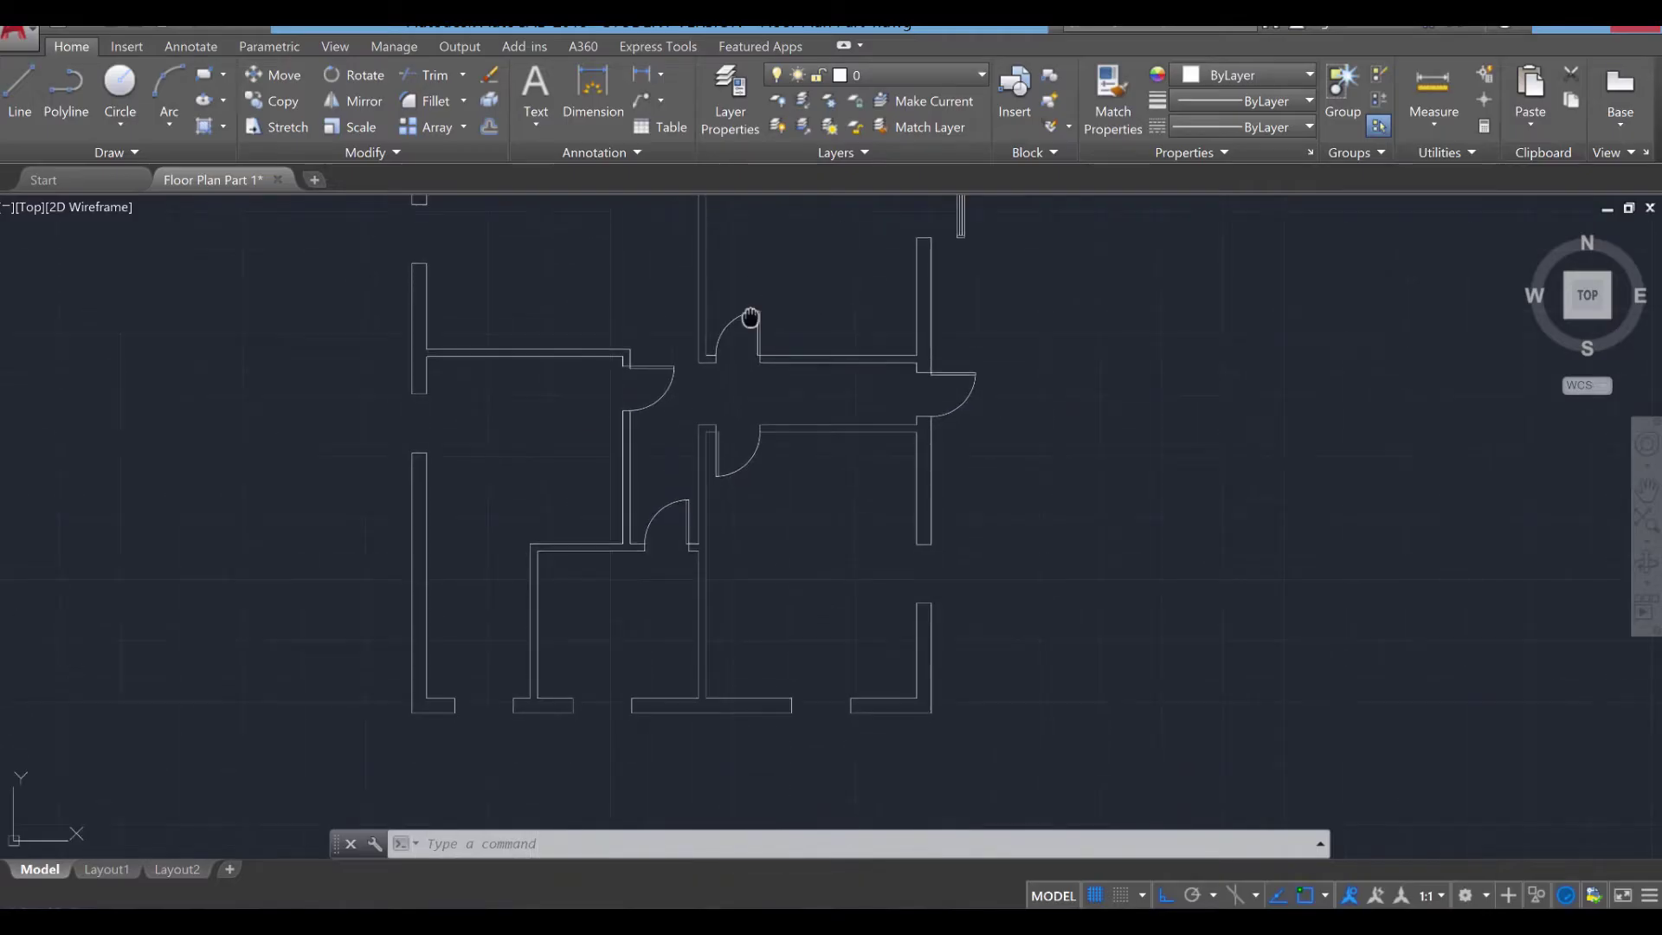
Group the window drawn beside the east wall opening.
scroll(936, 545, "up", 6)
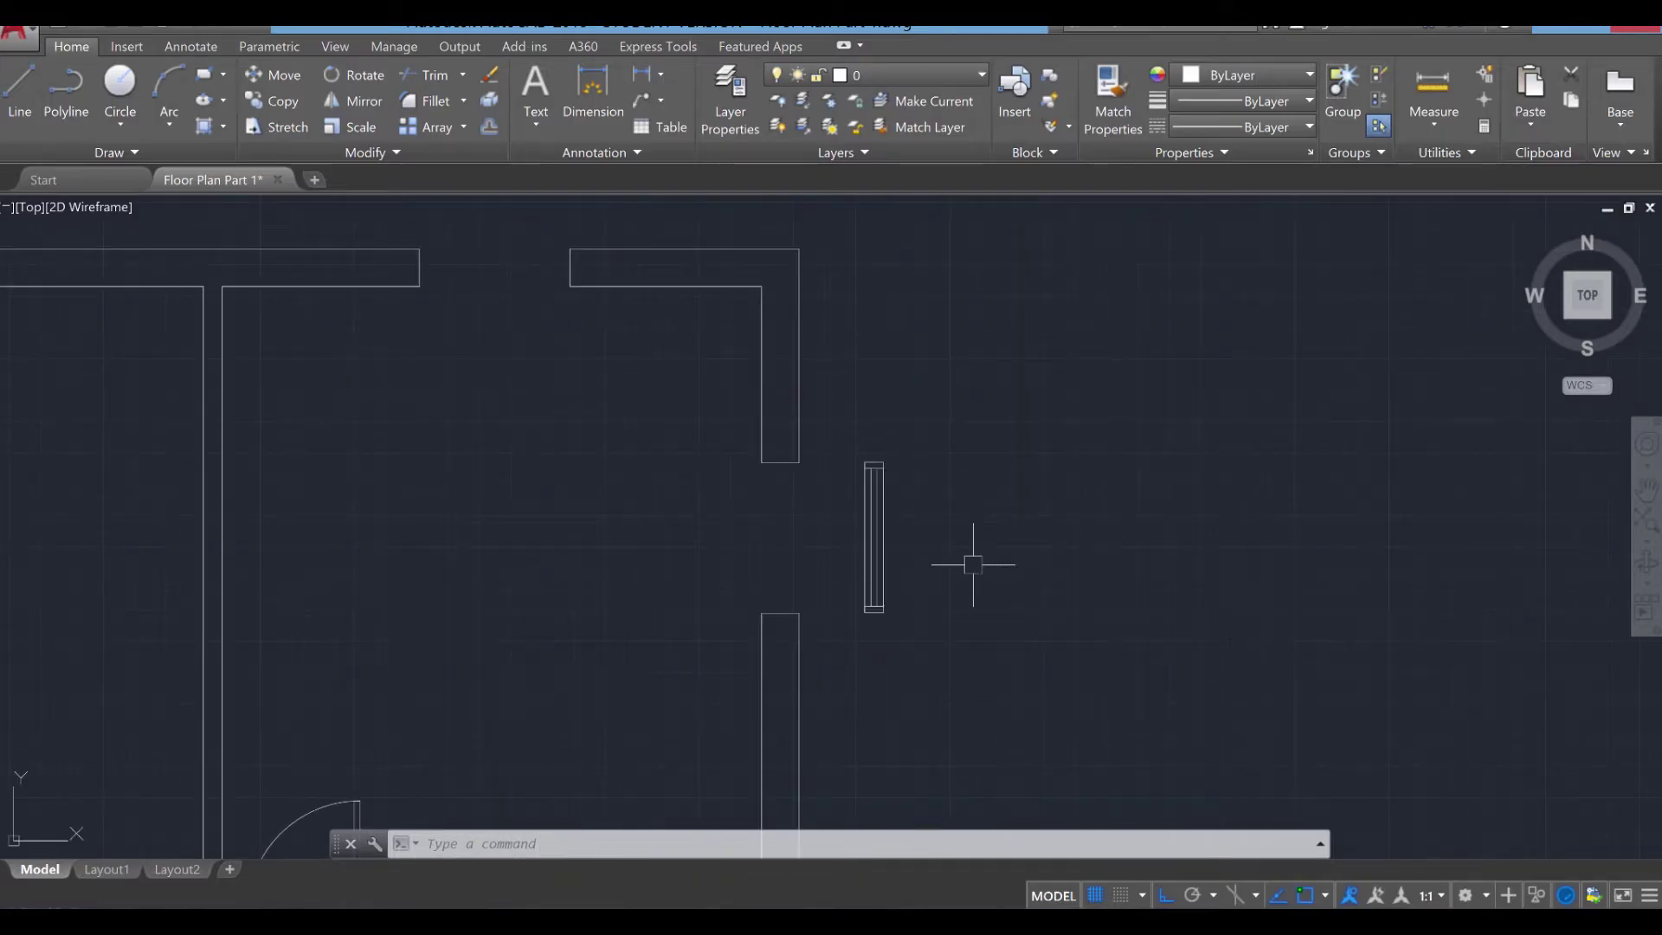
type("y")
key("Escape")
key("Escape")
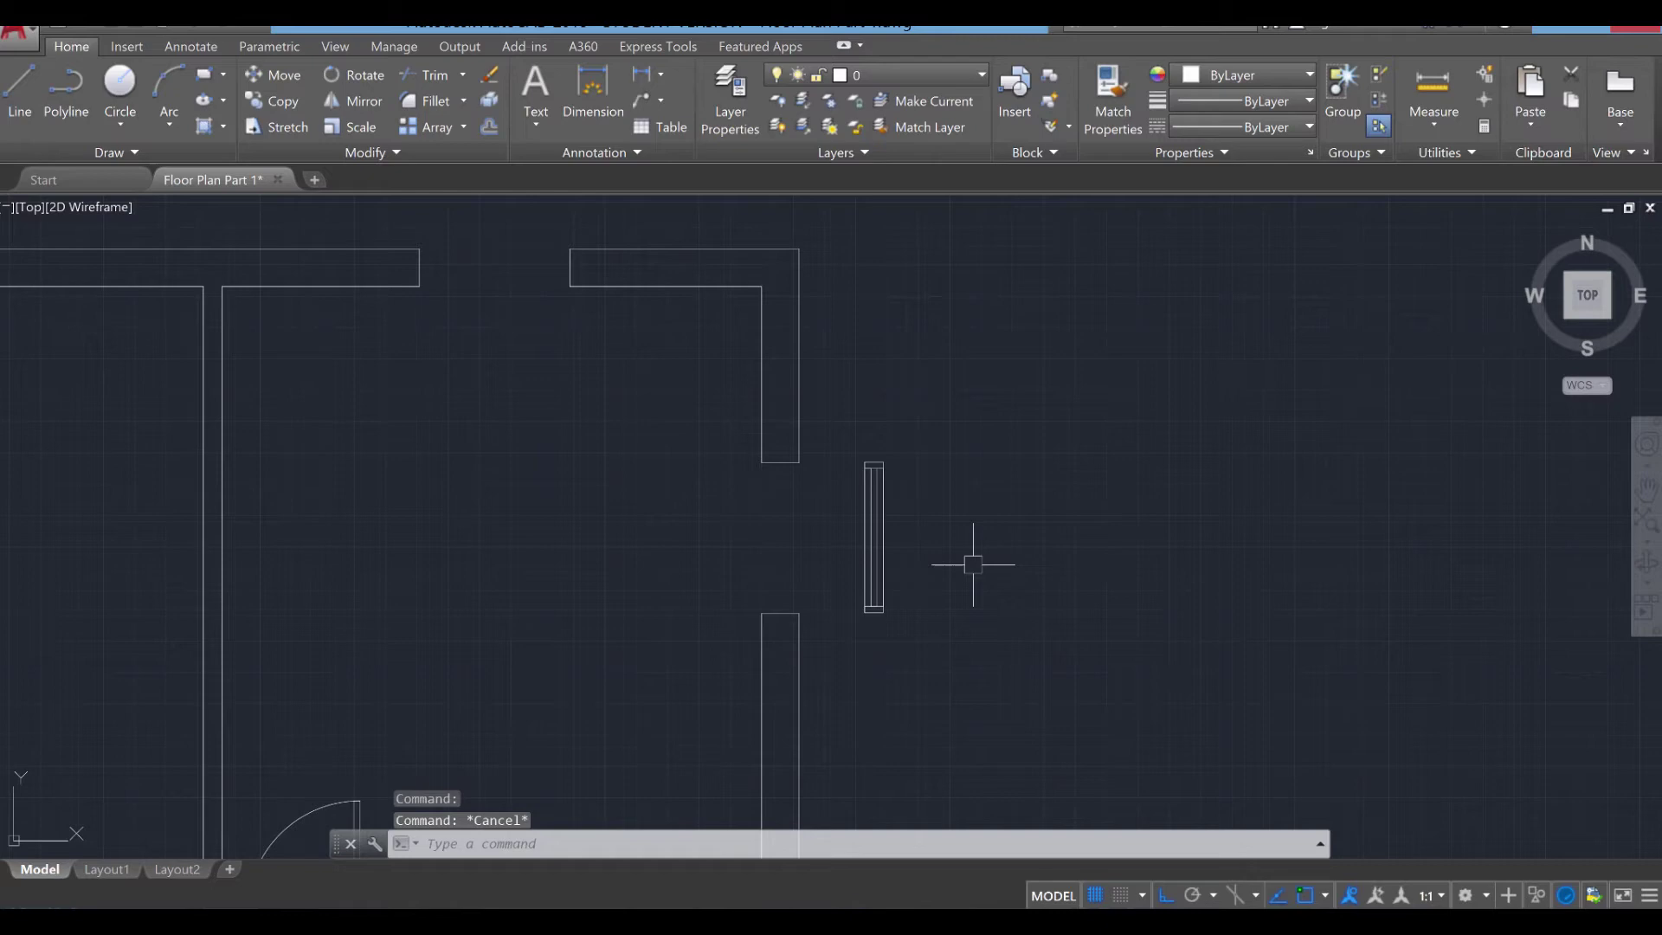
left_click(835, 418)
left_click(980, 690)
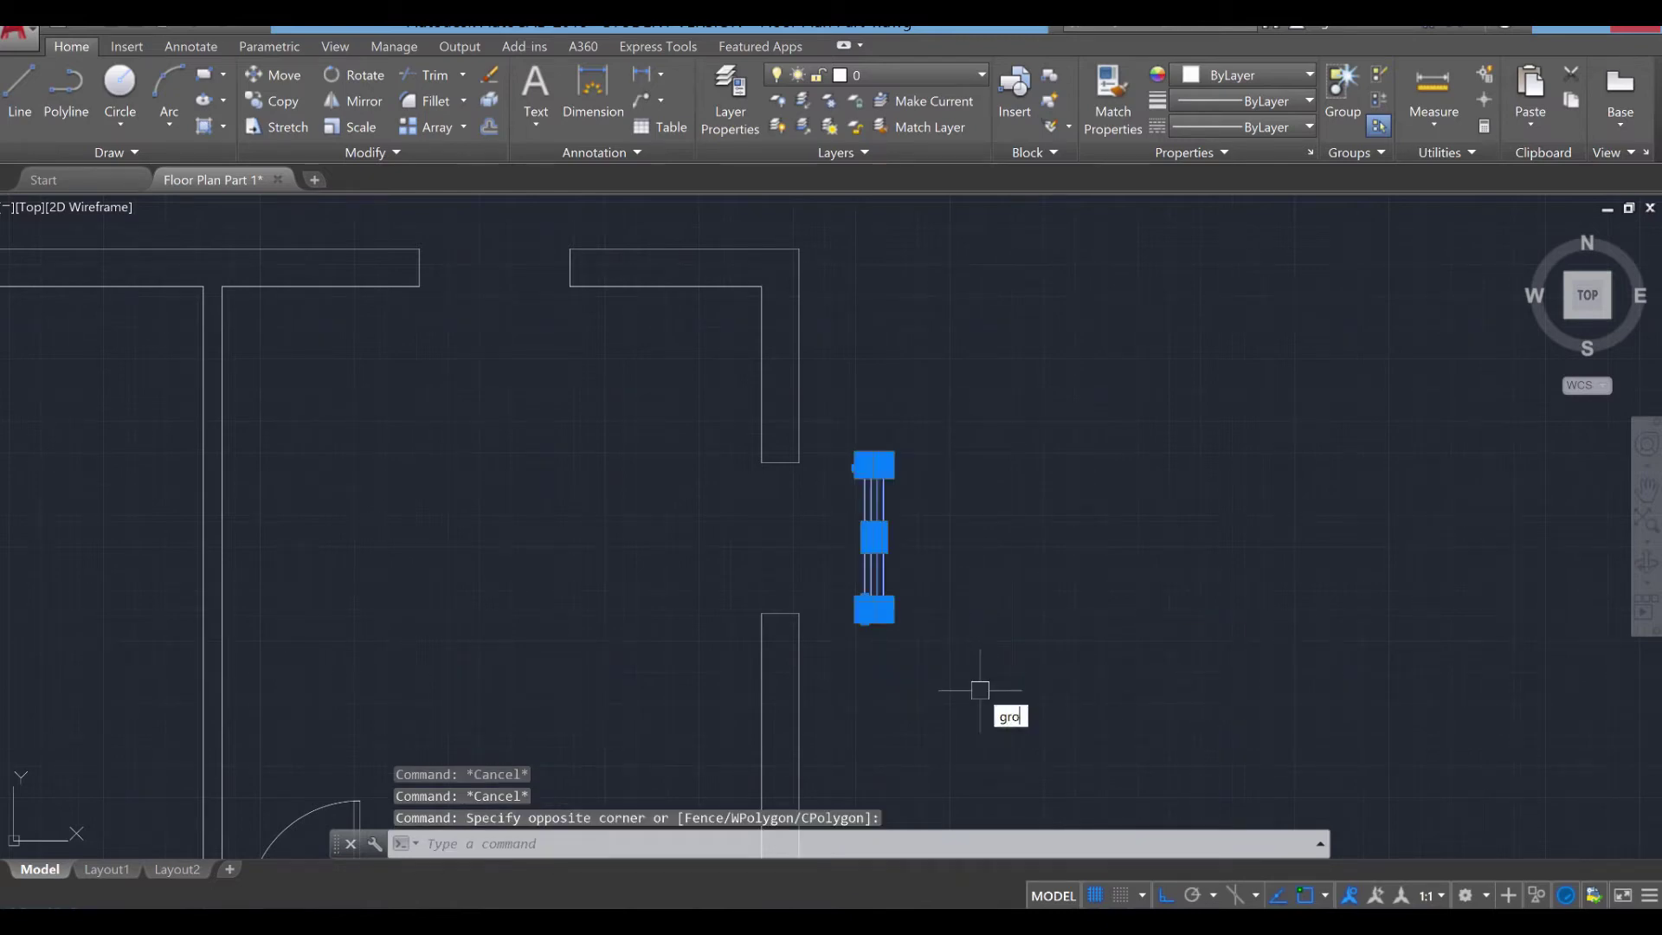
key("Return")
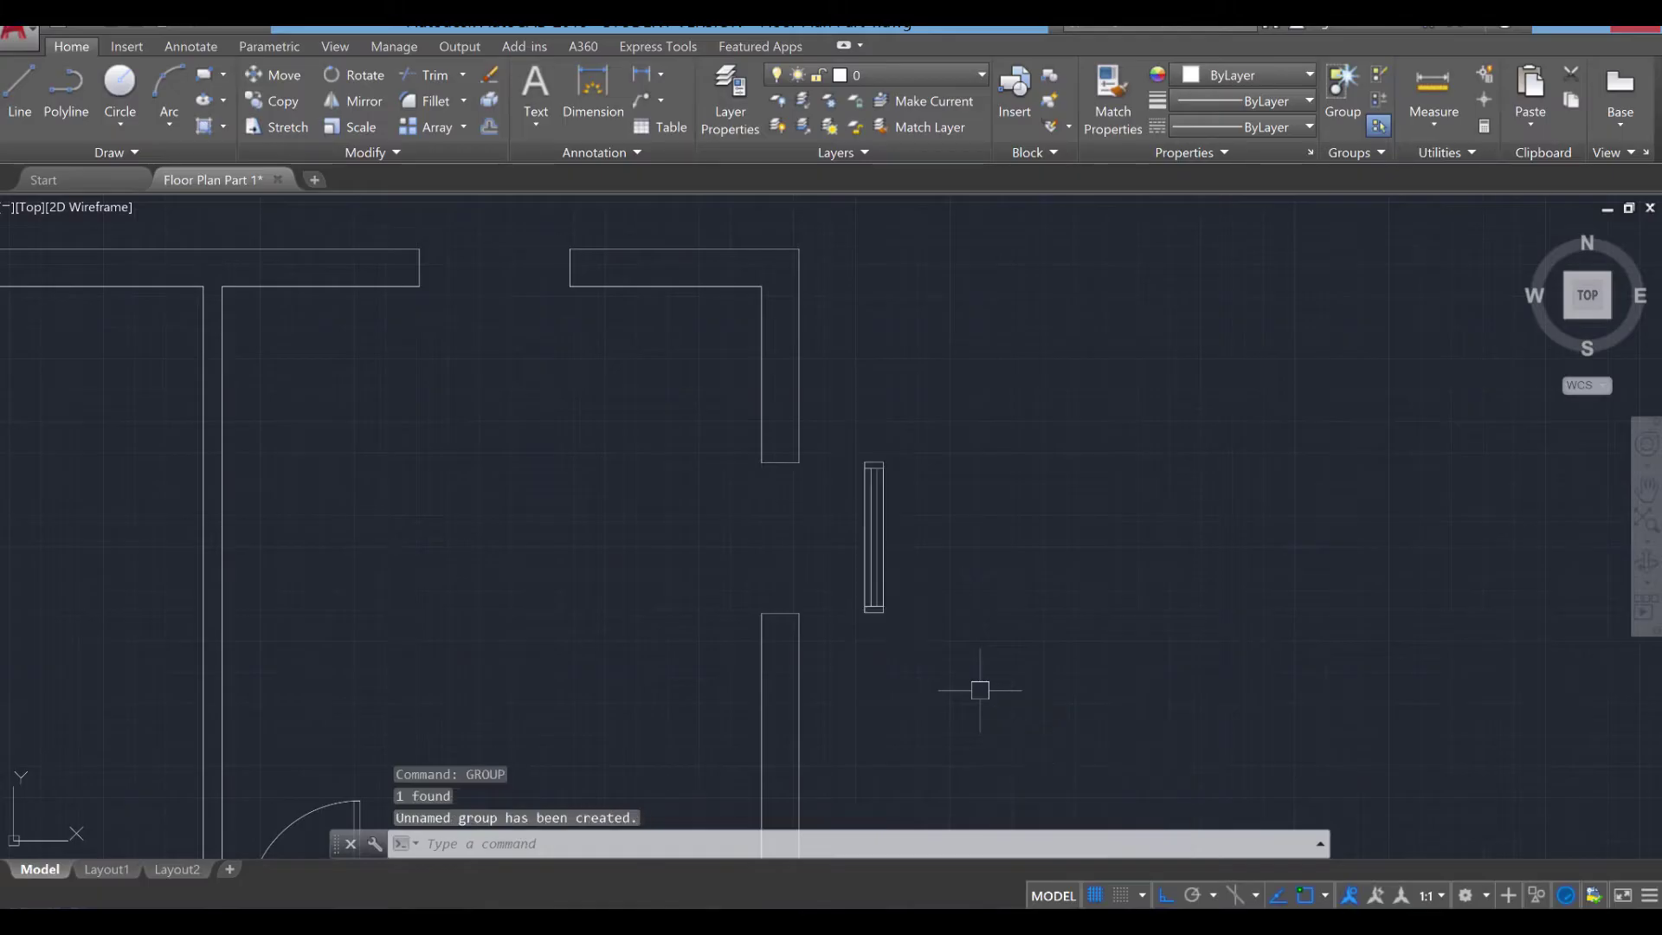
Copy the grouped vertical window horizontally to the empty space on its right, using its upper-right corner as base point.
scroll(883, 529, "down", 2)
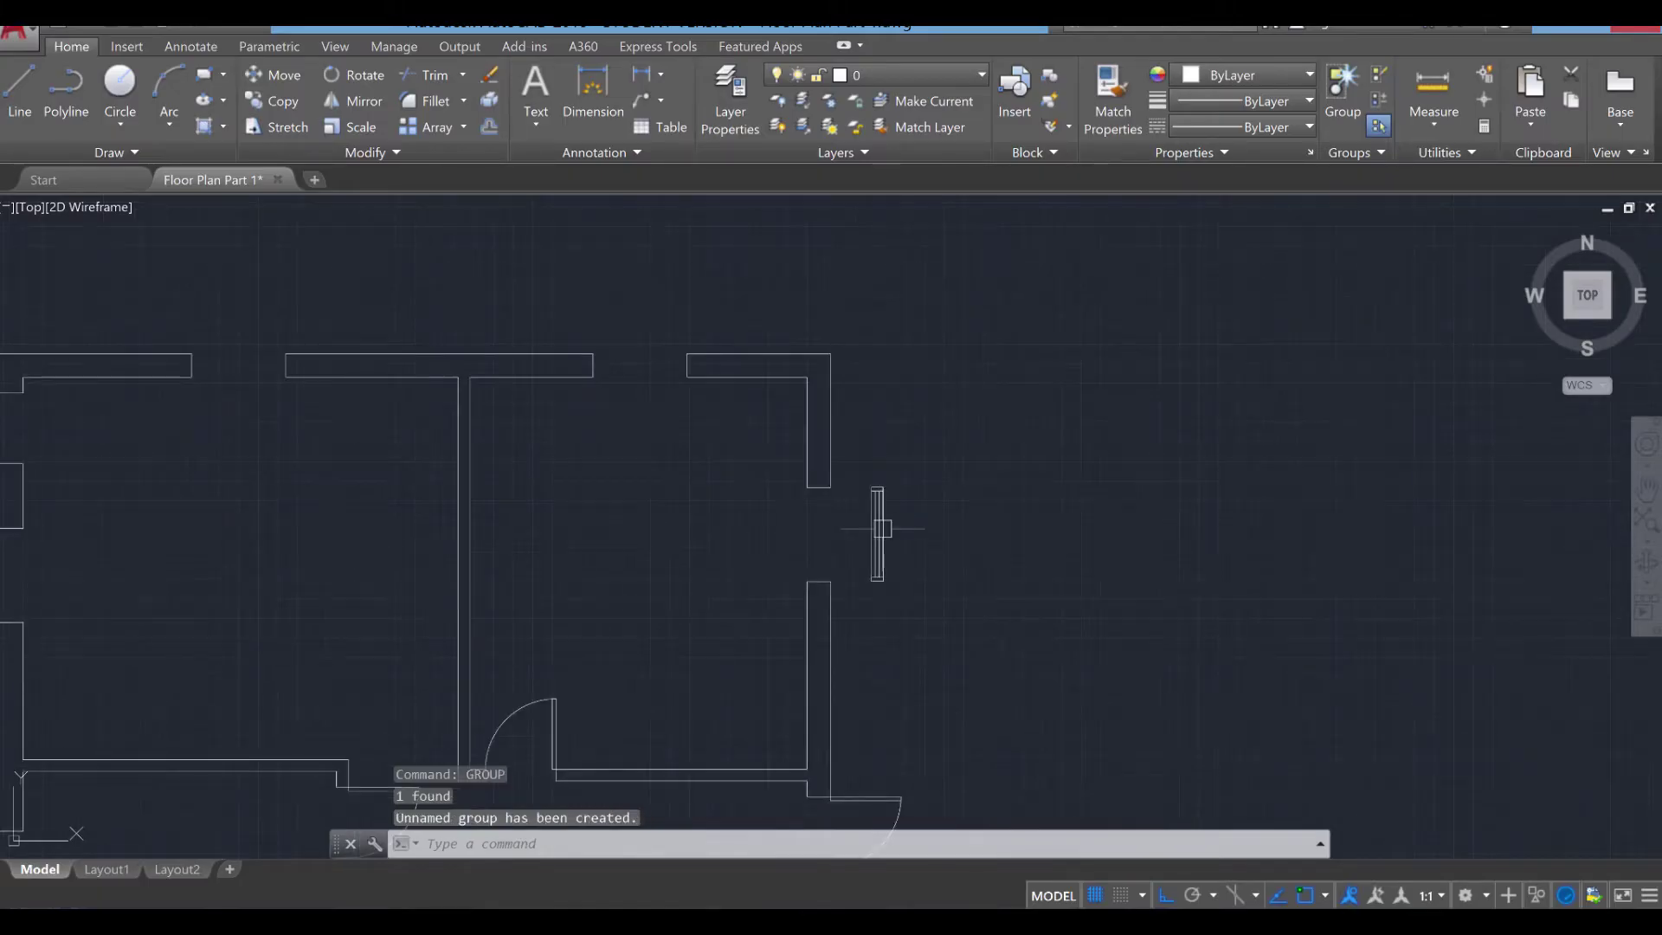
scroll(884, 528, "up", 2)
scroll(892, 541, "up", 2)
key("Escape")
key("Escape")
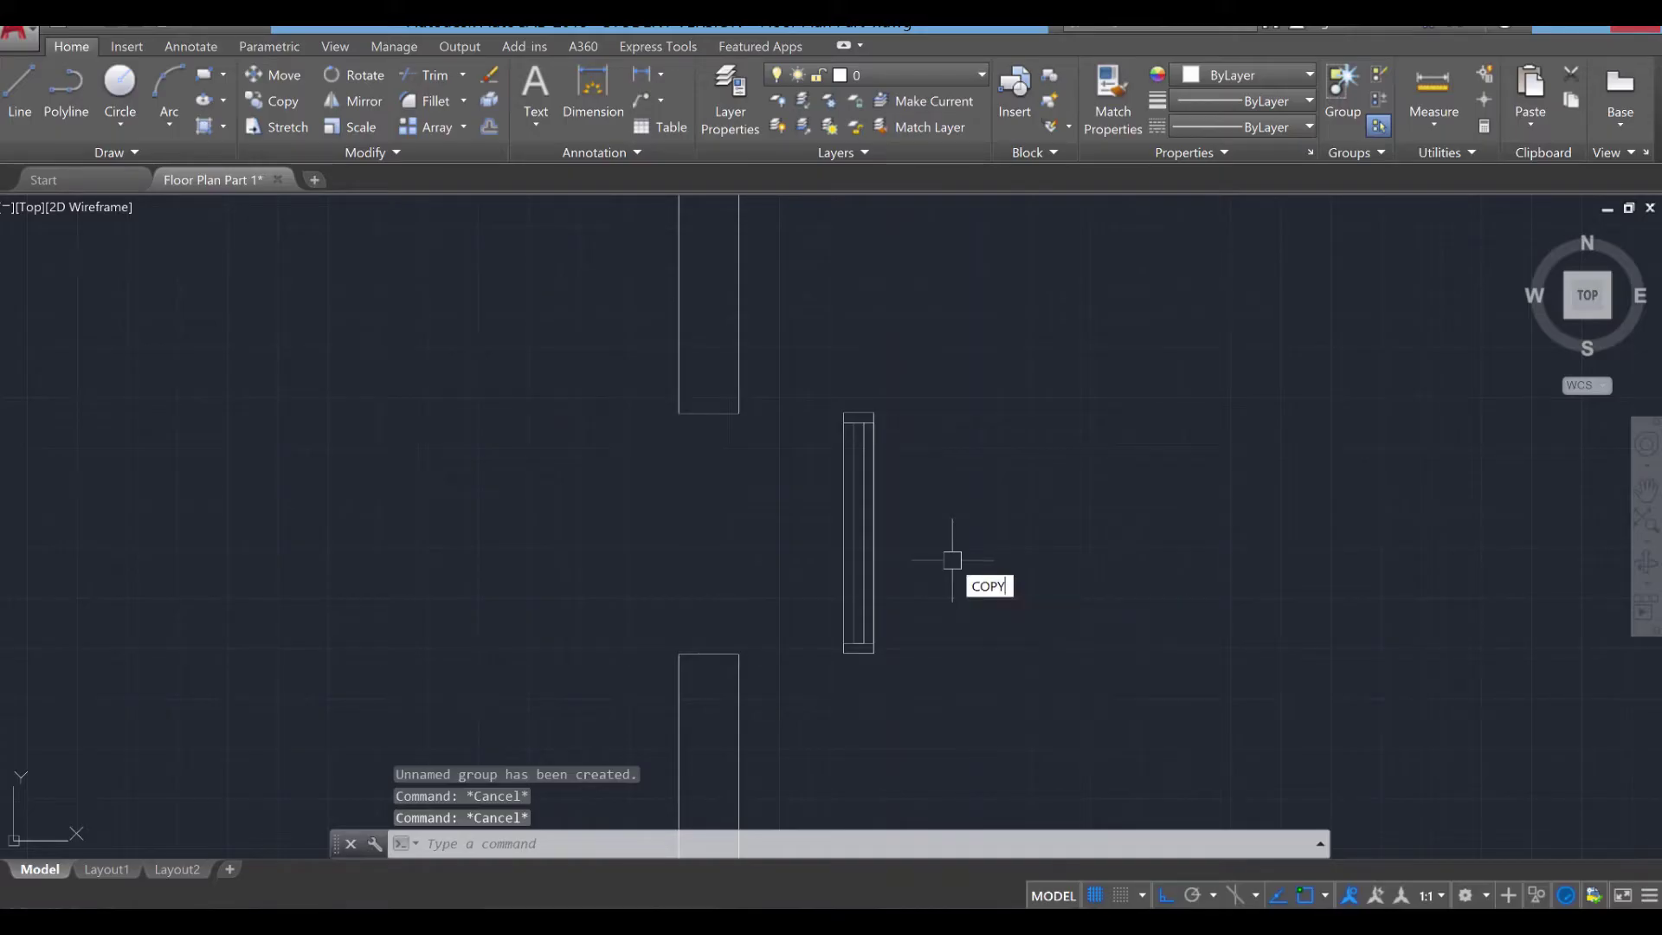
key("Return")
left_click(1065, 745)
left_click(789, 377)
key("Return")
left_click(874, 413)
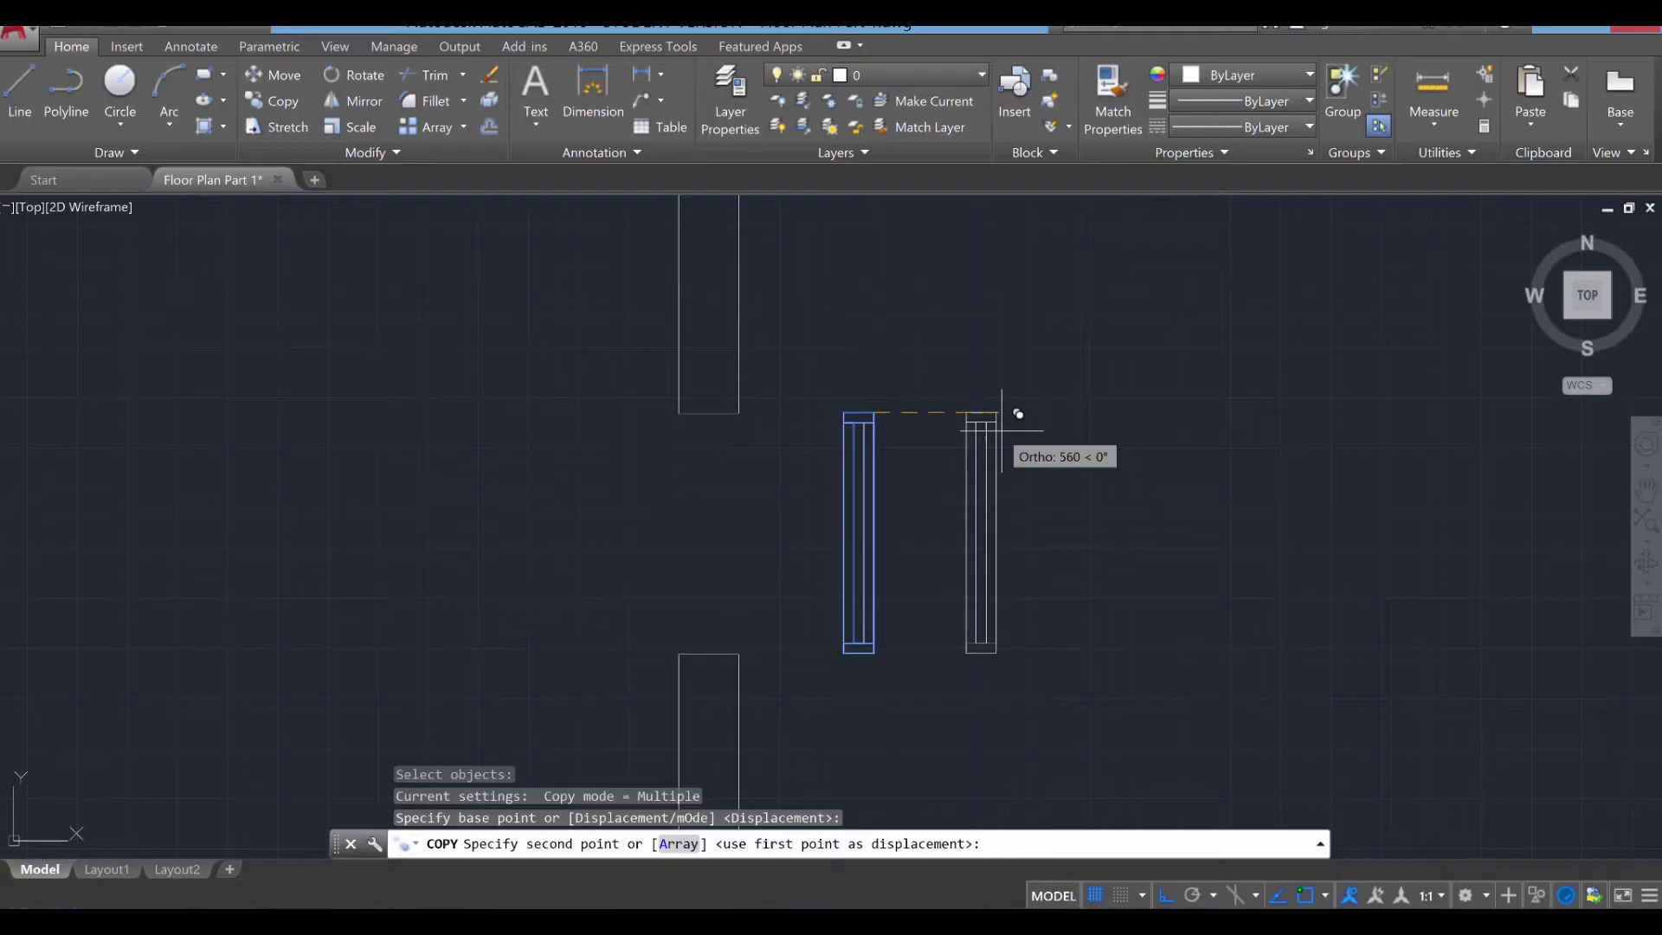
left_click(1043, 413)
key("Escape")
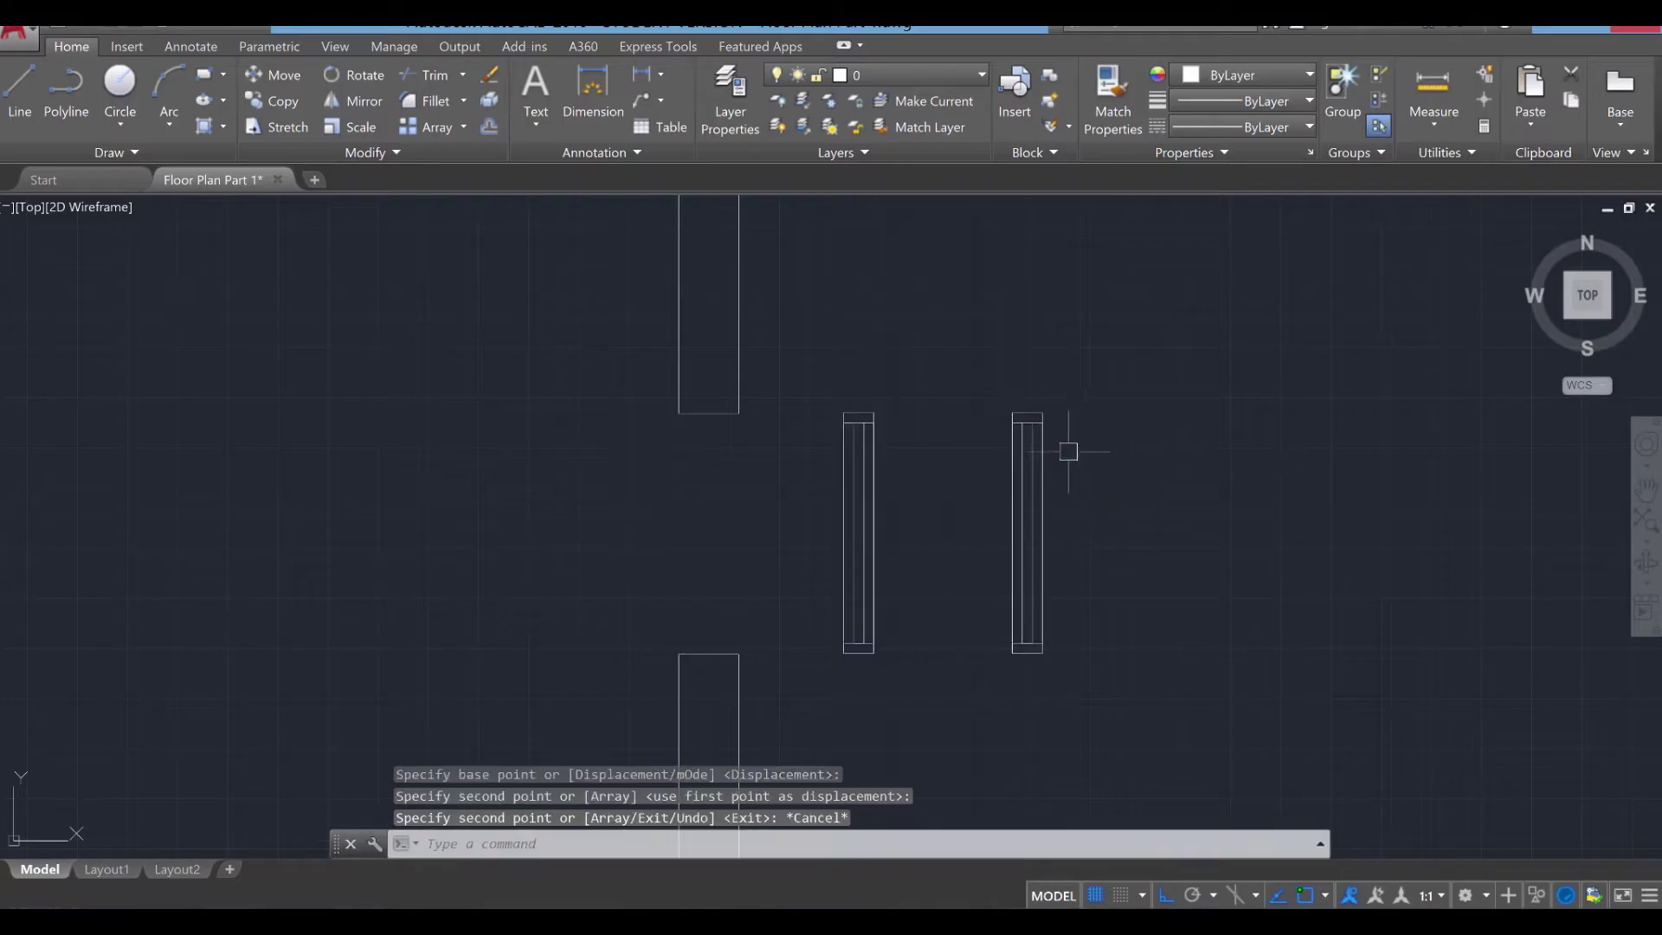
Rotate the new window copy 90 degrees about its upper-right corner so that it lies horizontally.
key("Return")
left_click(973, 382)
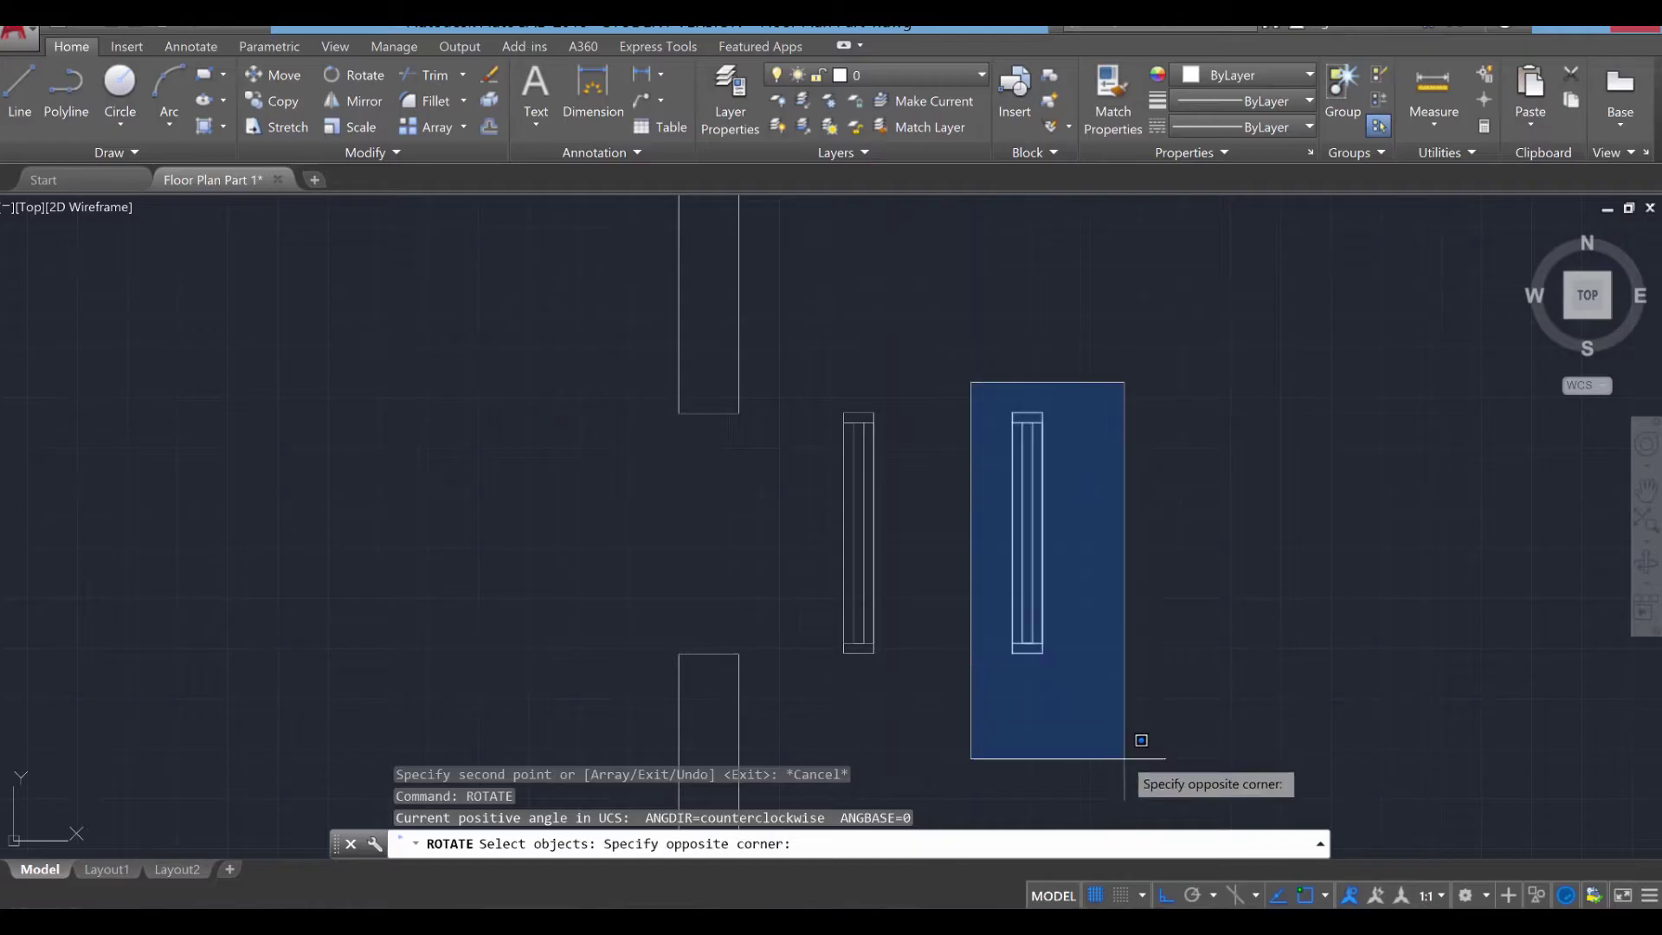
left_click(1133, 748)
key("Return")
left_click(1043, 413)
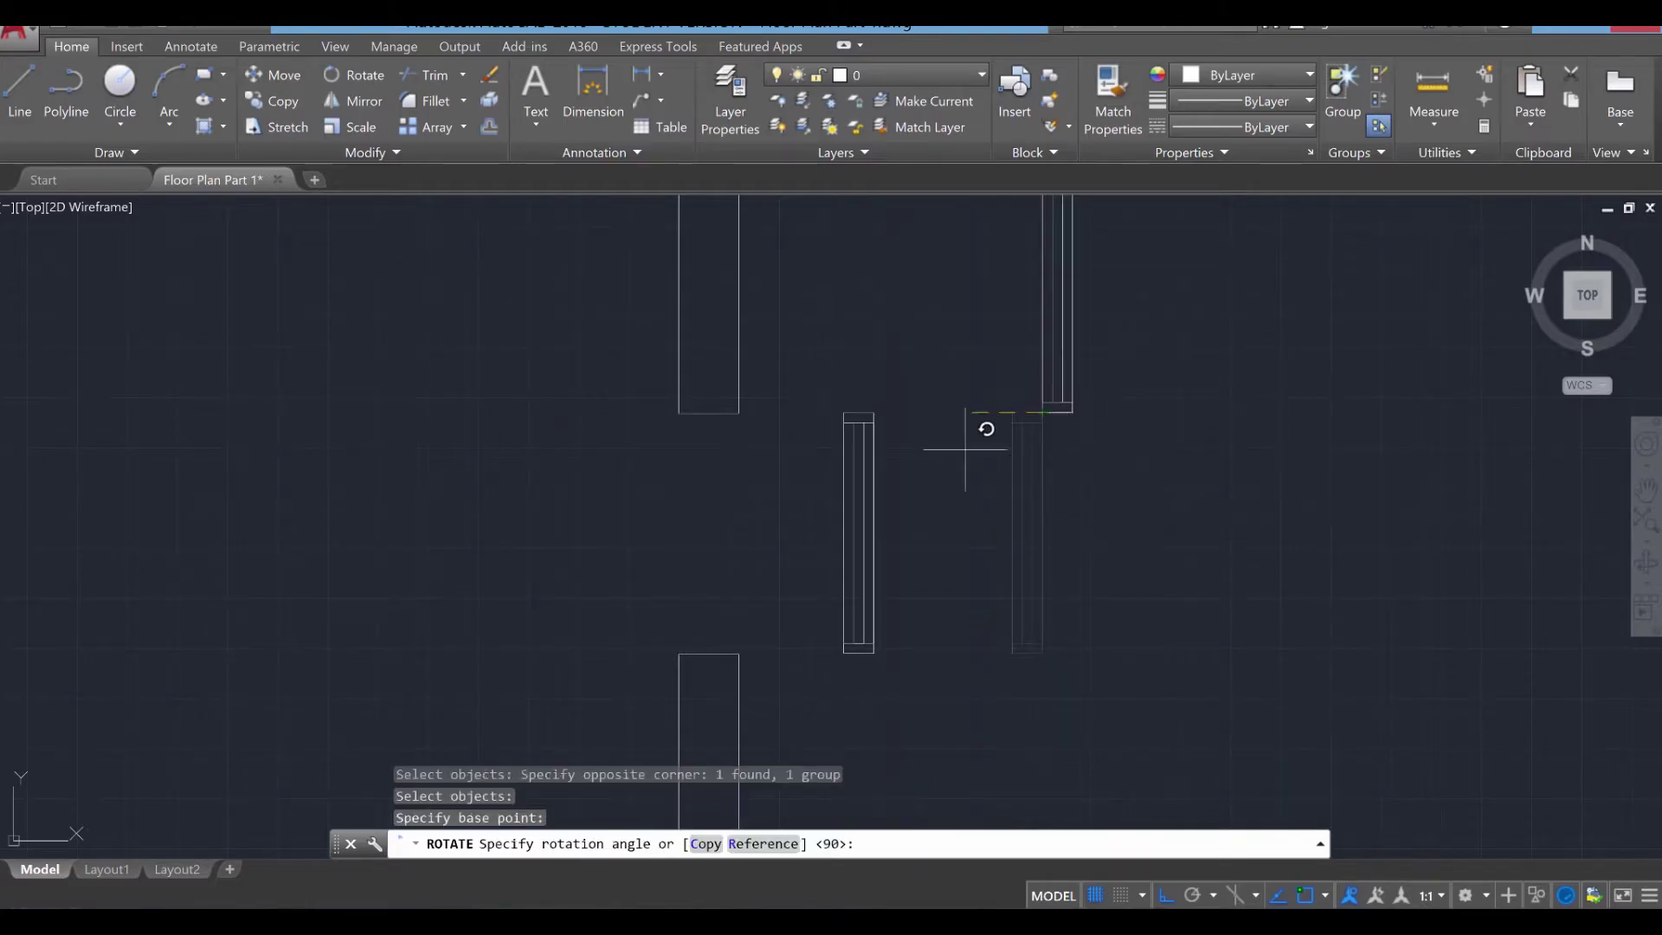
key("Escape")
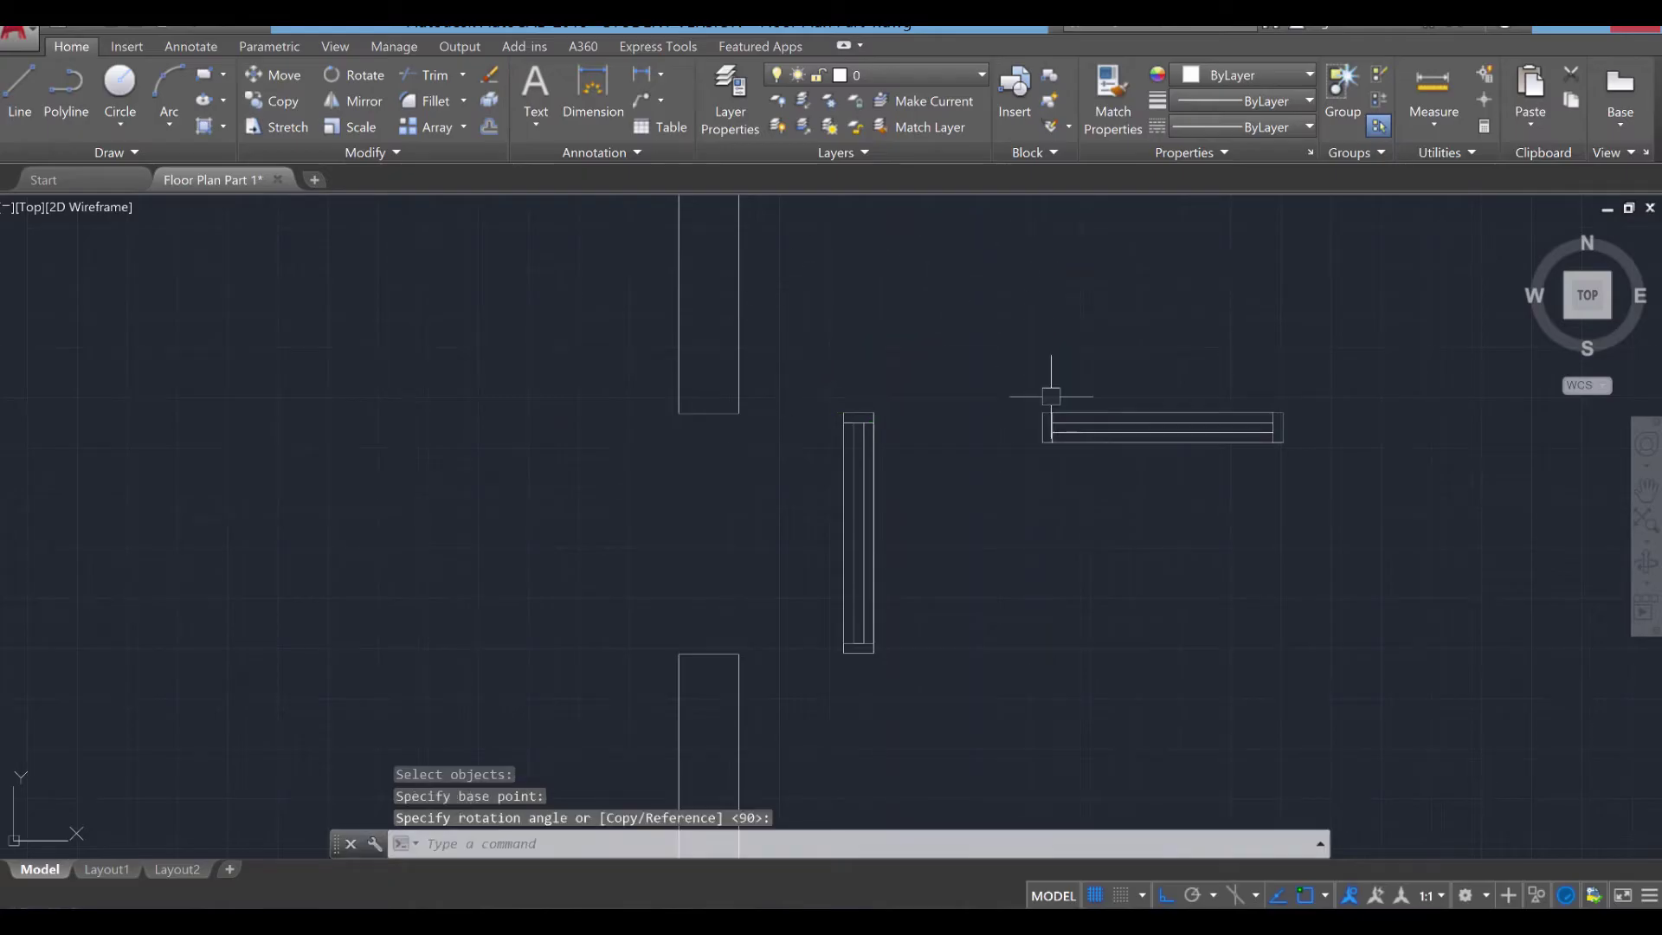
scroll(1046, 468, "down", 4)
scroll(1043, 525, "up", 4)
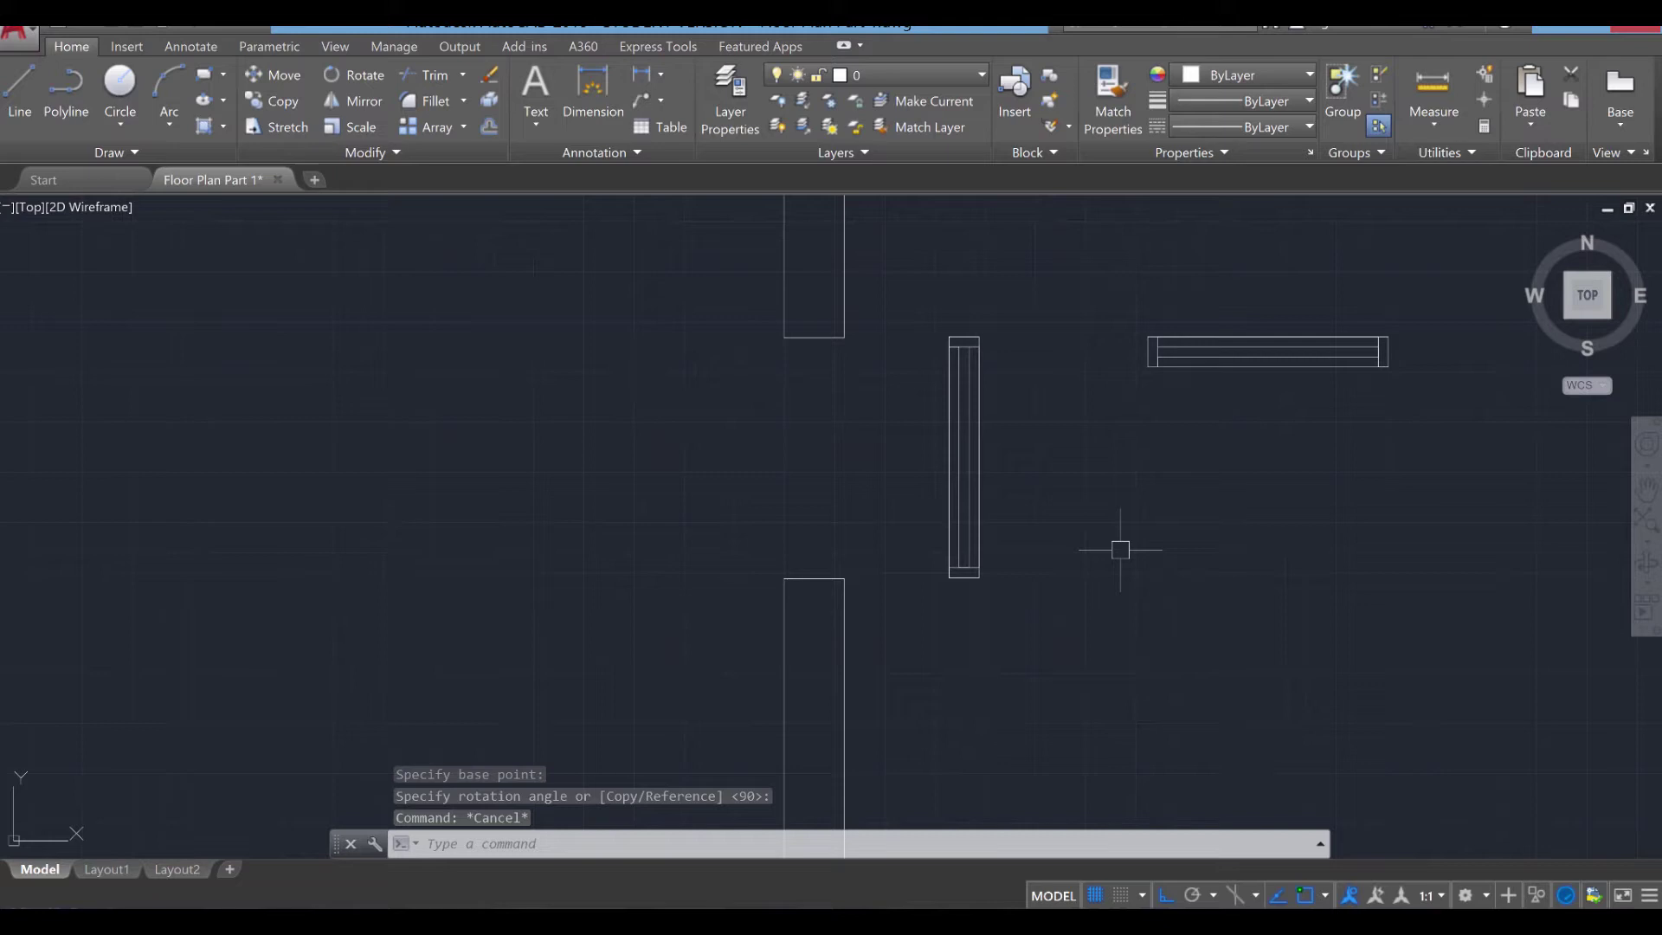
Copy the vertical window by its upper-left corner into the upper east wall opening, flush with the inner wall face.
type("co")
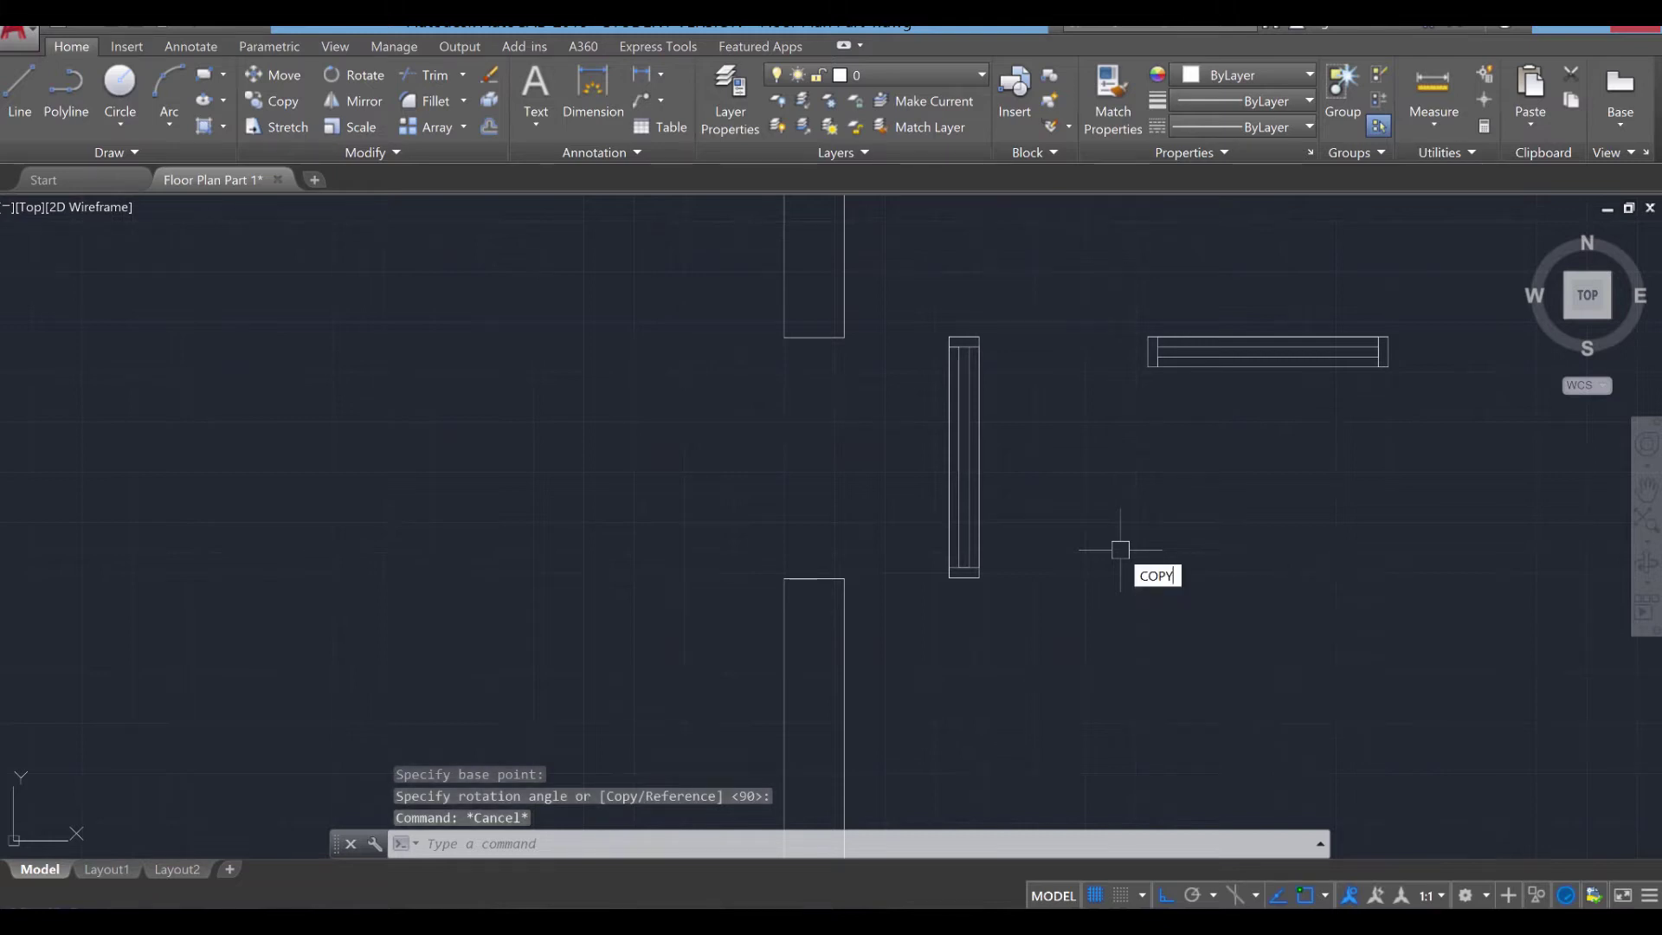
key("Return")
left_click(1063, 631)
left_click(936, 296)
key("Return")
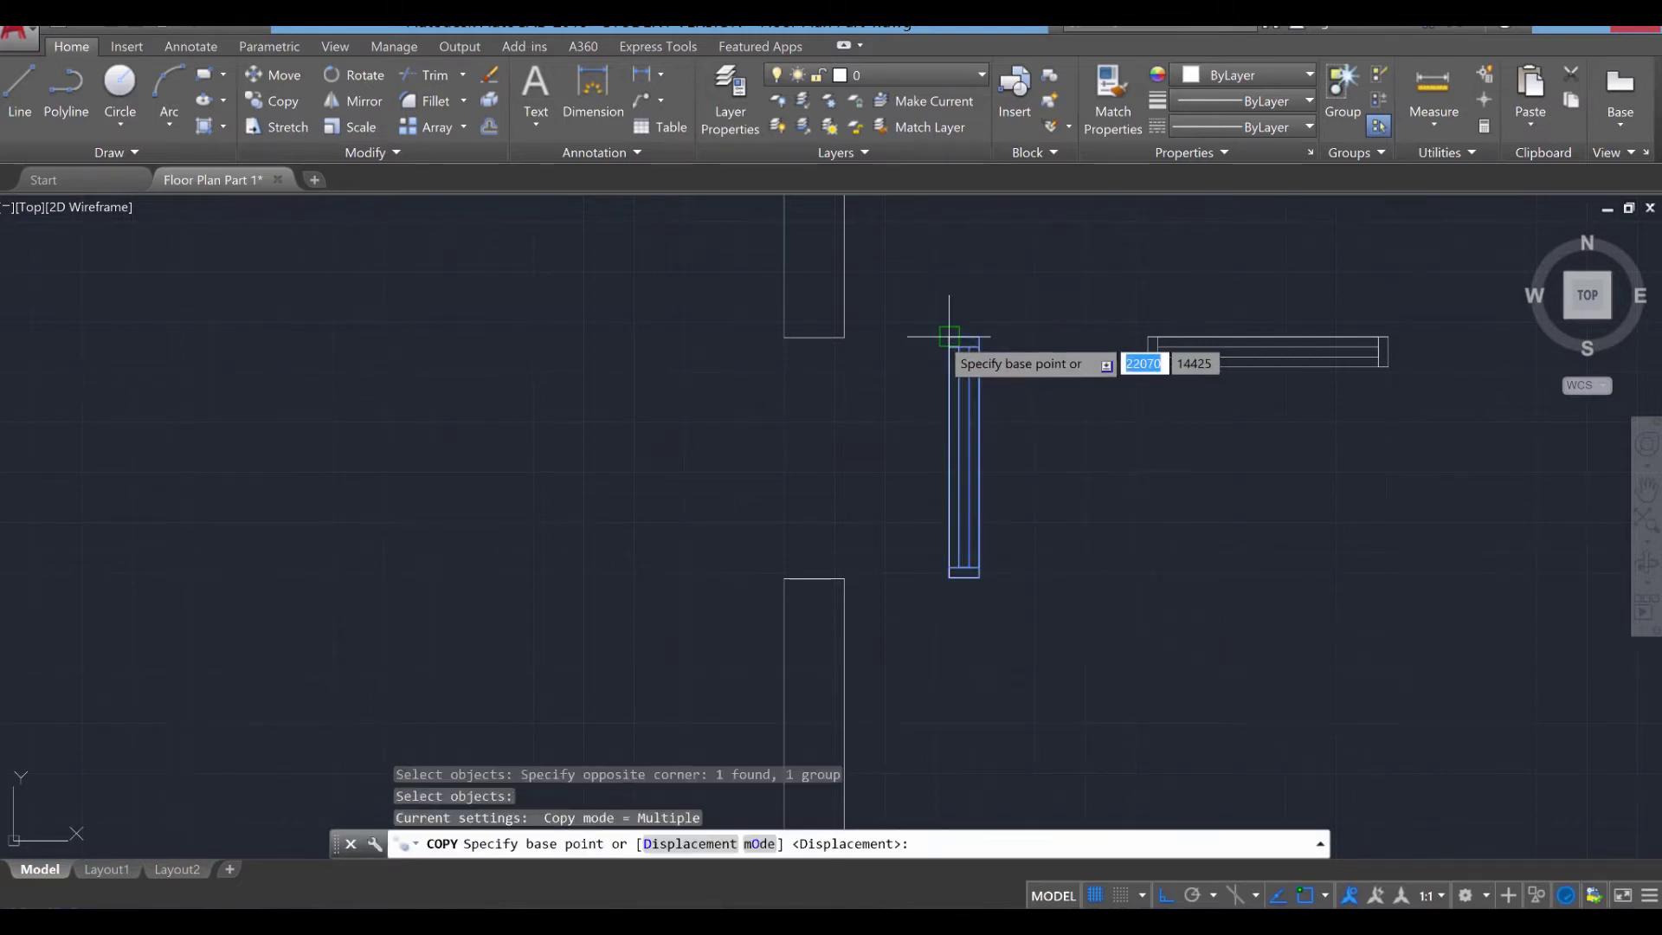
left_click(950, 338)
left_click(784, 338)
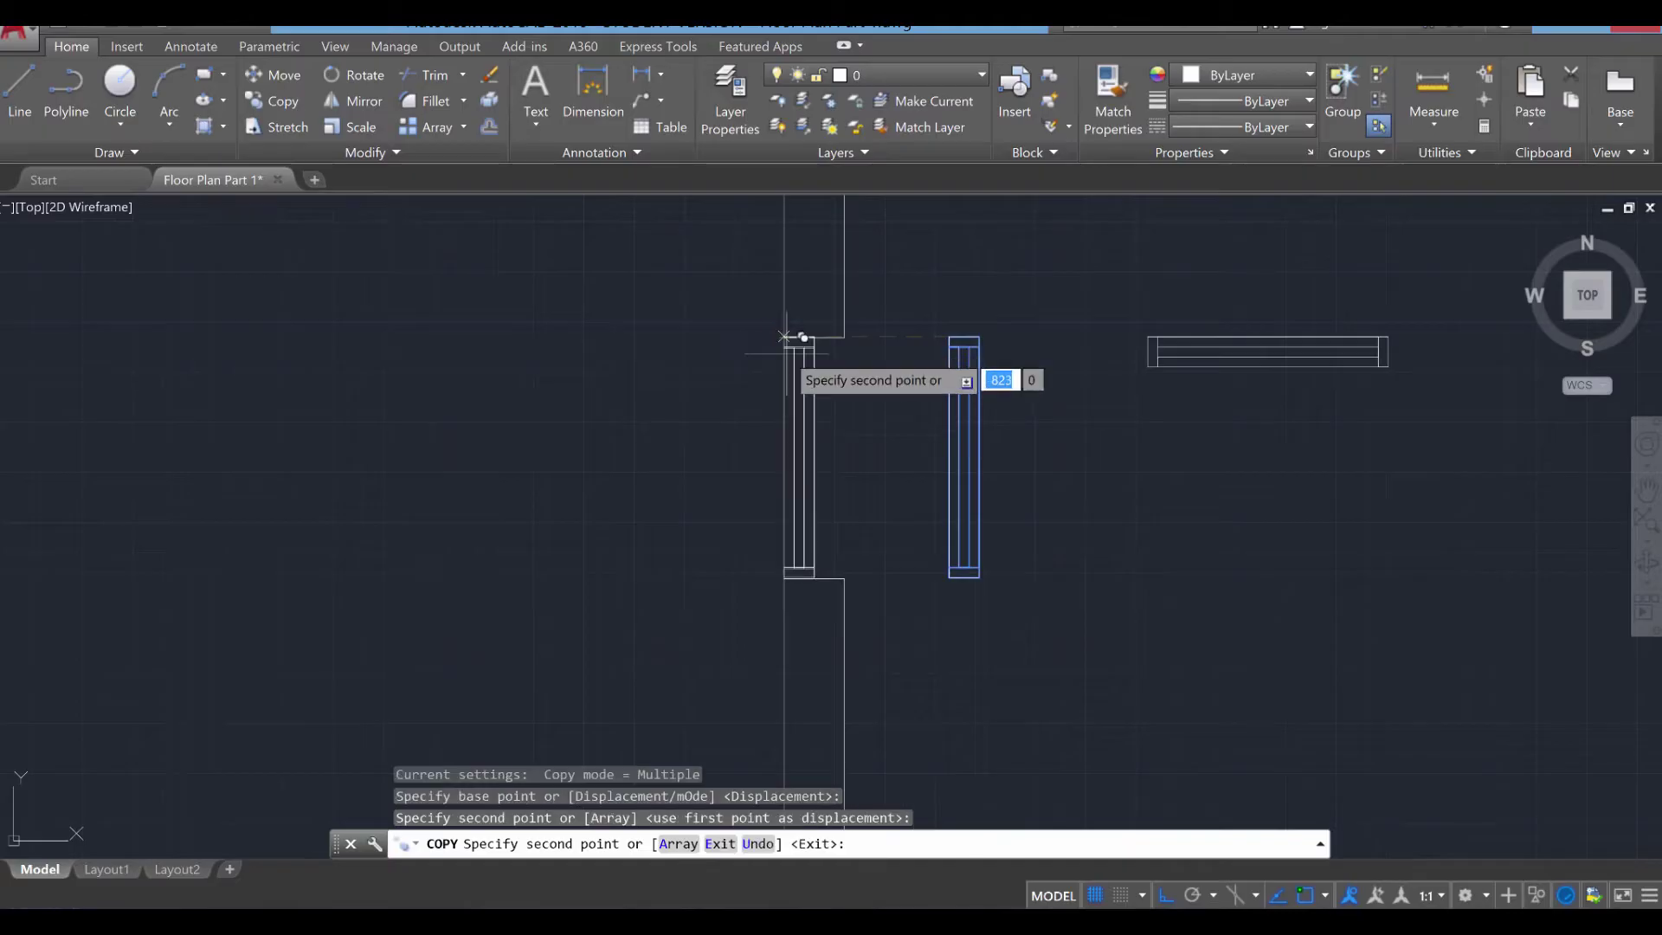
Place two more copies of the vertical window in the upper and lower west wall openings, flush with the outer wall face.
scroll(564, 583, "down", 2)
middle_click_drag(526, 471, 1294, 347)
scroll(641, 459, "up", 4)
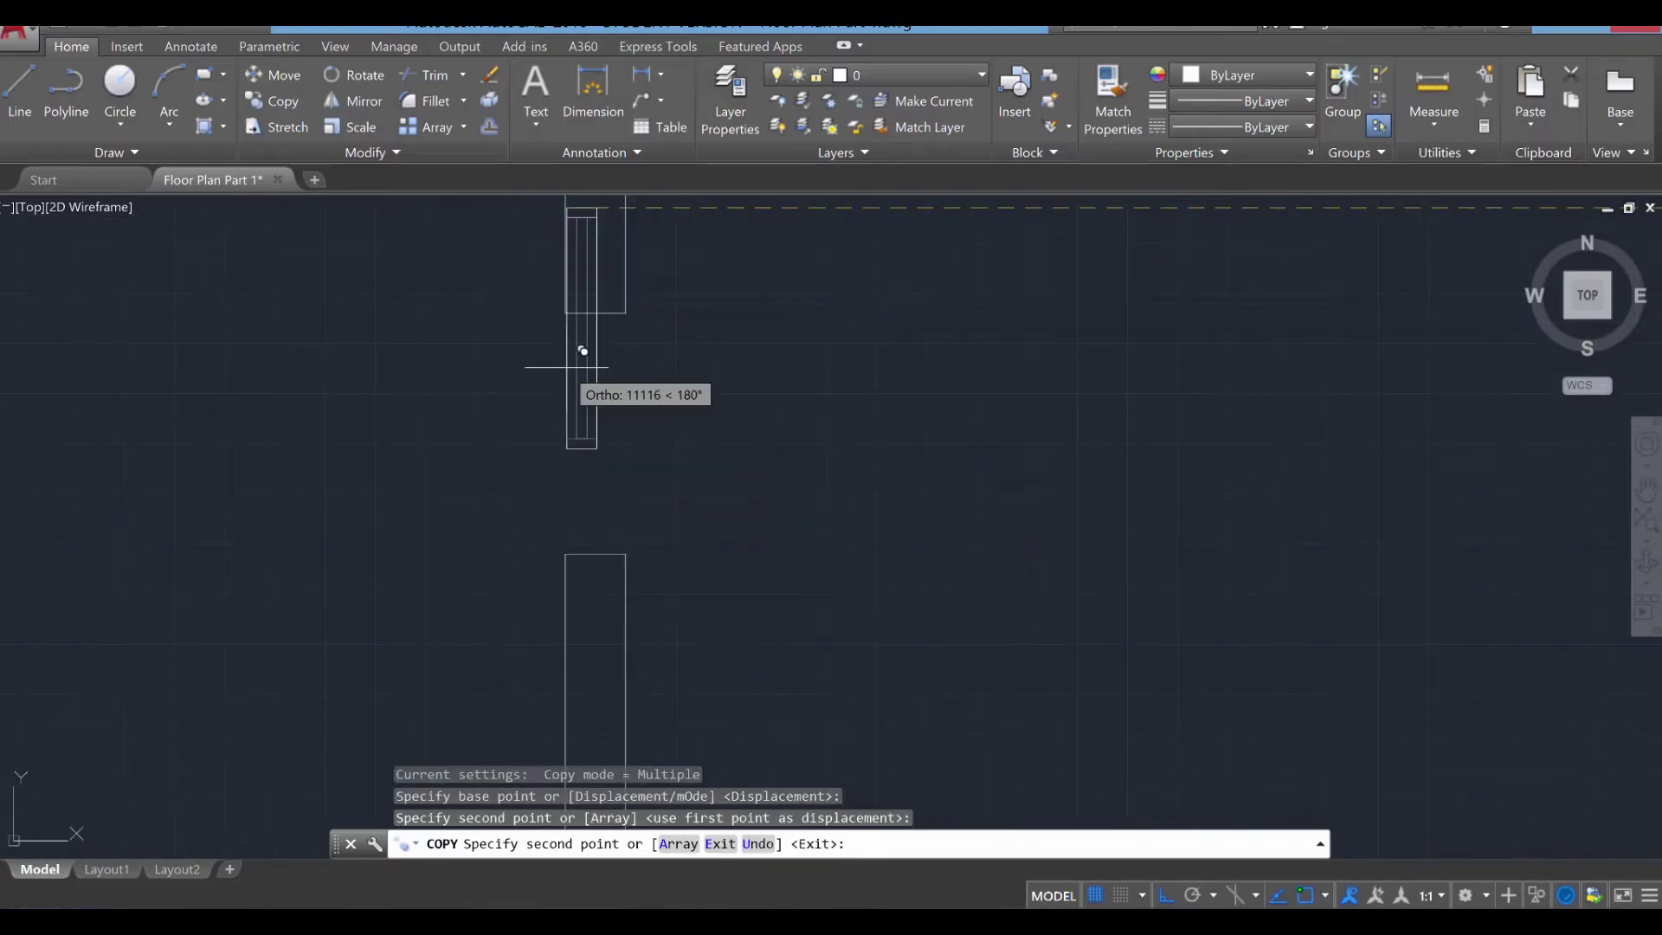
left_click(564, 311)
scroll(564, 311, "down", 4)
middle_click_drag(651, 451, 814, 232)
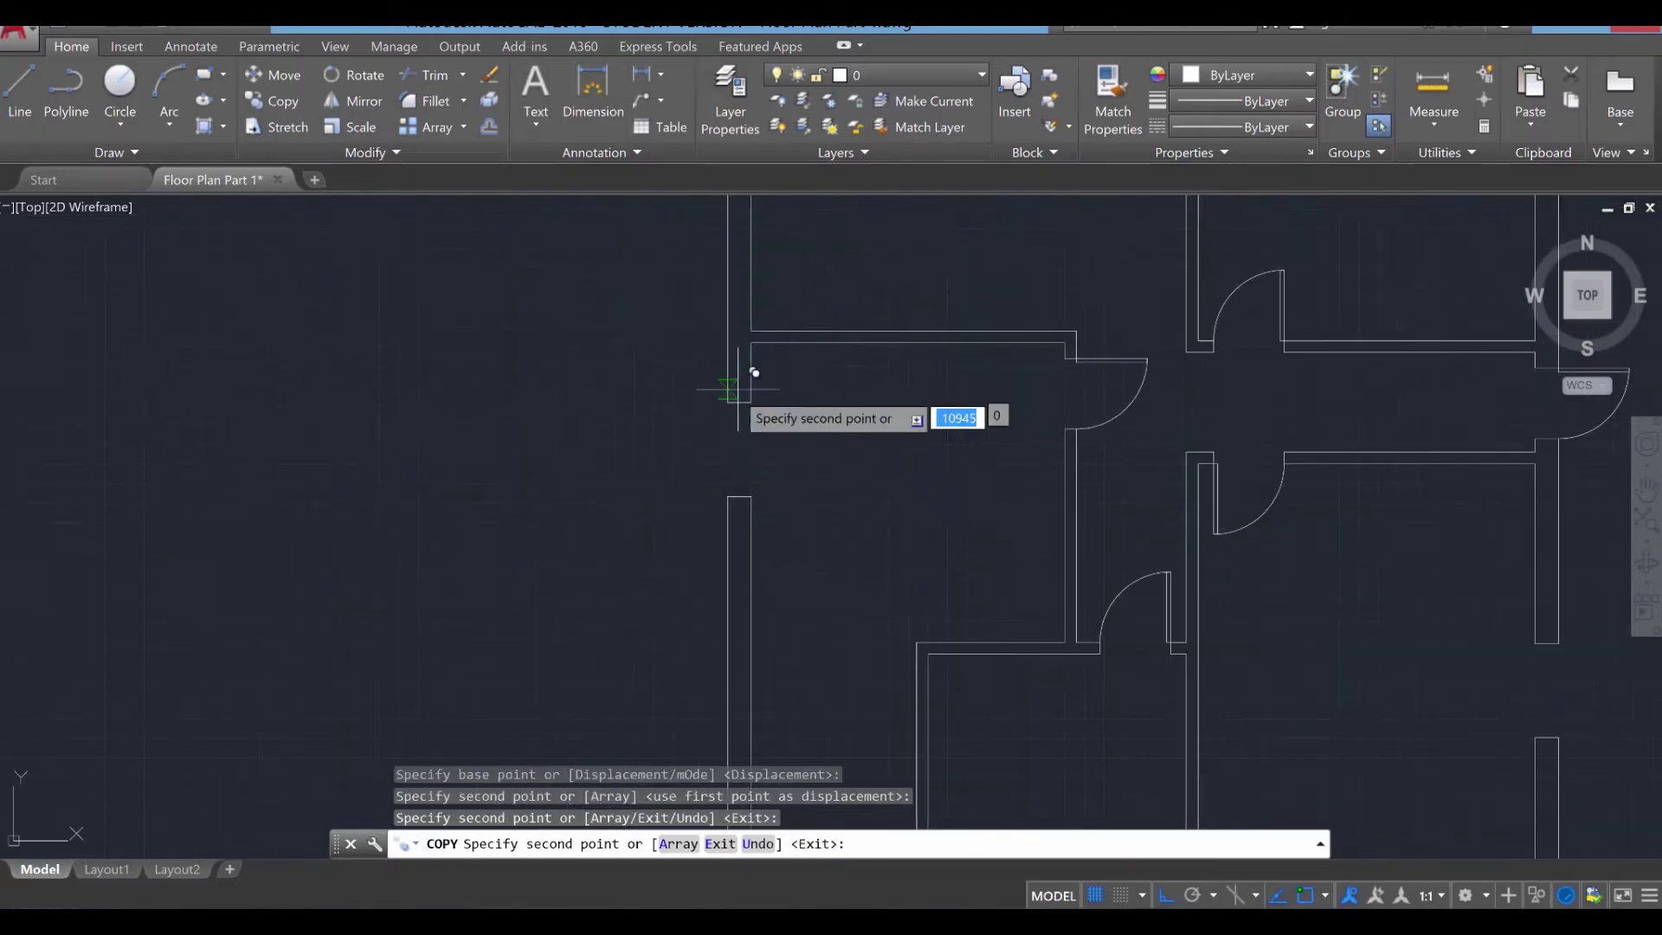
scroll(727, 392, "up", 4)
left_click(725, 394)
Place a vertical window copy in the lower east wall opening, flush with the inner wall face, and end the copying.
scroll(831, 454, "down", 4)
middle_click_drag(1060, 583, 732, 647)
scroll(1287, 563, "up", 5)
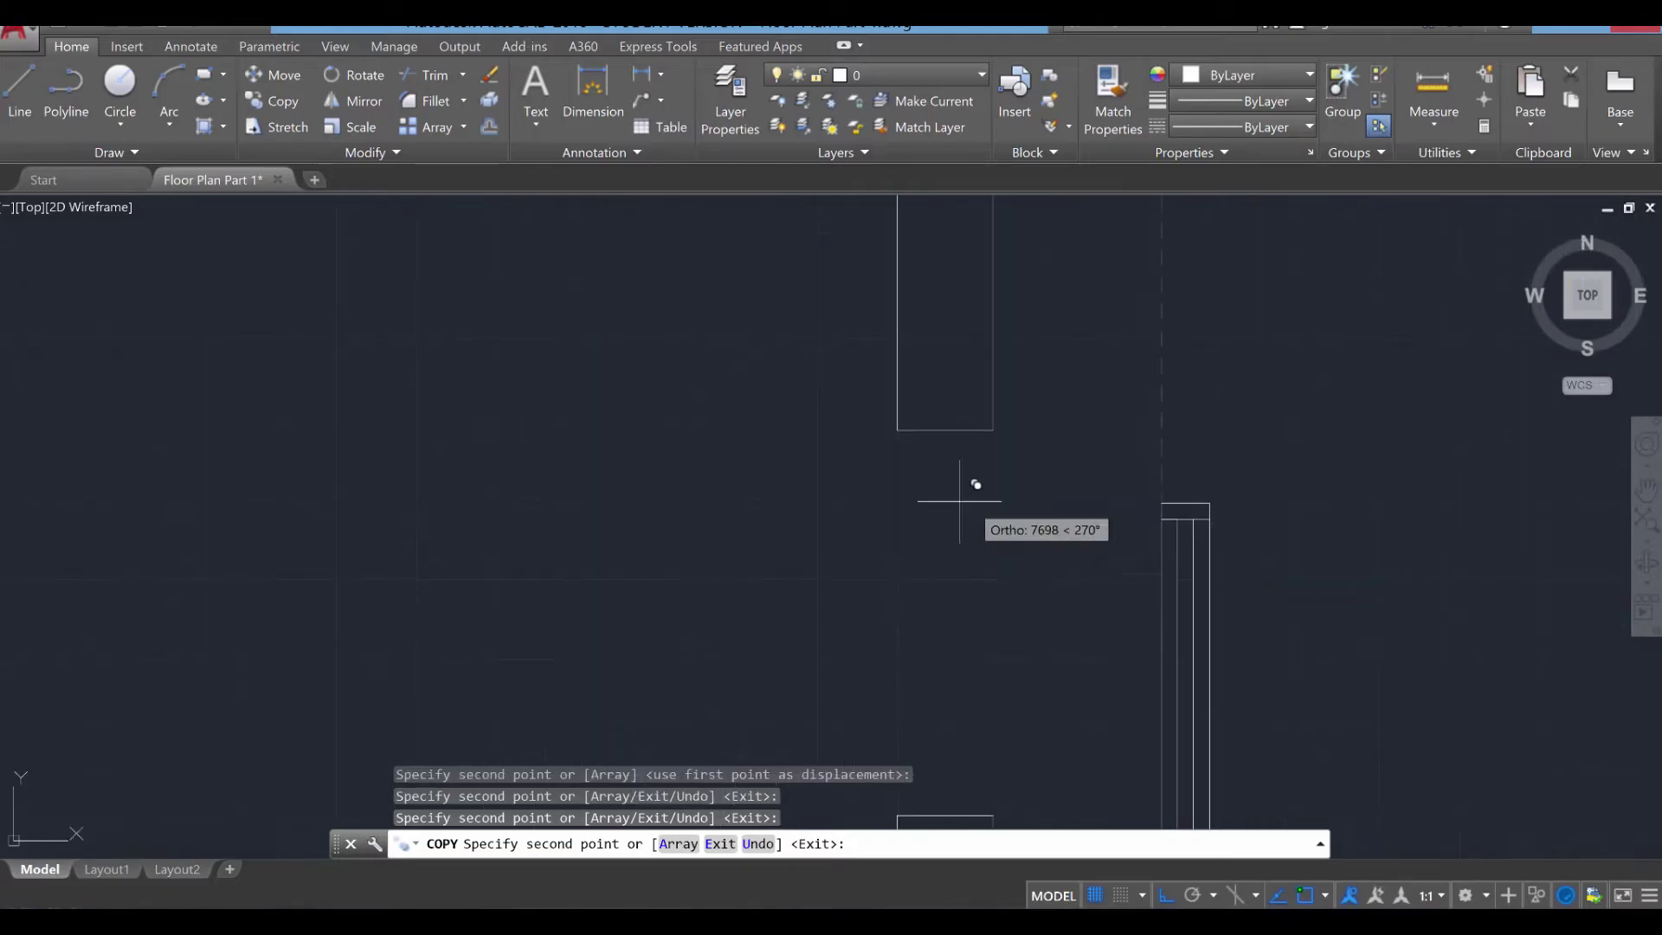
left_click(896, 429)
scroll(897, 437, "down", 3)
middle_click_drag(1009, 452, 1117, 694)
scroll(1182, 494, "down", 1)
middle_click_drag(1236, 438, 1102, 560)
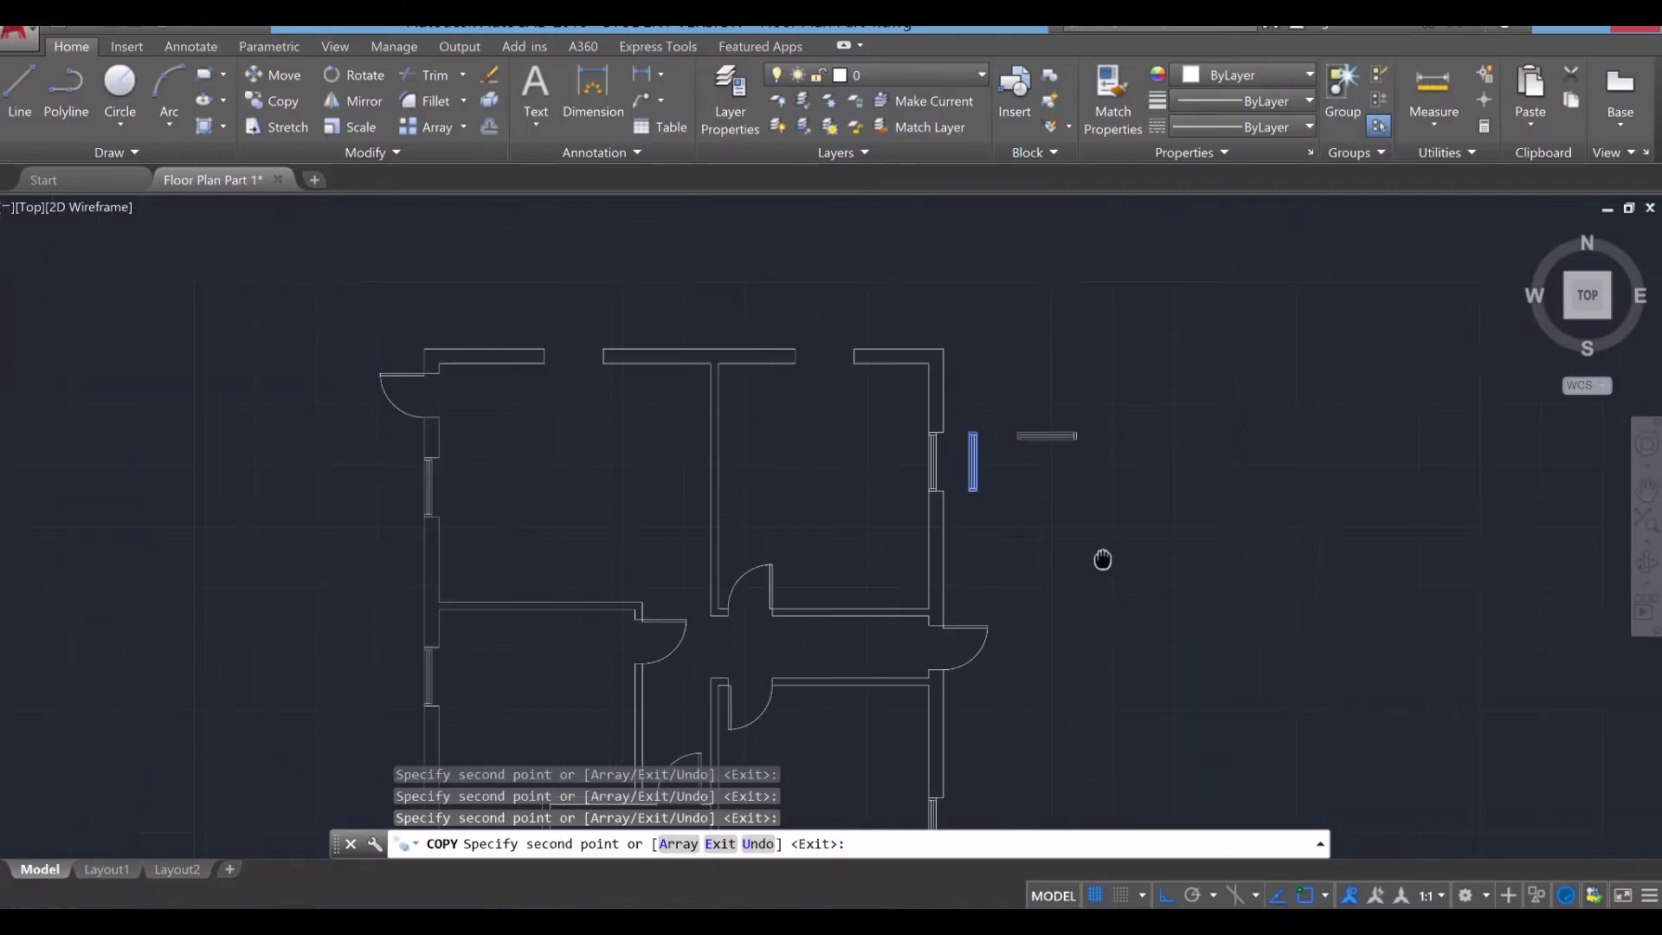
scroll(1134, 433, "up", 4)
key("Escape")
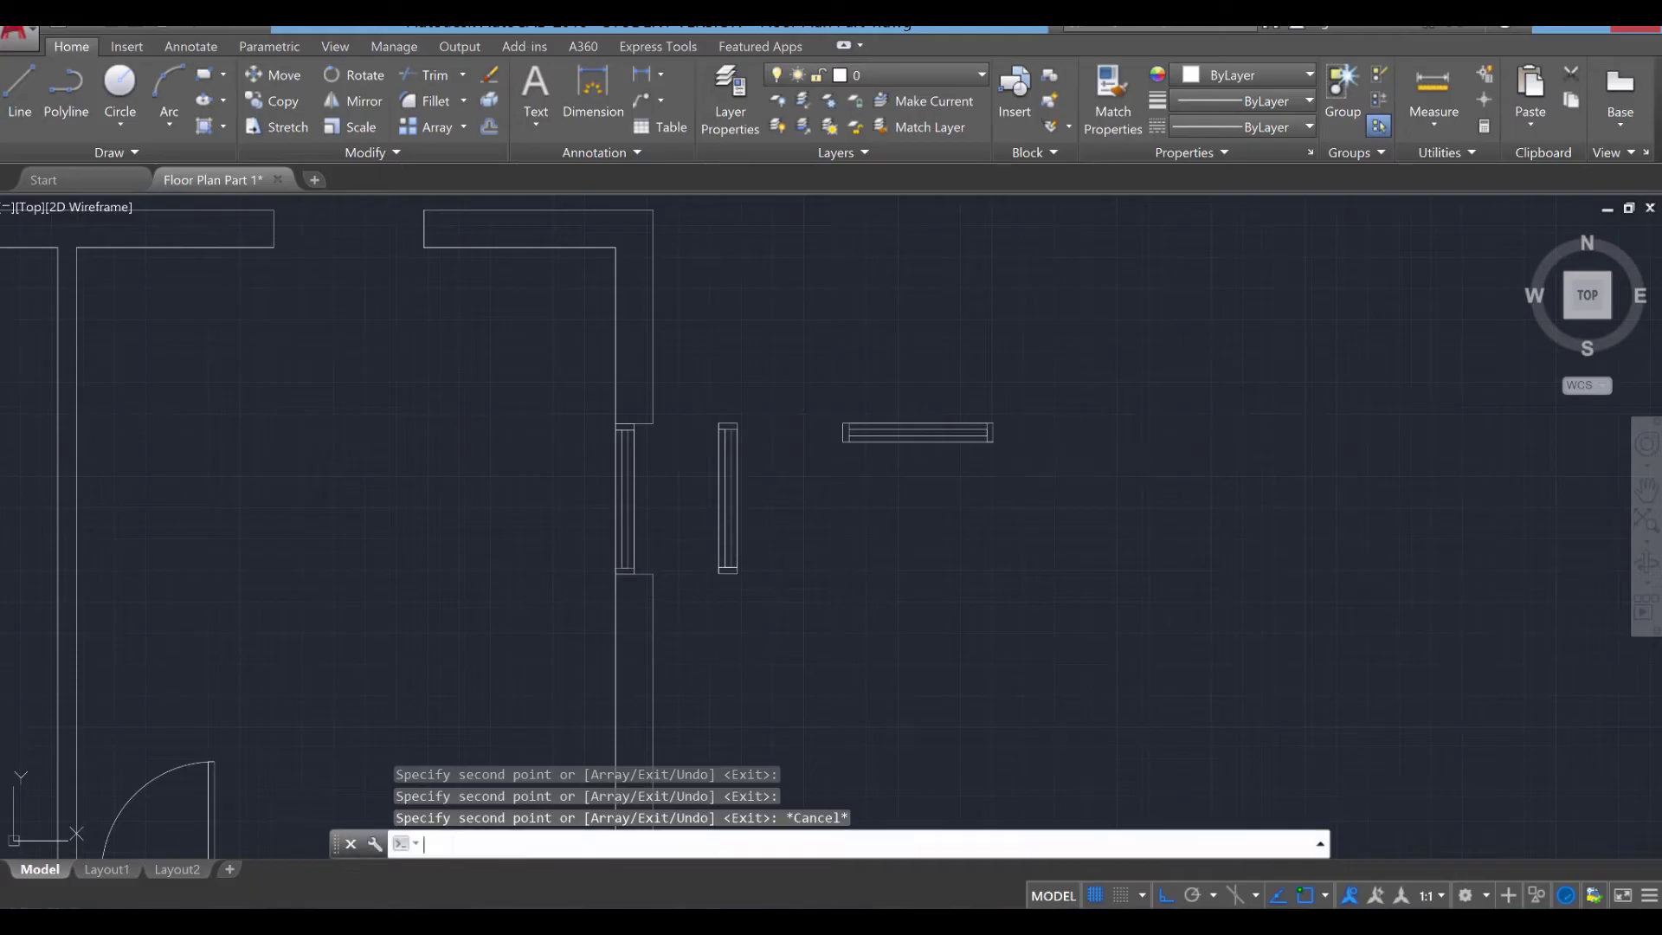
Copy the horizontal window into both north wall openings, snapping its upper-left corner to the midpoint of each opening's left edge.
key("Return")
left_click(870, 425)
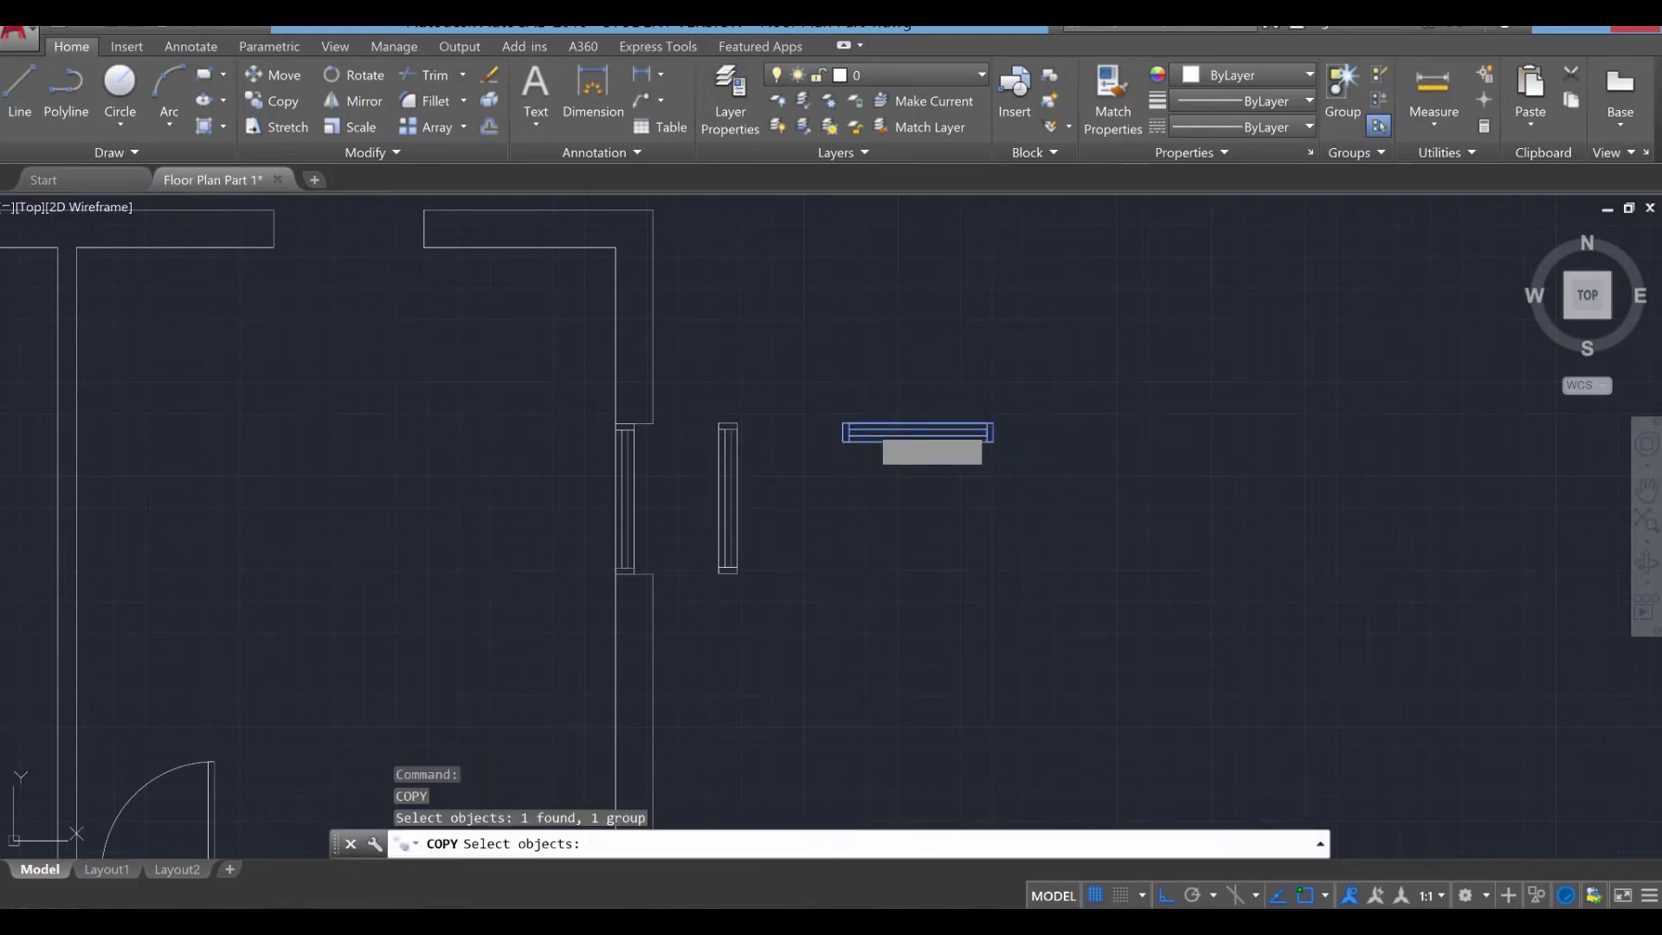
key("Return")
scroll(865, 424, "up", 3)
left_click(789, 409)
scroll(786, 411, "down", 3)
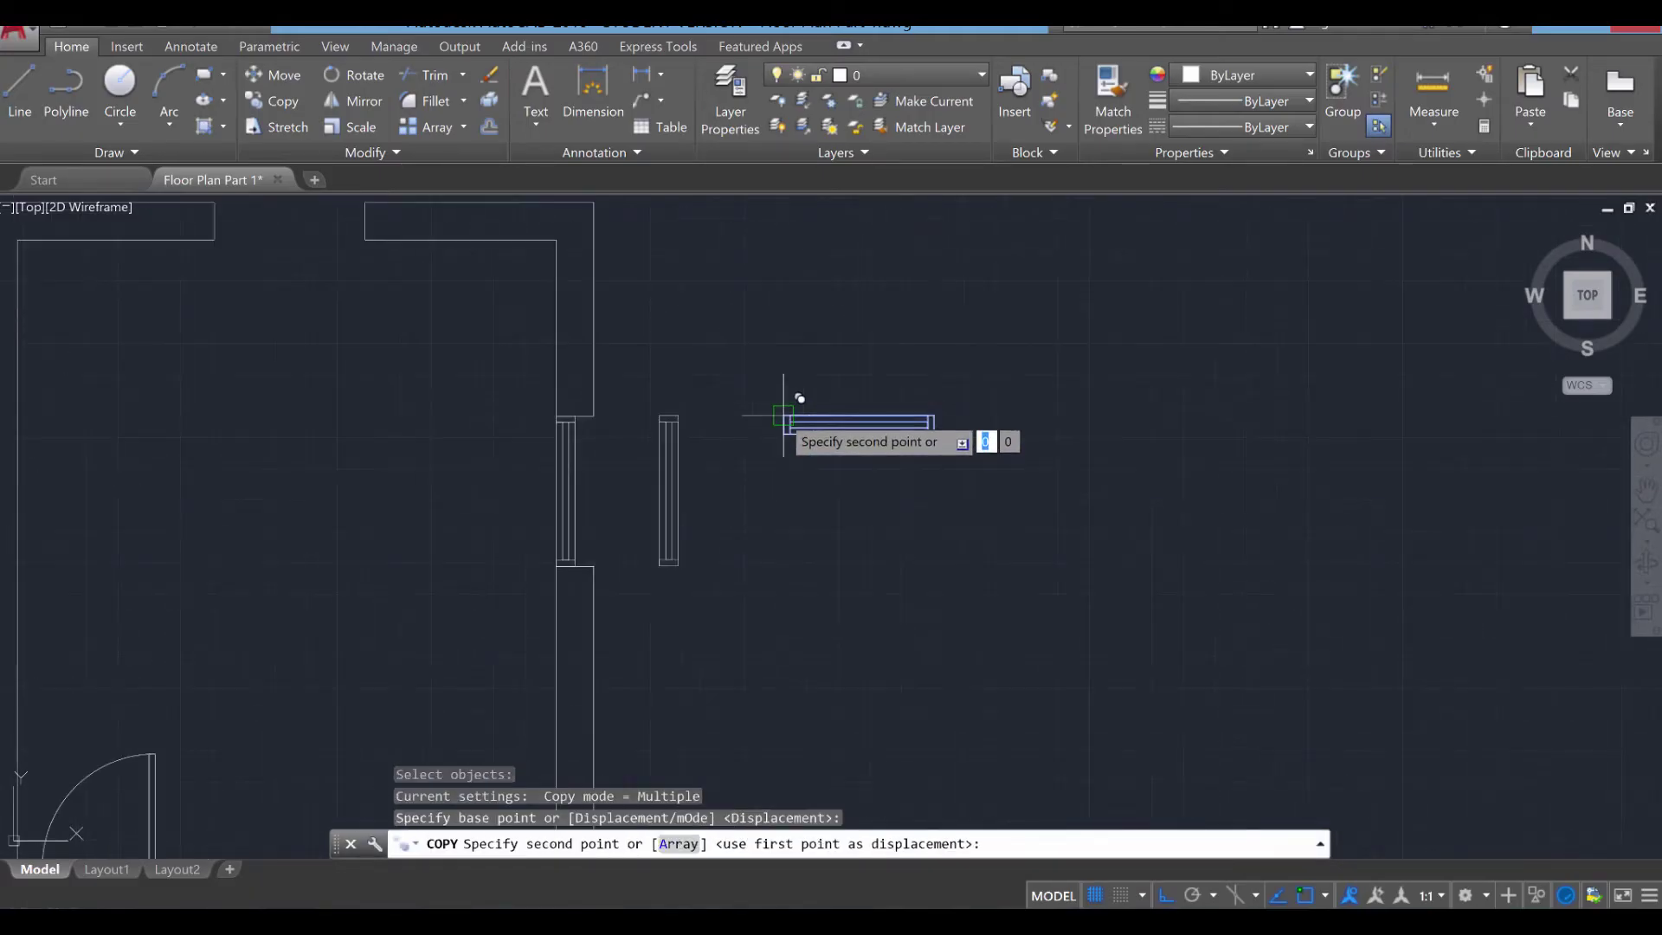
middle_click_drag(783, 416, 1246, 629)
scroll(744, 475, "up", 4)
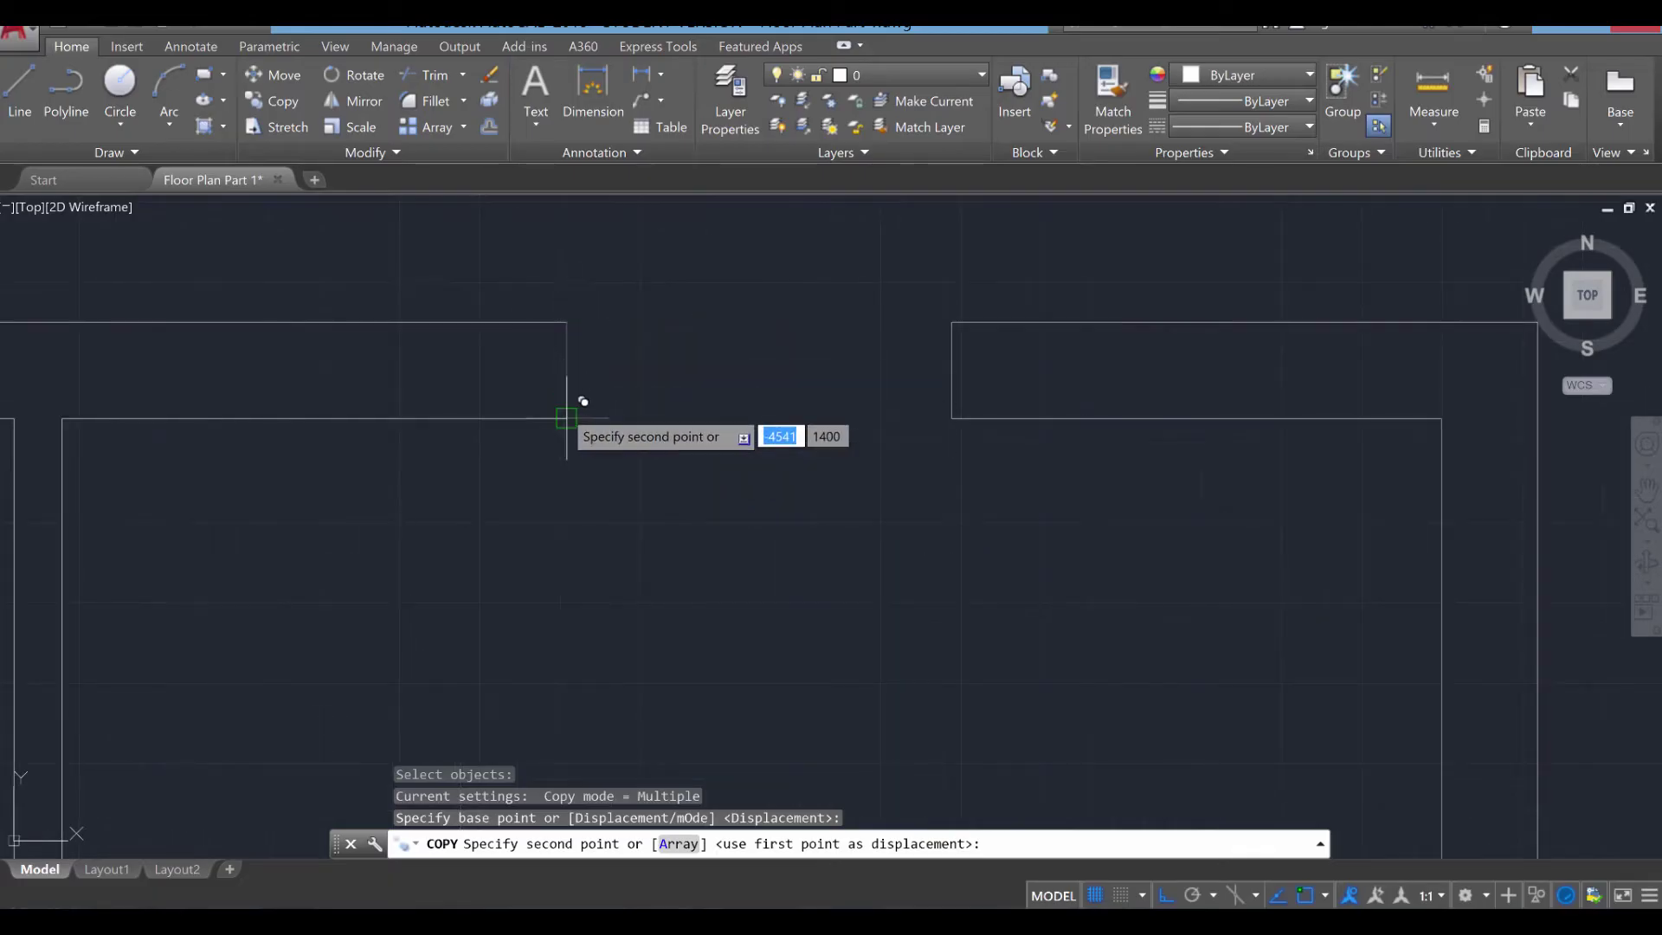
left_click(573, 362)
middle_click_drag(620, 501, 1466, 517)
middle_click_drag(582, 408, 1286, 449)
left_click(455, 407)
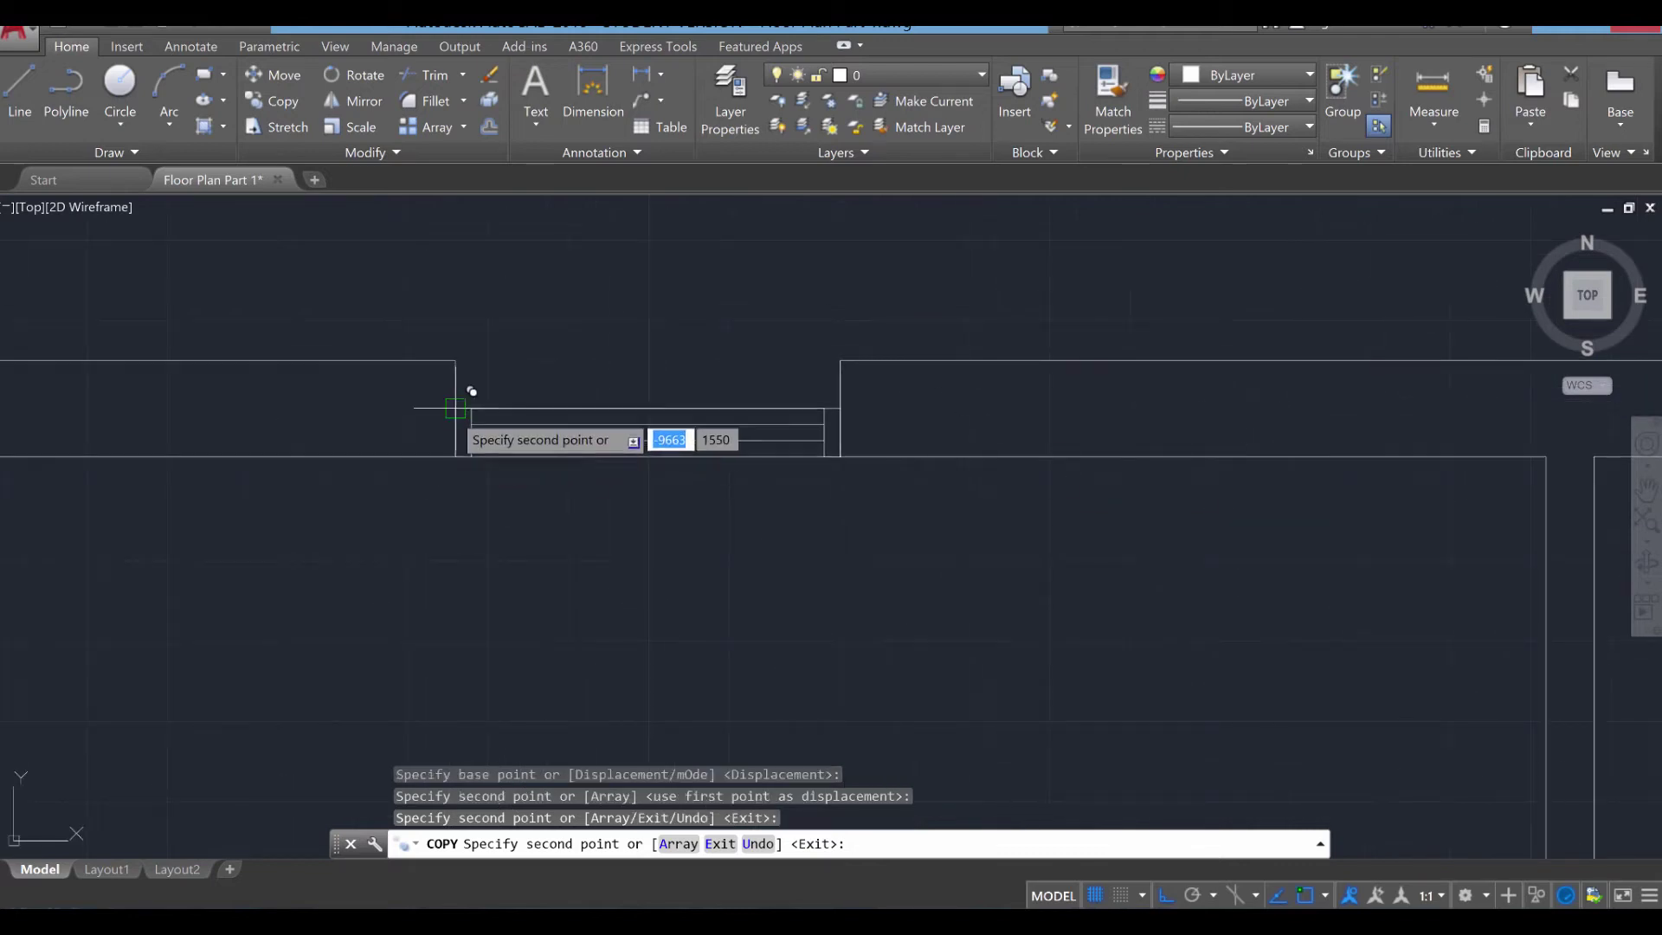
Place horizontal window copies in the left and middle south wall openings, with the upper-left corner at the midpoint of each left edge.
scroll(461, 455, "down", 3)
middle_click_drag(496, 537, 764, 231)
middle_click_drag(779, 572, 812, 487)
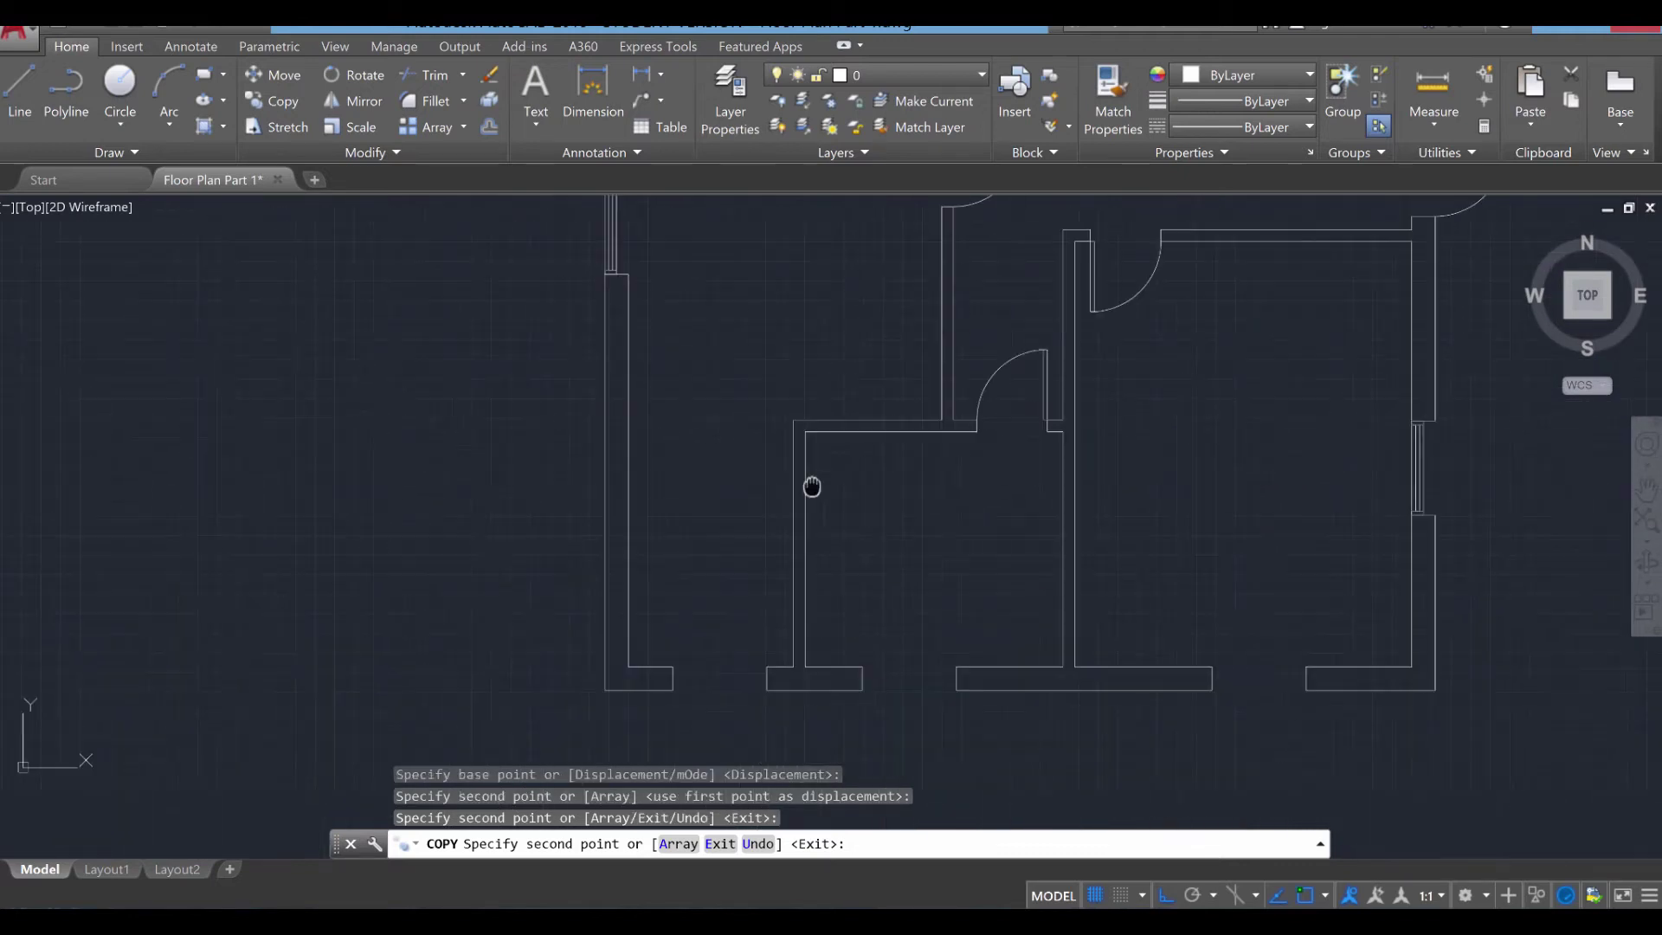
scroll(812, 486, "up", 4)
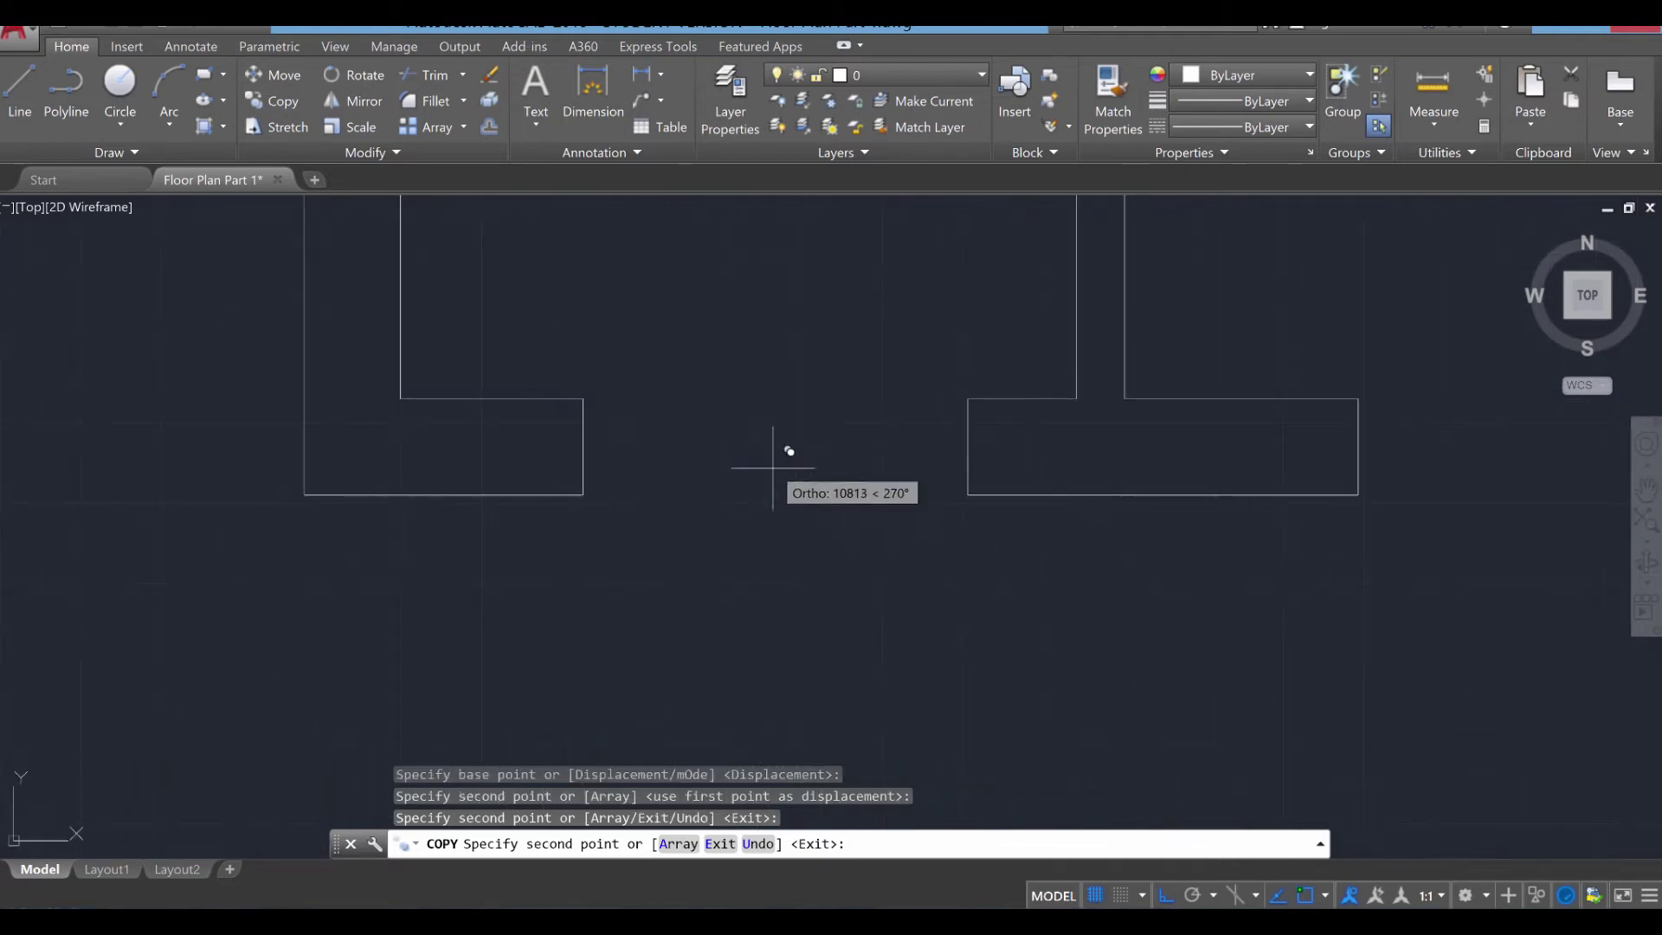
left_click(583, 447)
middle_click_drag(1252, 475, 665, 461)
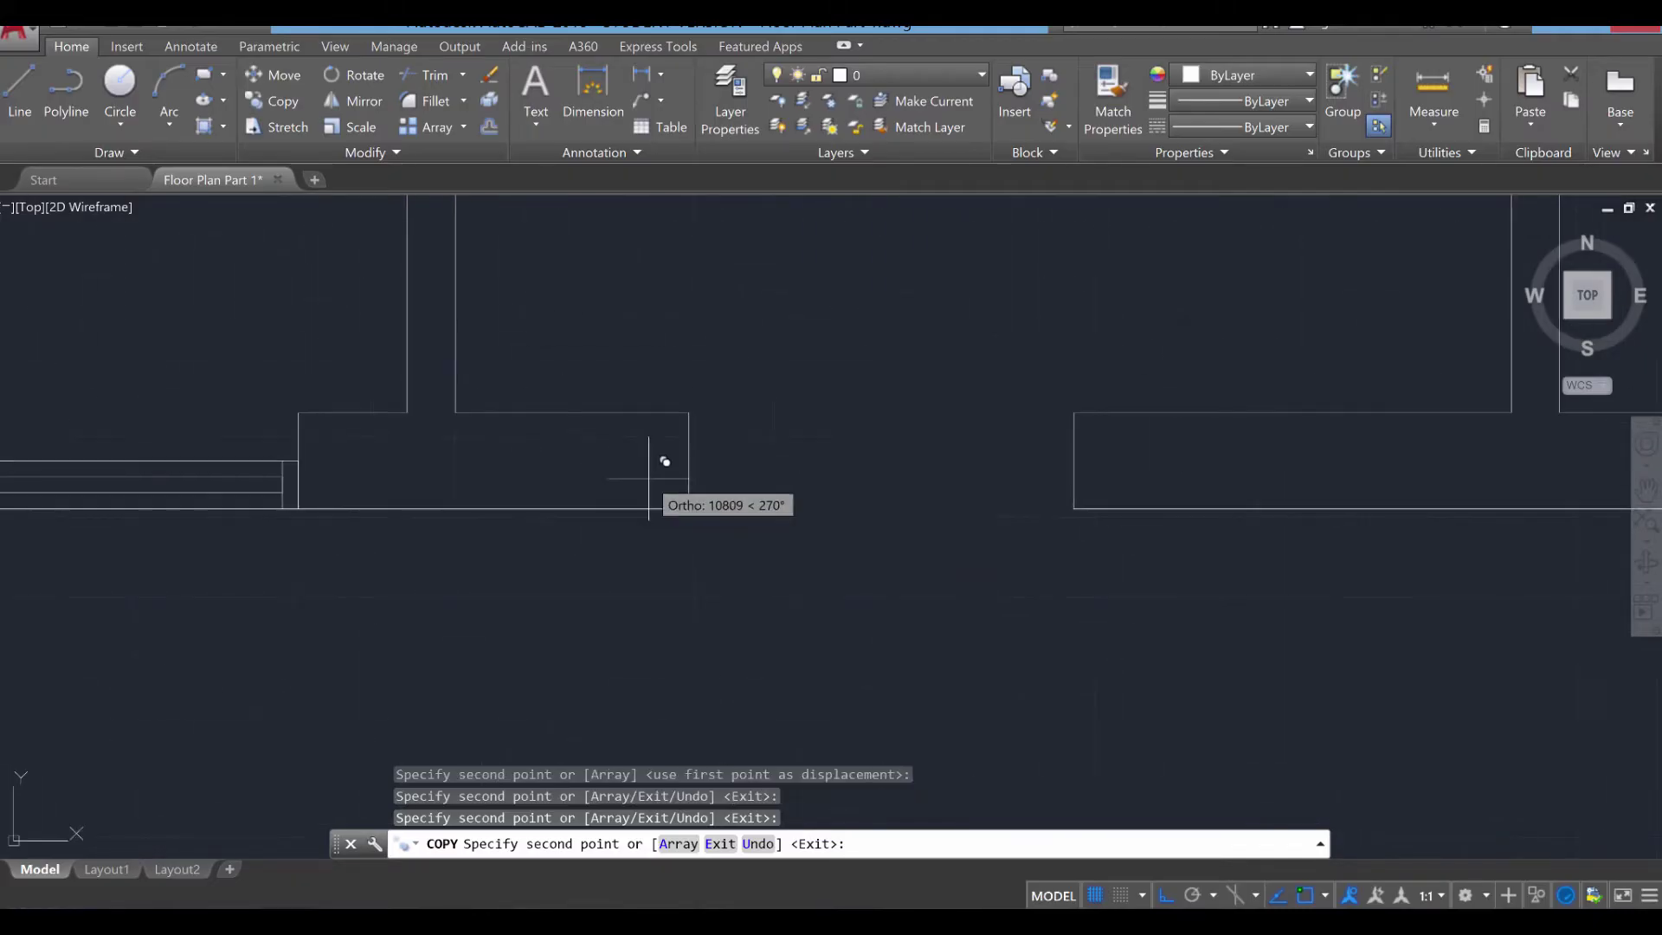
left_click(689, 461)
Place a horizontal window copy in the right south wall opening, flush with the inner wall face, and end the copying.
scroll(1209, 537, "down", 2)
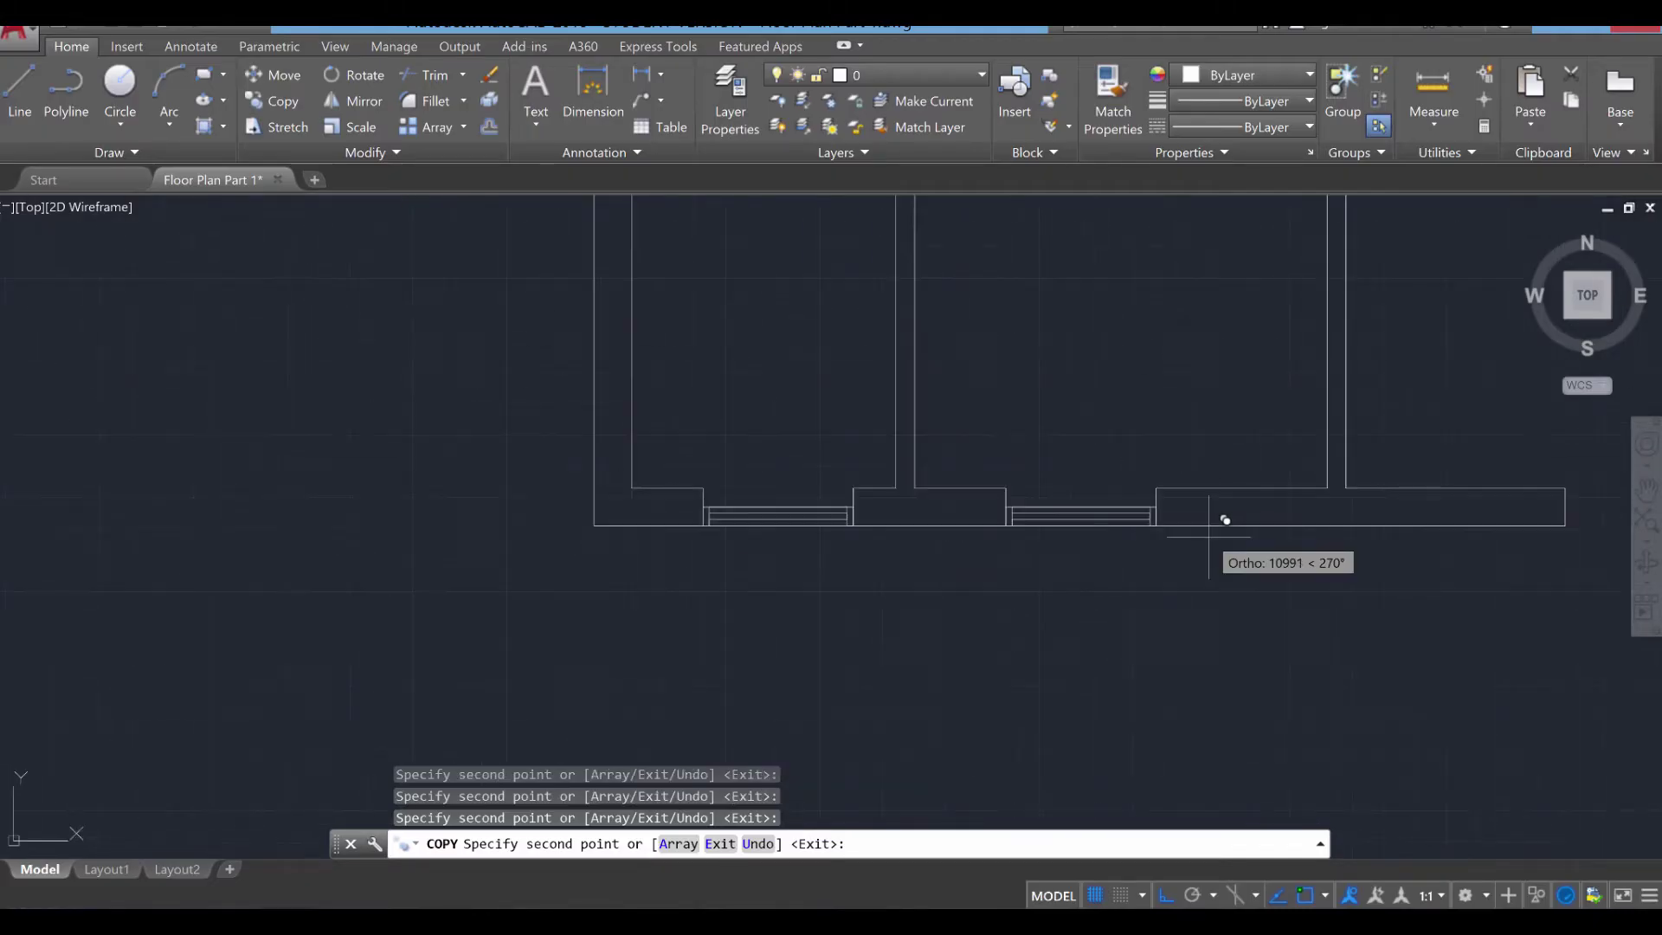
middle_click_drag(1226, 520, 1117, 527)
scroll(920, 464, "up", 5)
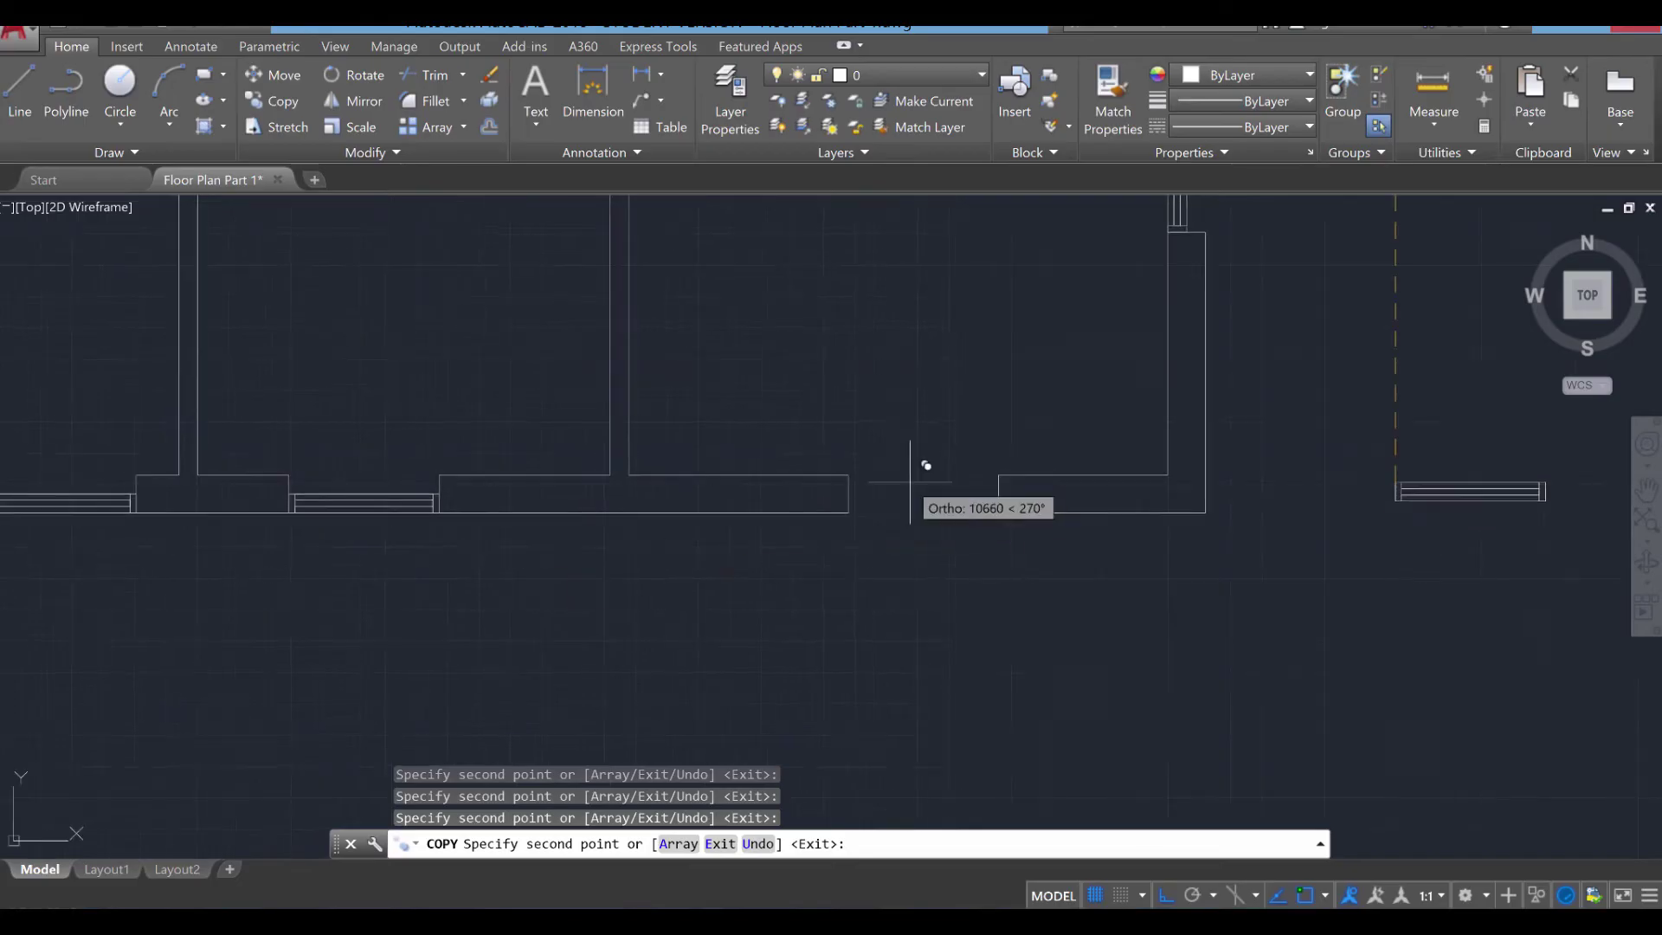
left_click(668, 450)
scroll(667, 454, "down", 6)
middle_click_drag(612, 485, 1013, 538)
scroll(499, 557, "up", 4)
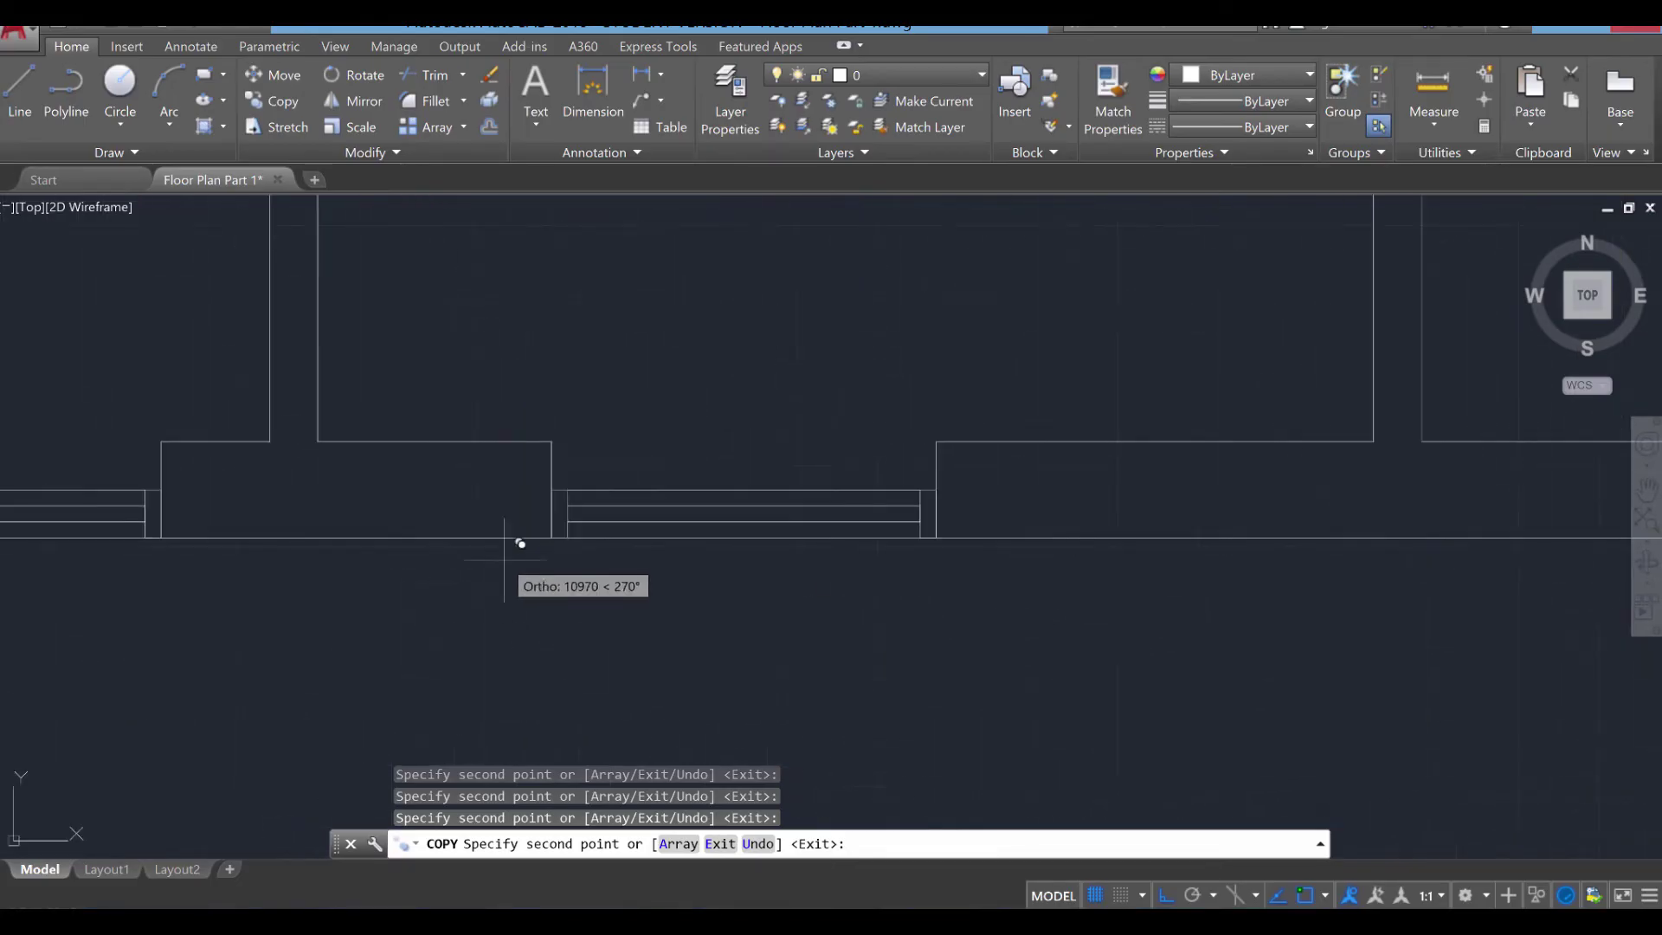
key("Escape")
Move the left and middle south wall windows up from their upper-left corner so they sit flush with the inner wall face.
middle_click_drag(638, 601, 744, 613)
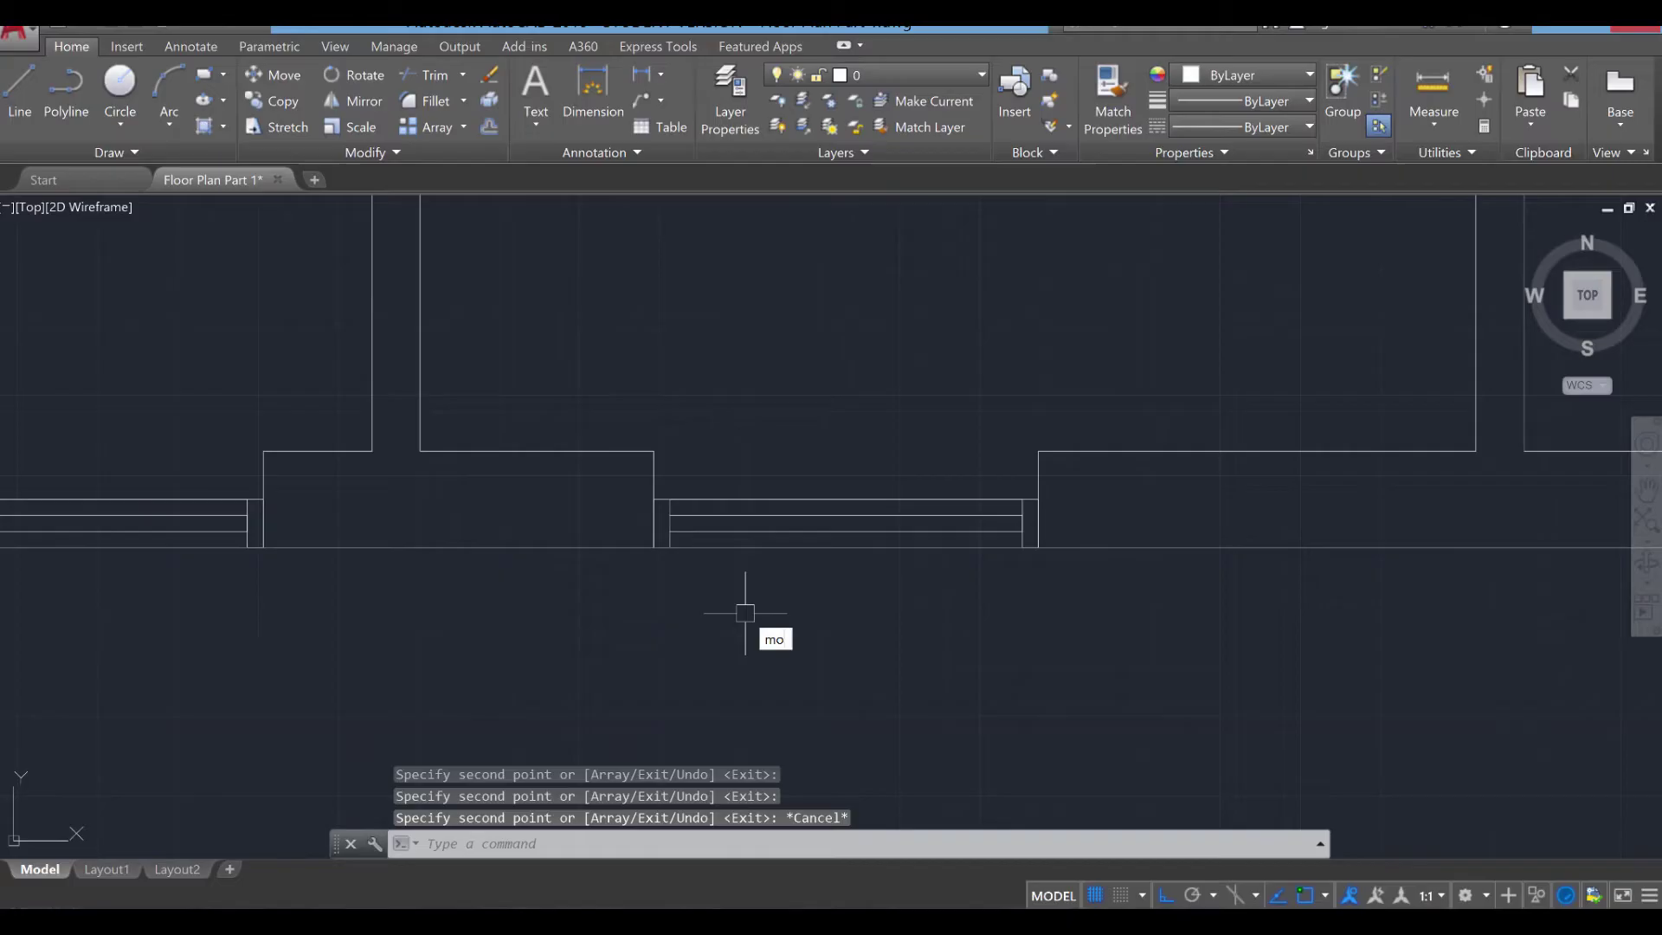
key("Return")
left_click(883, 613)
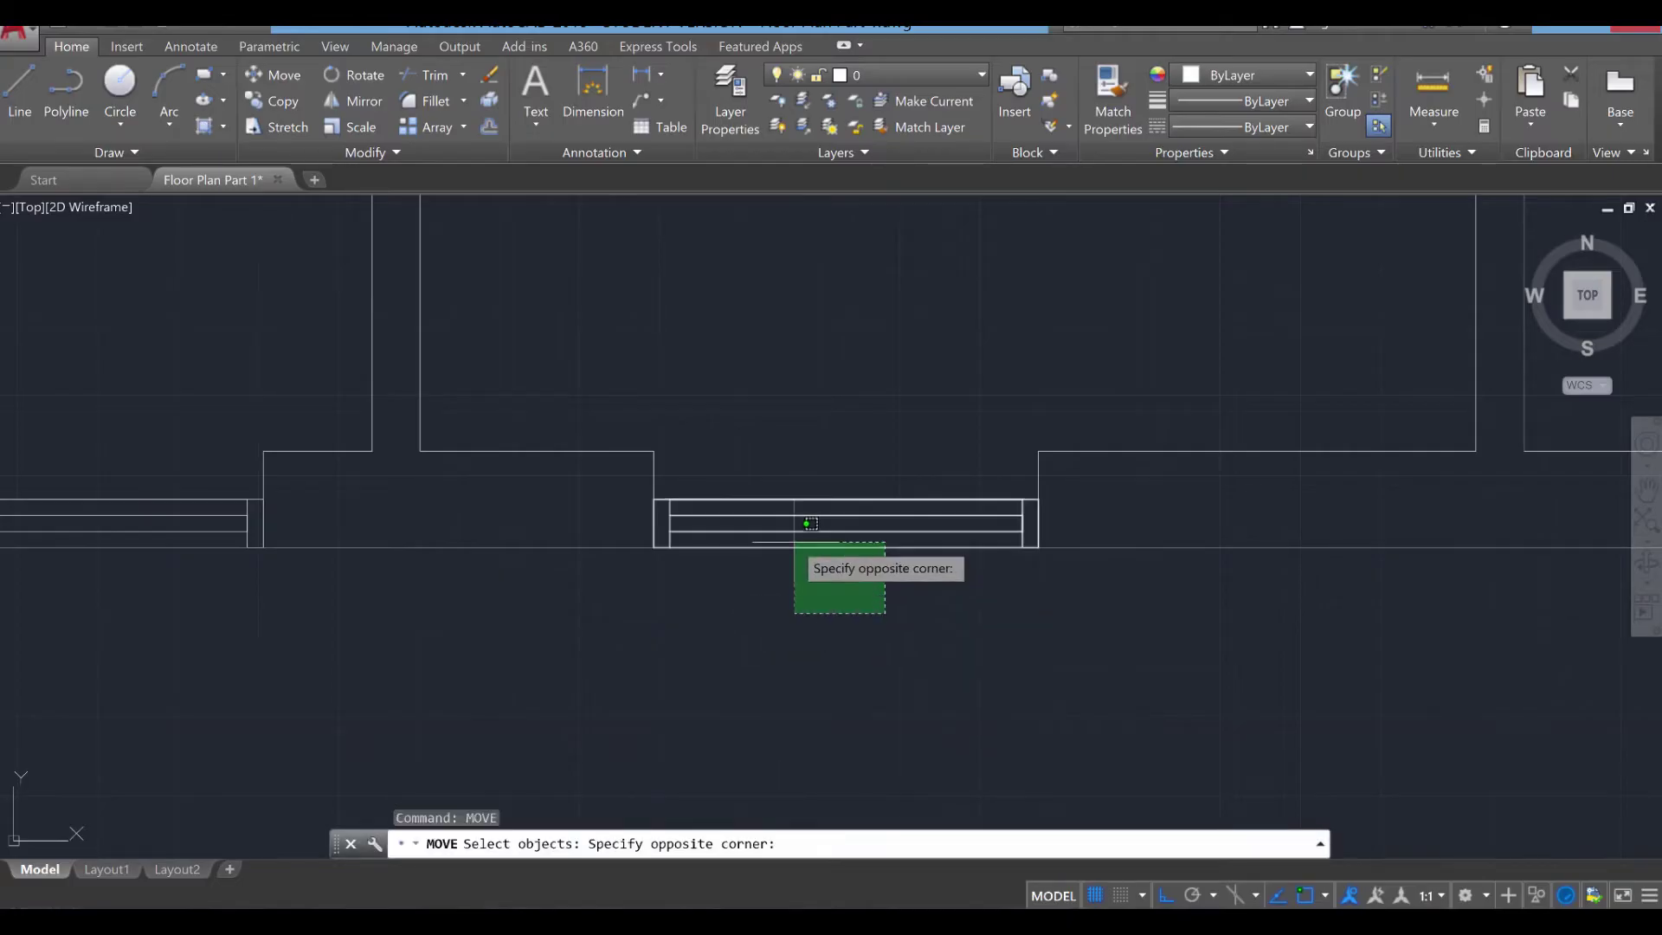
left_click(746, 530)
left_click(169, 499)
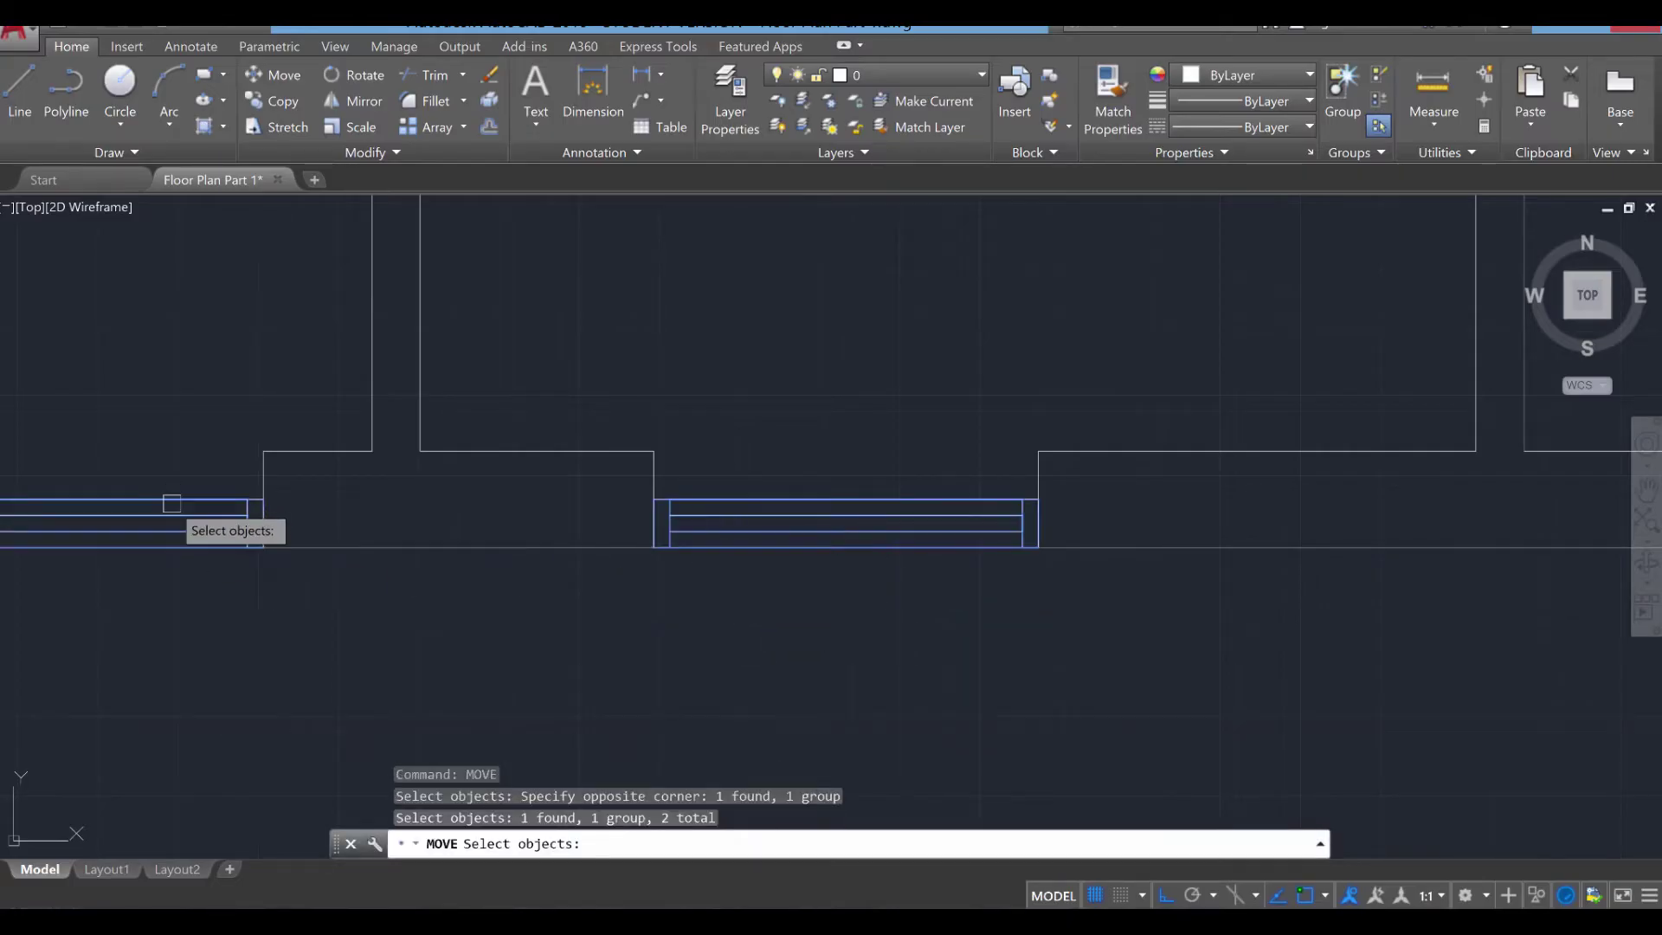
middle_click_drag(167, 500, 861, 687)
key("Return")
left_click(525, 597)
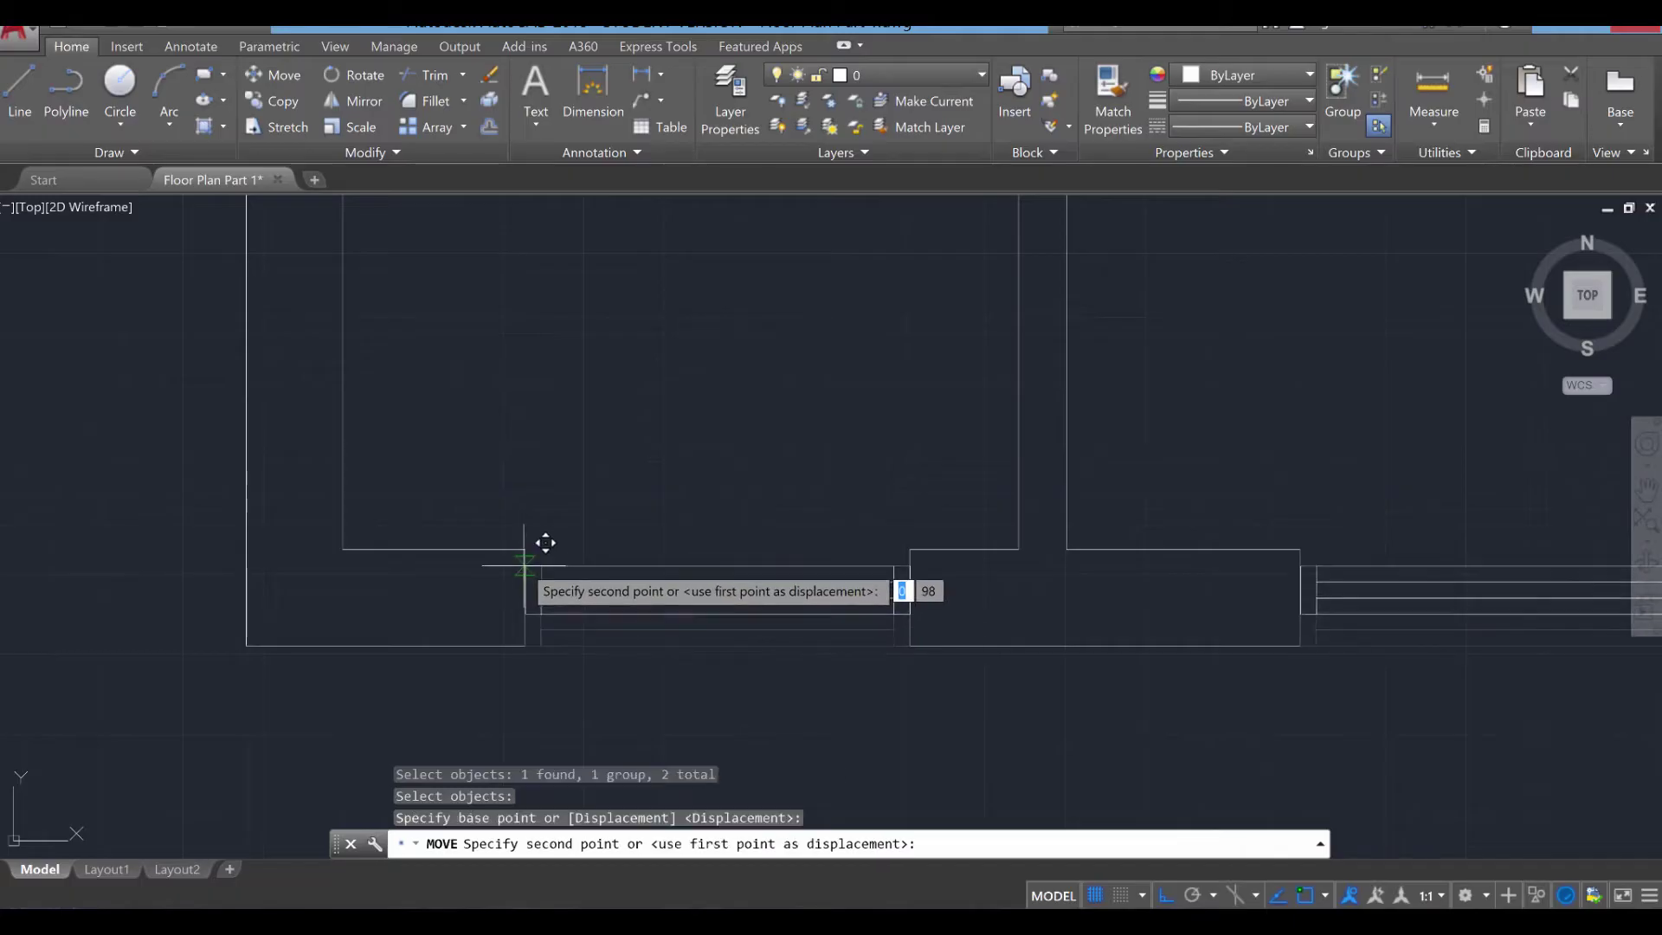
left_click(524, 551)
scroll(531, 557, "down", 6)
scroll(571, 510, "up", 5)
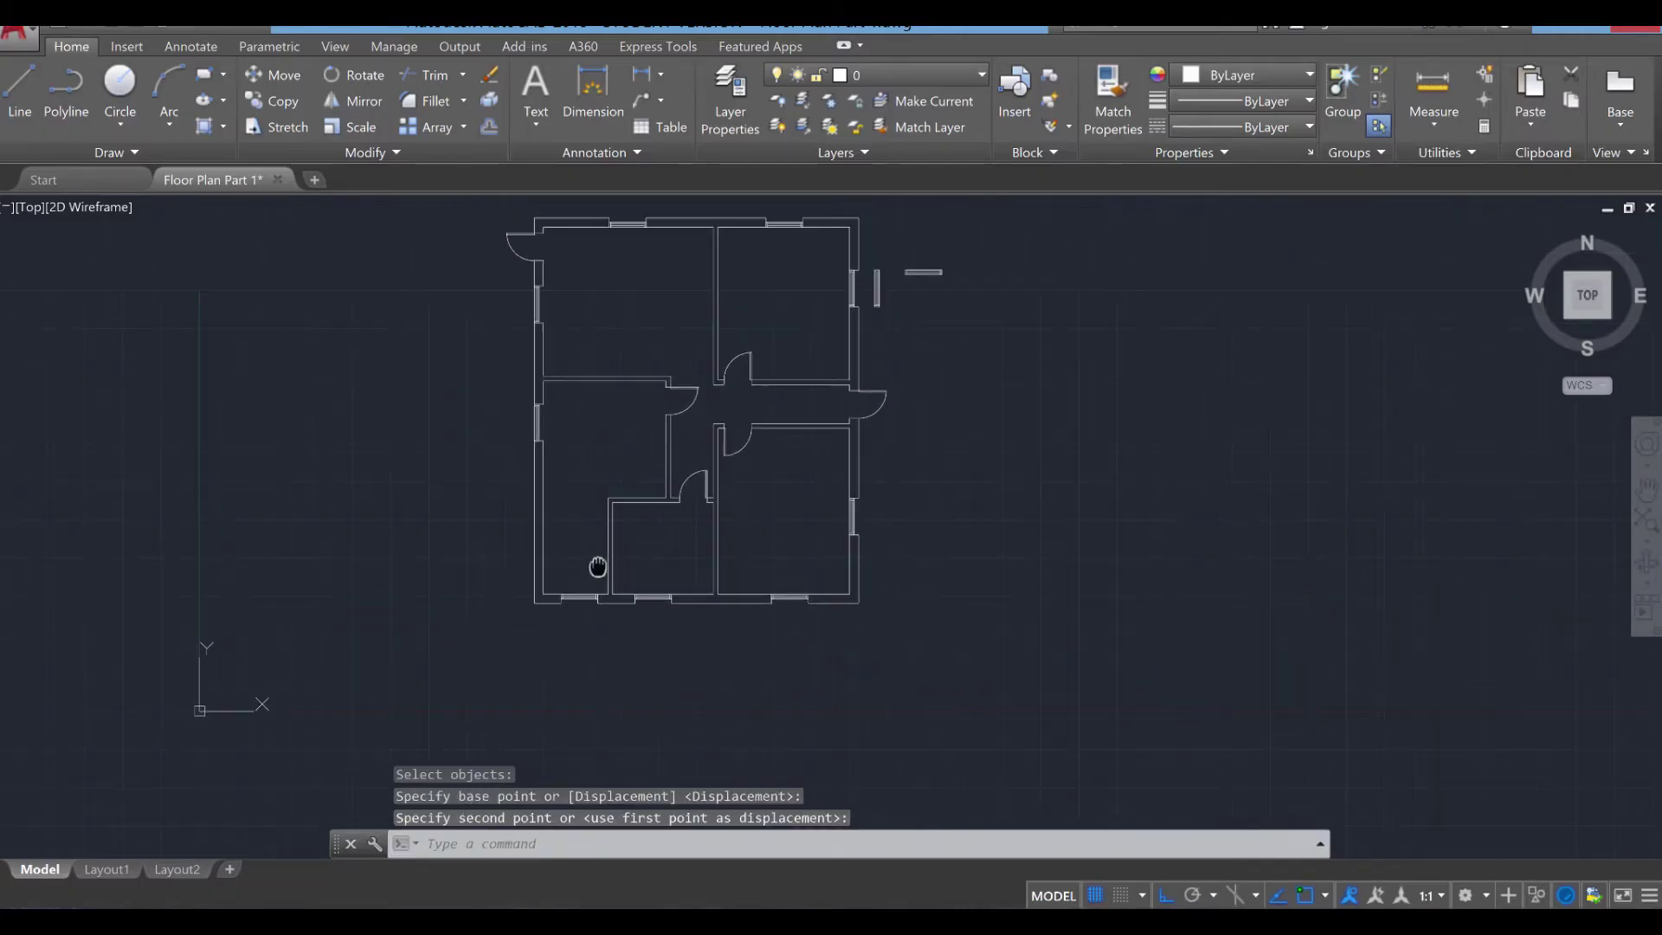
key("Escape")
Move both west wall windows right from their upper-right corner so they sit flush with the inner wall face.
scroll(519, 398, "up", 3)
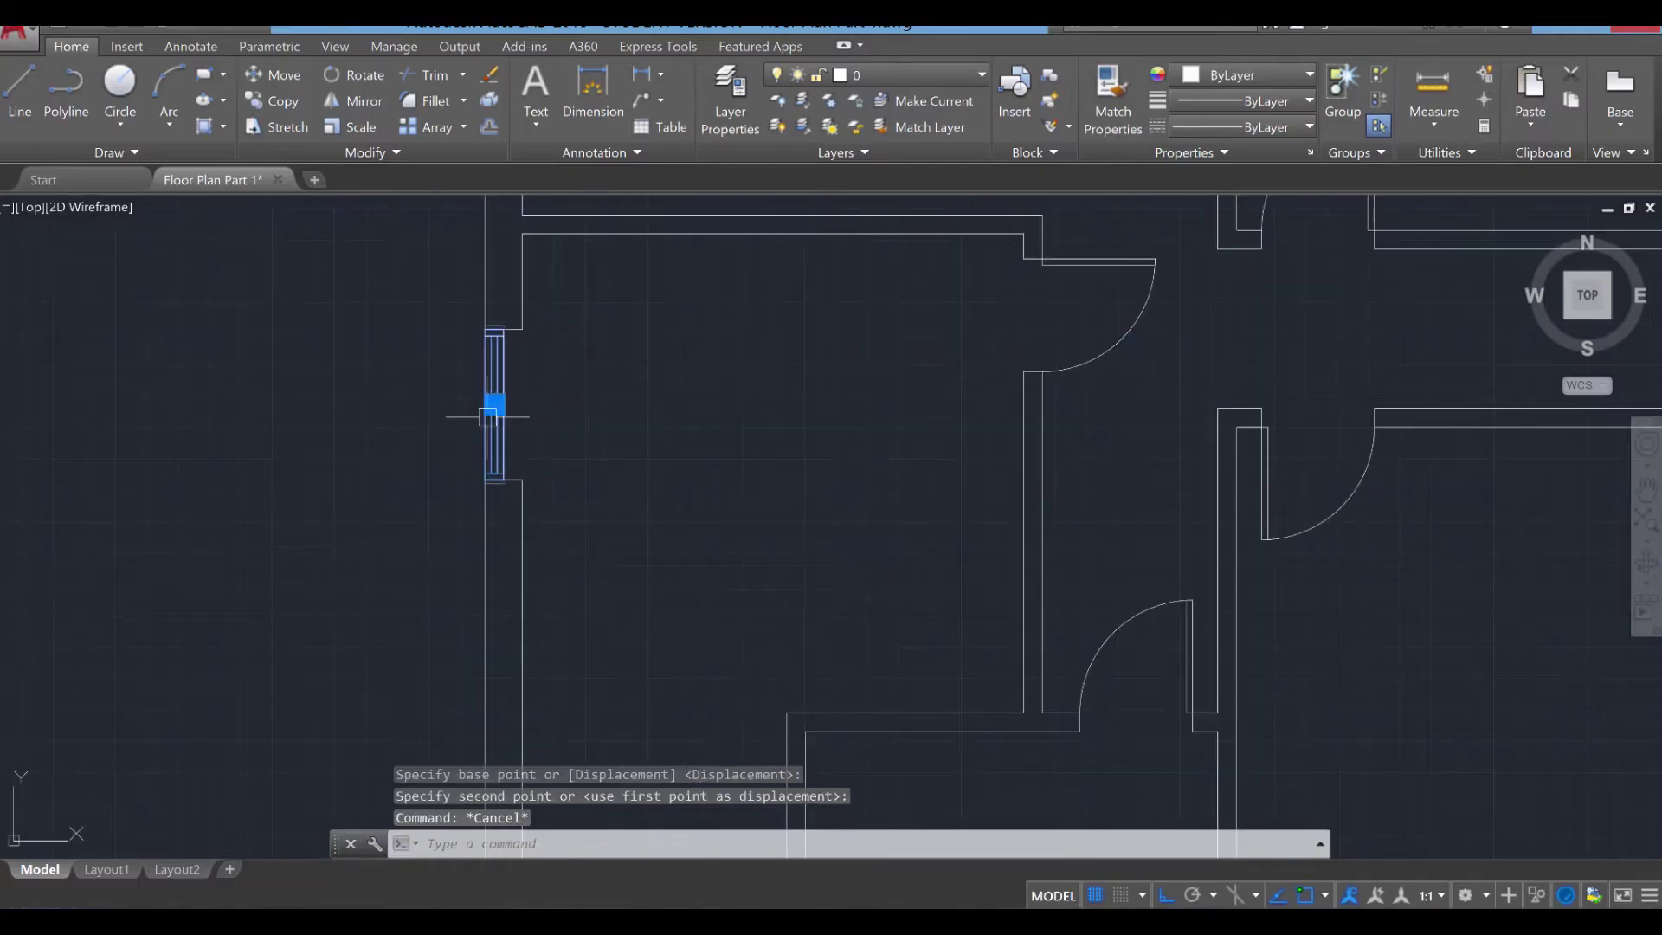
scroll(599, 375, "up", 2)
middle_click_drag(599, 375, 703, 762)
scroll(621, 352, "down", 6)
left_click(600, 273)
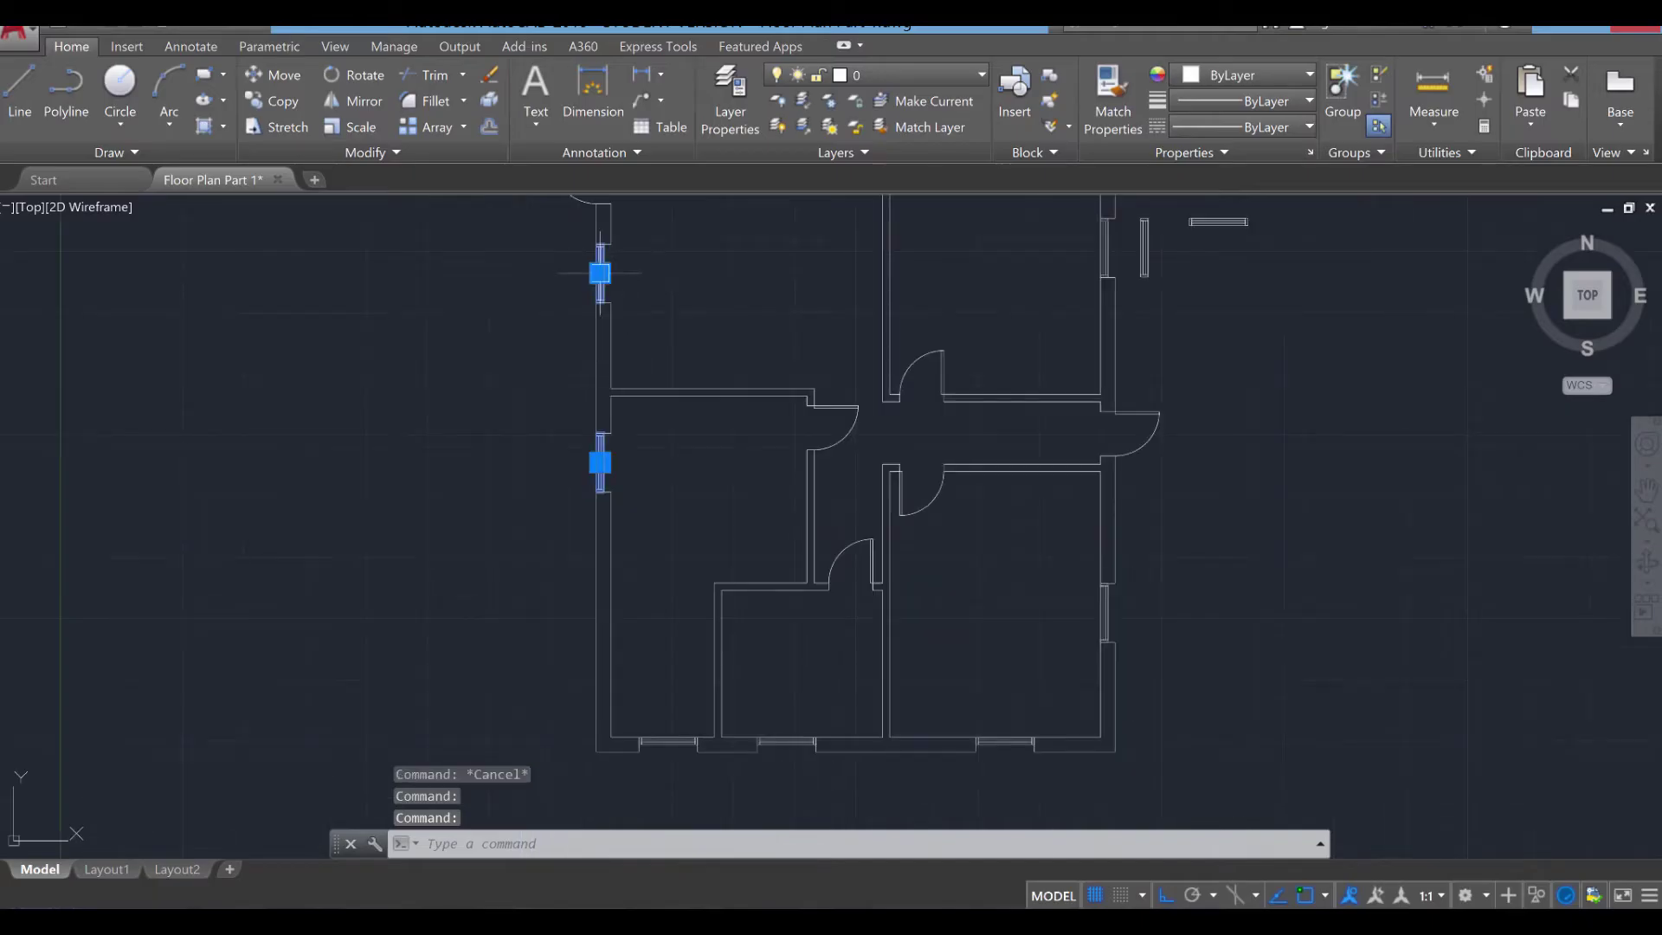
scroll(624, 381, "up", 4)
type("m")
key("Return")
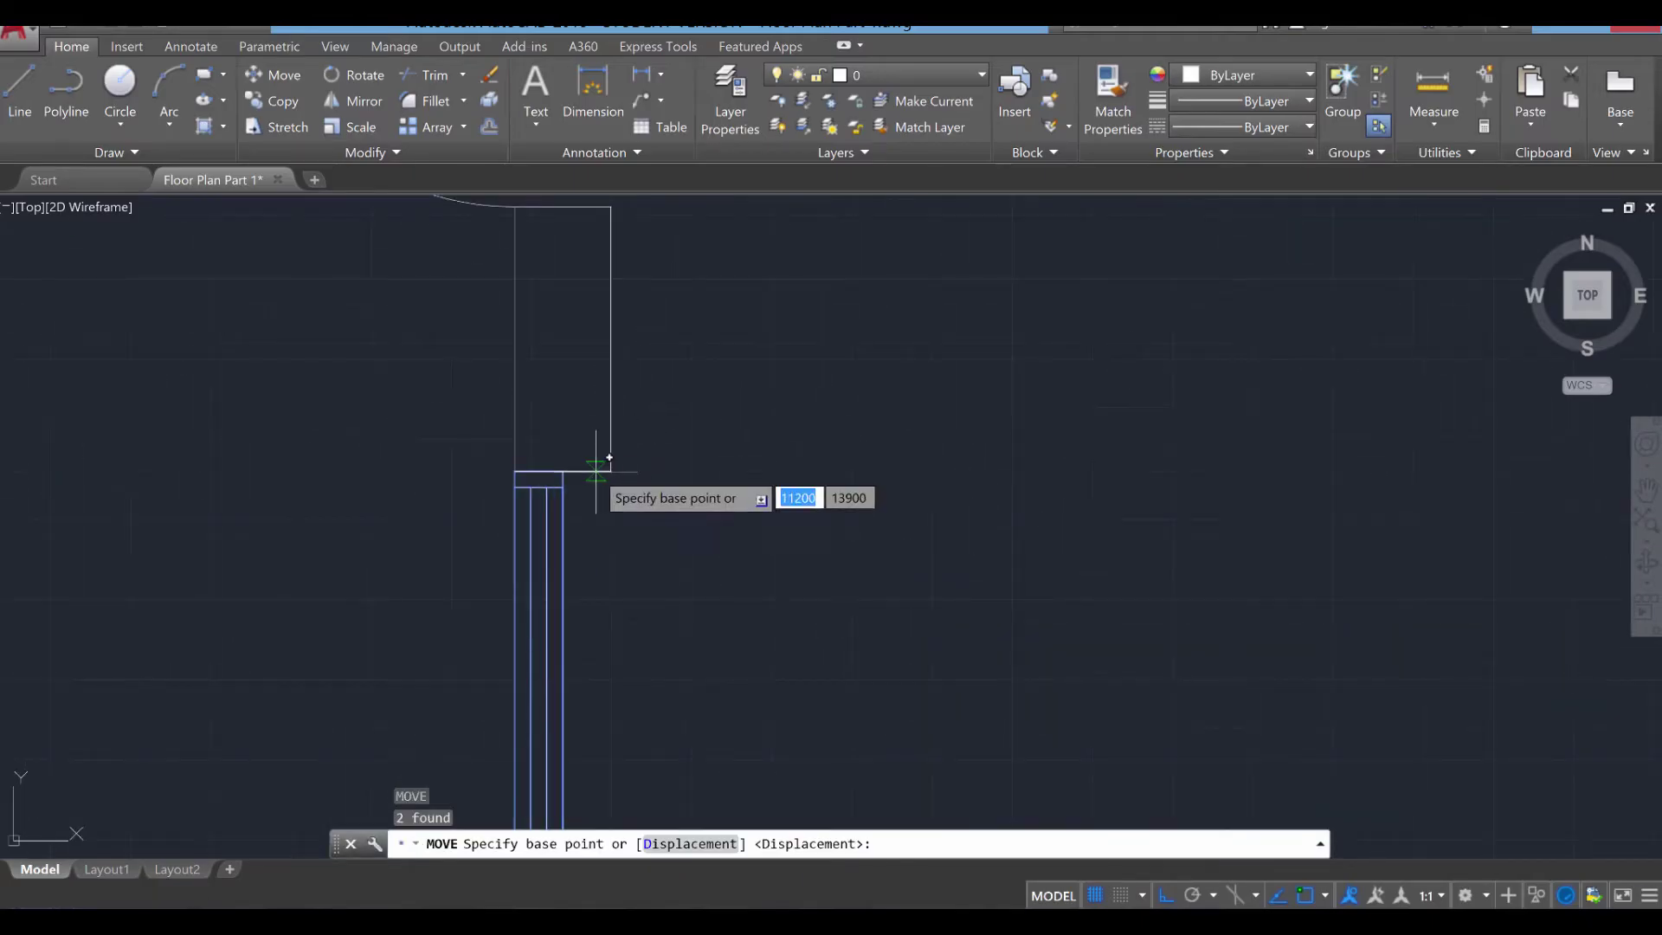
left_click(563, 472)
left_click(631, 449)
scroll(637, 497, "down", 4)
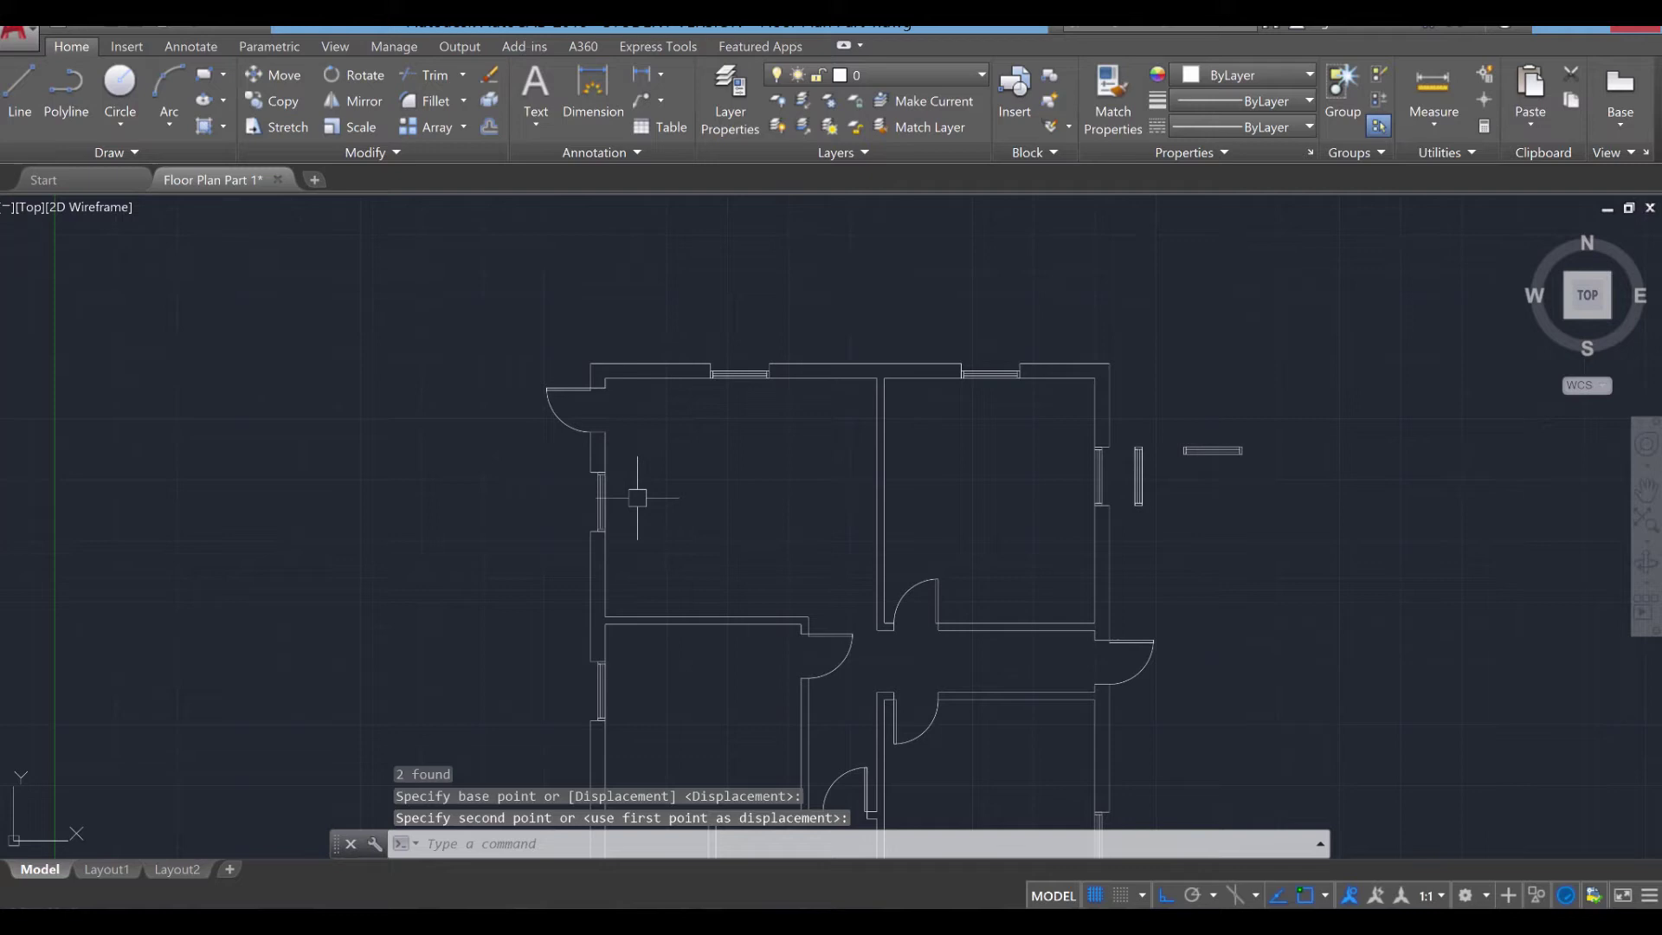
Delete the spare vertical and horizontal window symbols outside the plan's east wall.
middle_click_drag(801, 480, 846, 315)
key("Escape")
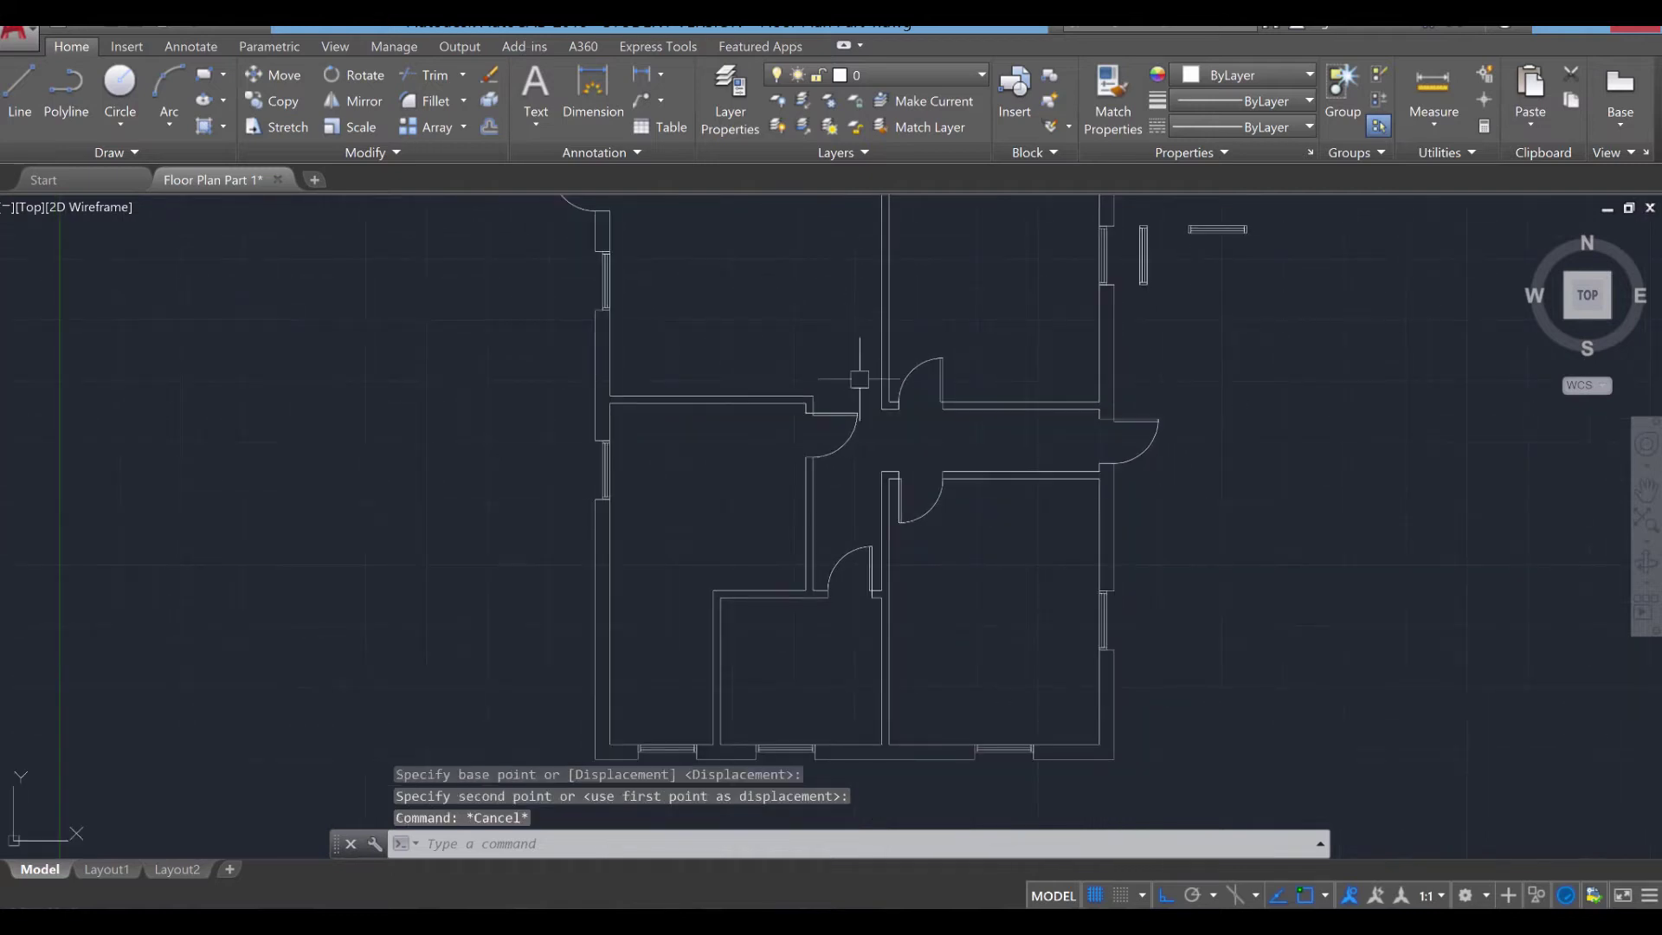
scroll(902, 450, "down", 2)
key("Escape")
key("Escape")
scroll(1024, 433, "up", 2)
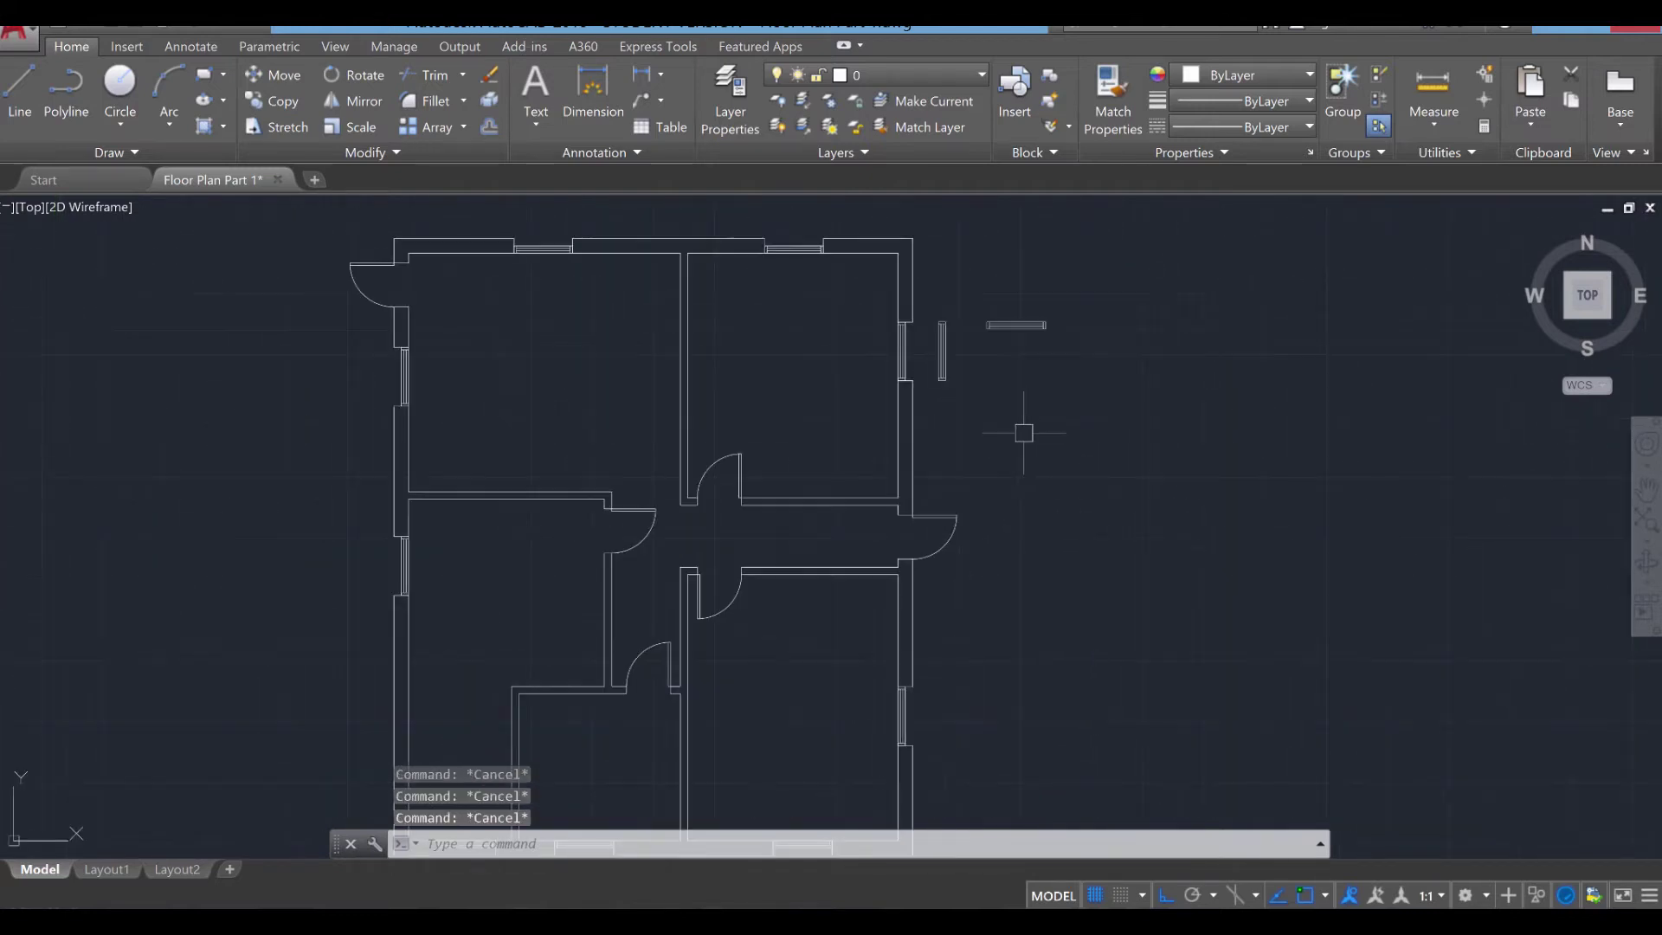
left_click(1098, 417)
left_click(939, 343)
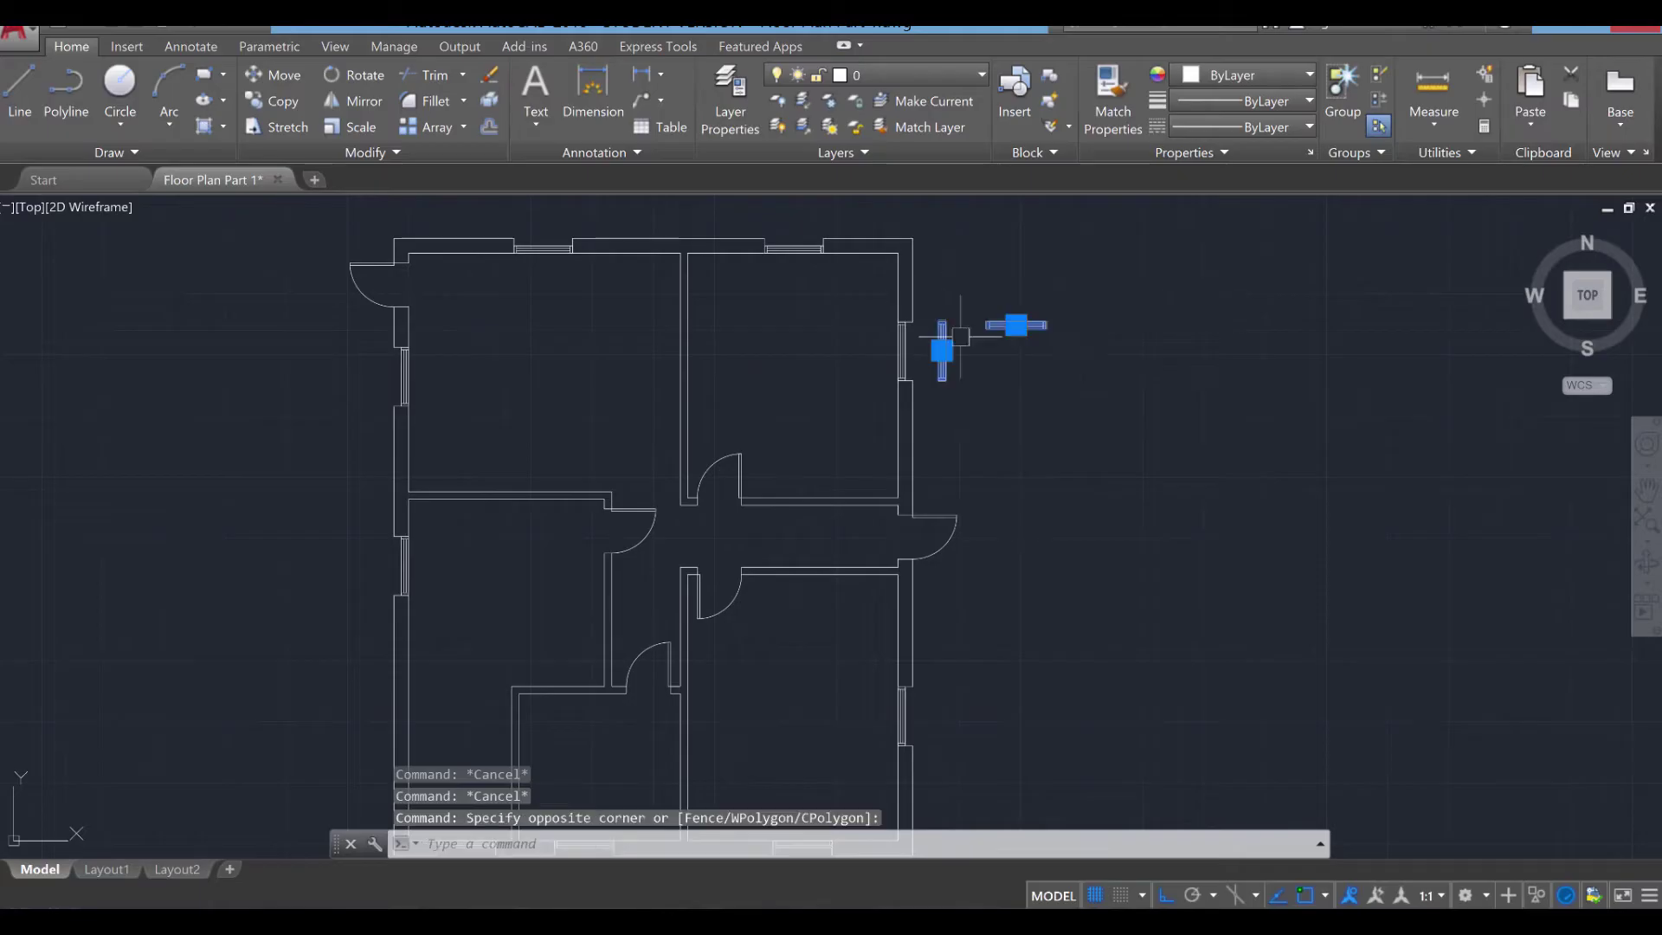
key("Delete")
Assign all nine windows in the exterior walls to the Windows layer.
scroll(1030, 465, "down", 3)
middle_click_drag(1009, 475, 991, 432)
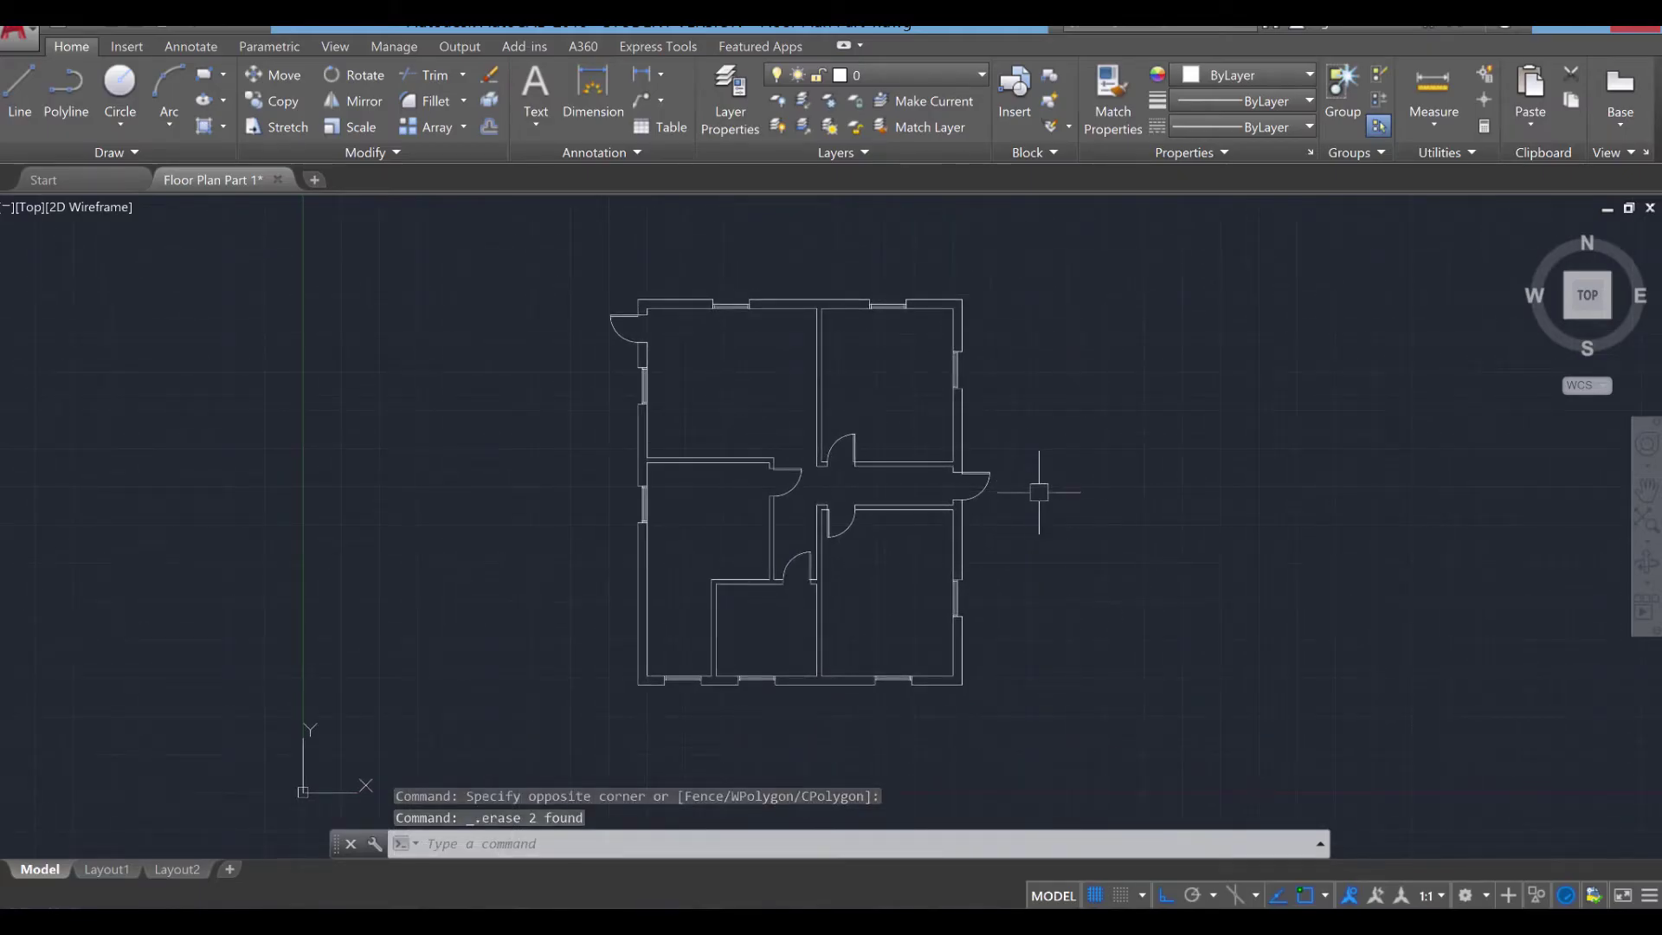
scroll(1038, 491, "up", 2)
scroll(1039, 492, "down", 2)
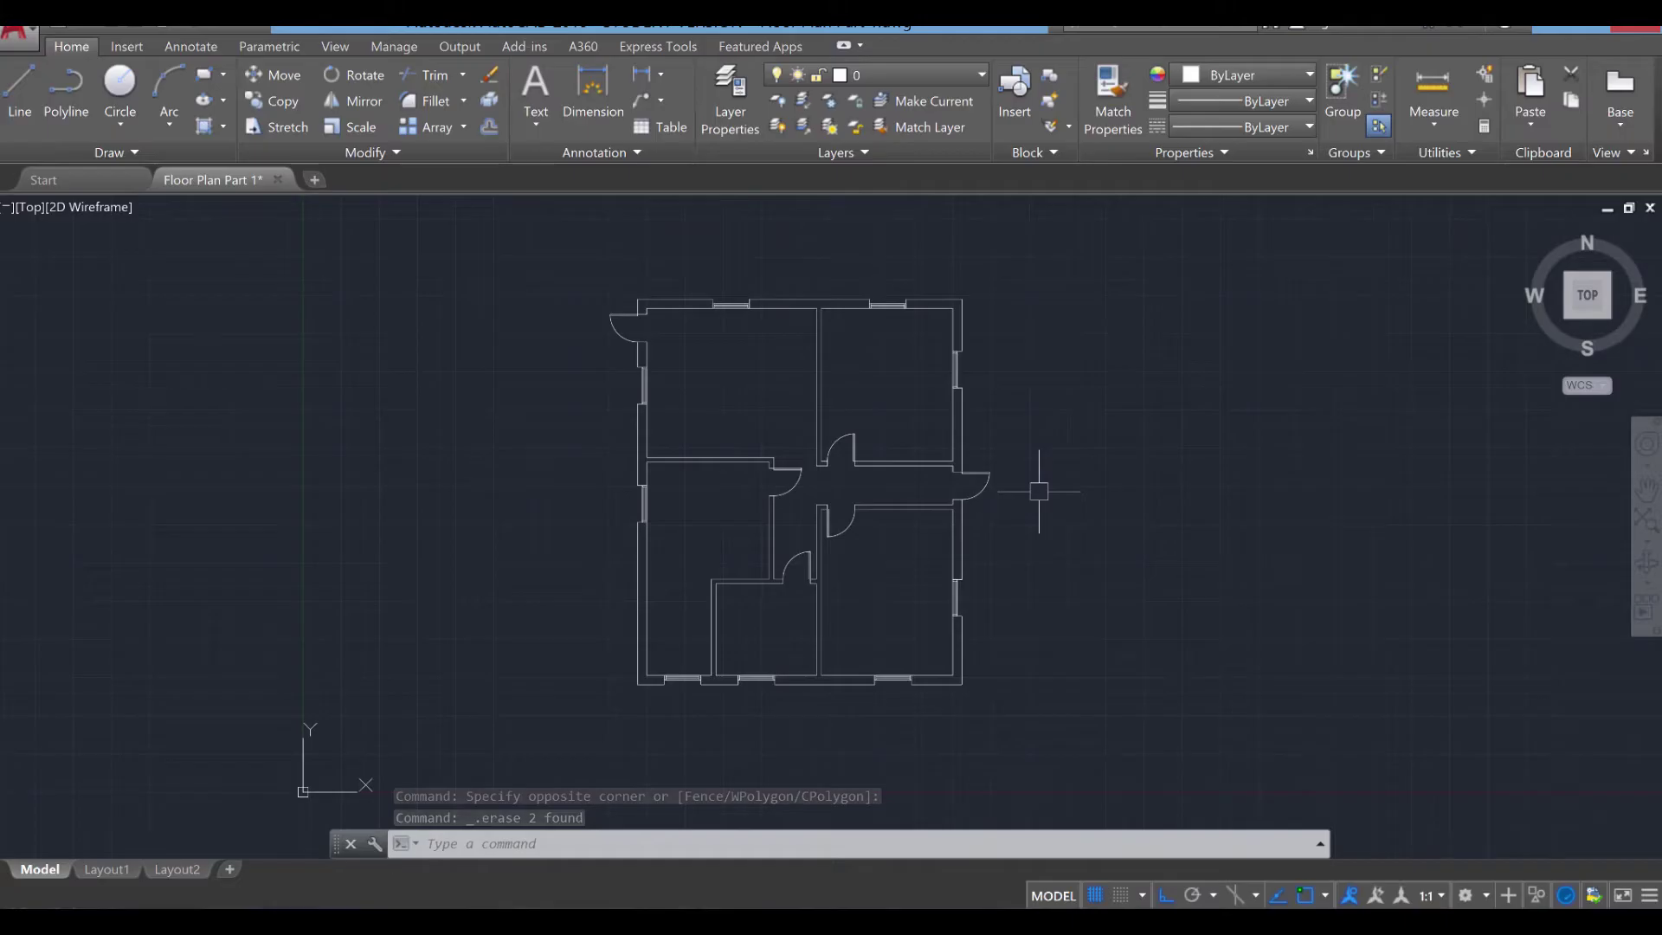
left_click(955, 369)
left_click(897, 306)
left_click(730, 306)
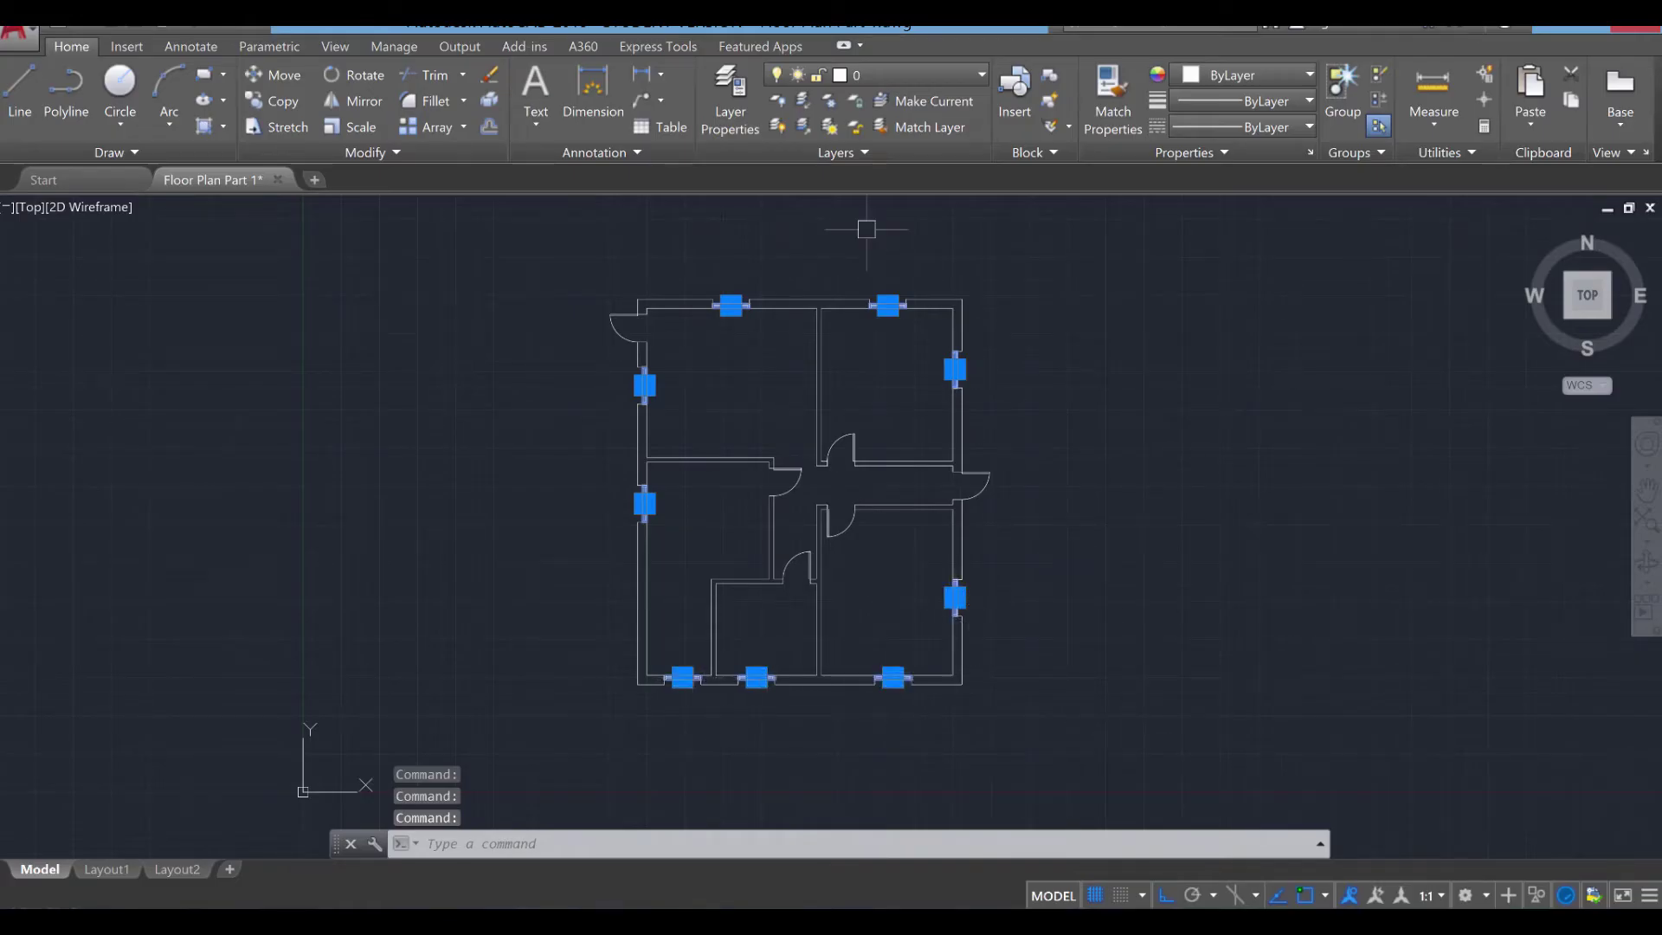
left_click(885, 72)
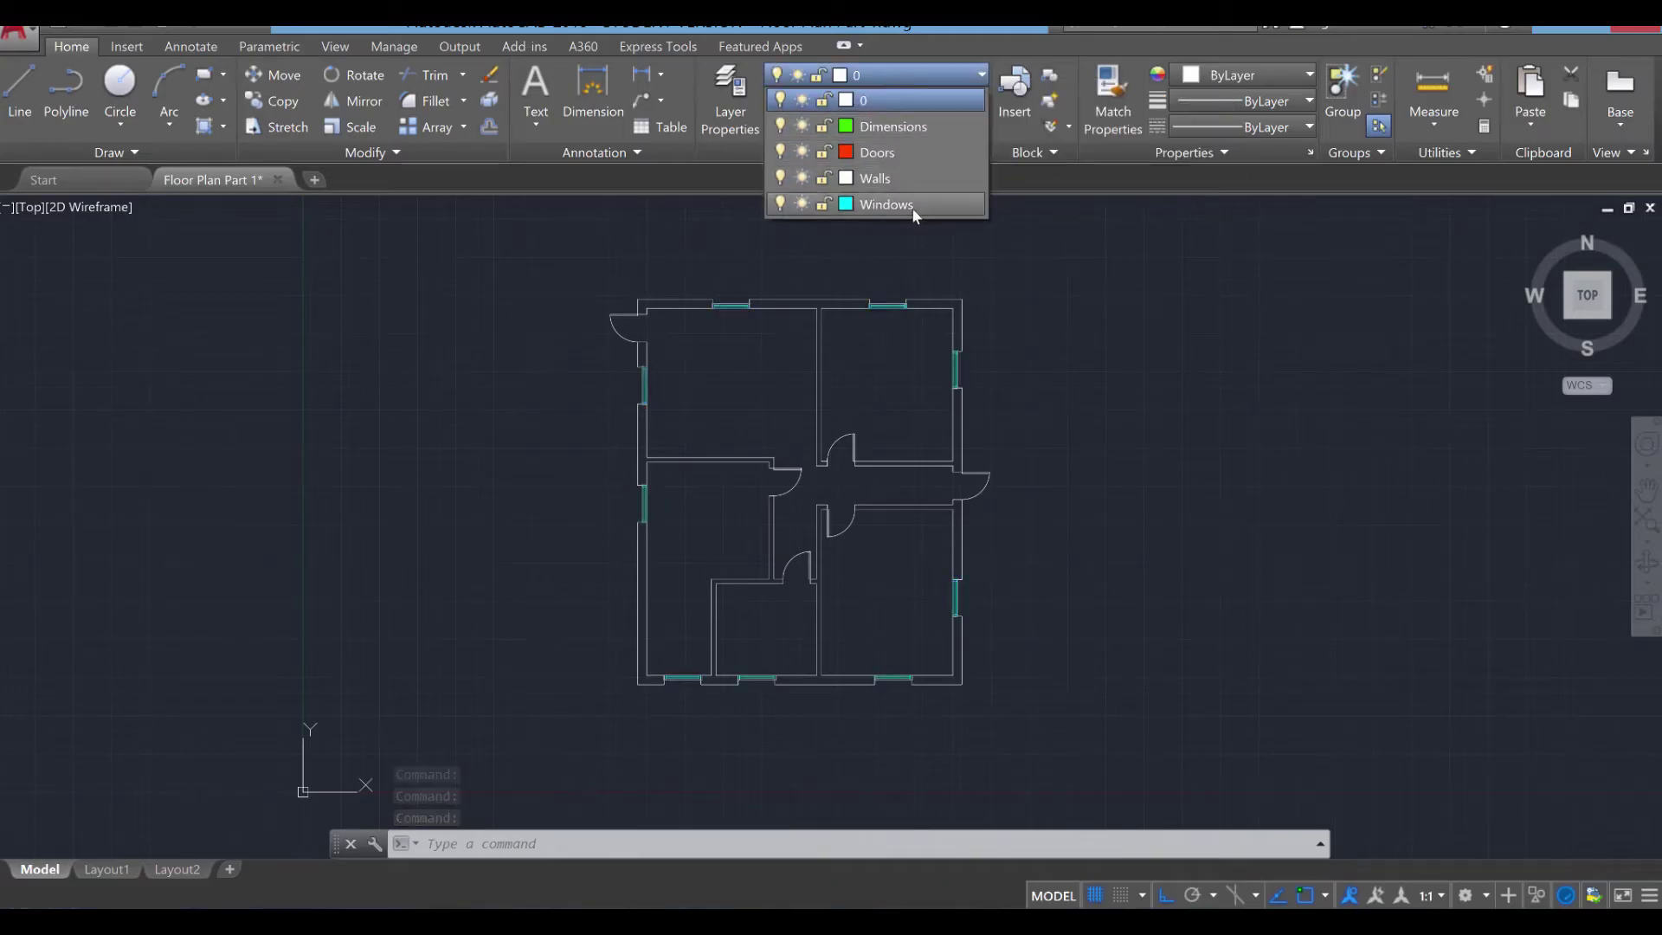
left_click(914, 207)
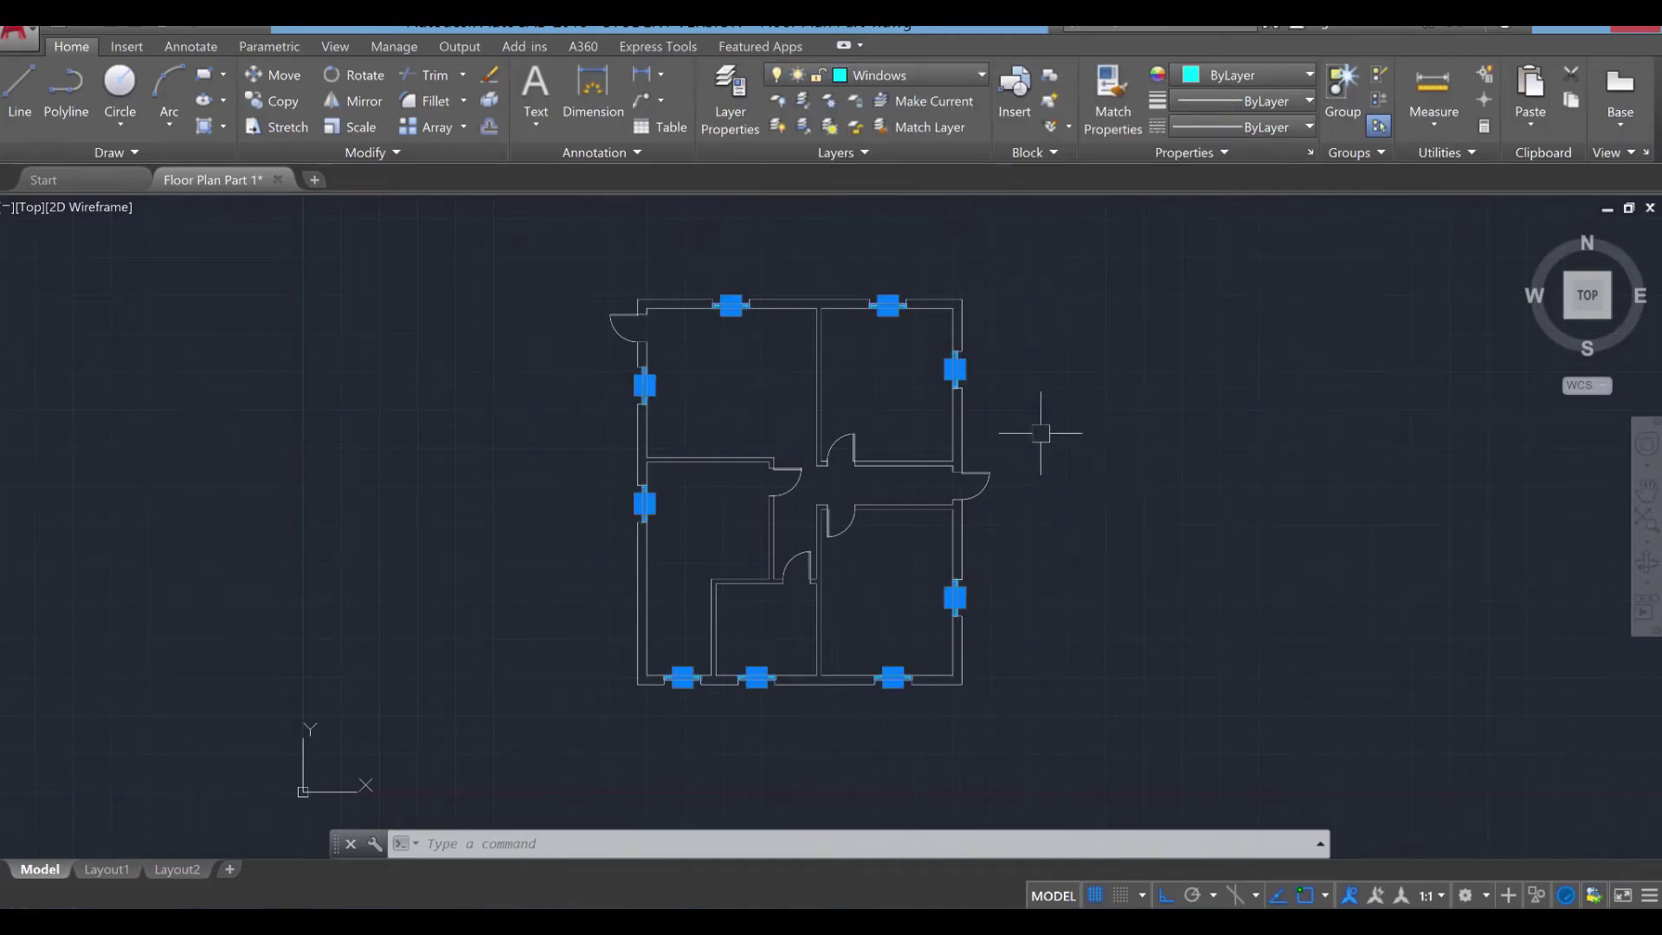
left_click(851, 447)
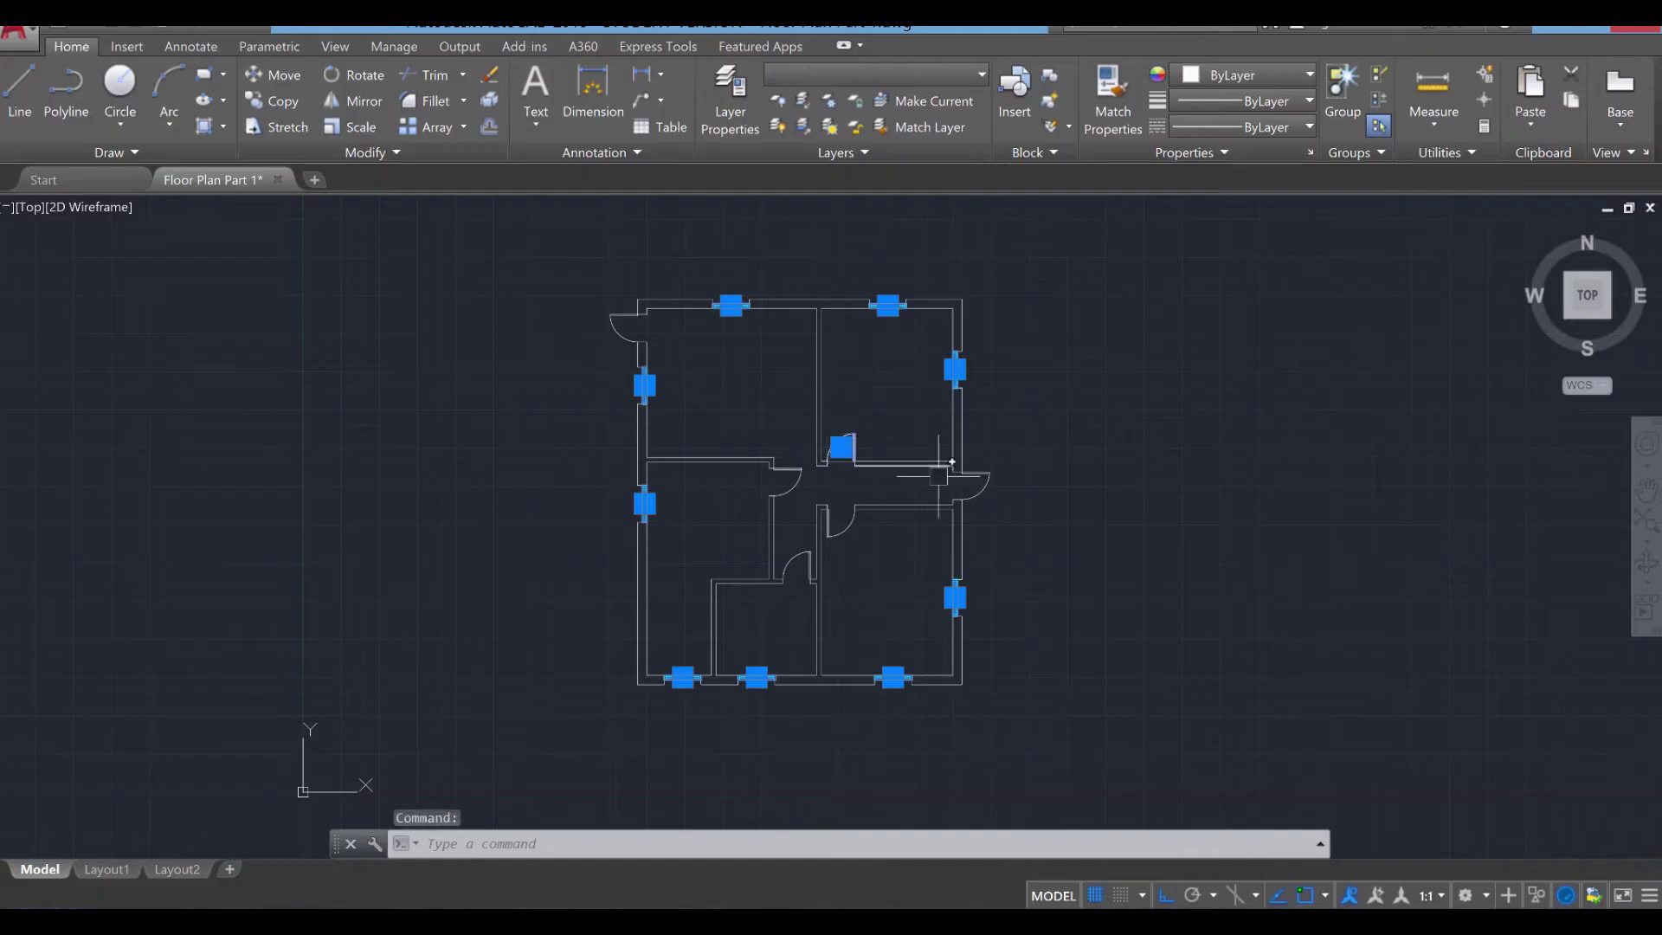
left_click(984, 476)
key("Escape")
key("Escape")
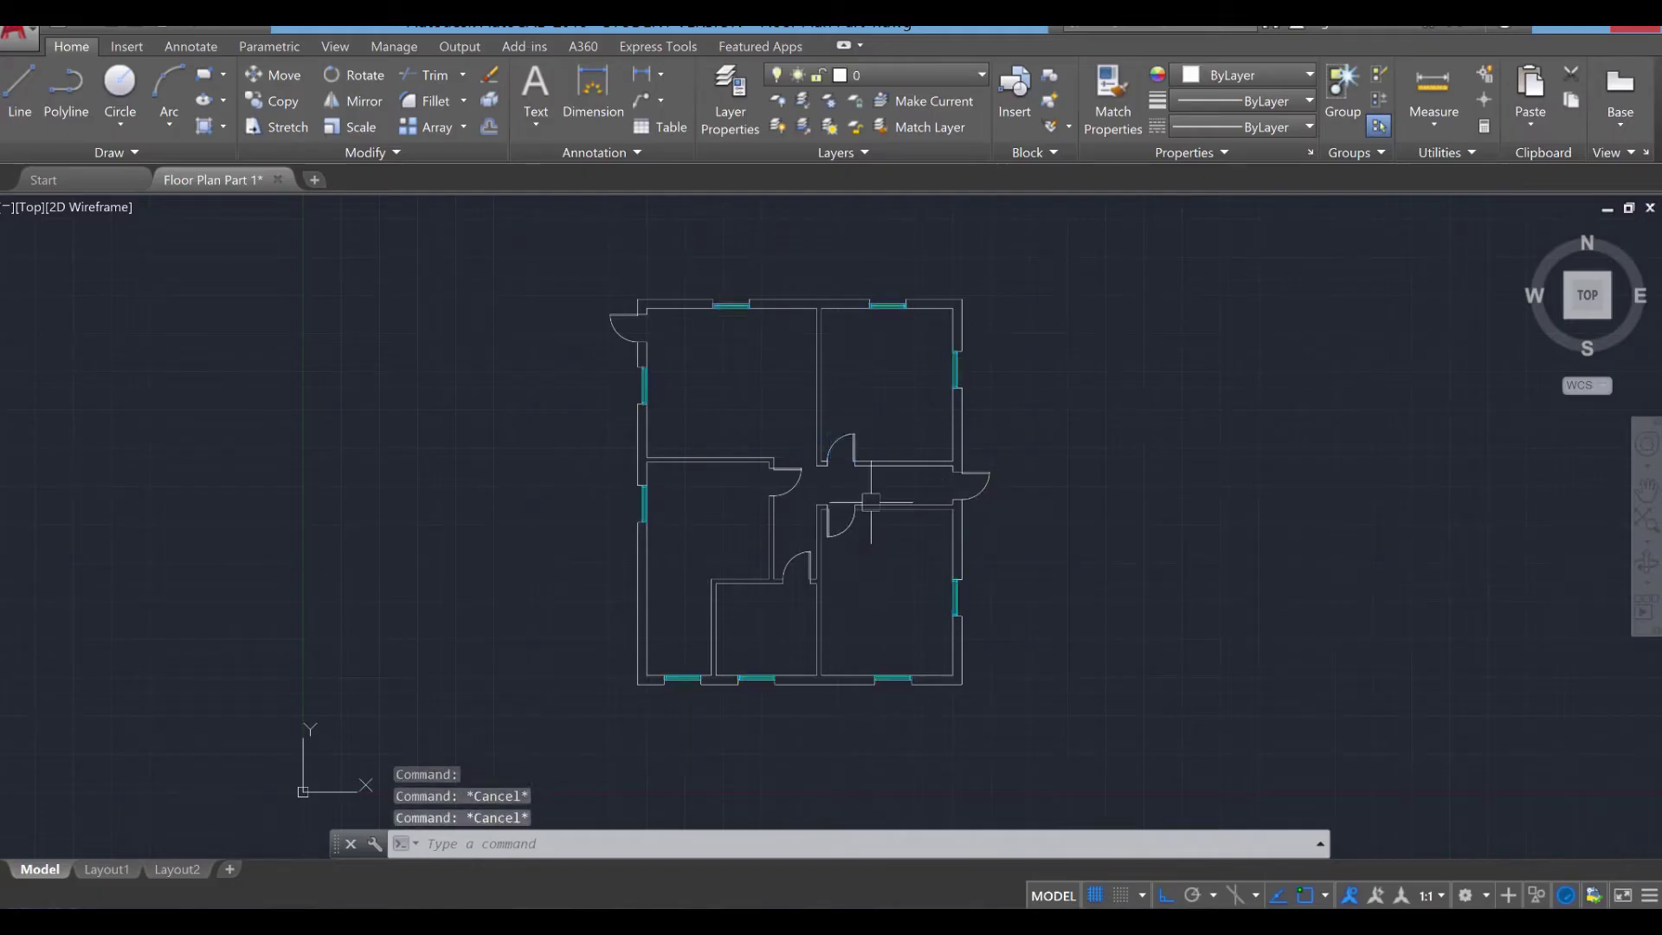
Assign all six doors, interior and exterior, to the Doors layer and clear the selection.
left_click(860, 446)
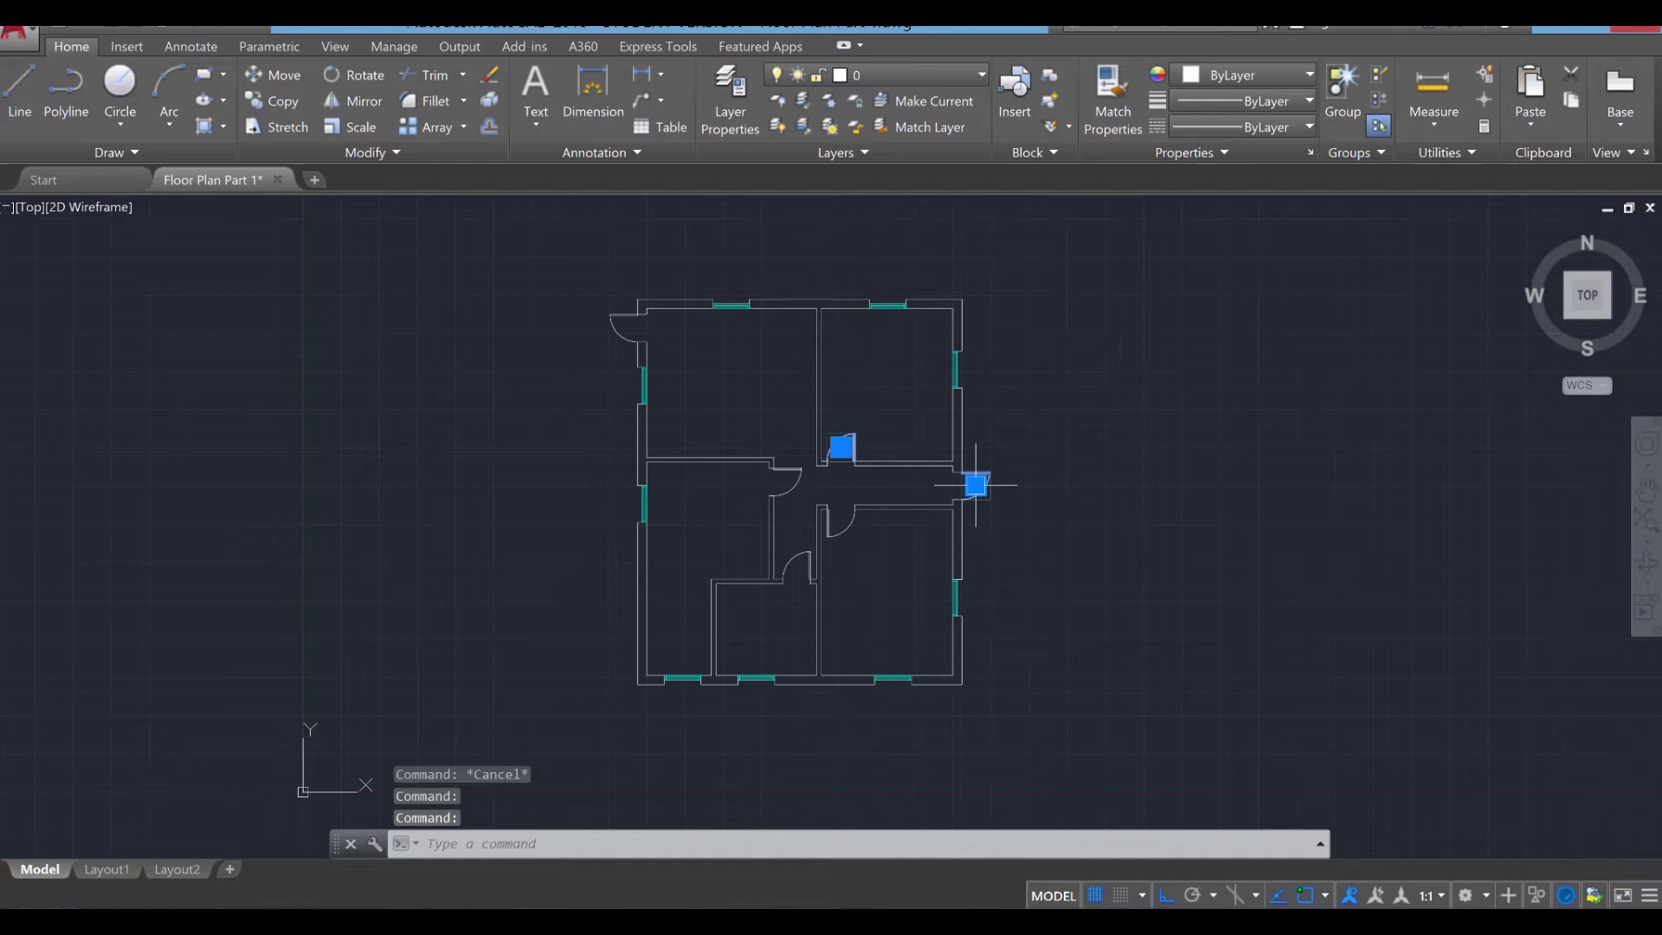
scroll(905, 554, "up", 4)
scroll(783, 524, "up", 4)
left_click(761, 509)
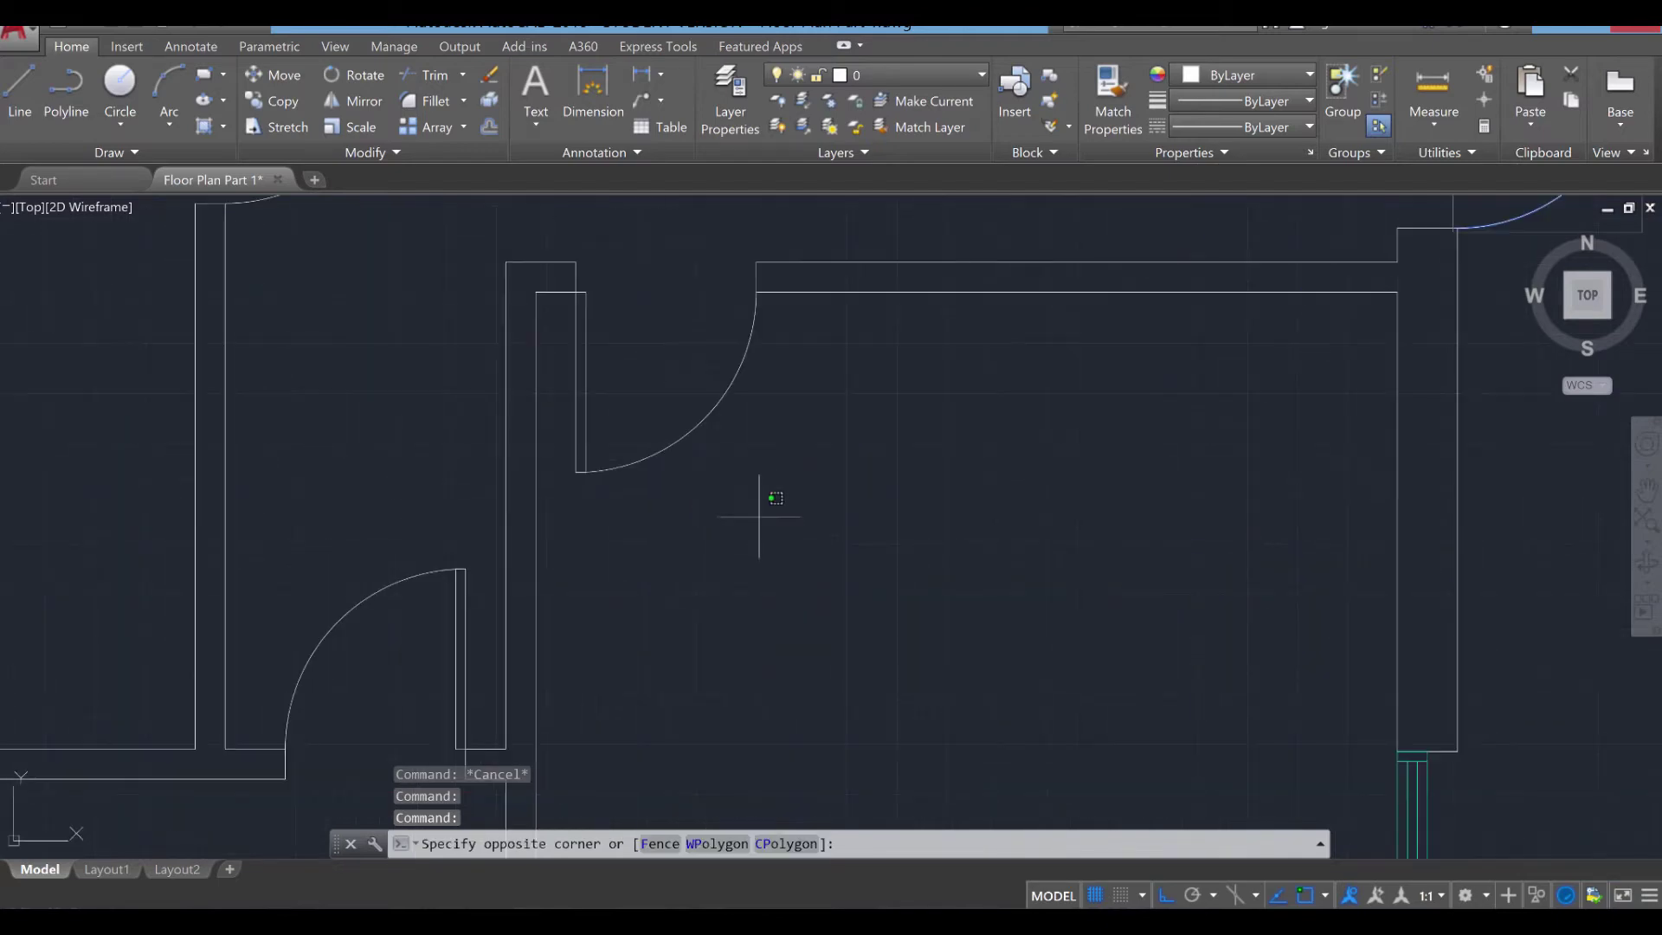
left_click(580, 282)
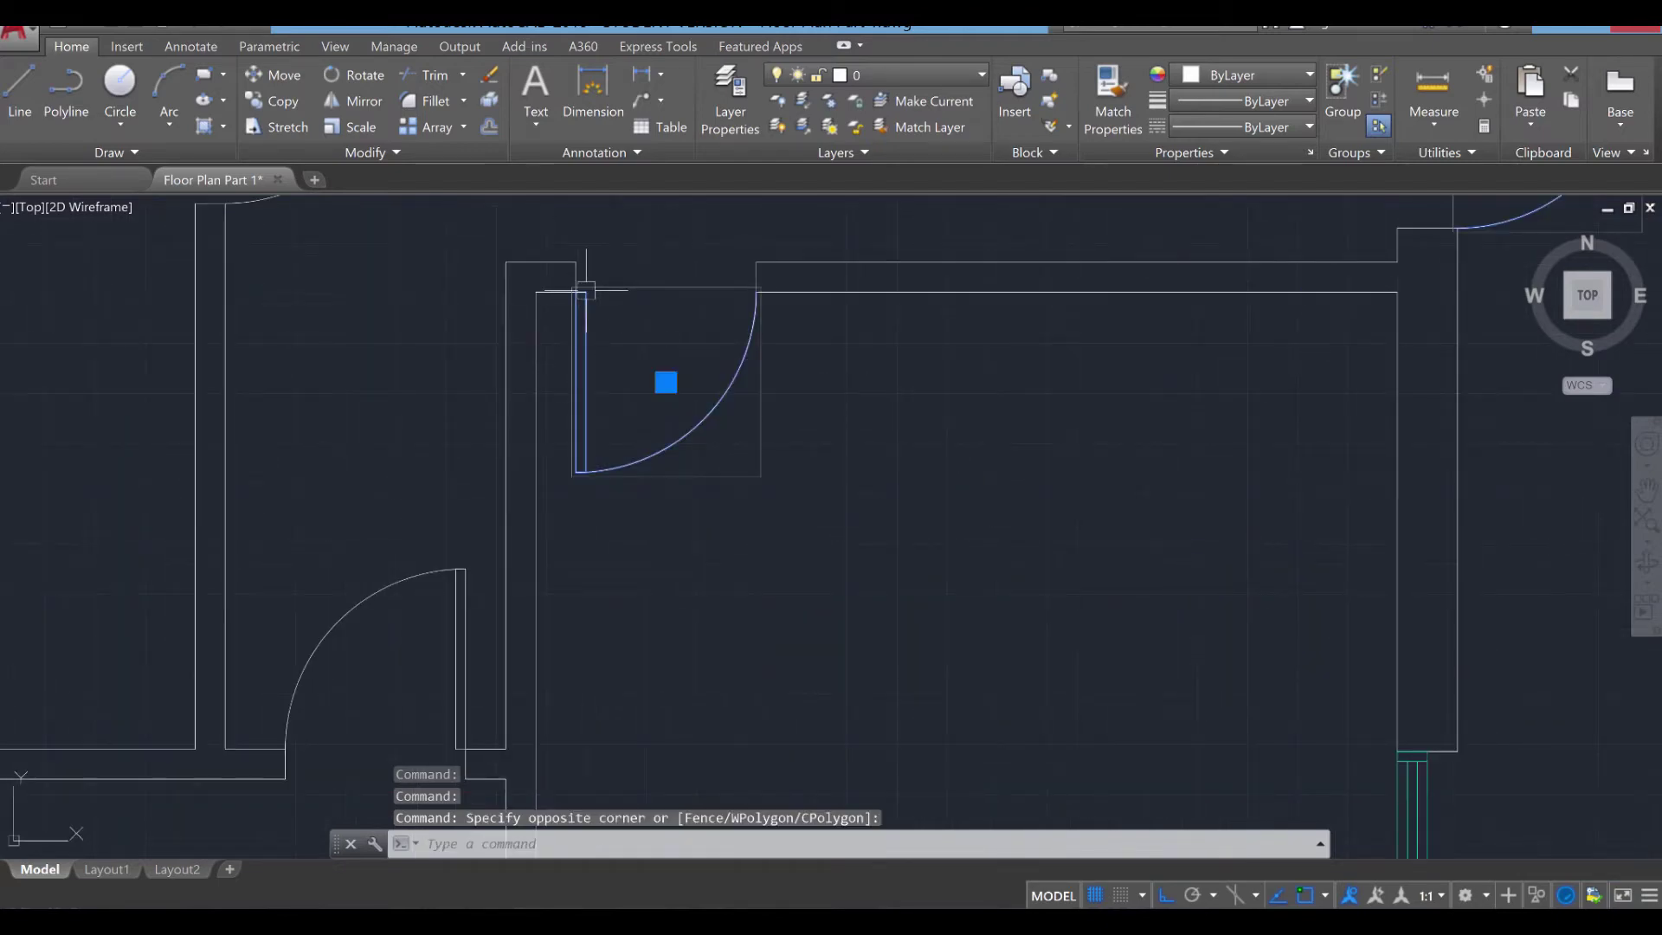
middle_click_drag(1361, 309, 700, 652)
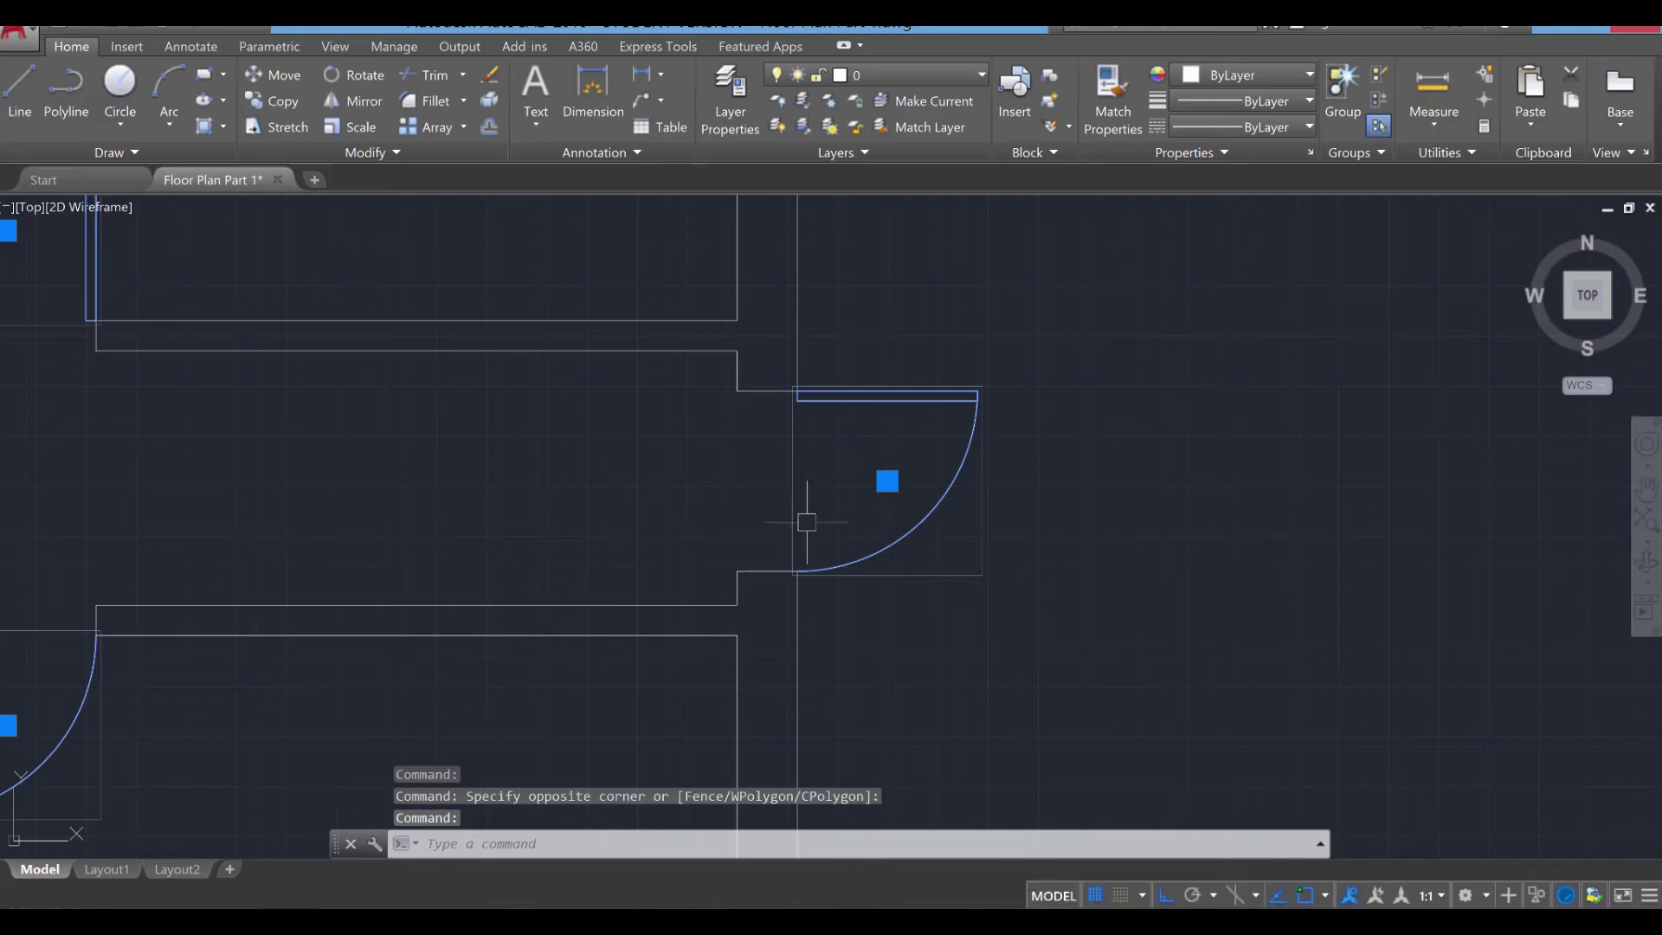
scroll(805, 401, "up", 6)
scroll(749, 421, "down", 8)
middle_click_drag(328, 400, 704, 531)
scroll(690, 459, "down", 5)
scroll(693, 519, "up", 7)
left_click(917, 603)
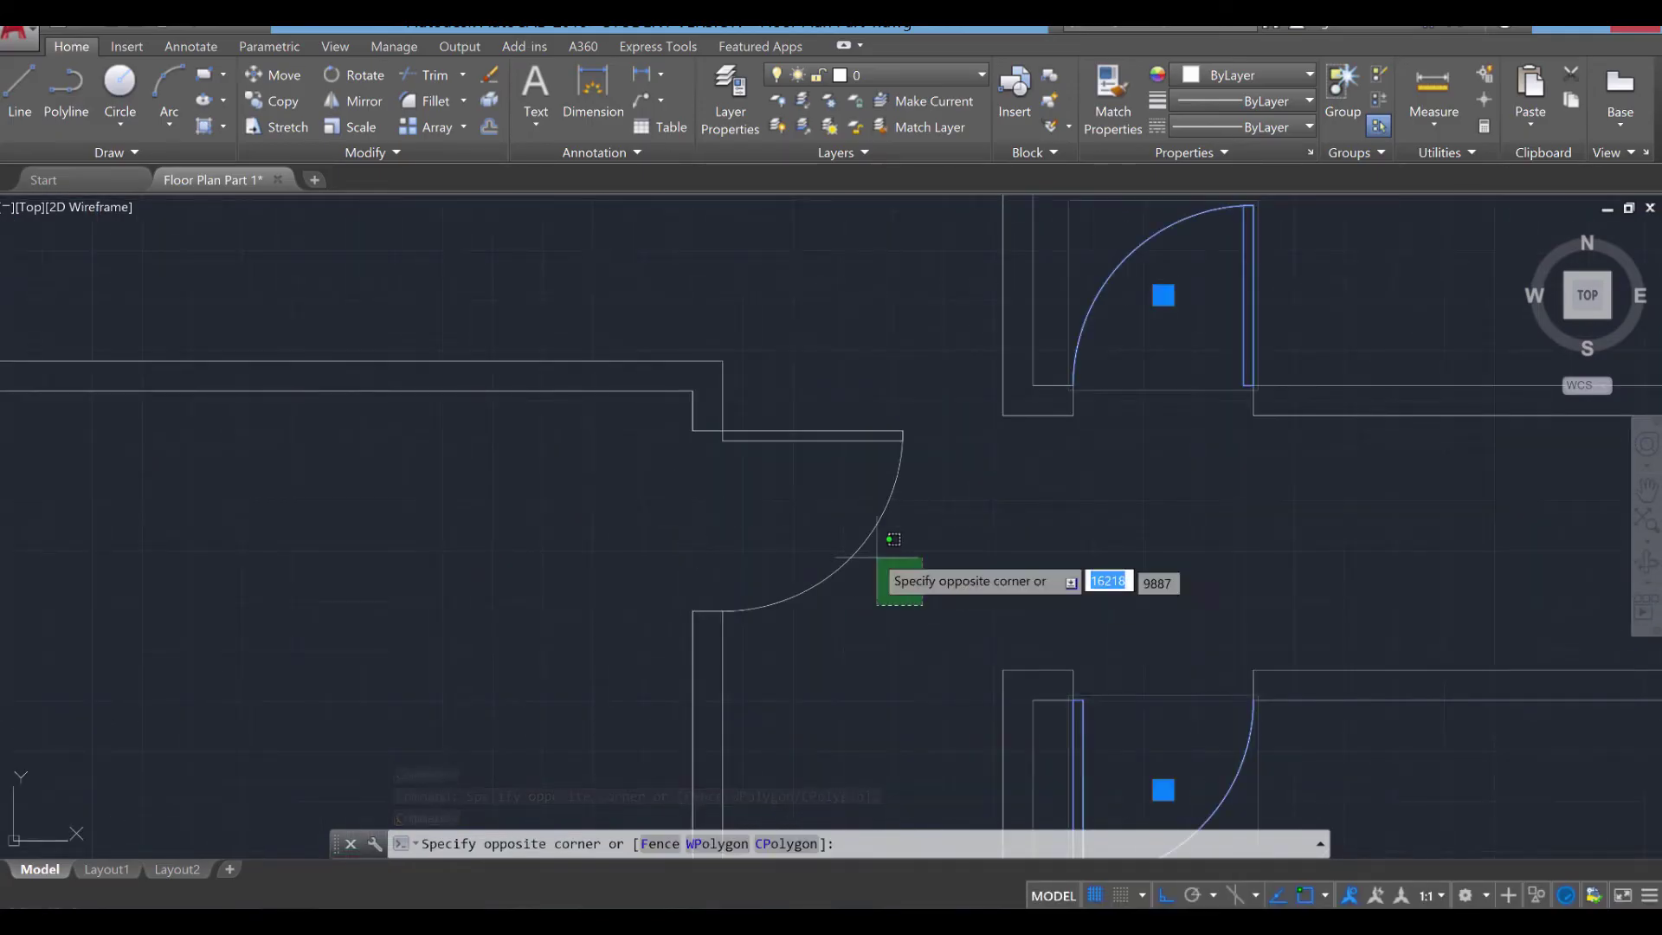
left_click(767, 406)
scroll(857, 620, "down", 7)
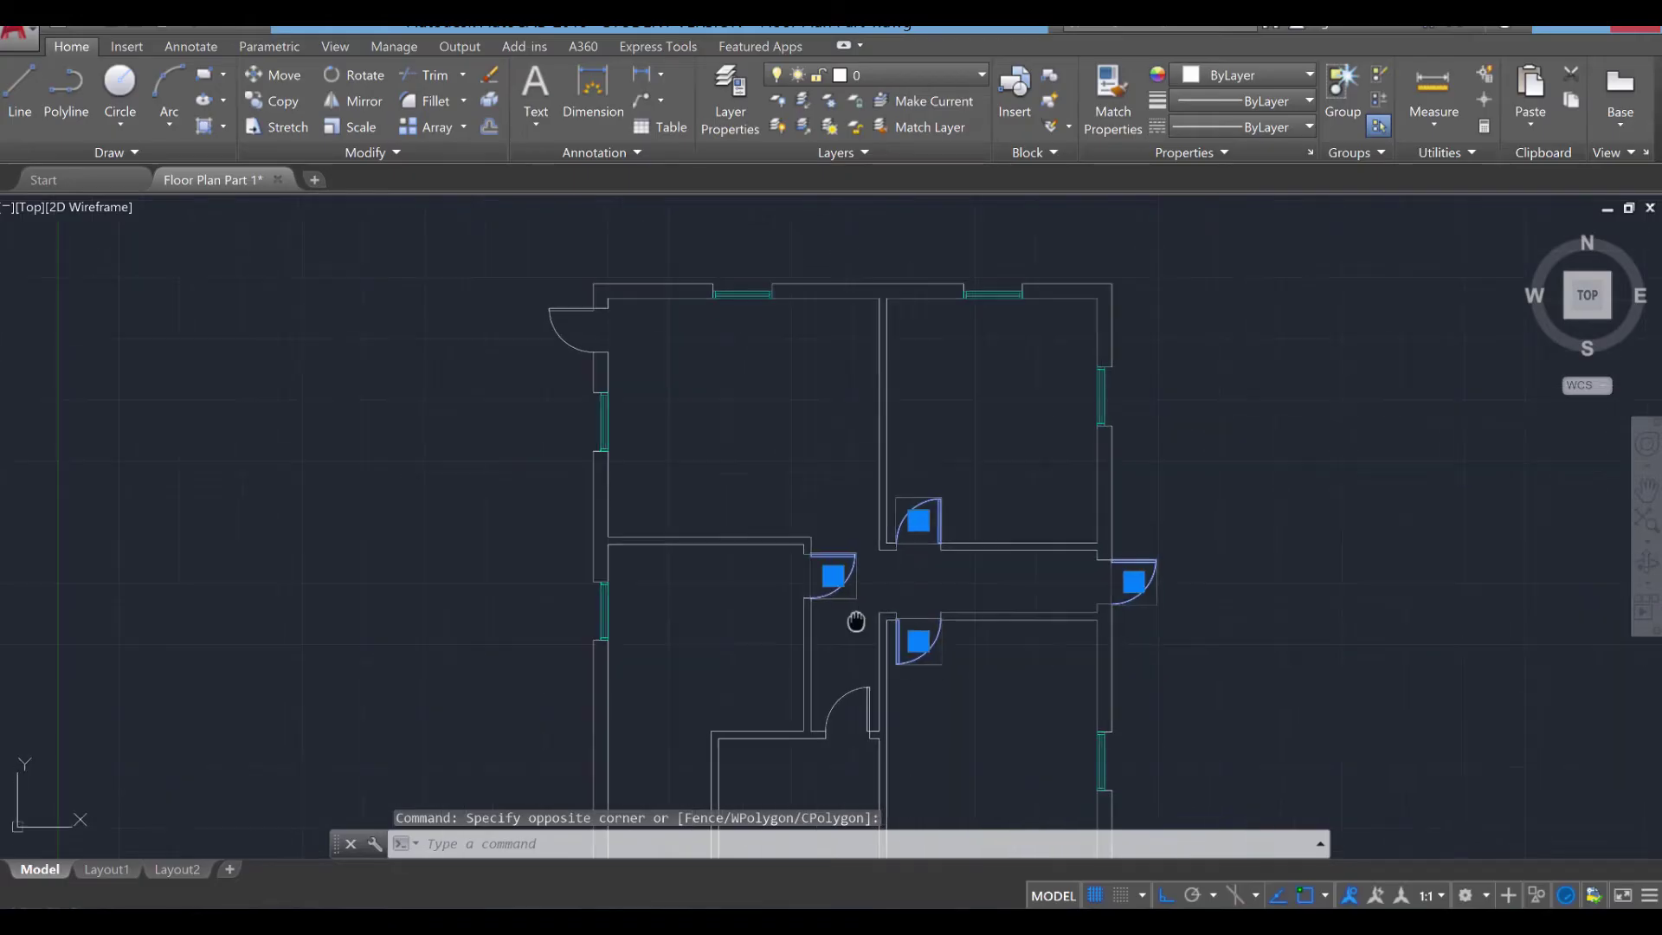
scroll(787, 520, "up", 5)
left_click(818, 508)
scroll(809, 500, "down", 6)
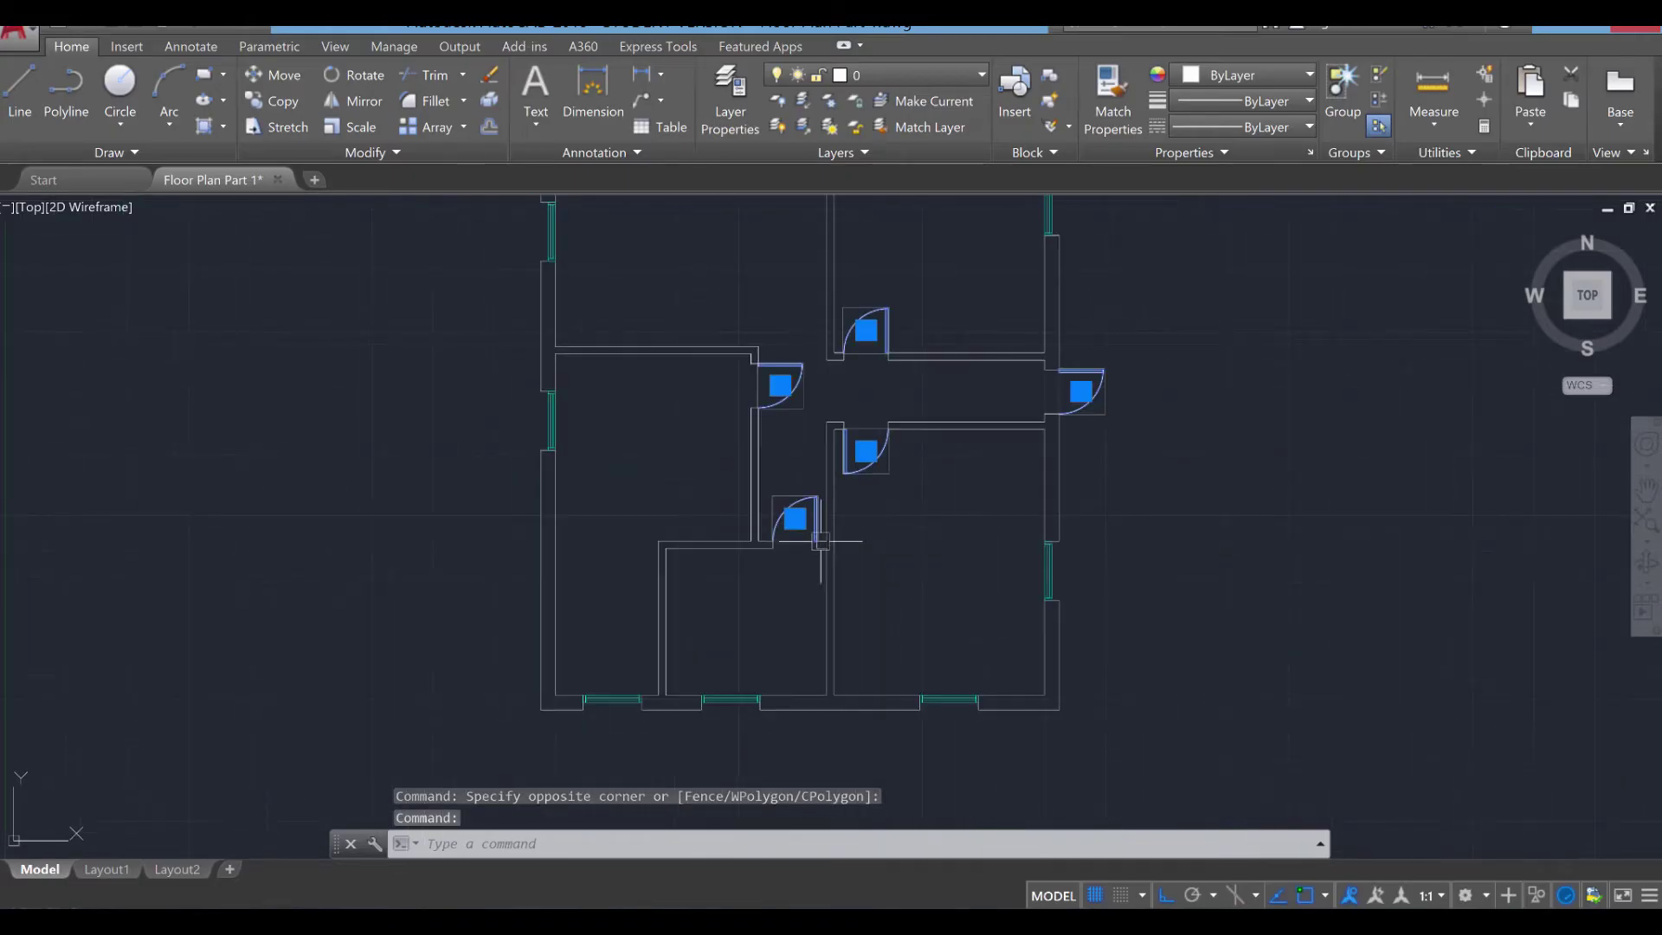
scroll(730, 399, "up", 6)
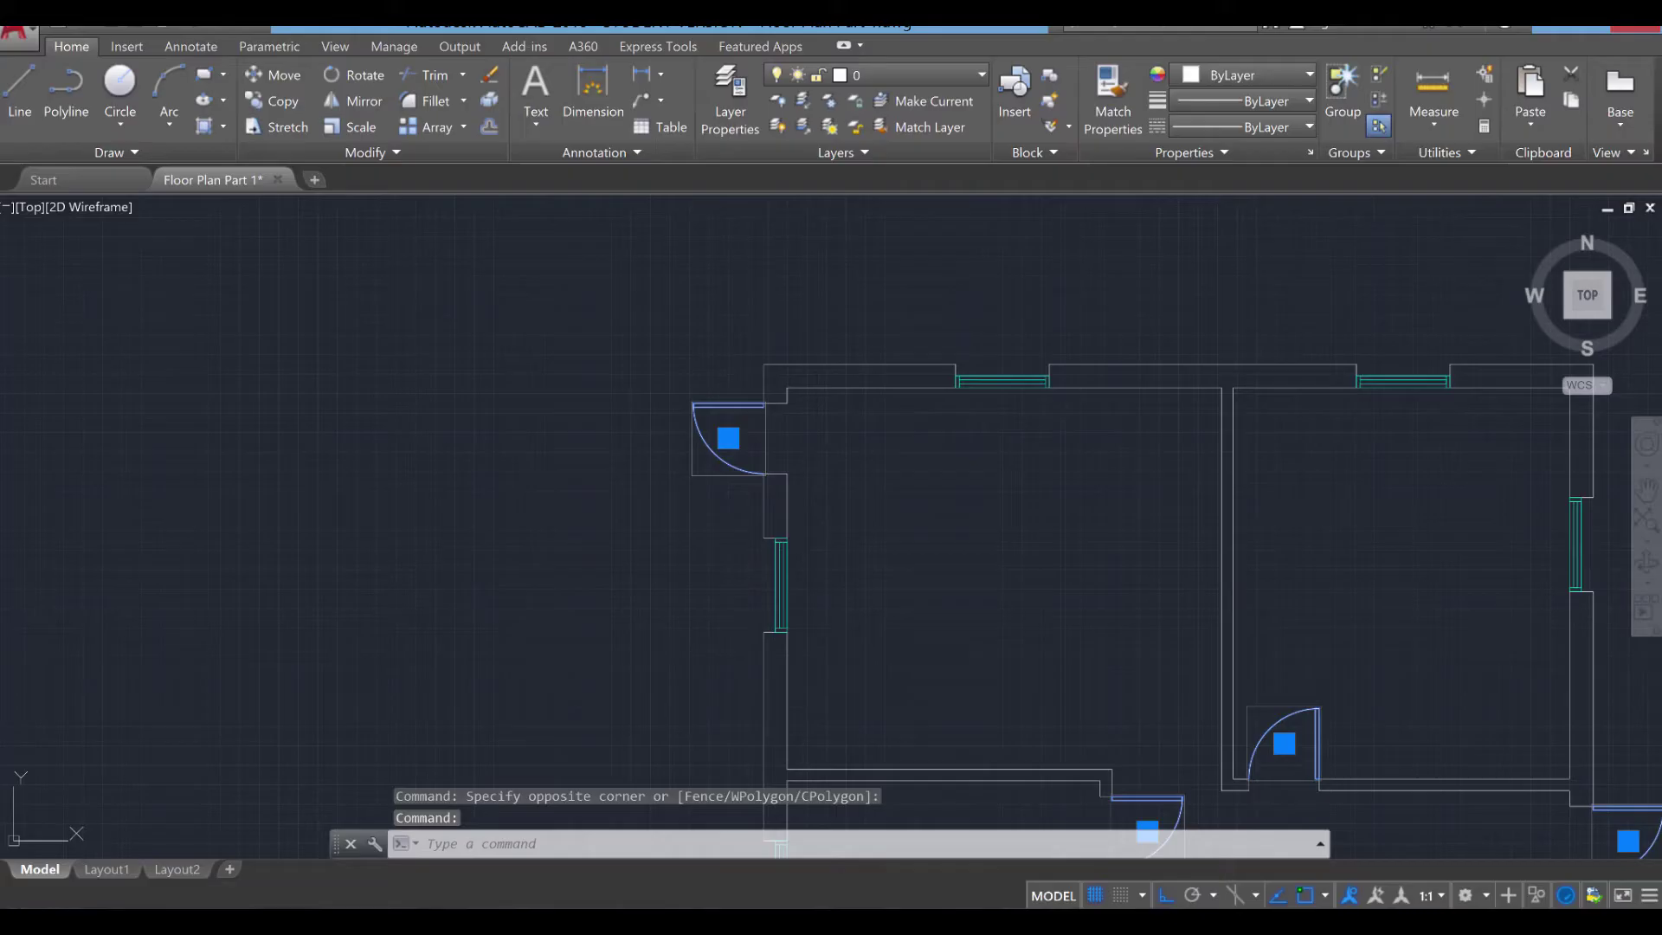
scroll(961, 545, "down", 4)
middle_click_drag(955, 520, 827, 476)
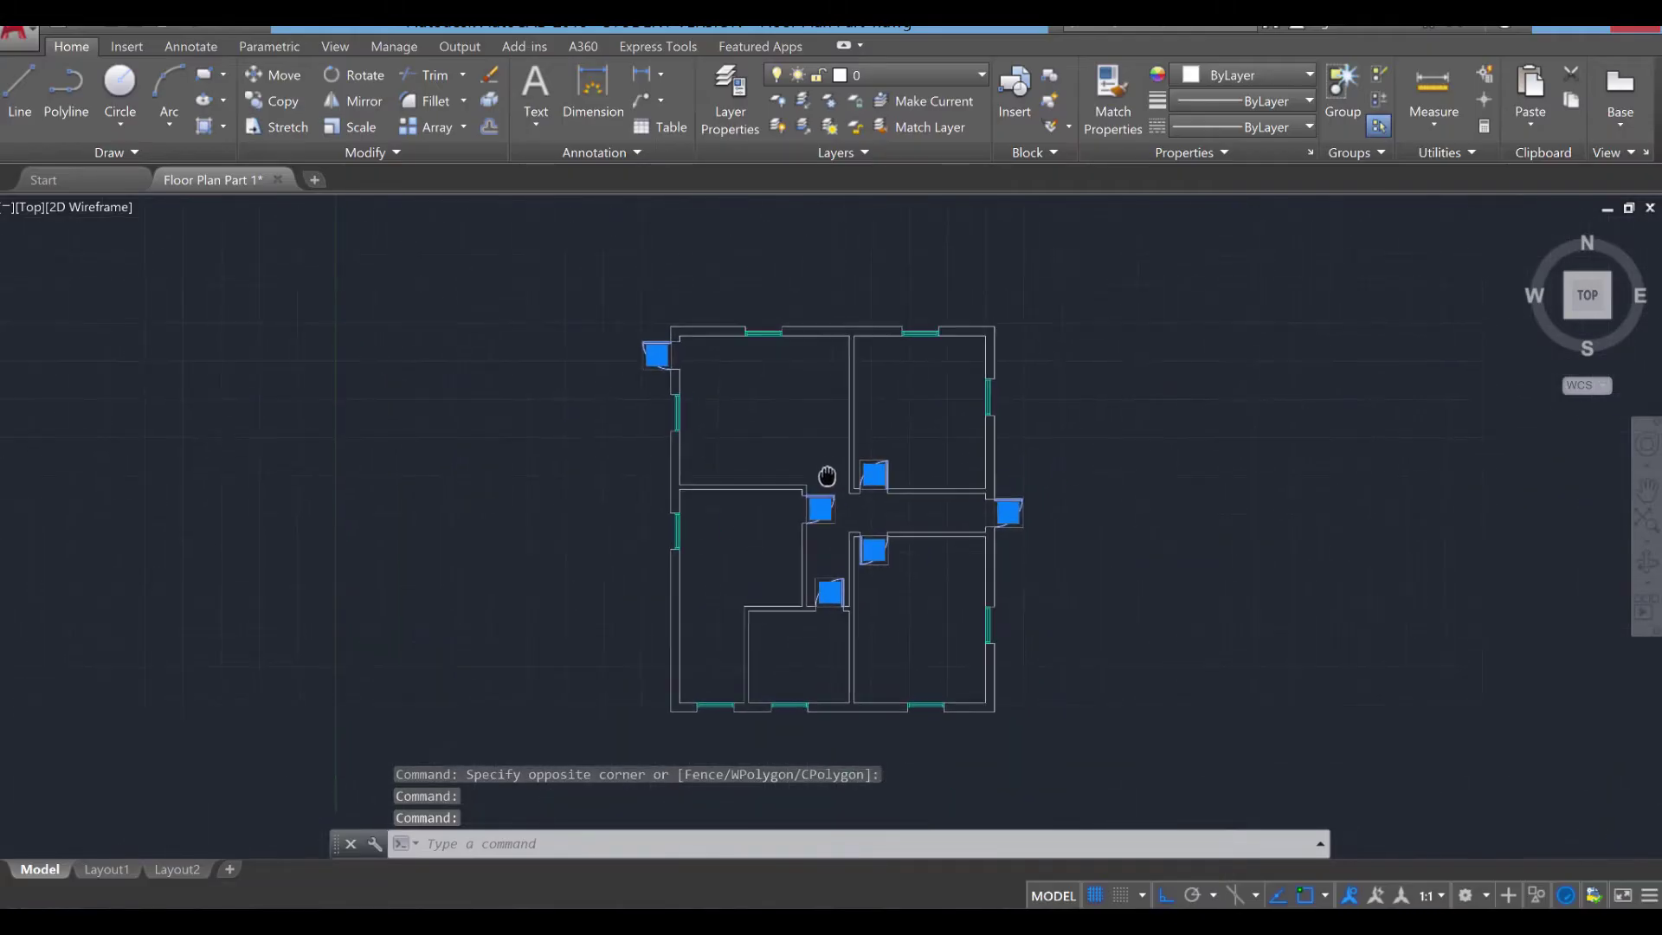
left_click(913, 71)
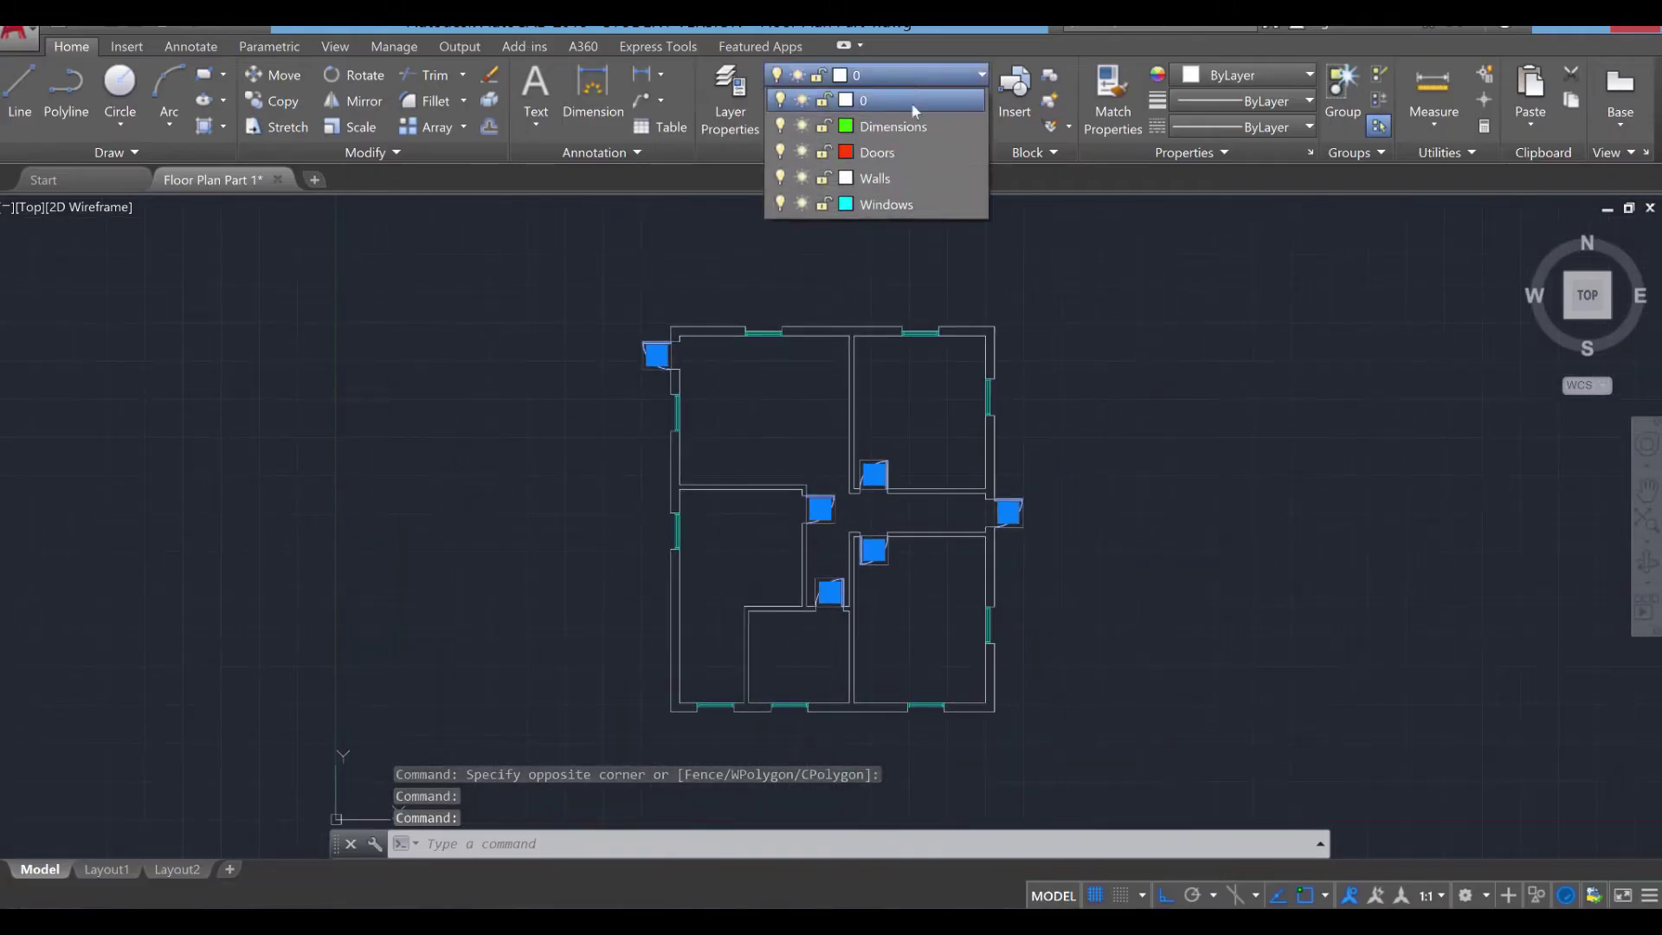
left_click(893, 155)
key("Escape")
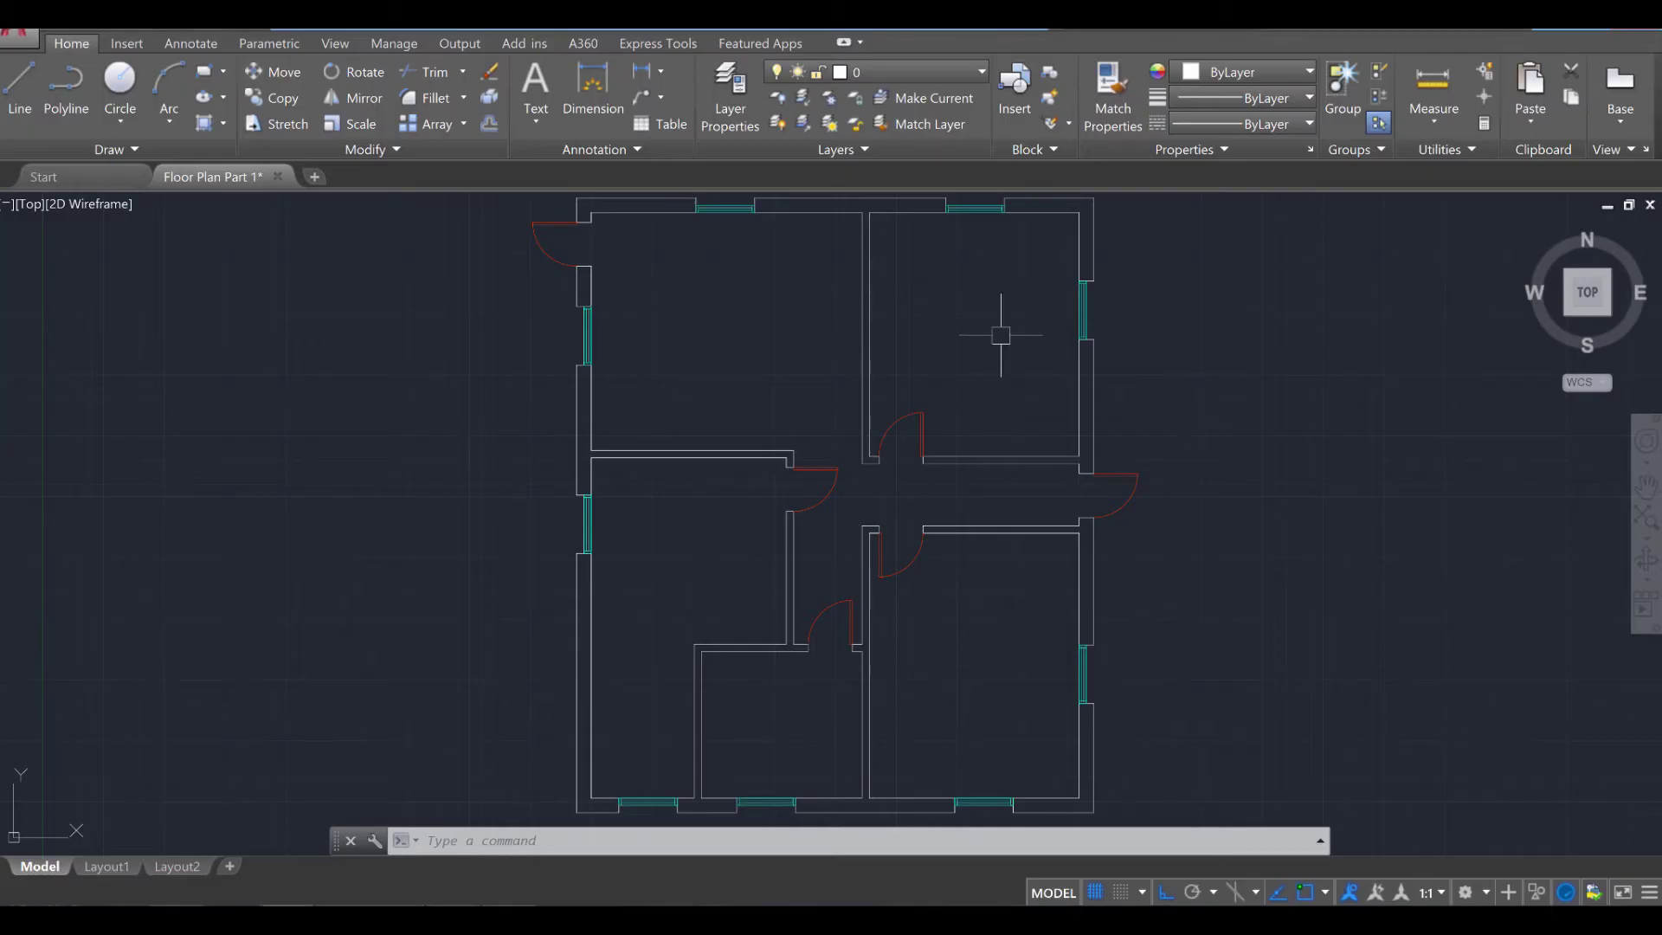
Move the upper east wall window 75 outward from its upper-left corner to centre it in the wall thickness.
scroll(994, 341, "up", 9)
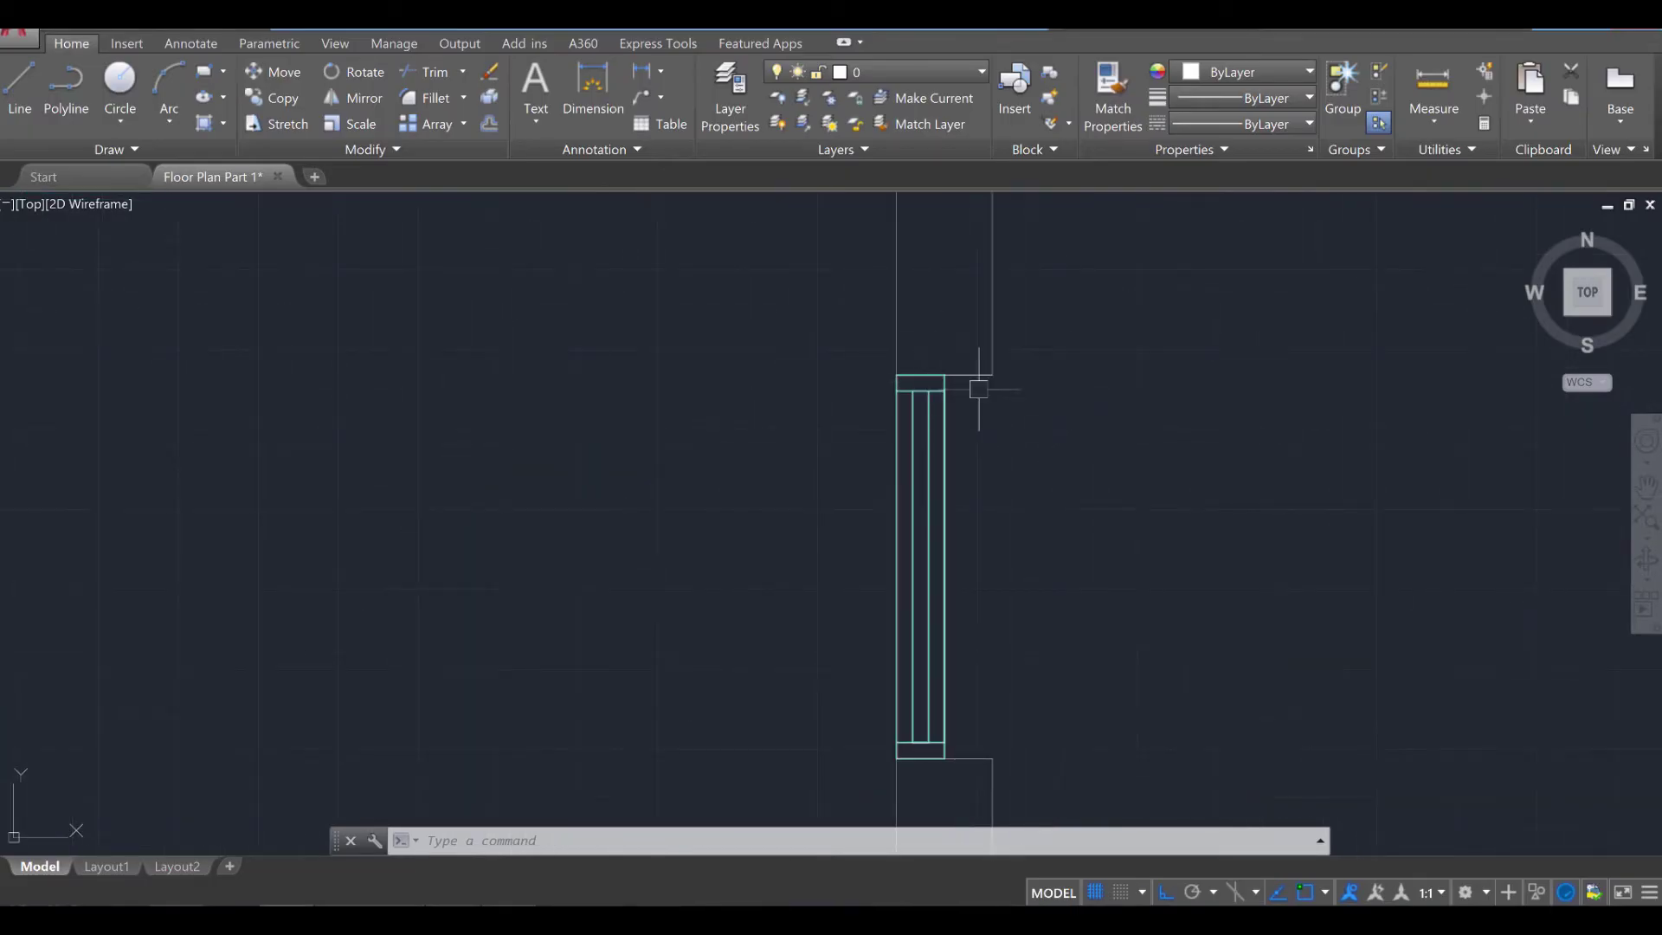
key("Return")
left_click(1000, 520)
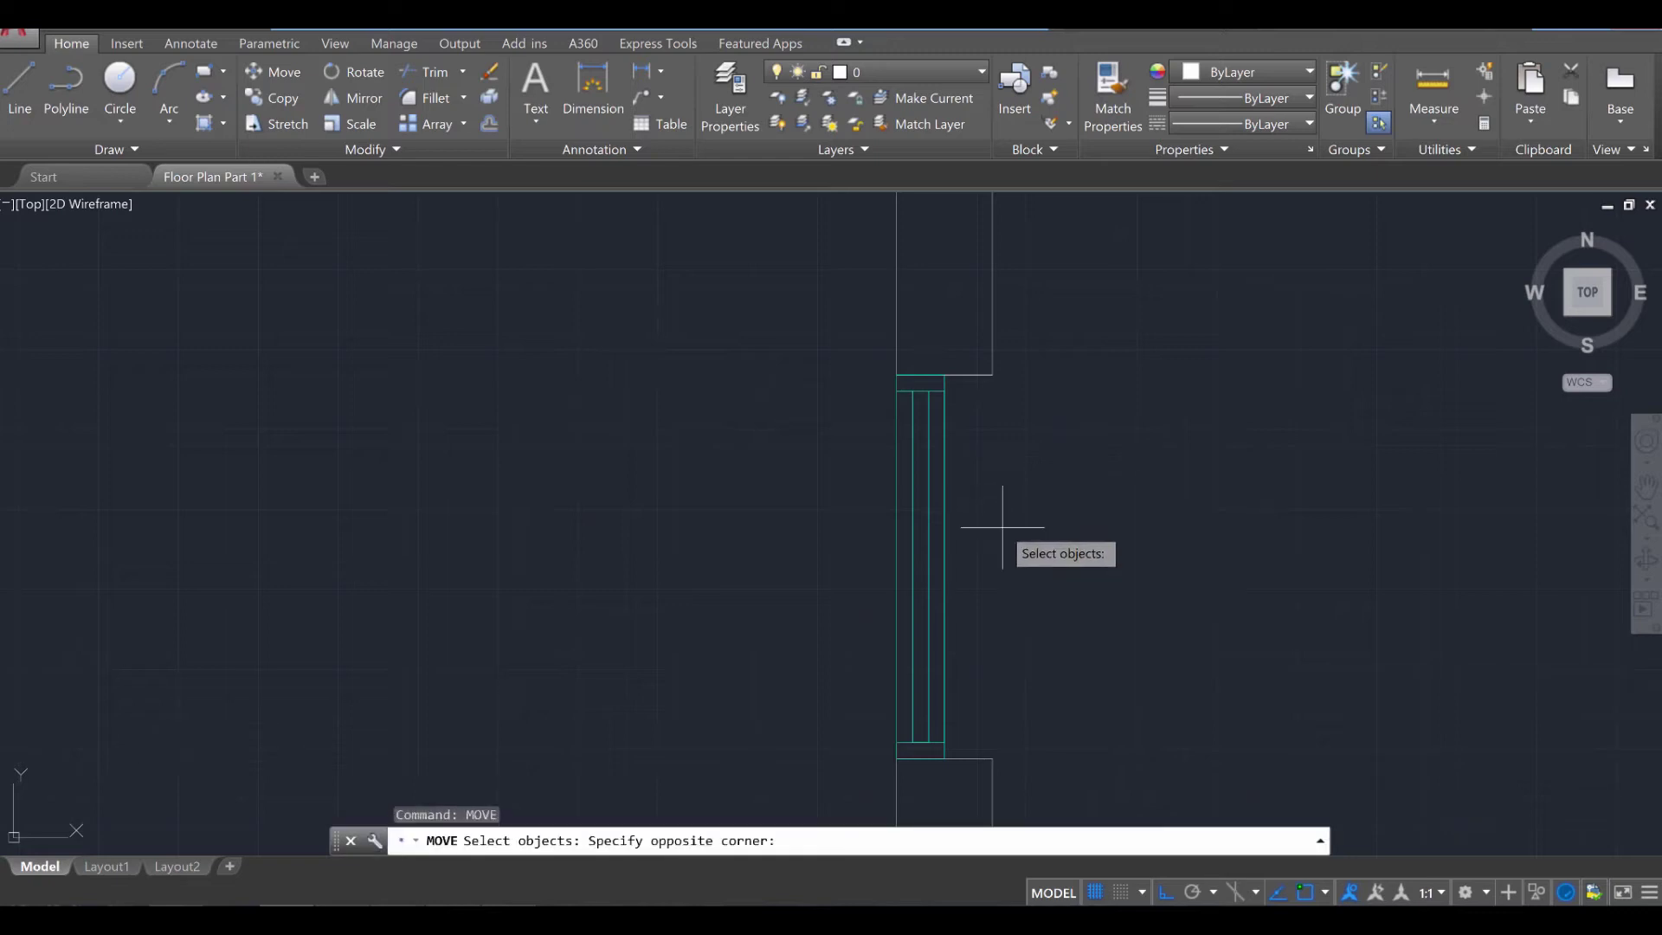
left_click(857, 427)
key("Return")
left_click(896, 374)
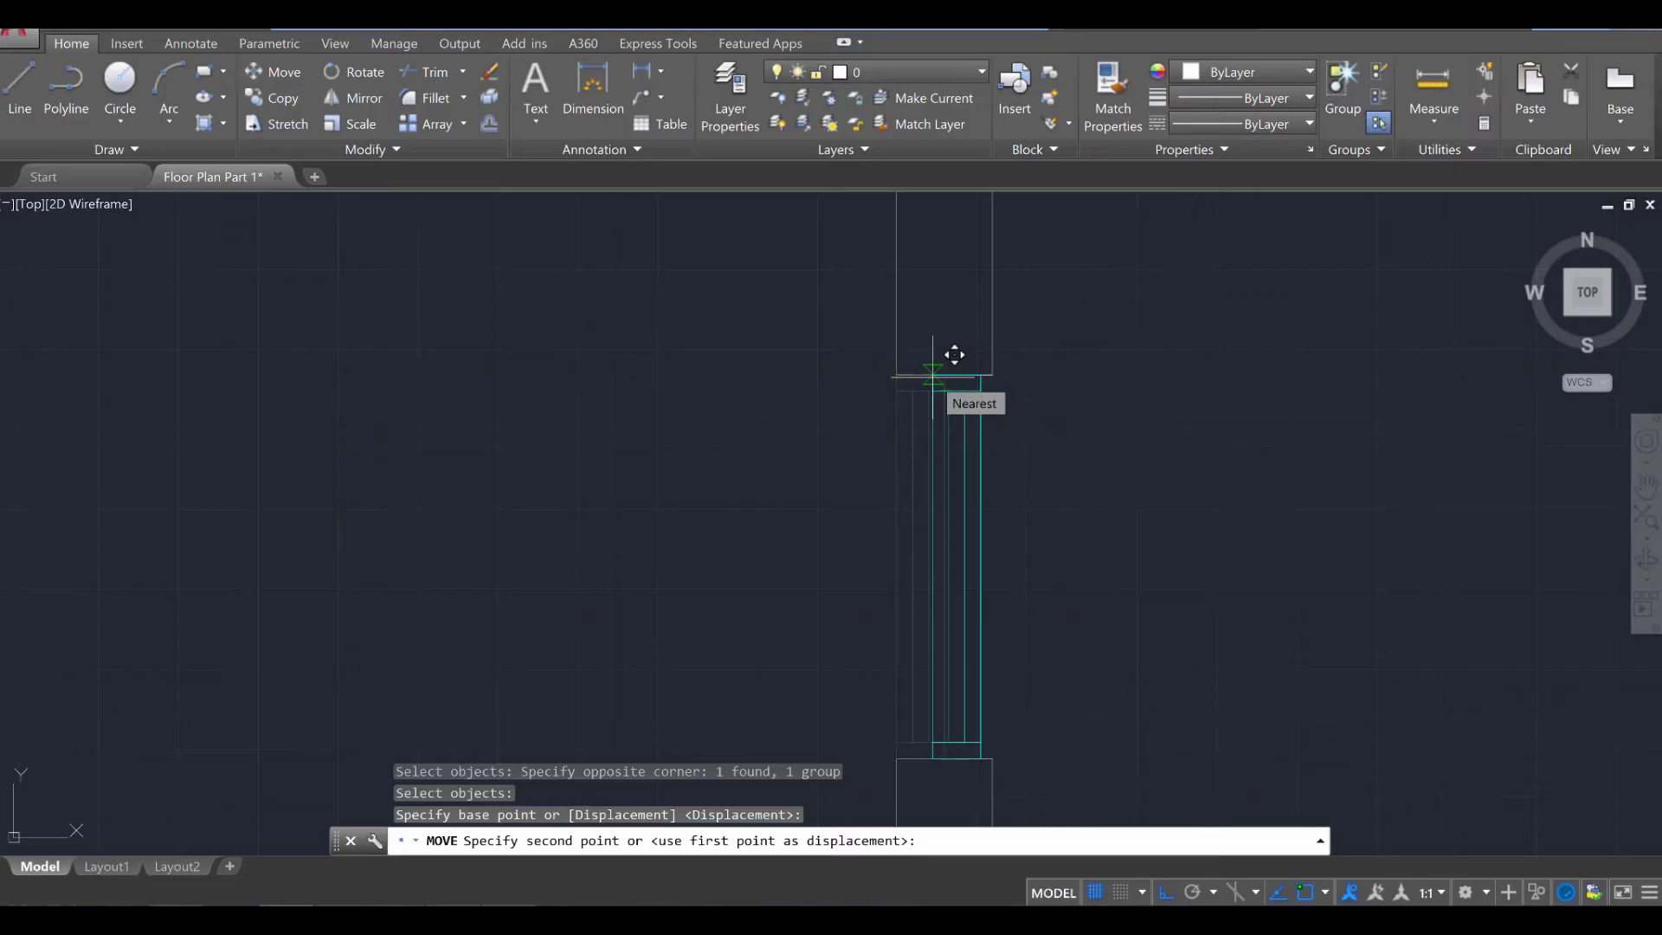
type("75")
key("Return")
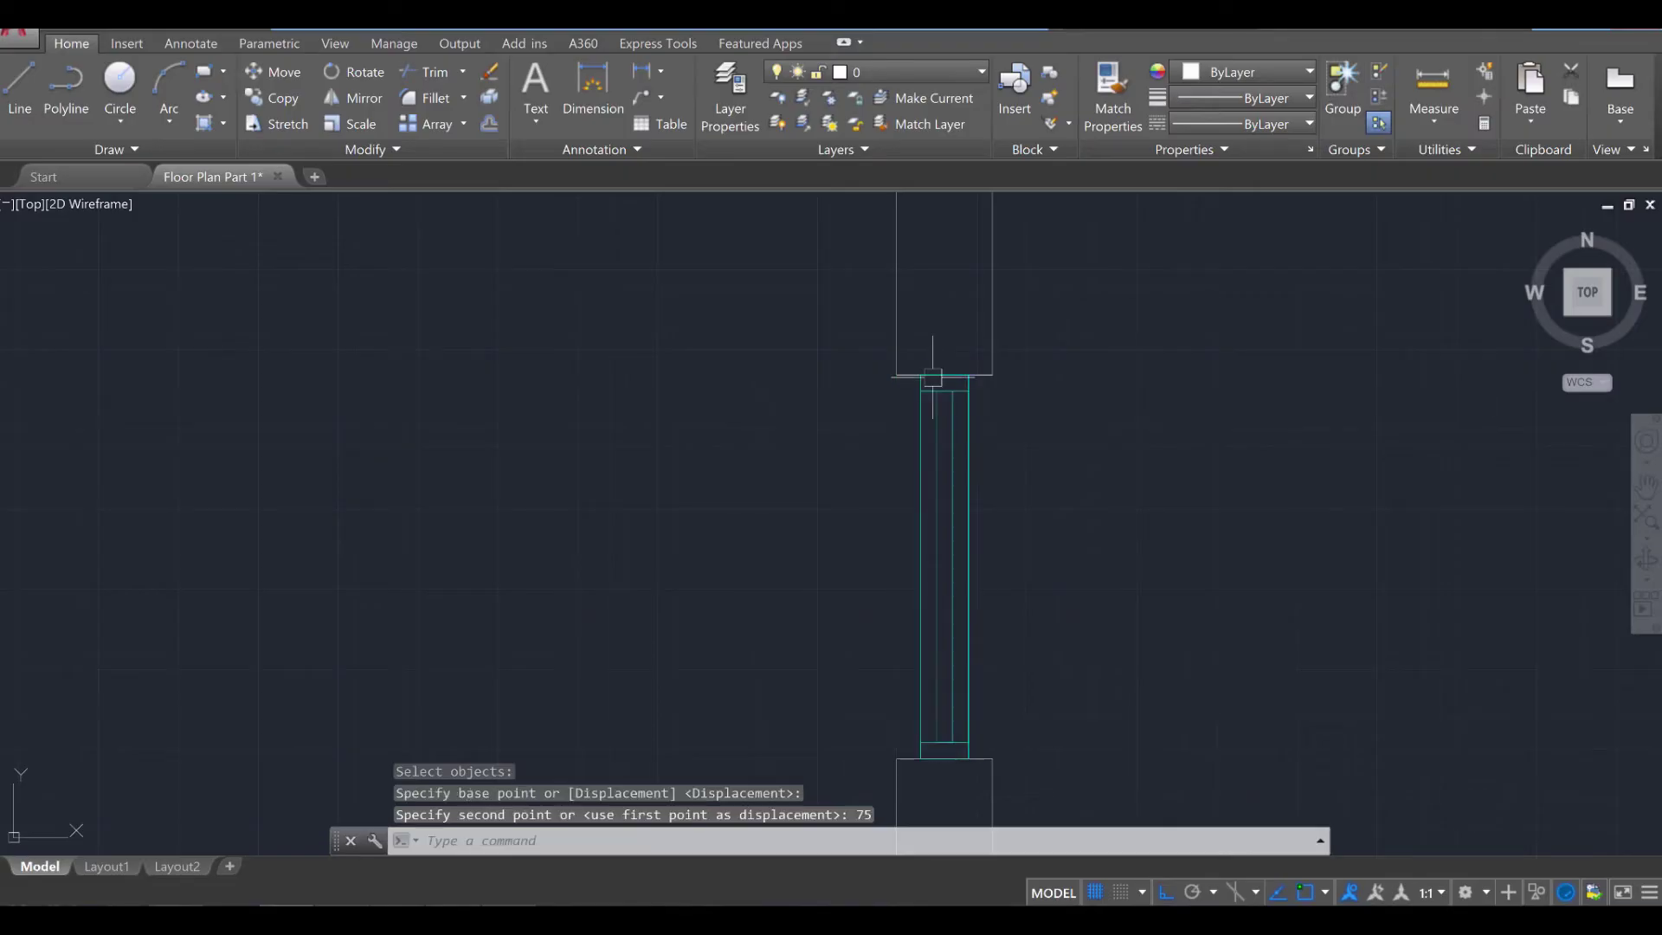
Move the right north wall window 75 up from its lower-right corner to centre it in the wall thickness.
scroll(932, 403, "down", 3)
scroll(934, 396, "up", 2)
middle_click_drag(764, 257, 931, 542)
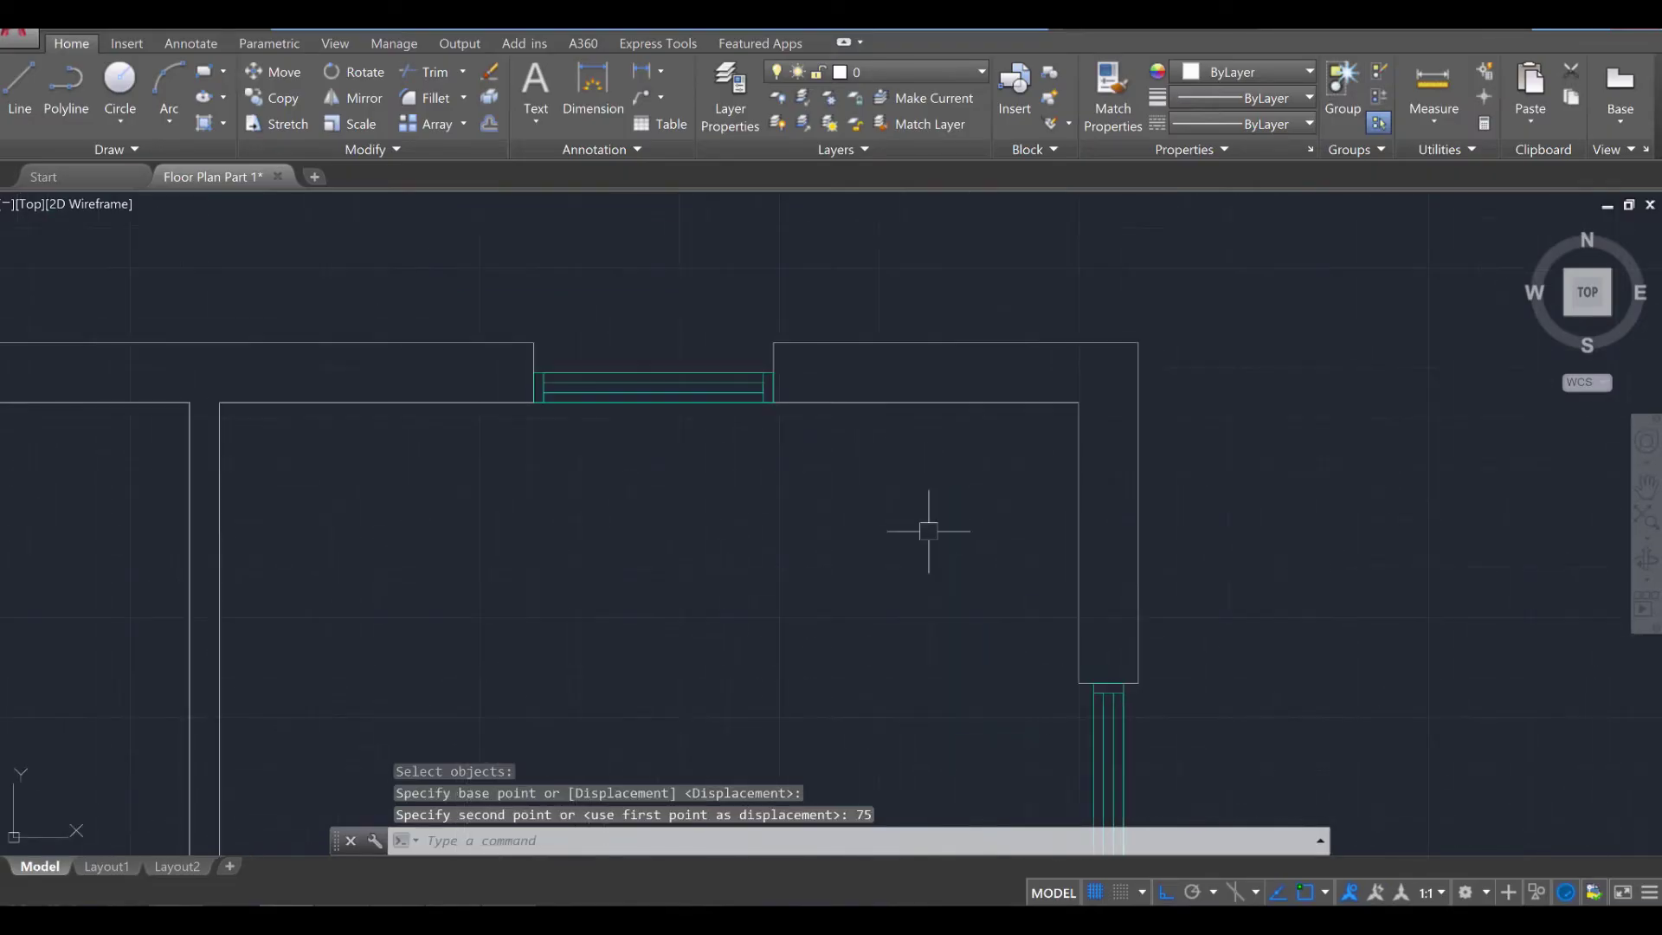
scroll(806, 439, "up", 2)
left_click(660, 390)
left_click(381, 233)
type("m")
key("Return")
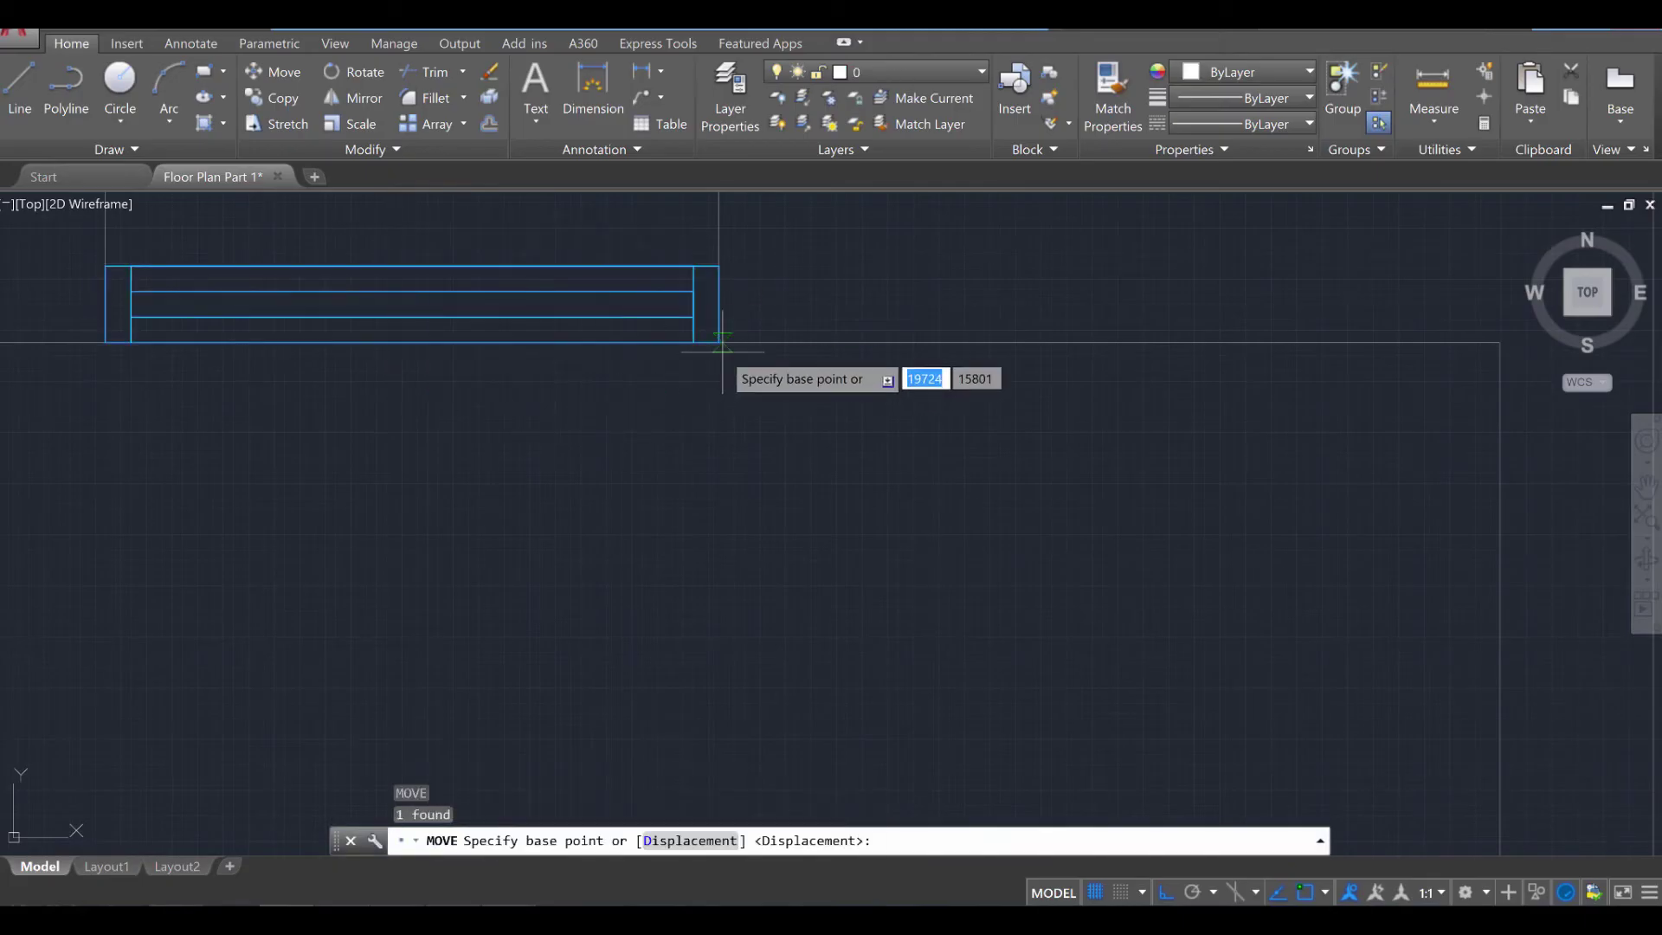
left_click(718, 303)
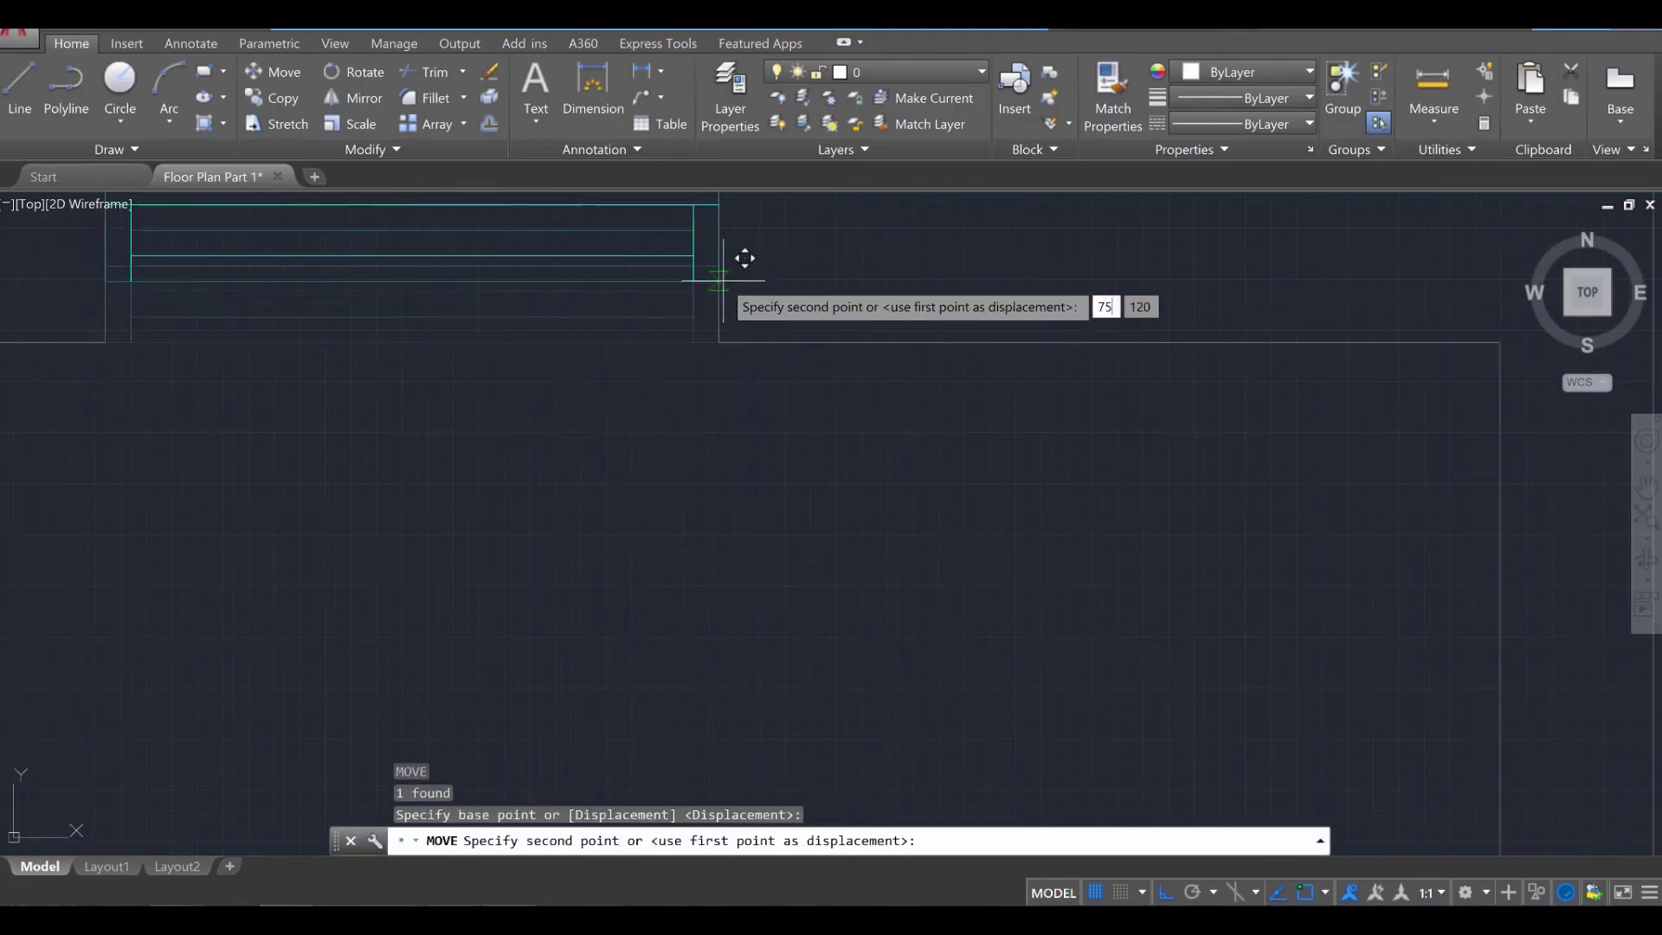
key("Return")
Move the left north wall window 75 up from its lower-left corner to centre it in the wall thickness.
scroll(713, 299, "down", 4)
middle_click_drag(496, 385, 953, 472)
scroll(638, 412, "up", 2)
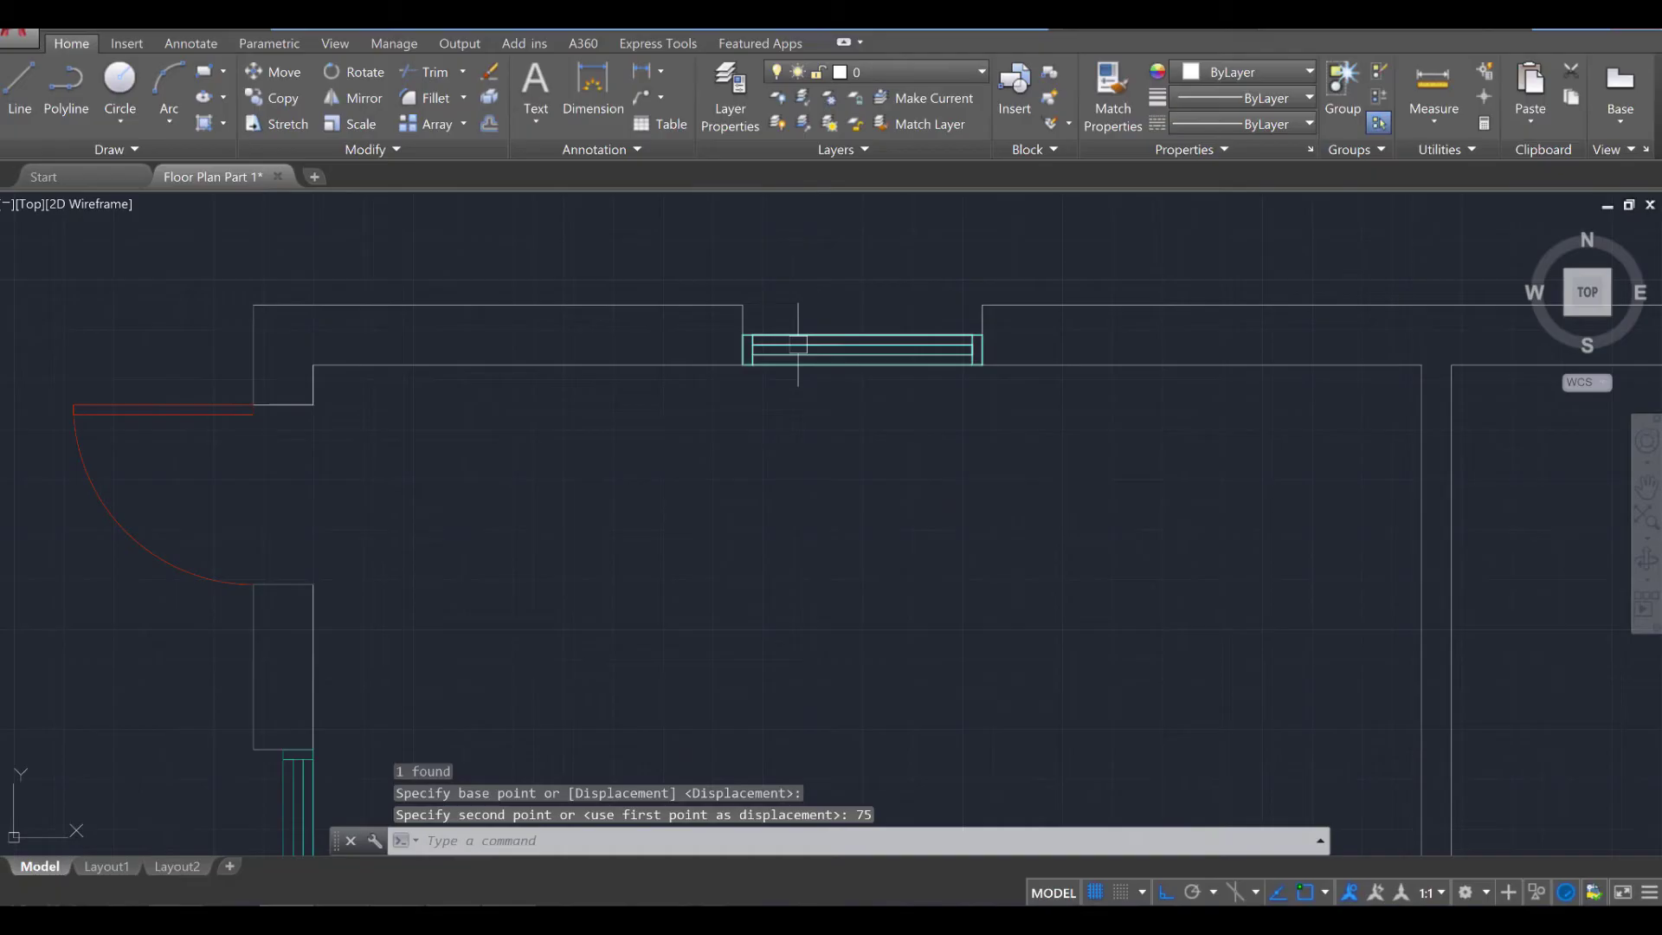
scroll(797, 344, "up", 4)
left_click(816, 286)
left_click(684, 403)
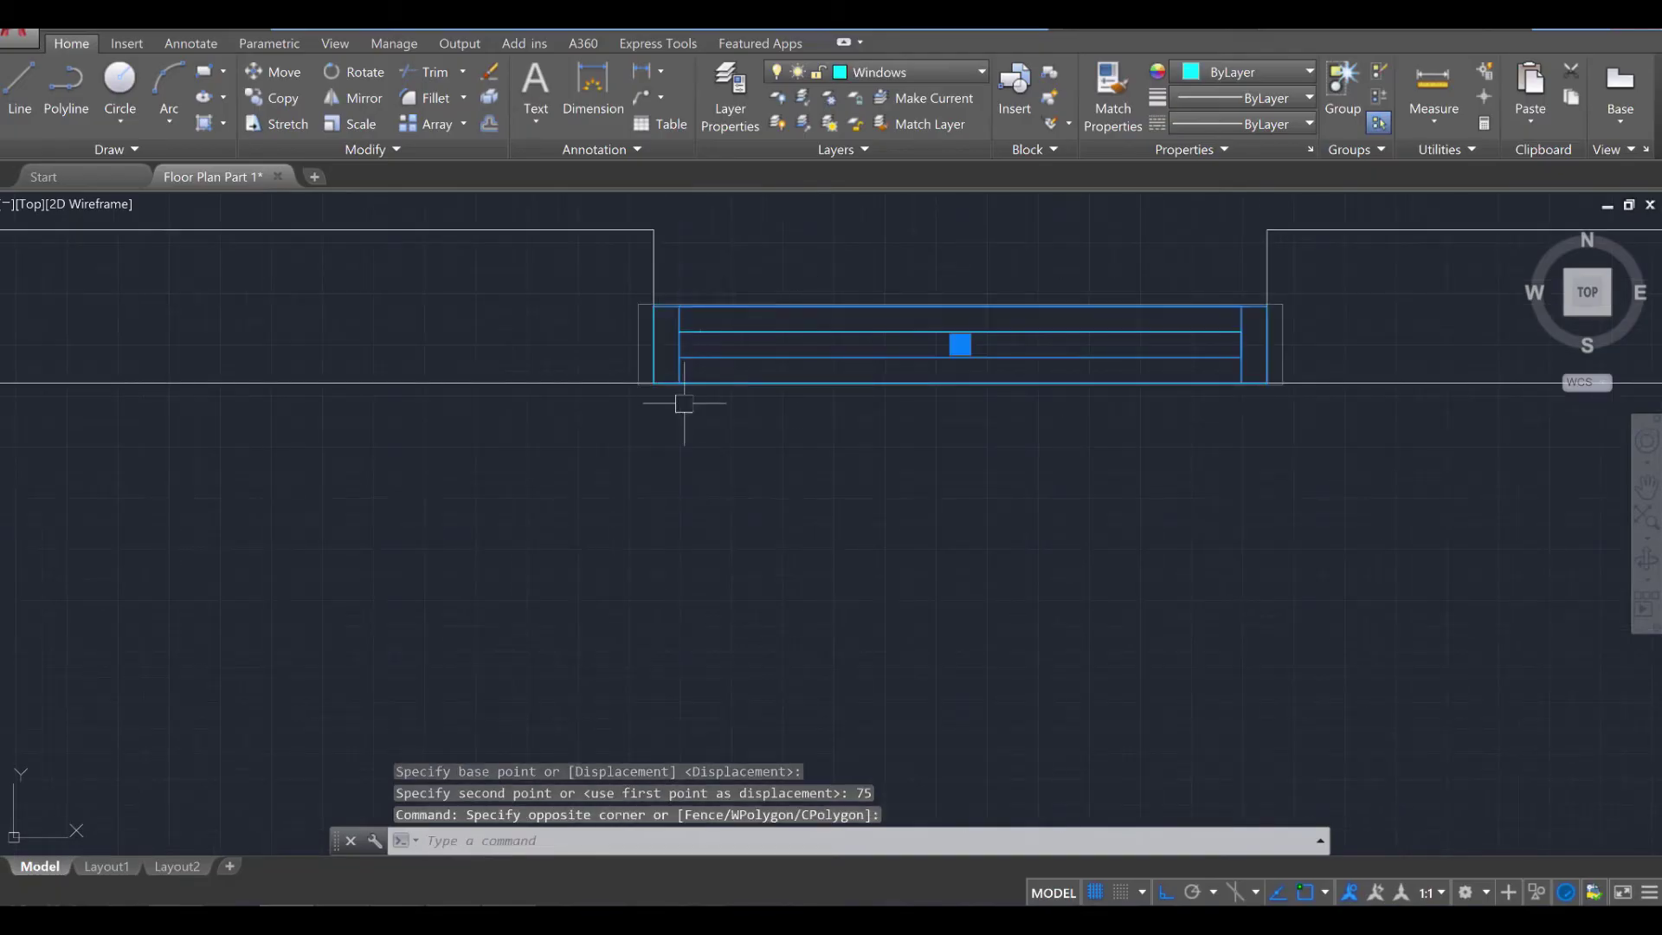
scroll(683, 405, "down", 3)
scroll(680, 400, "up", 5)
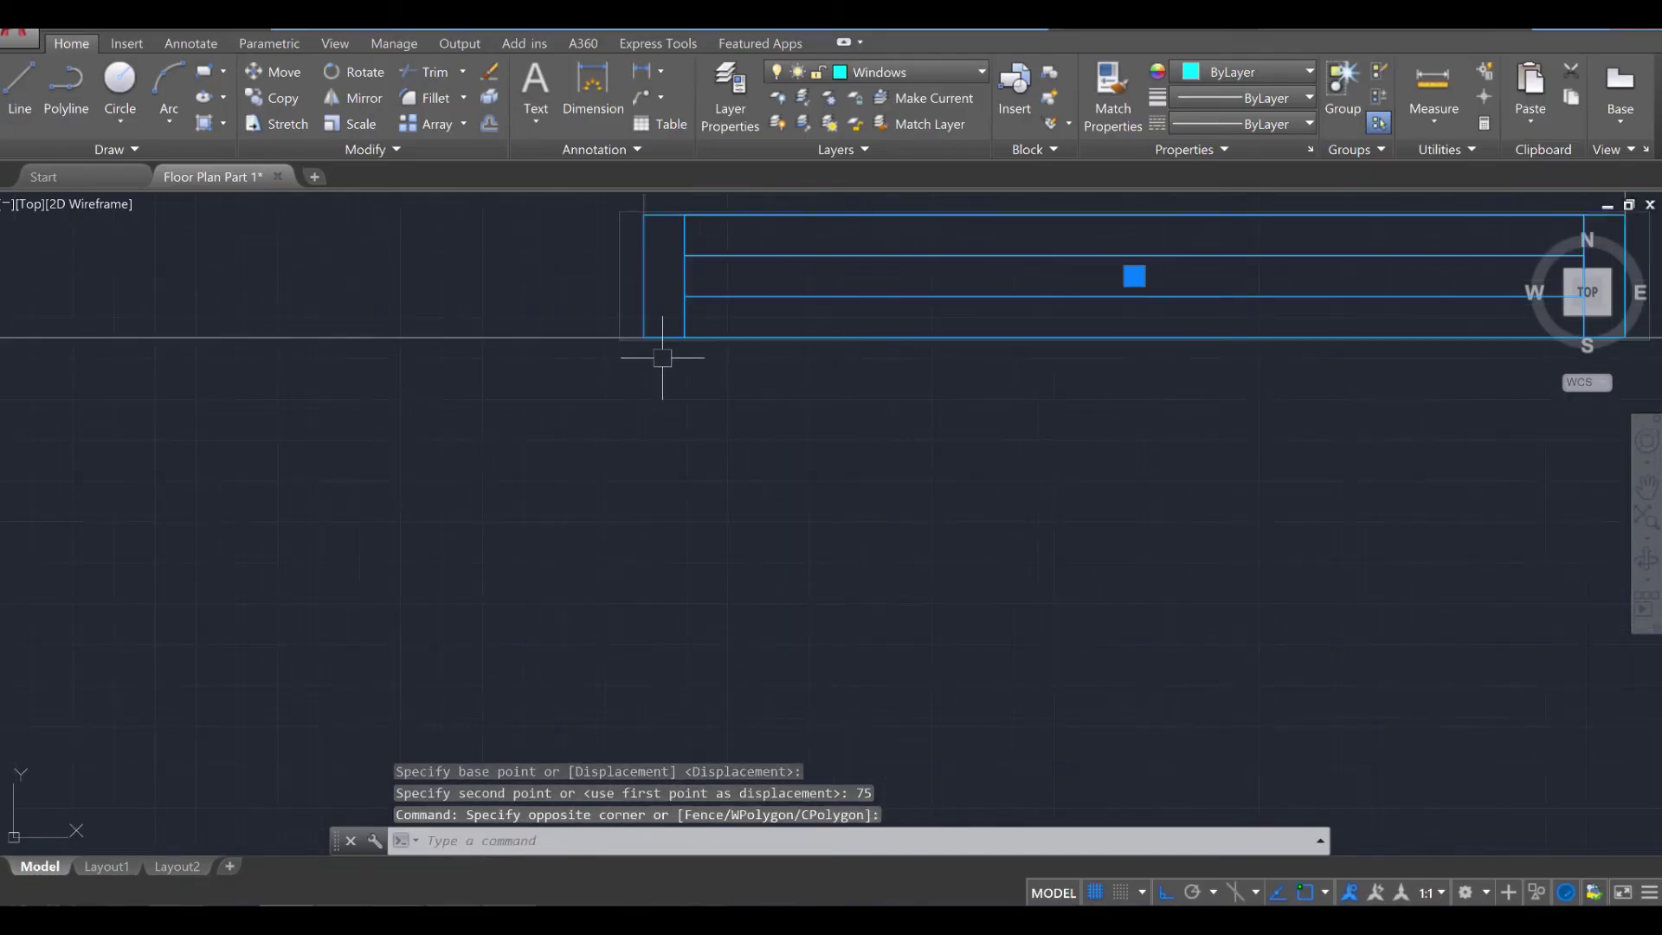
type("m")
key("Return")
left_click(643, 336)
type("7")
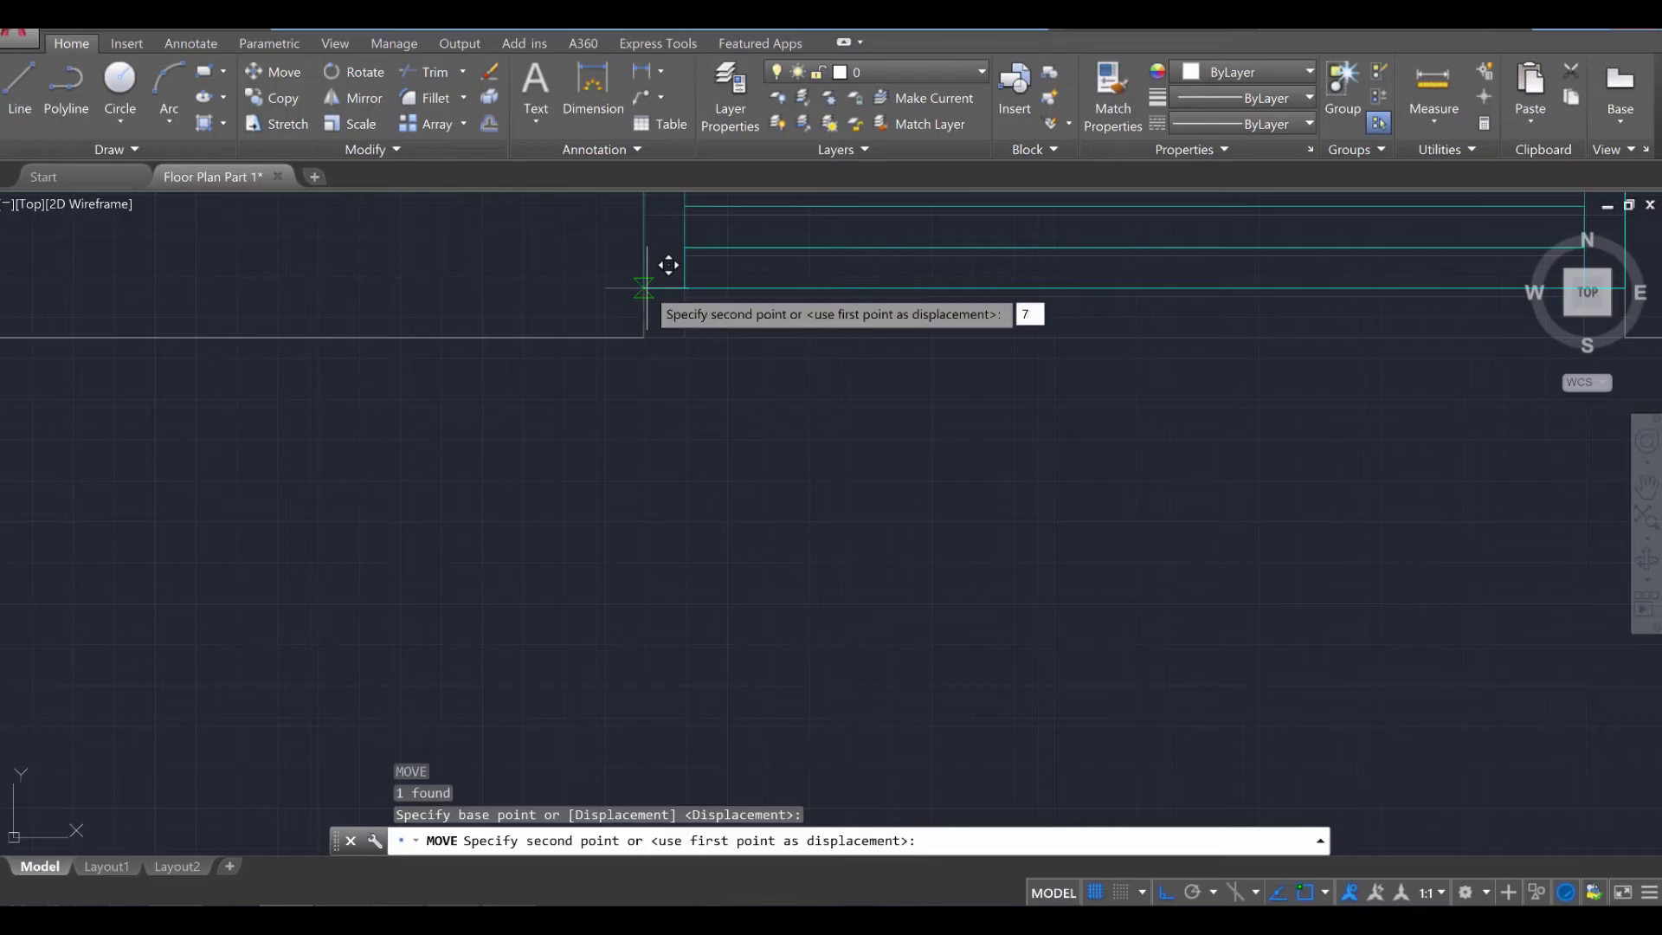
type("5")
key("Return")
Move the three south wall windows together 75 down from the right one's upper-right corner to centre them in the wall thickness.
scroll(676, 490, "down", 5)
scroll(623, 705, "up", 6)
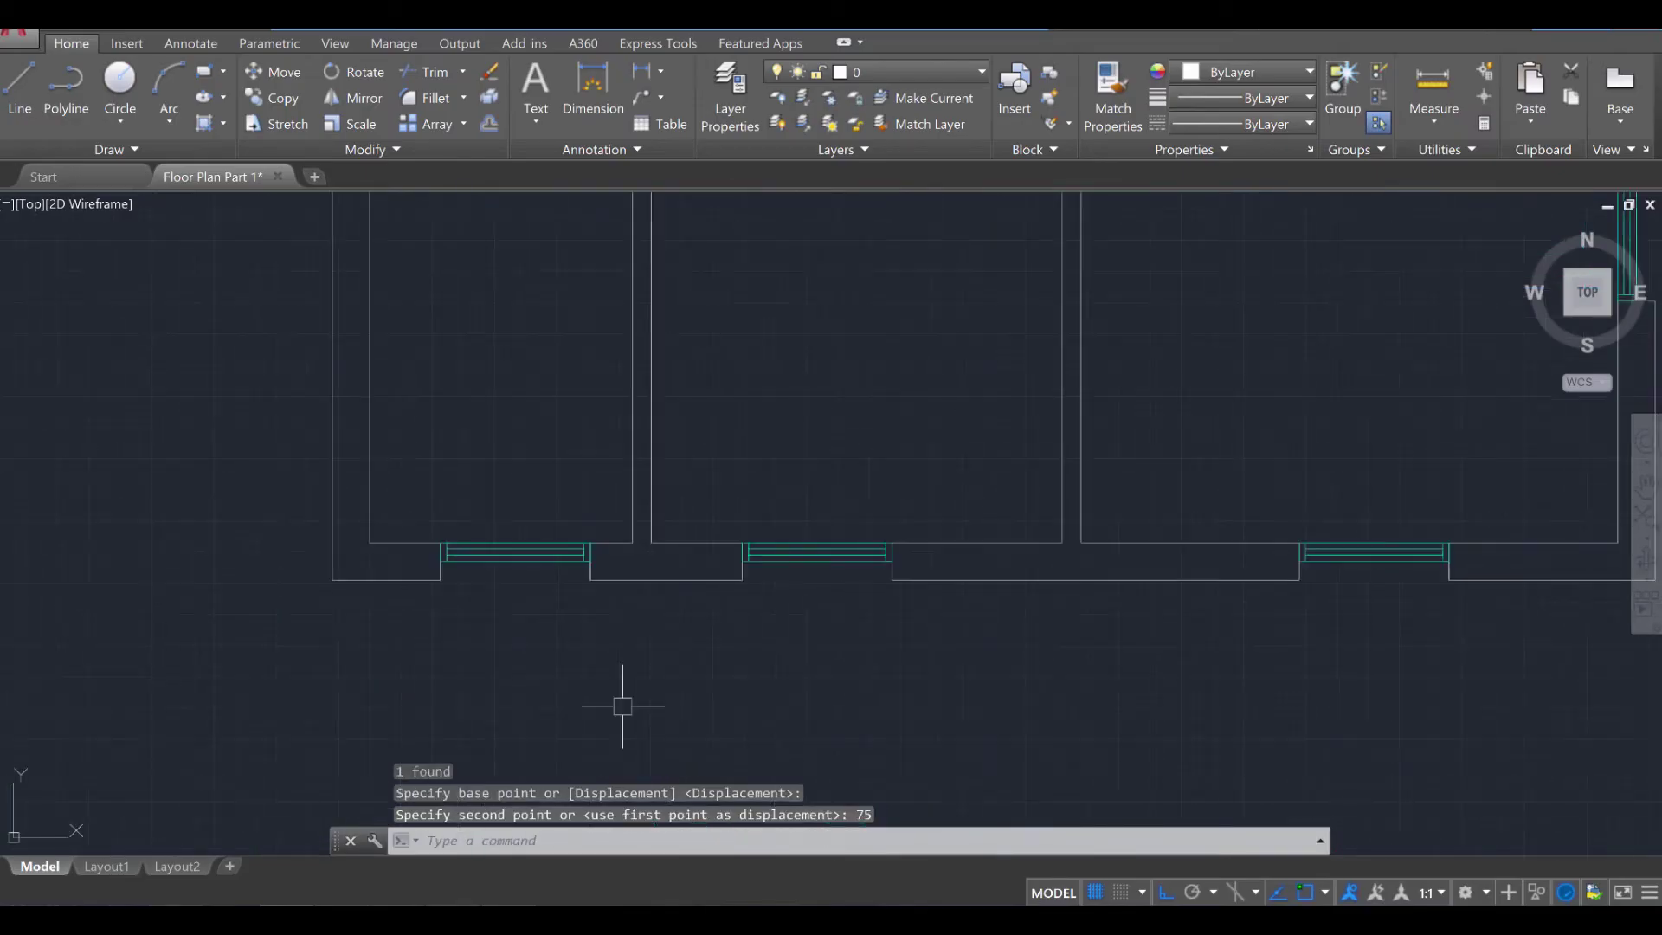
scroll(606, 632, "up", 2)
left_click(491, 506)
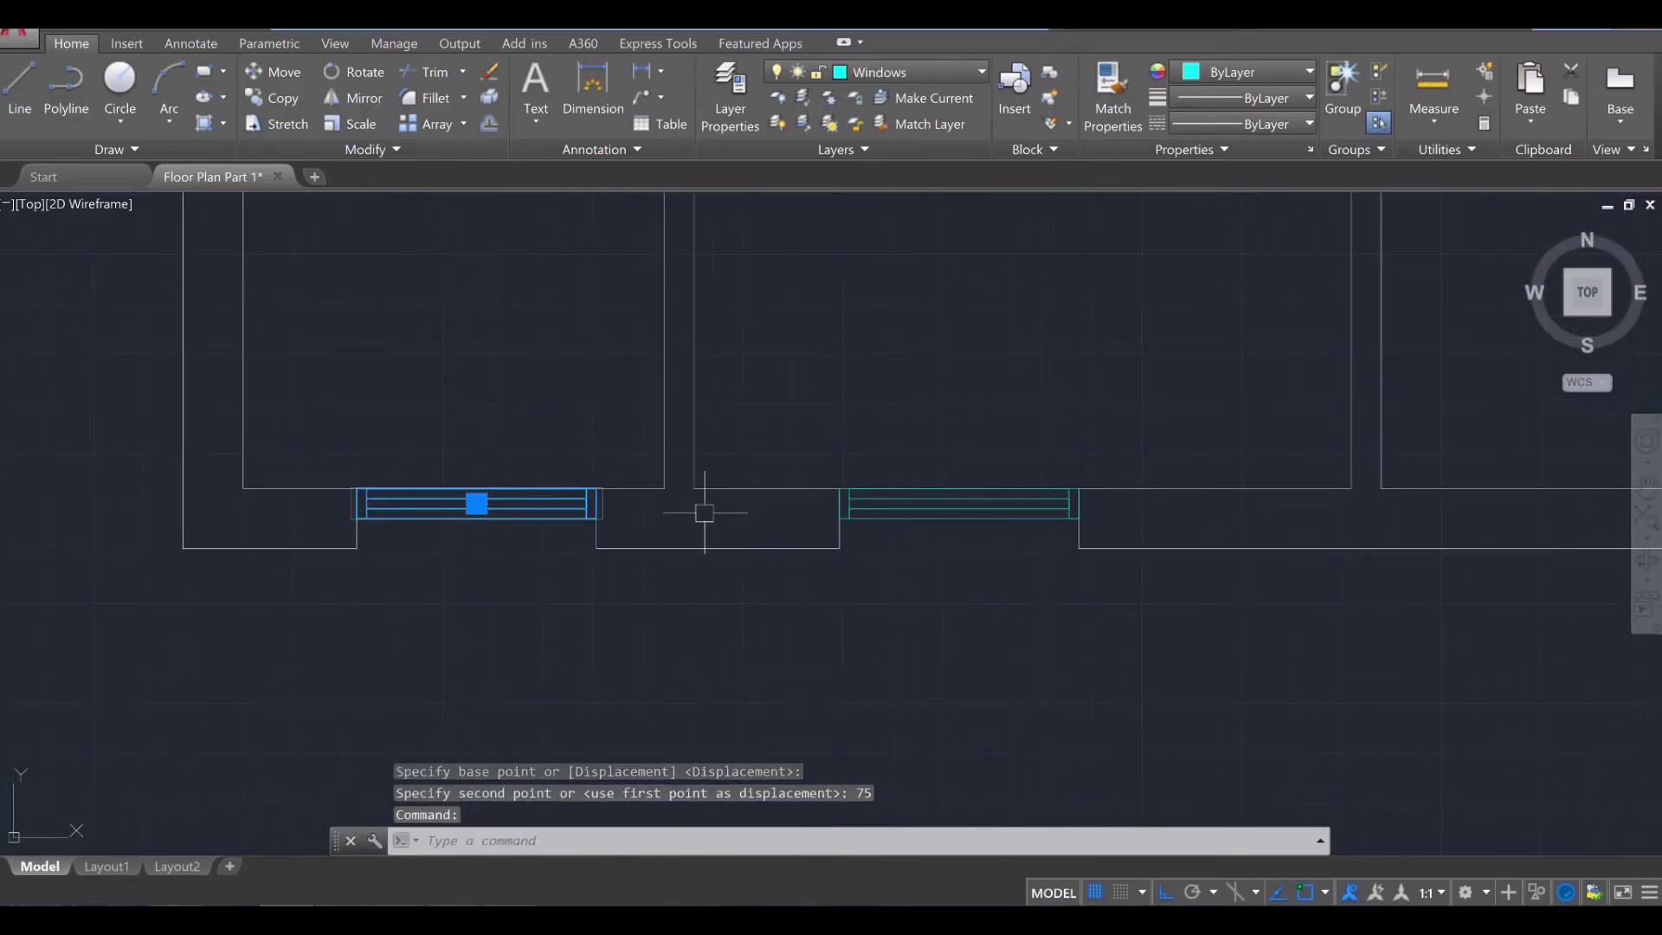
left_click(959, 504)
middle_click_drag(1261, 526, 587, 571)
left_click(1180, 549)
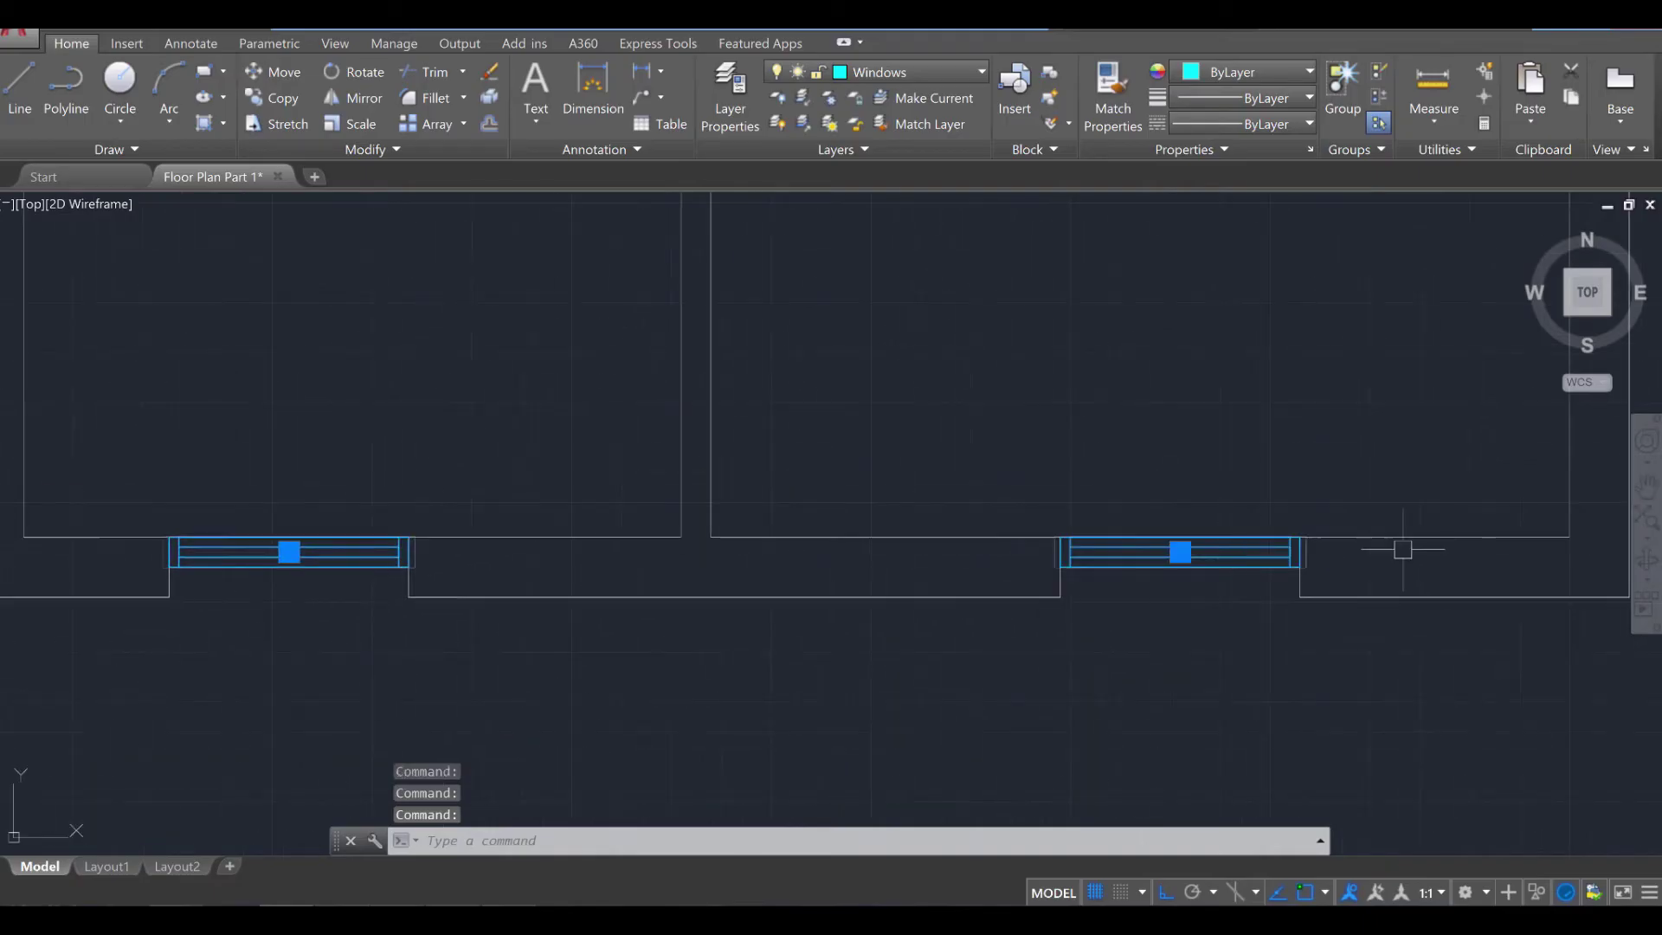
scroll(1386, 549, "down", 2)
middle_click_drag(1296, 562, 930, 578)
scroll(929, 578, "up", 2)
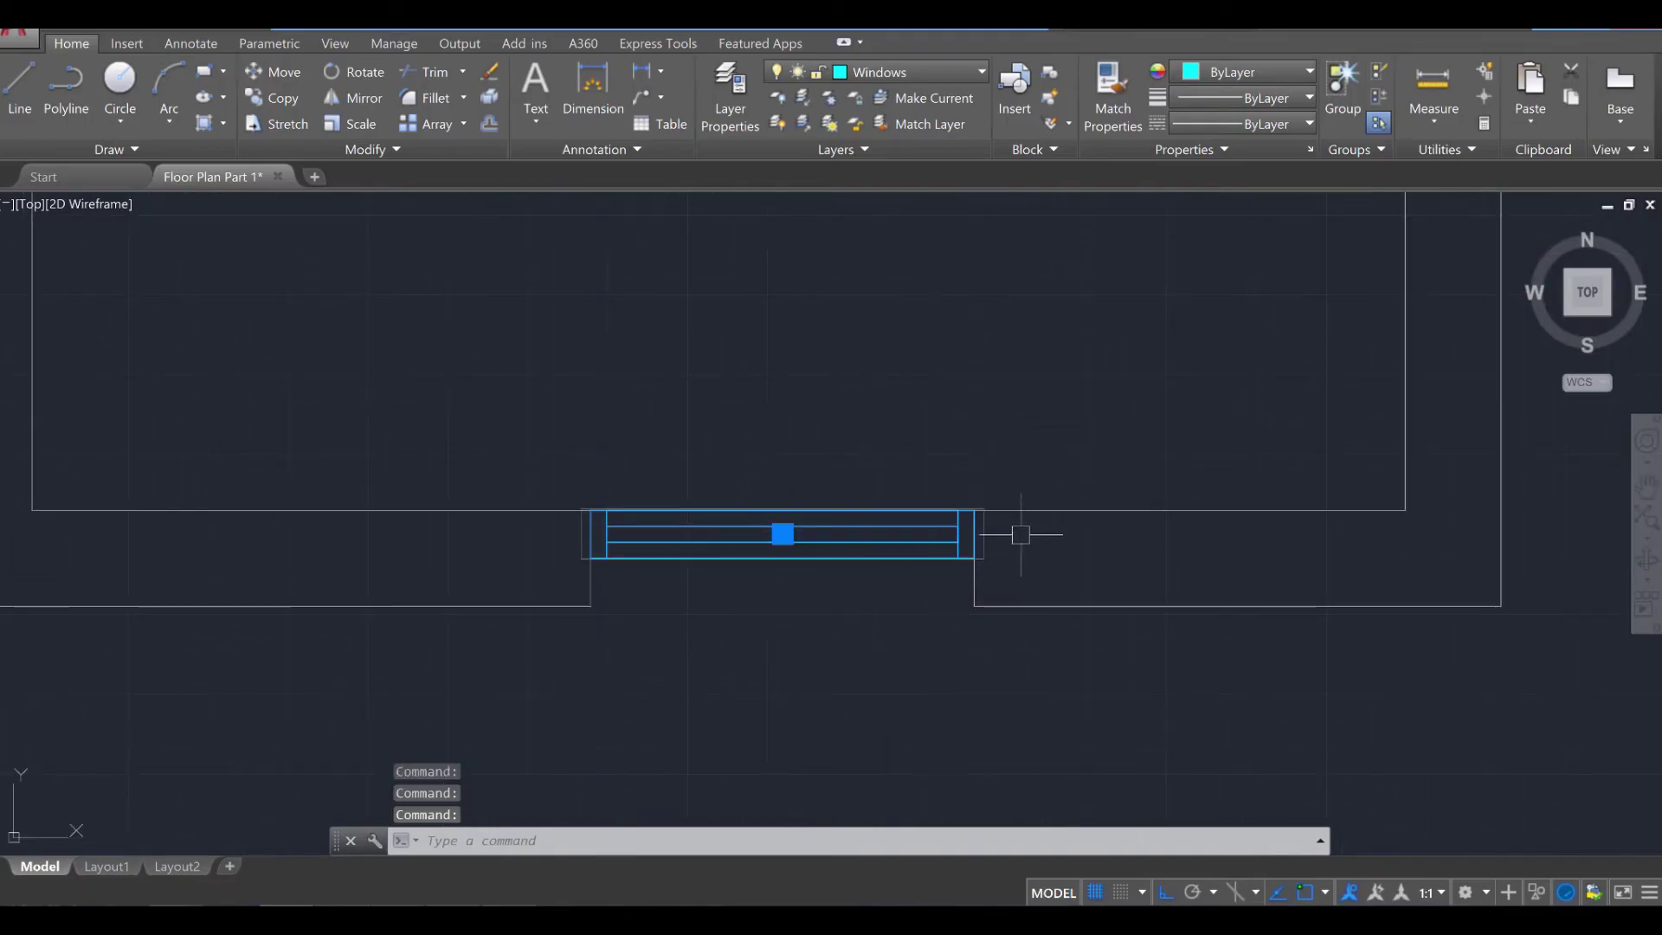
type("m")
key("Return")
left_click(973, 511)
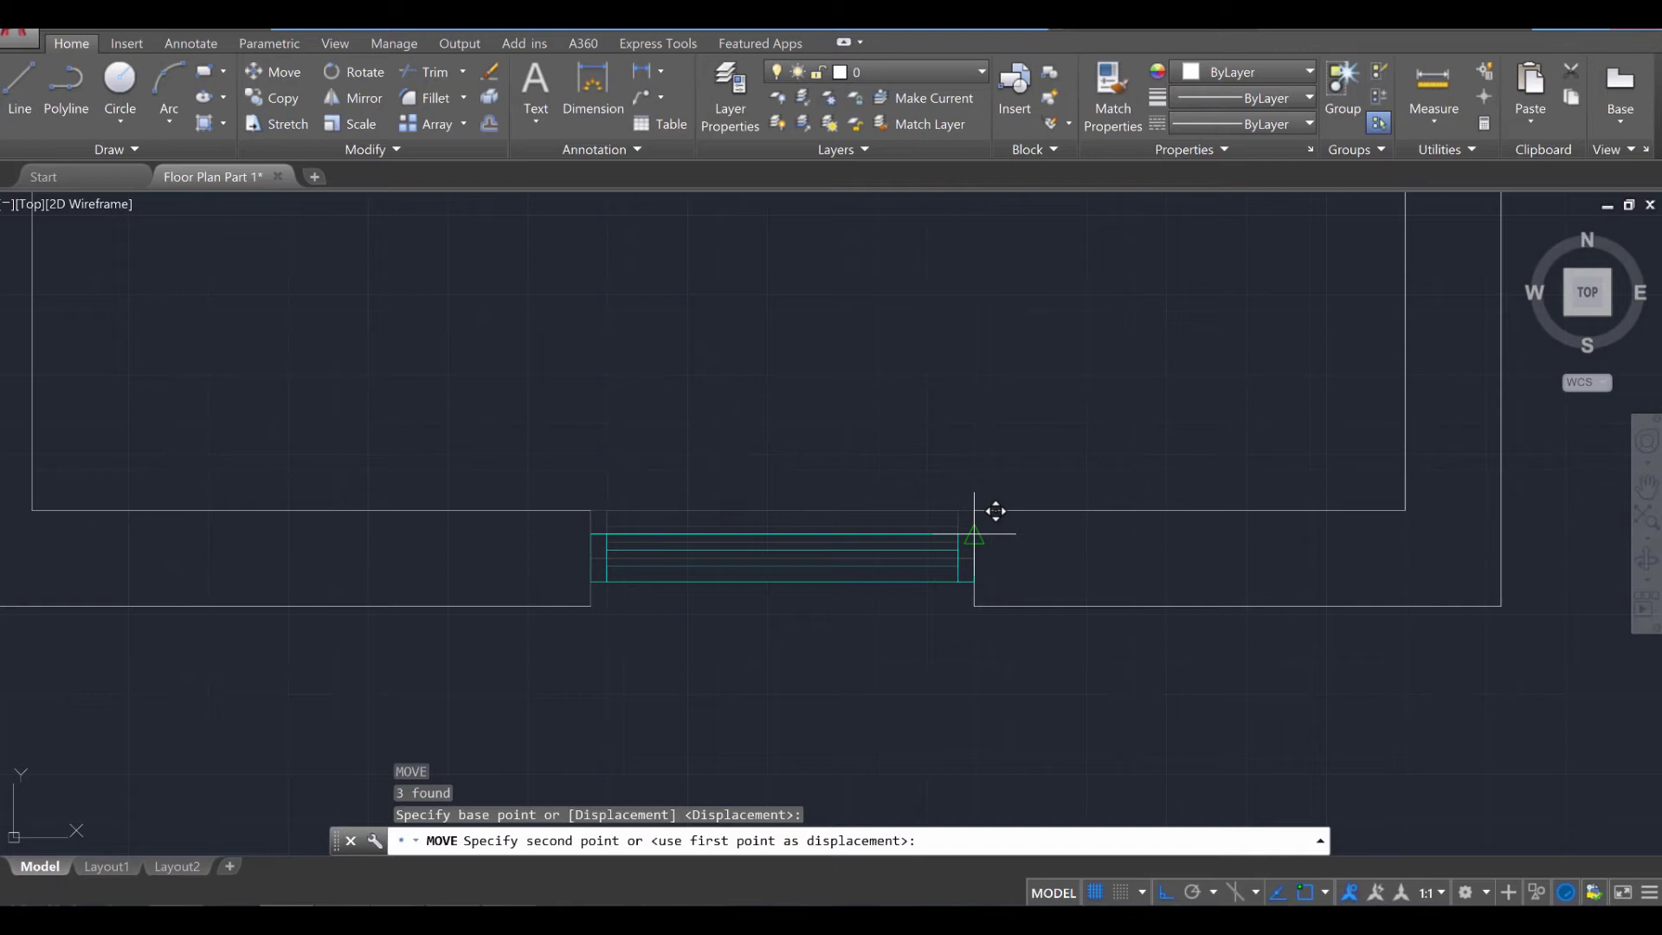
type("75")
key("Return")
Move the lower east wall window 75 outward from its lower-left corner to centre it in the wall thickness.
scroll(983, 541, "down", 3)
mouse_move(1015, 313)
middle_mouse_down()
mouse_move(887, 592)
mouse_move(836, 596)
middle_mouse_up()
left_click(966, 508)
scroll(991, 571, "up", 2)
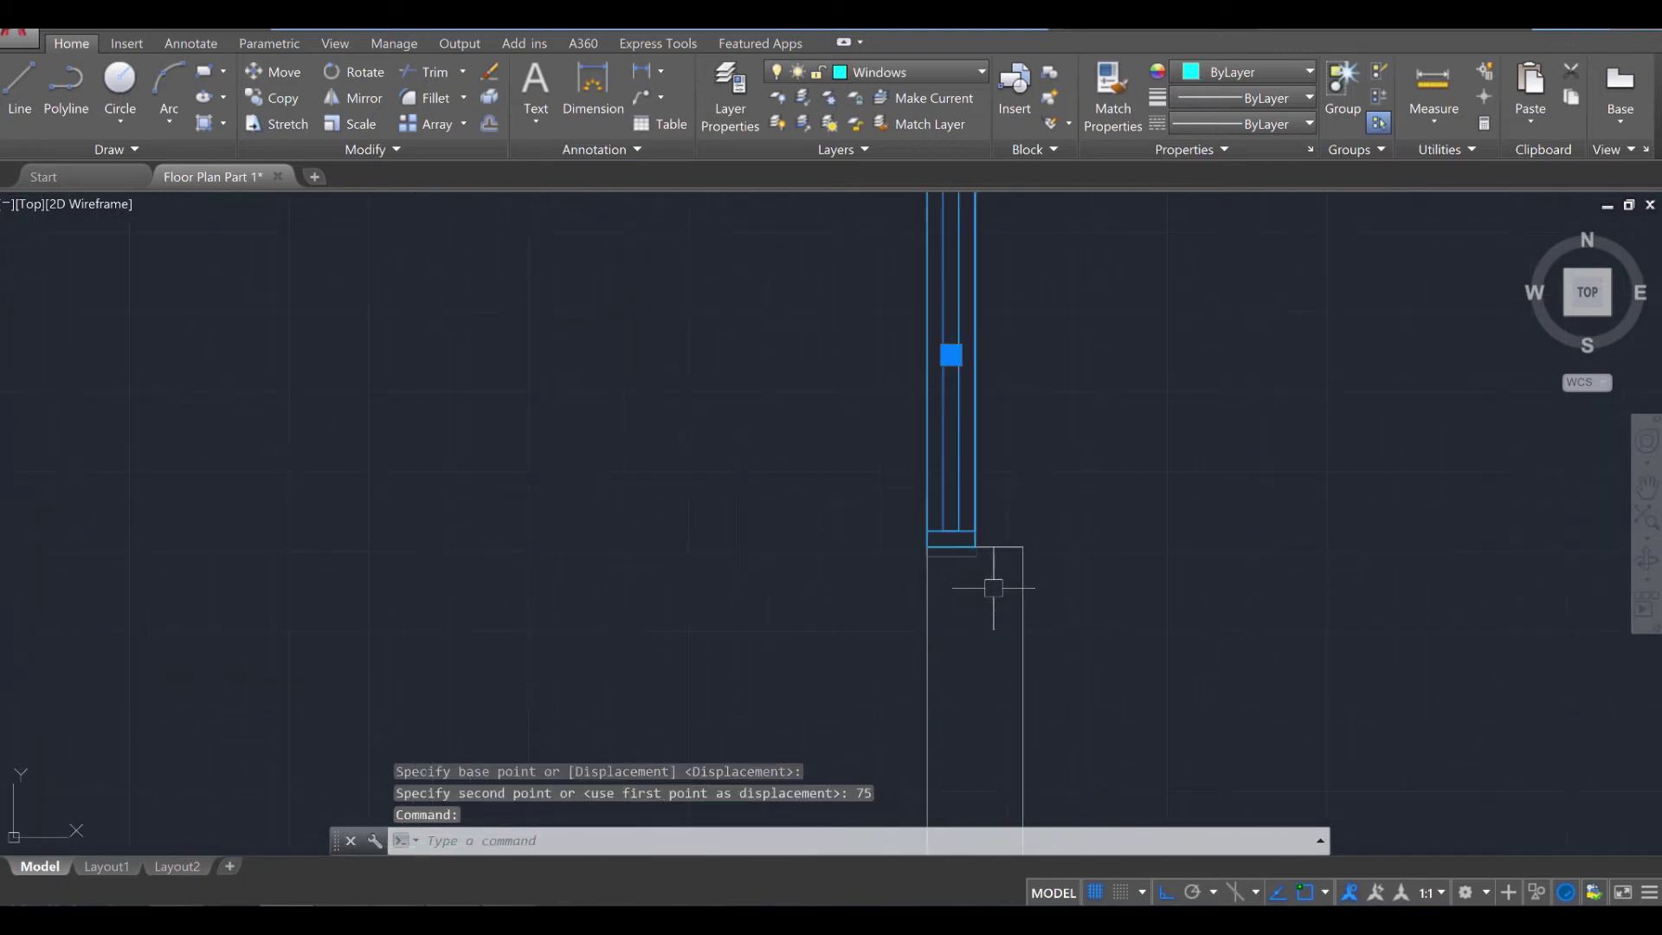
scroll(983, 567, "down", 5)
scroll(982, 588, "up", 6)
type("m")
key("Return")
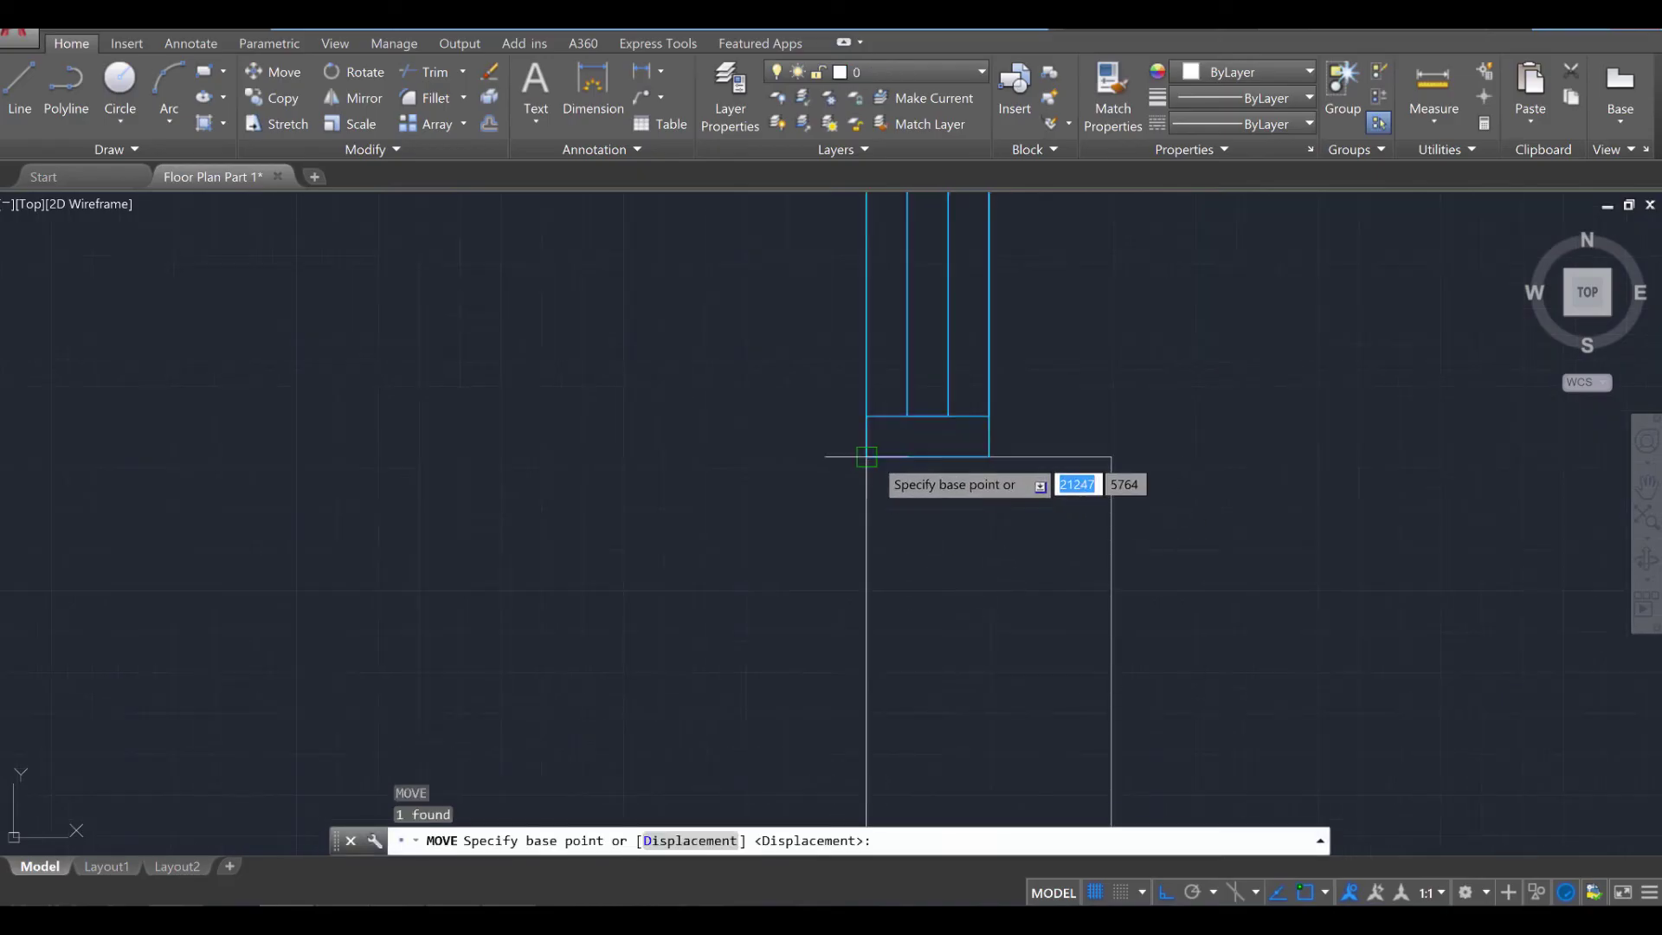
left_click(866, 457)
type("75")
key("Return")
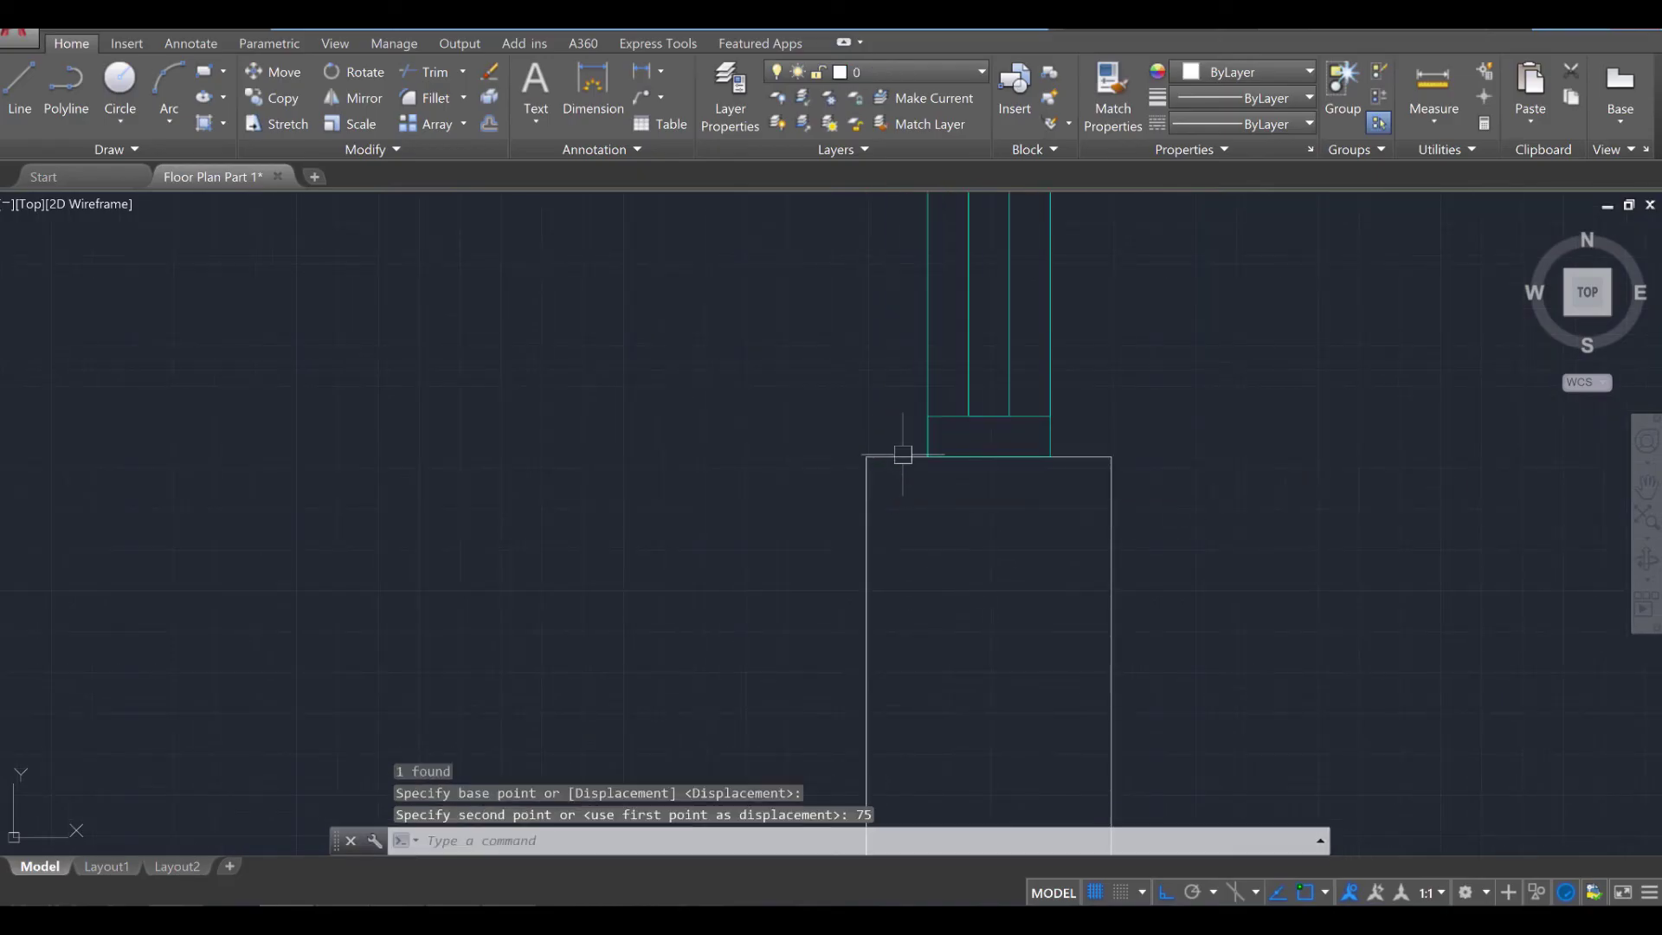
scroll(897, 459, "down", 8)
middle_click_drag(660, 433, 767, 506)
scroll(767, 506, "up", 6)
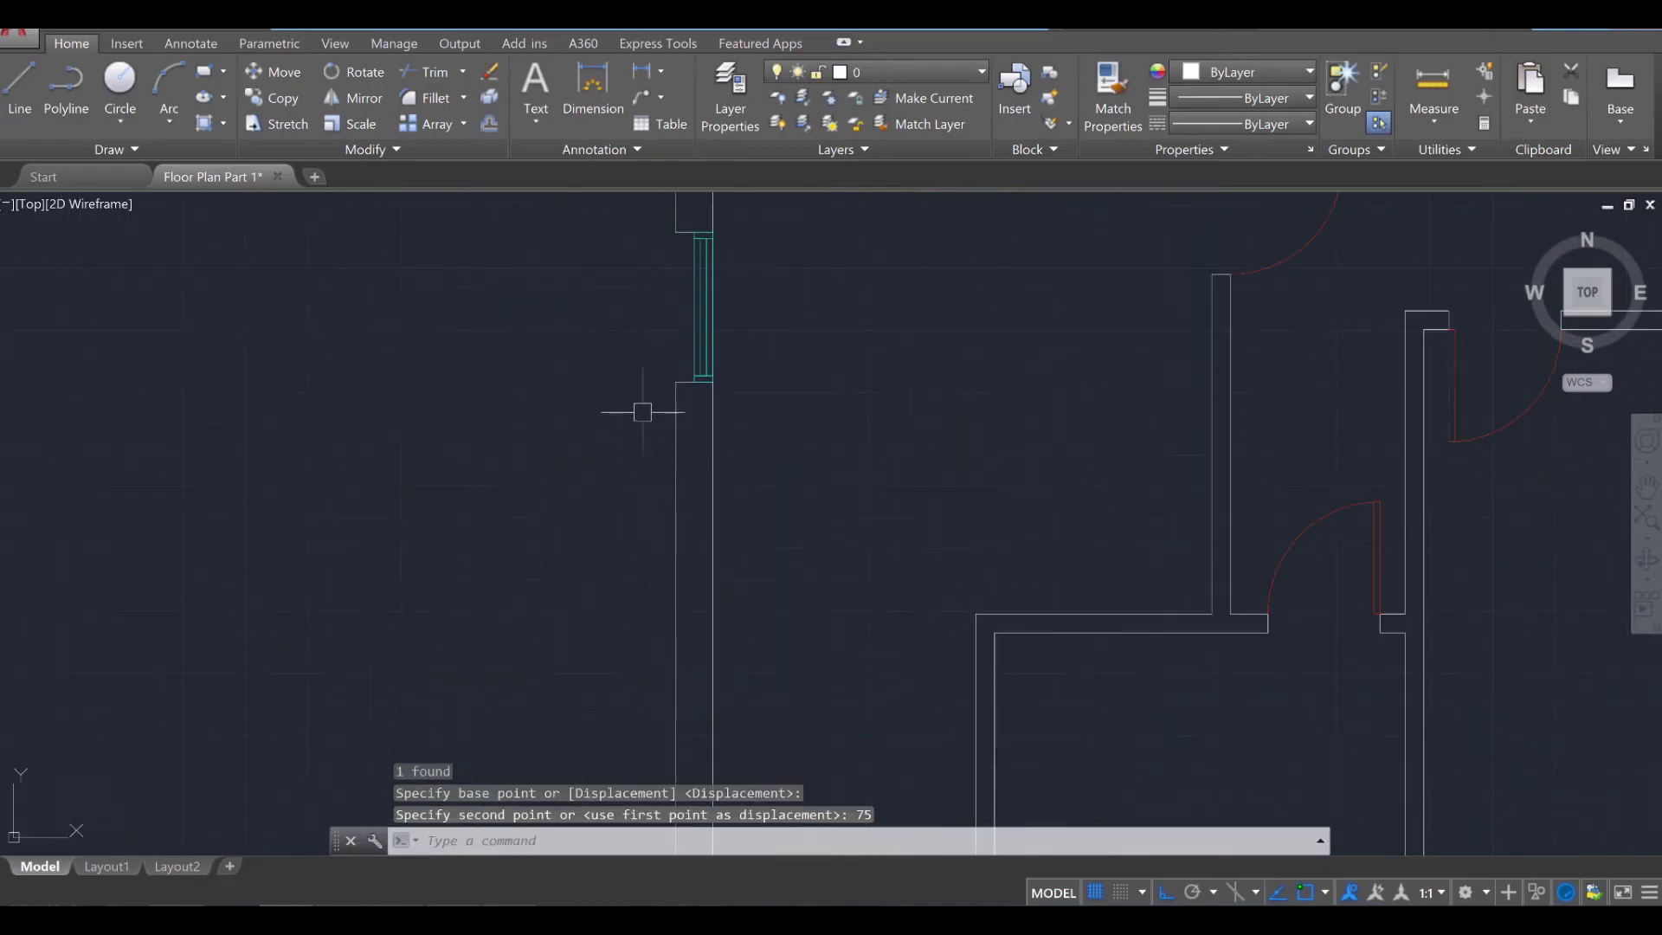
left_click(650, 645)
middle_click_drag(797, 251, 752, 606)
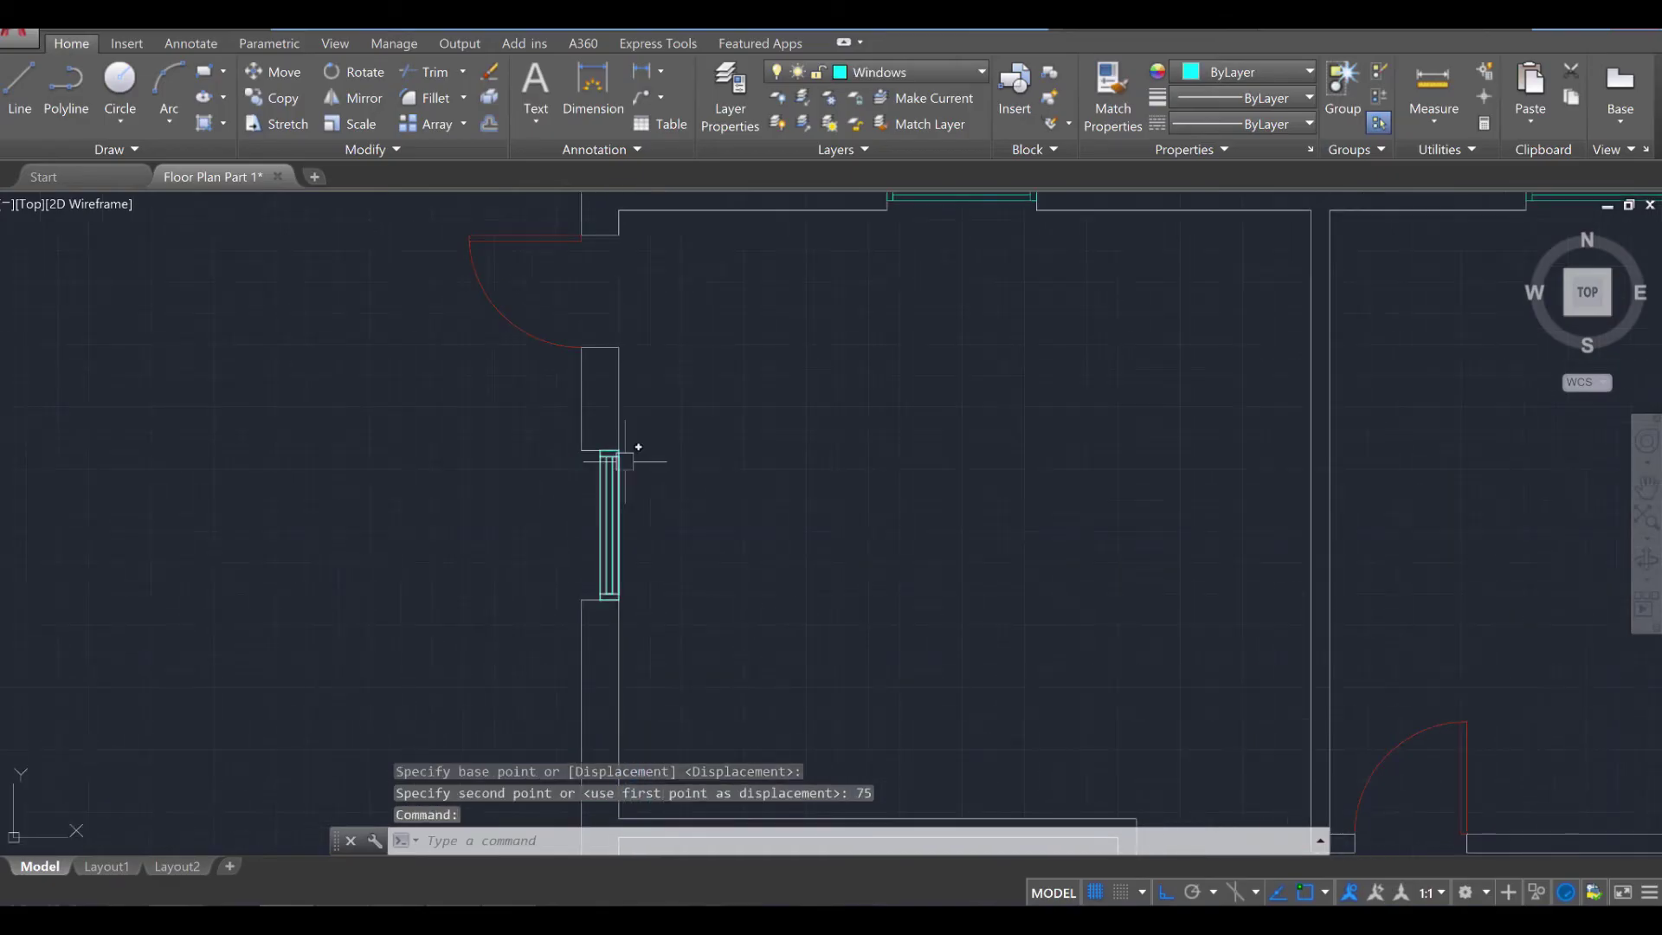
left_click(608, 459)
type("m")
key("Return")
scroll(618, 450, "up", 6)
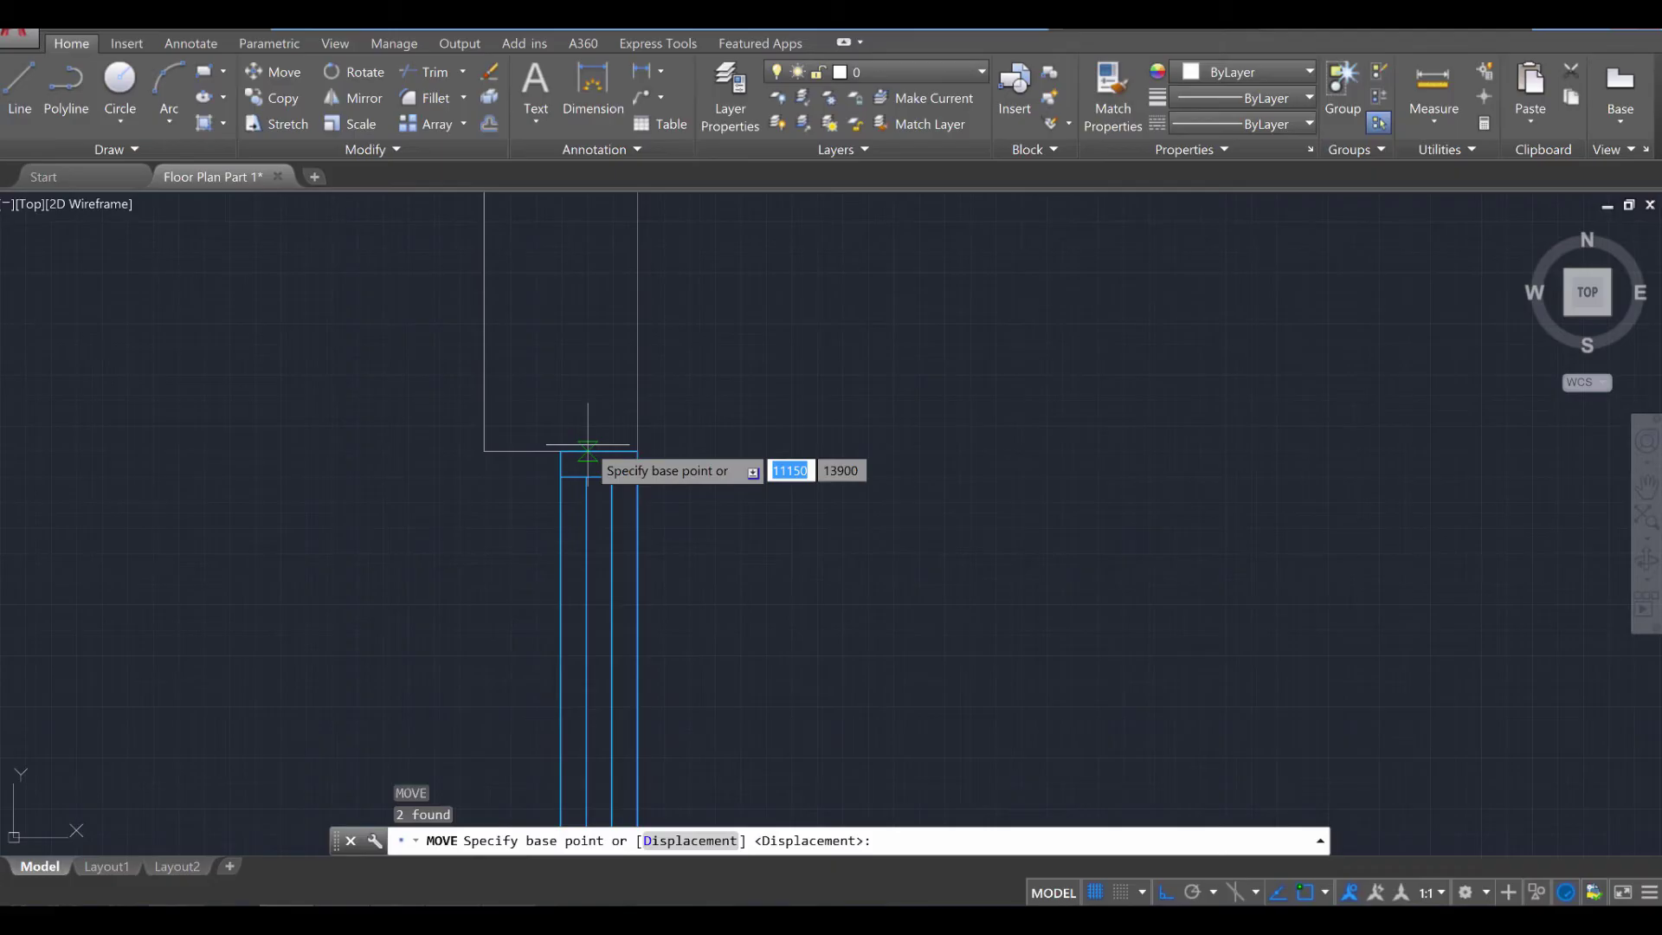
key("Escape")
Move both west wall windows together 75 outward from a window's lower-right corner to centre them in the wall thickness.
scroll(650, 588, "down", 6)
middle_click_drag(703, 713, 735, 468)
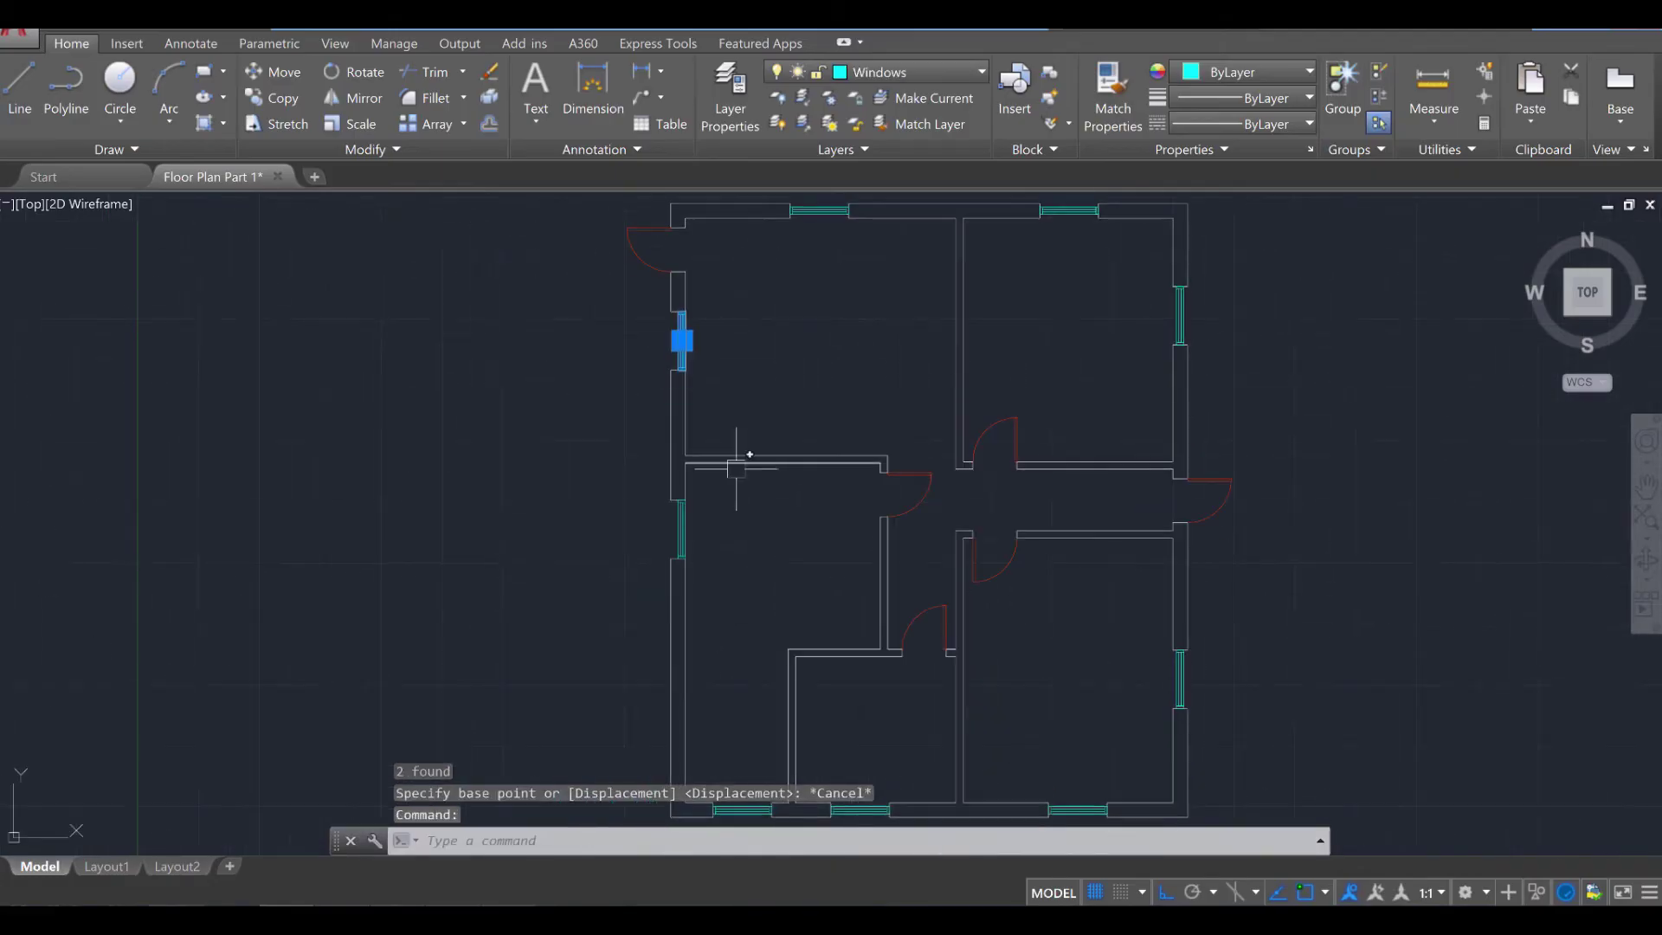
scroll(744, 512, "up", 6)
scroll(739, 414, "up", 6)
key("space")
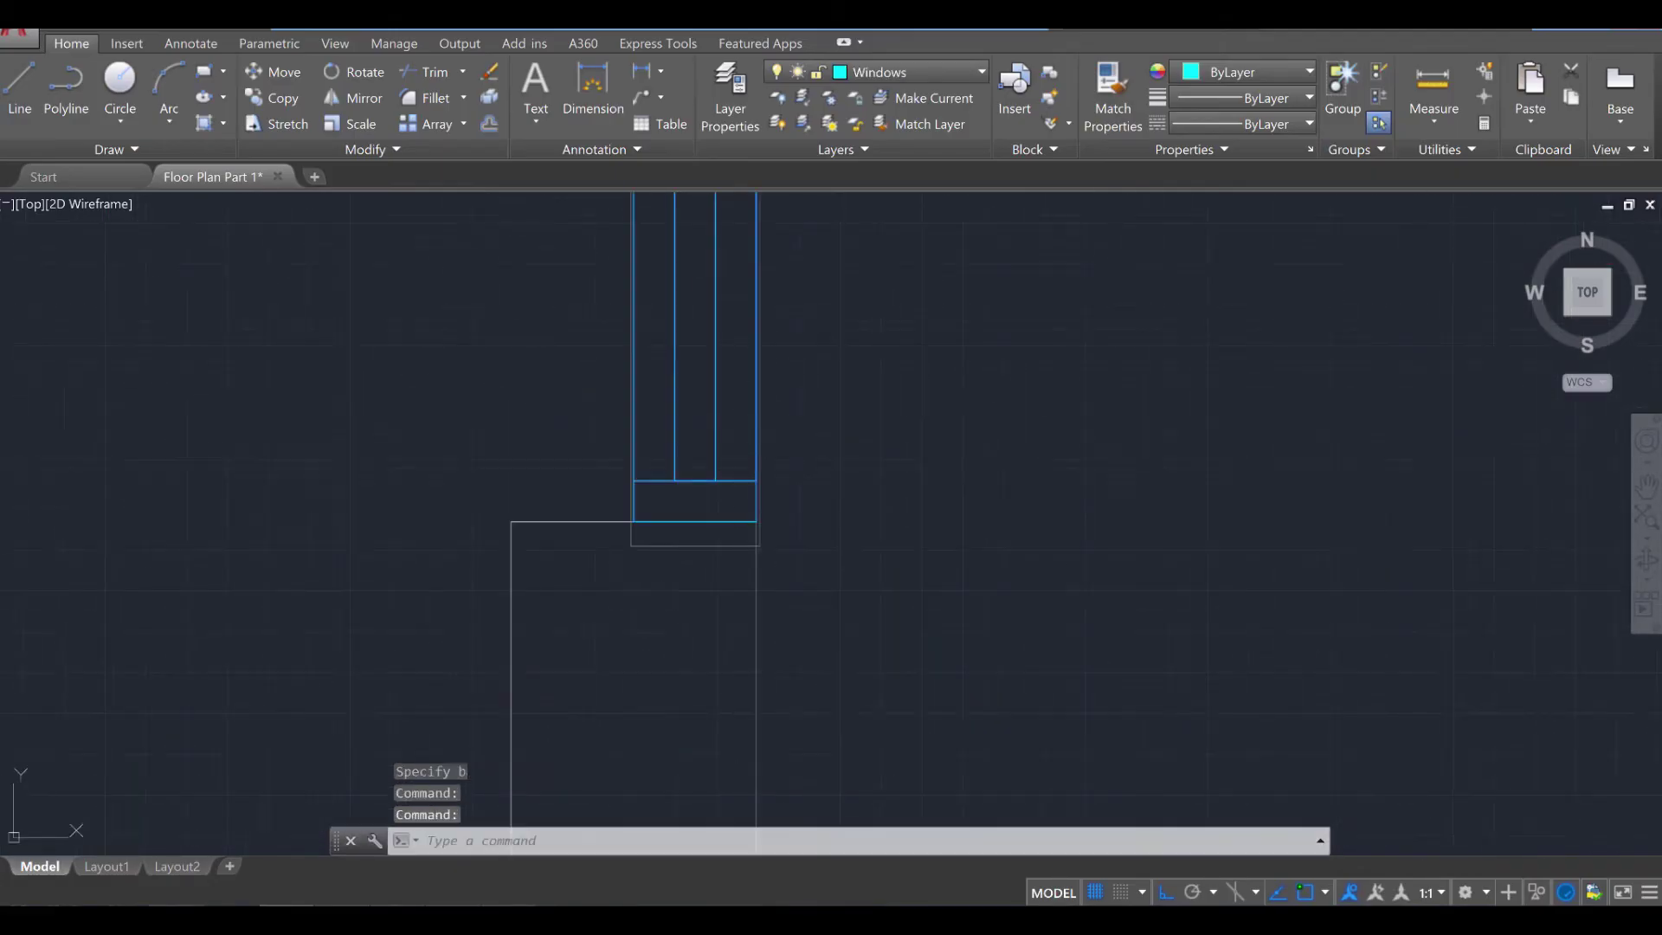
left_click(756, 521)
type("75")
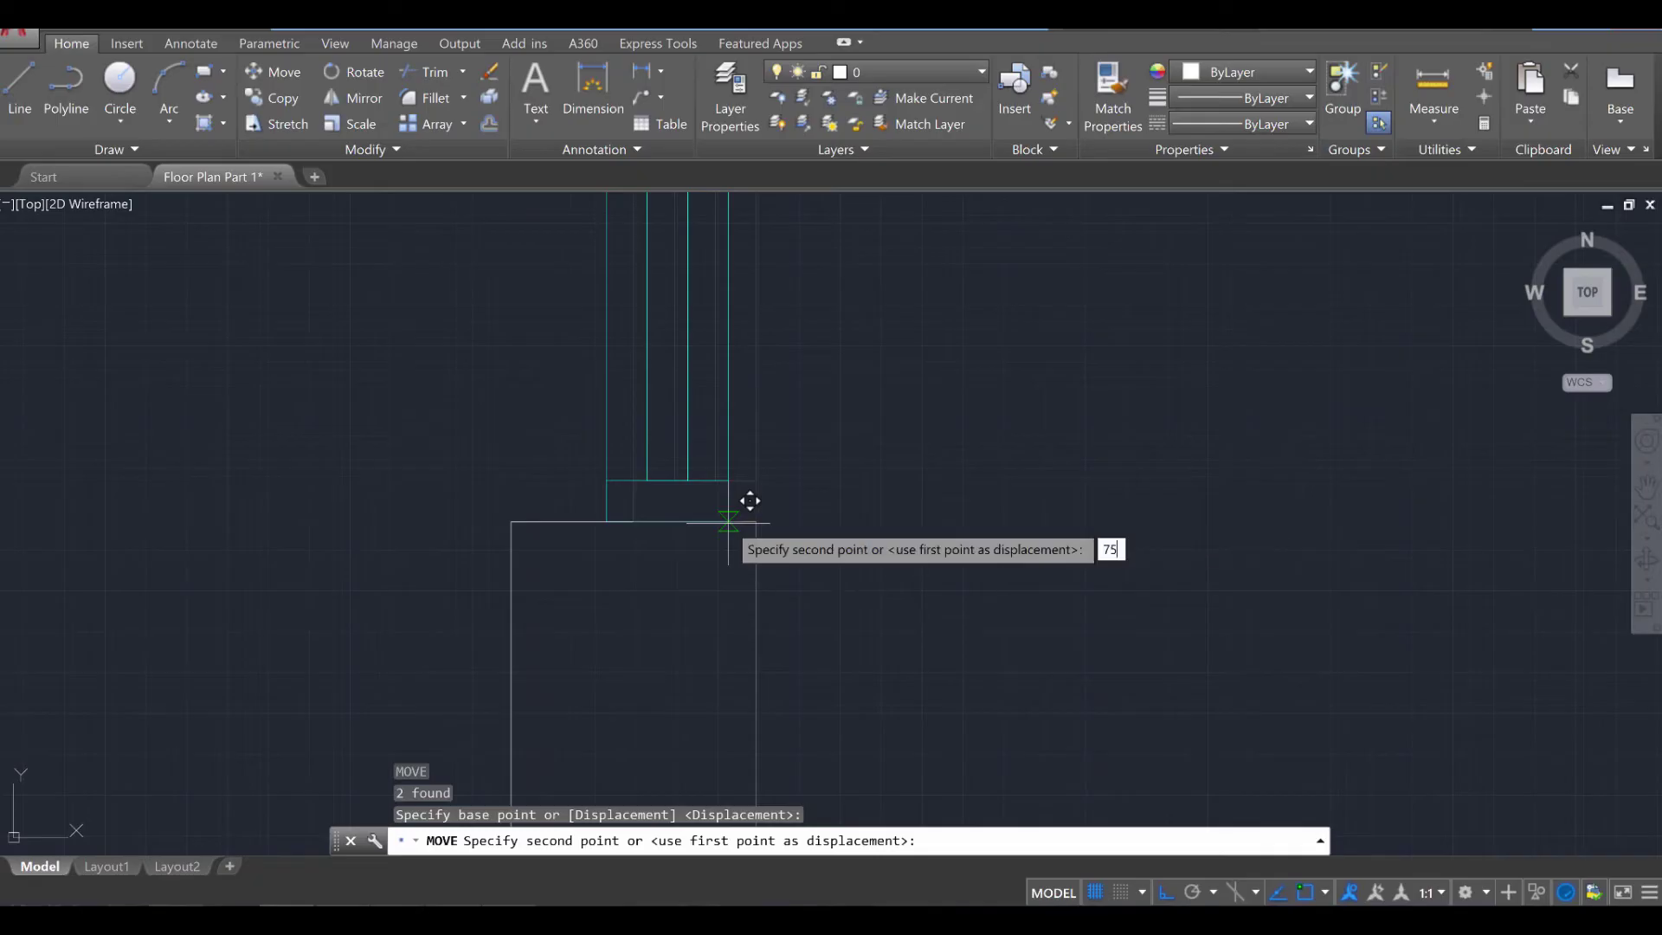
key("Return")
scroll(735, 519, "down", 5)
scroll(731, 526, "down", 6)
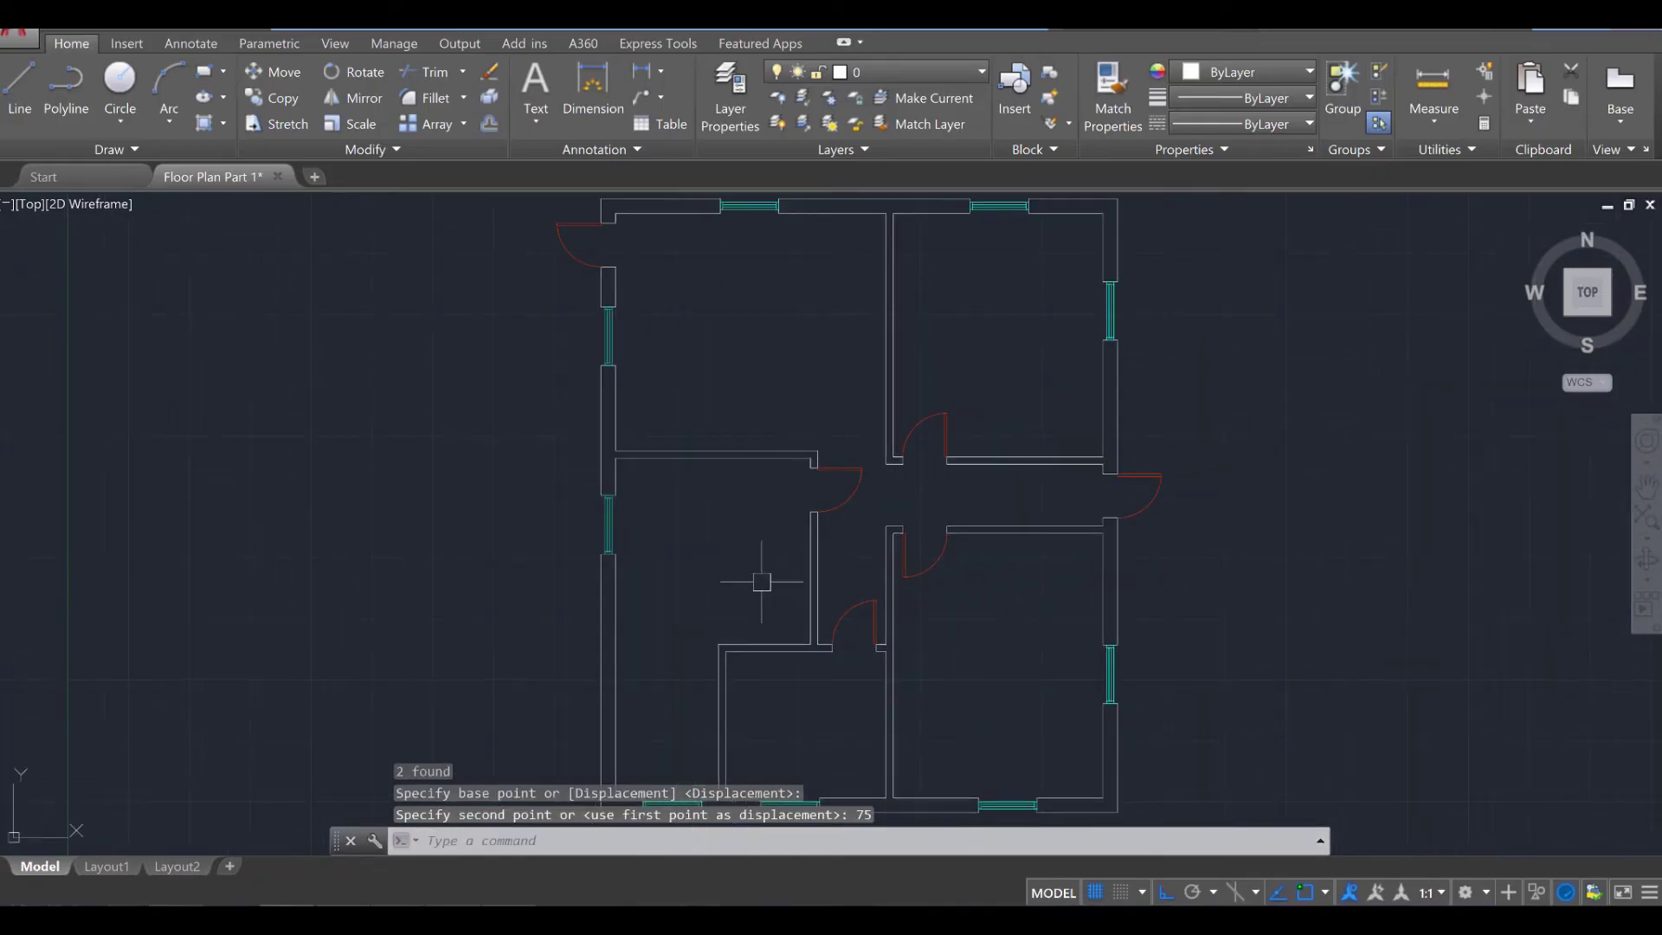
scroll(753, 537, "up", 2)
scroll(779, 531, "down", 2)
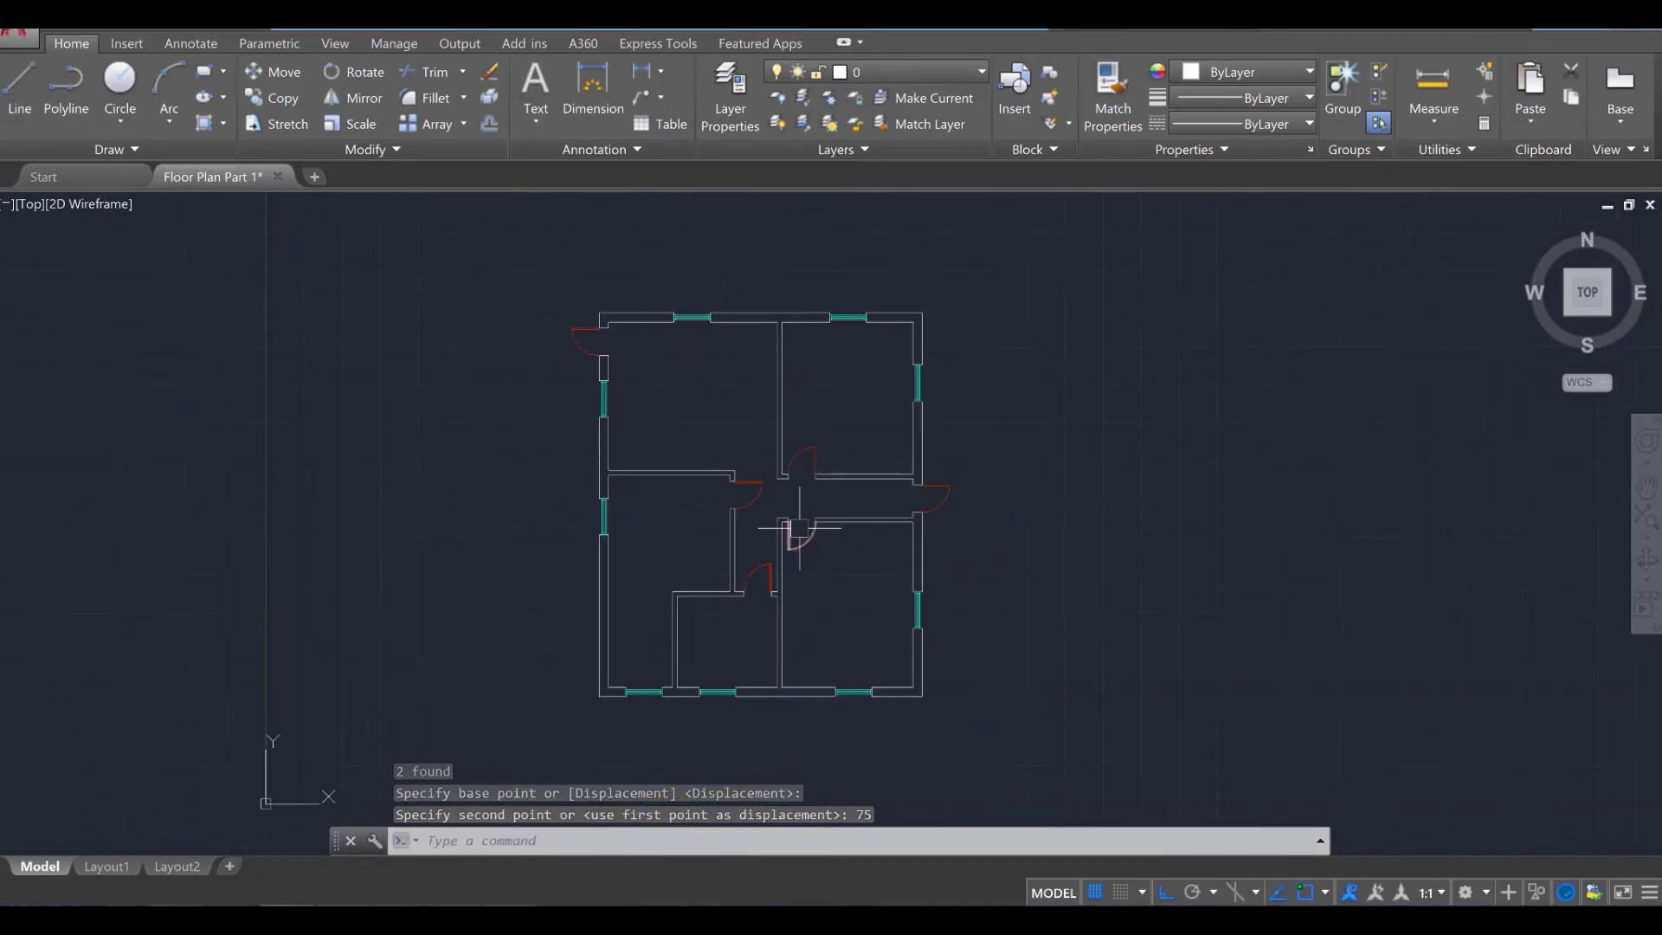
key("Escape")
Add single-line text "Bedroom 1" at height 250 and rotation 0 in the south-east room, and nudge it towards the room's centre.
scroll(790, 586, "up", 5)
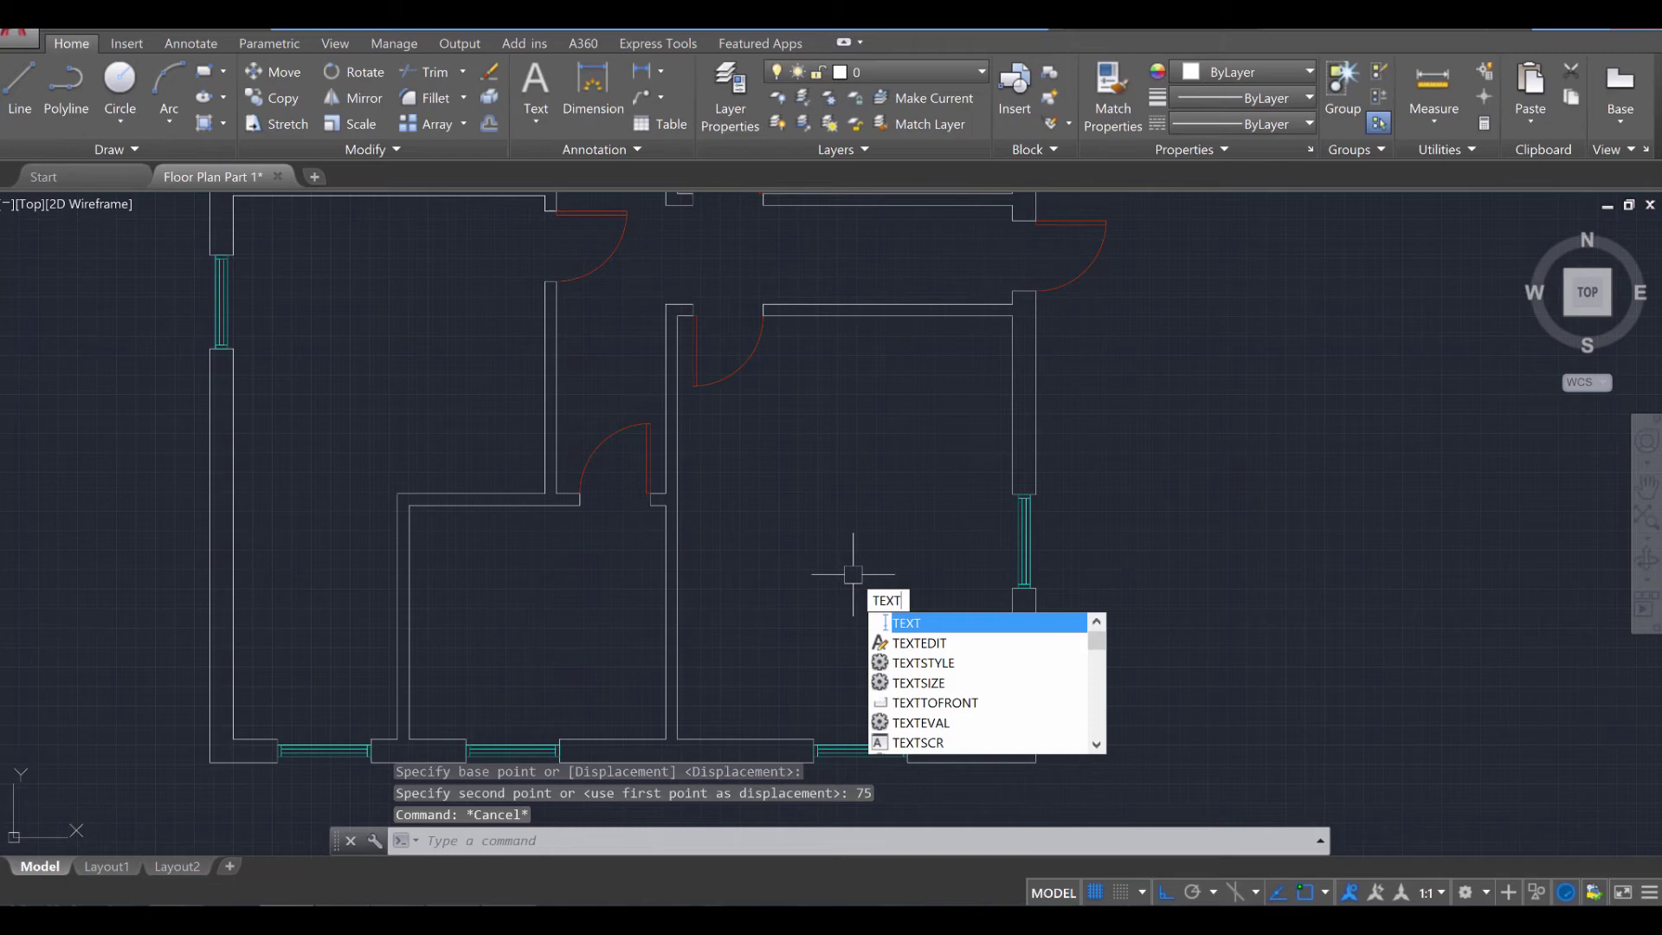
key("Return")
scroll(828, 572, "up", 2)
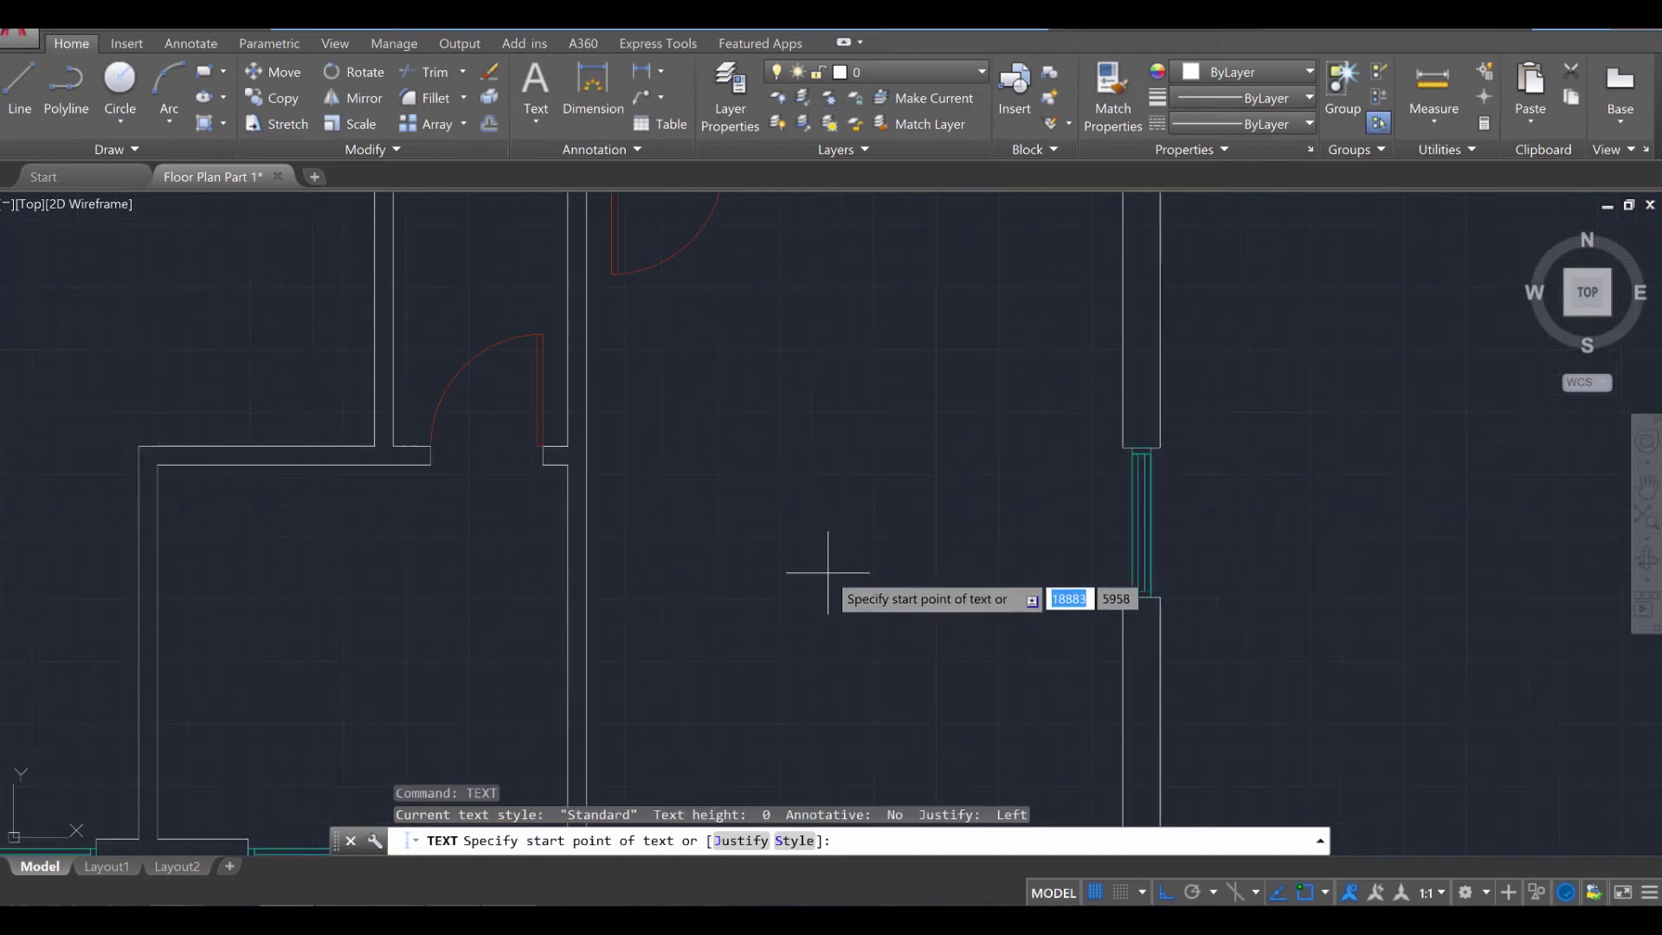
left_click(741, 547)
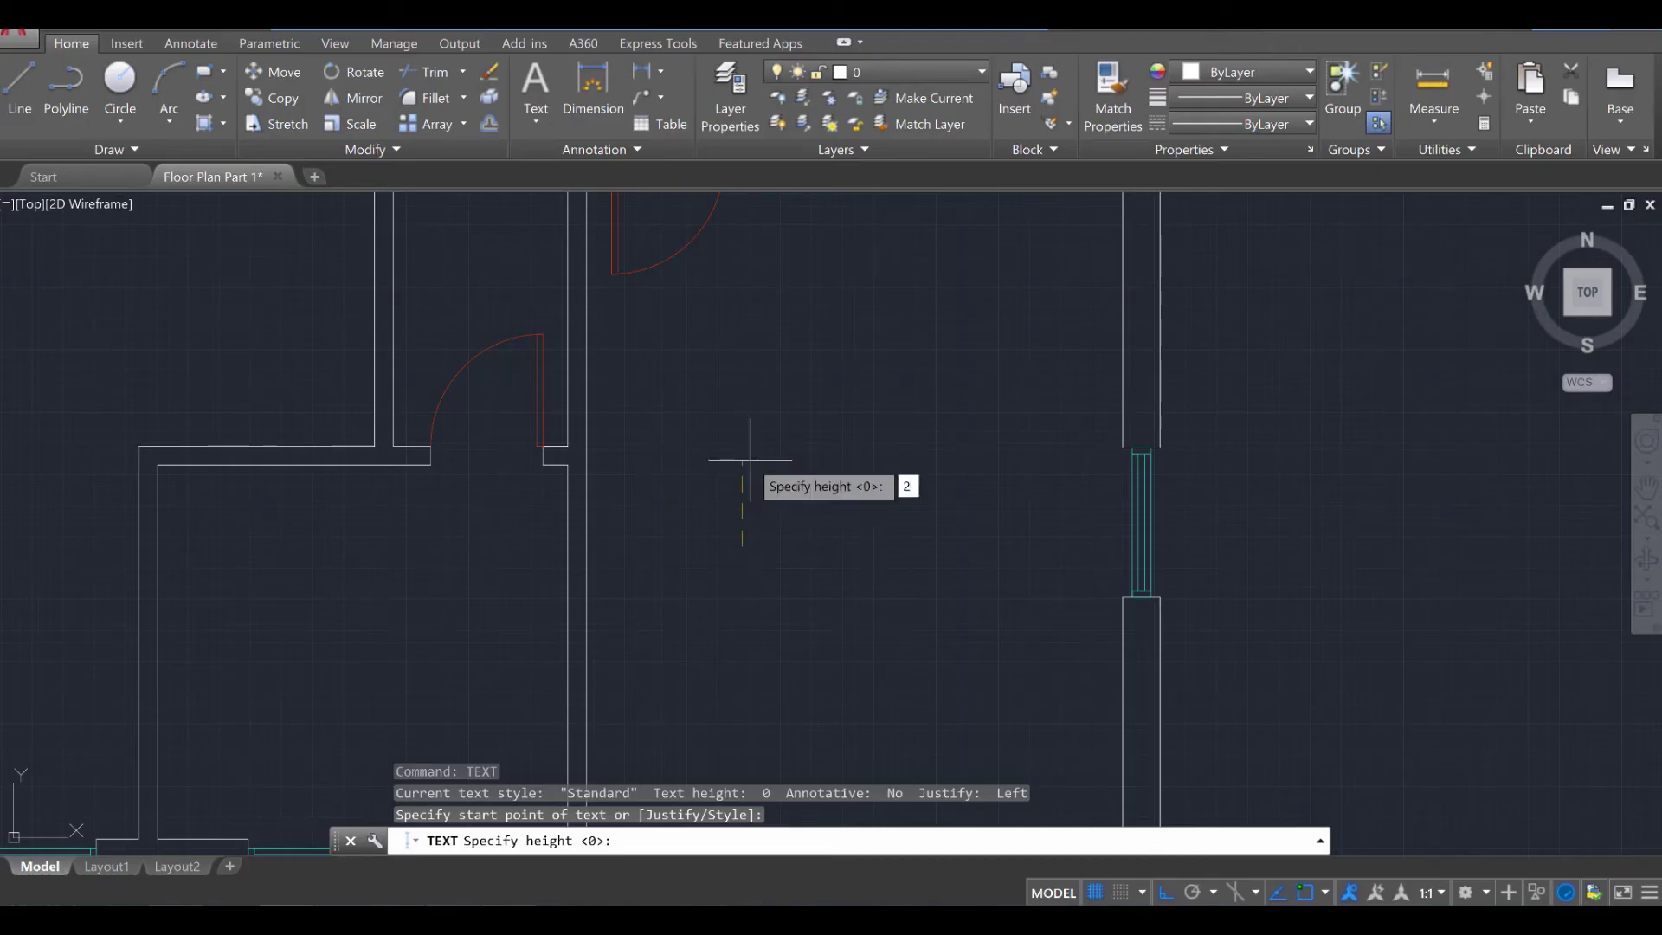
key("Return")
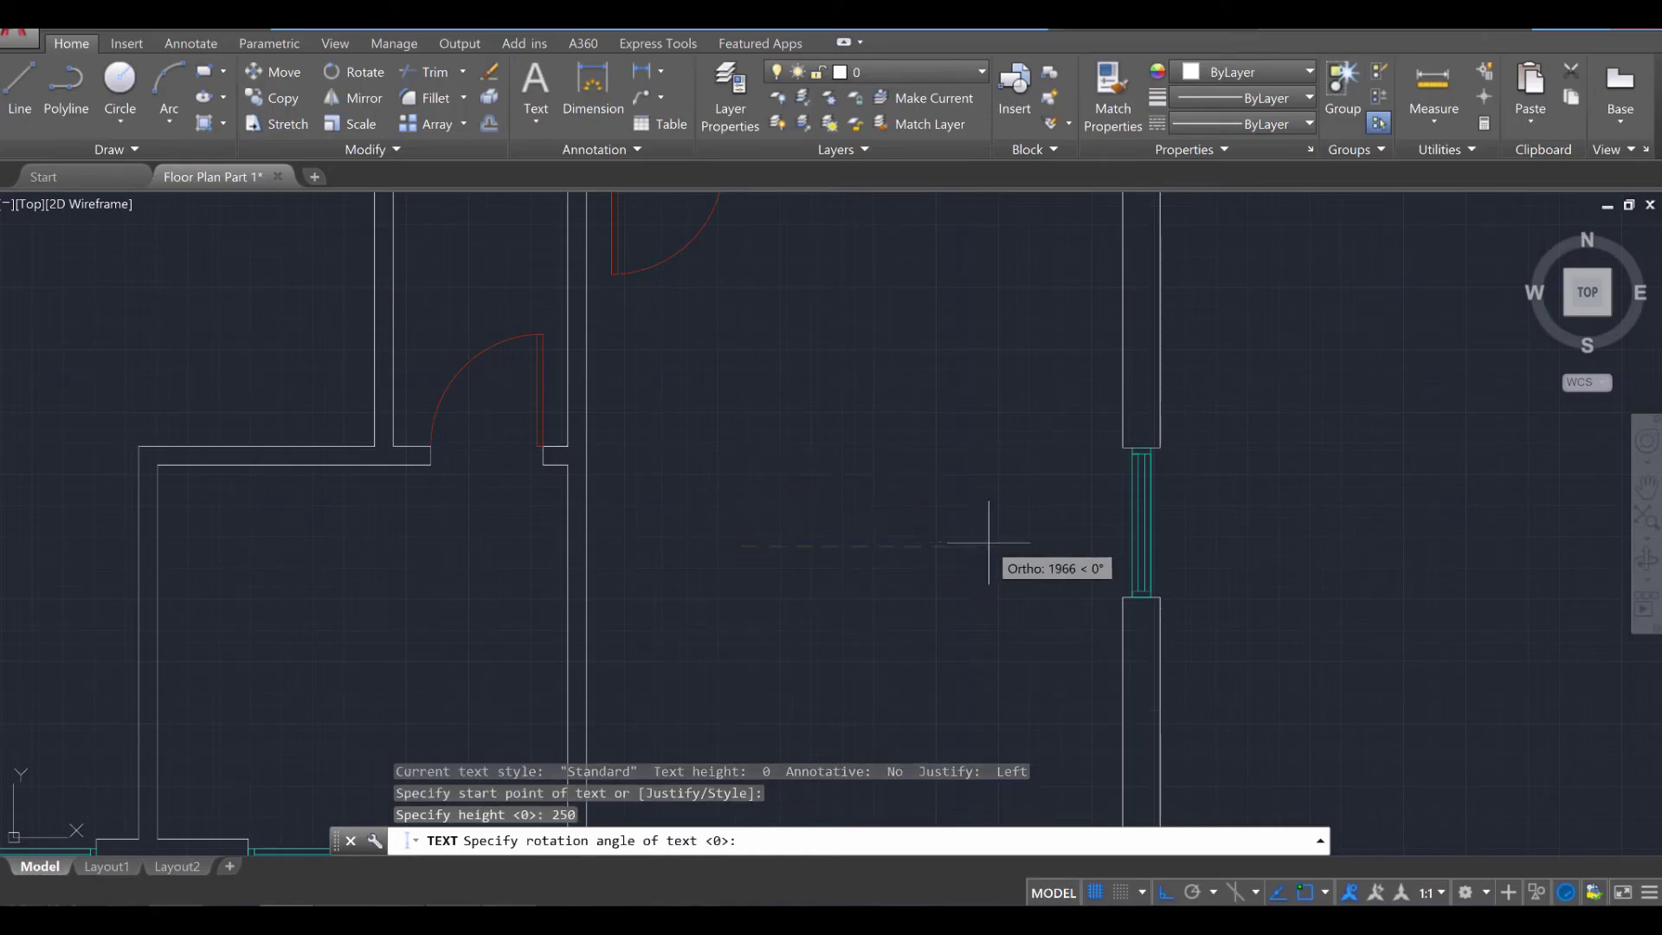
key("Return")
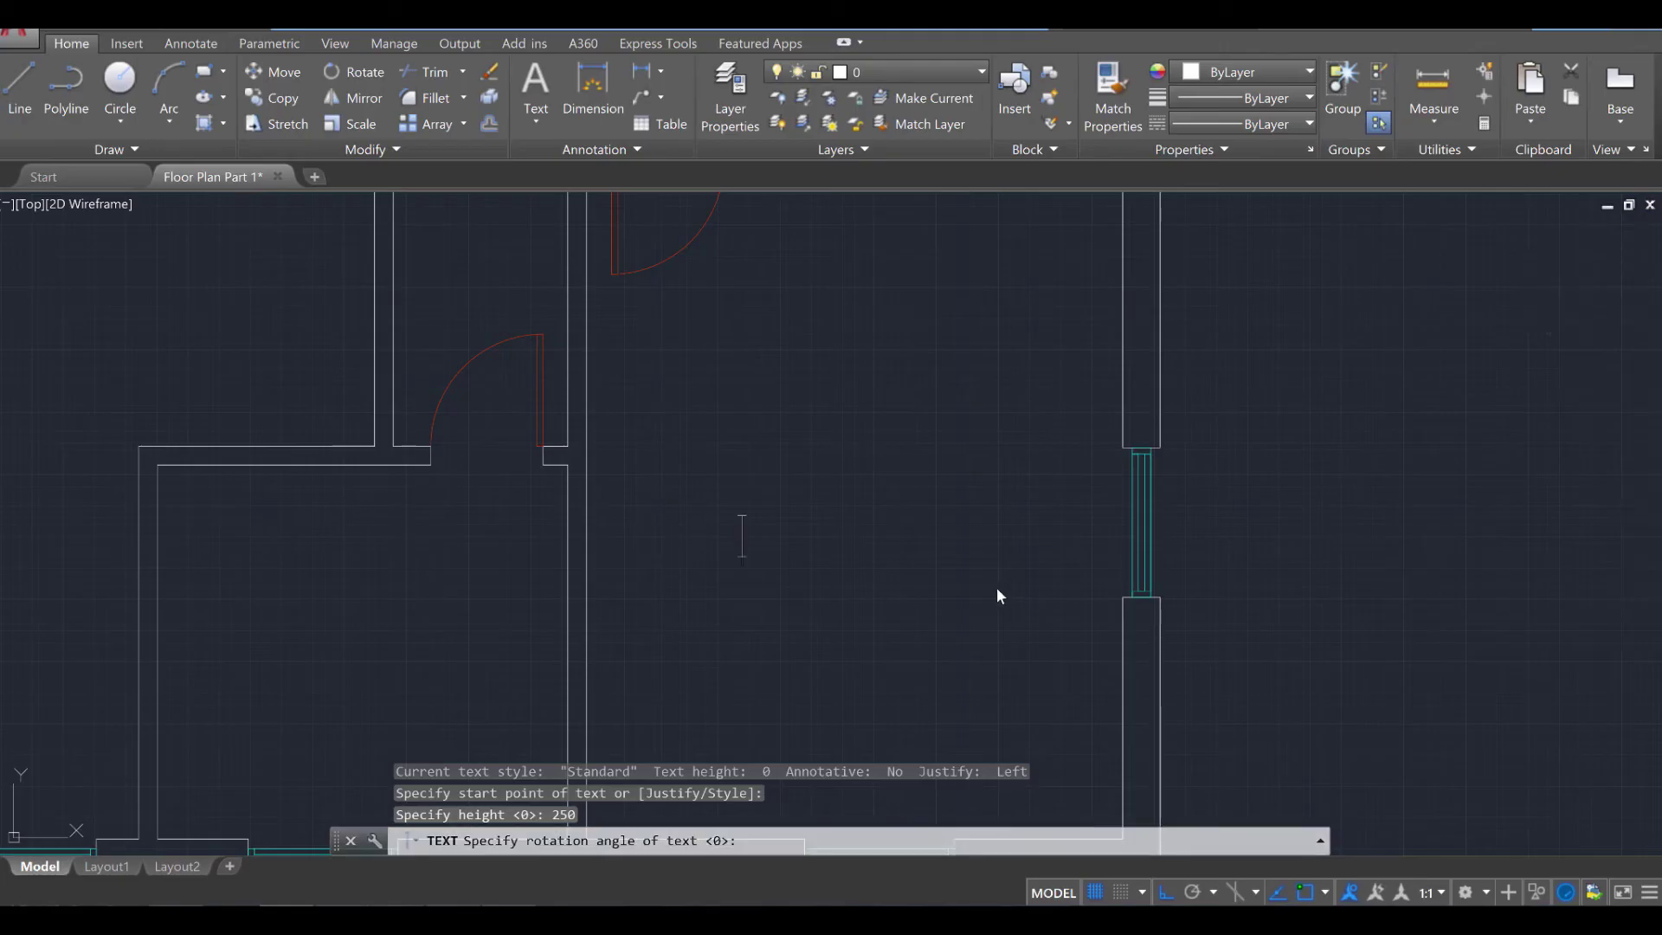
scroll(997, 591, "down", 5)
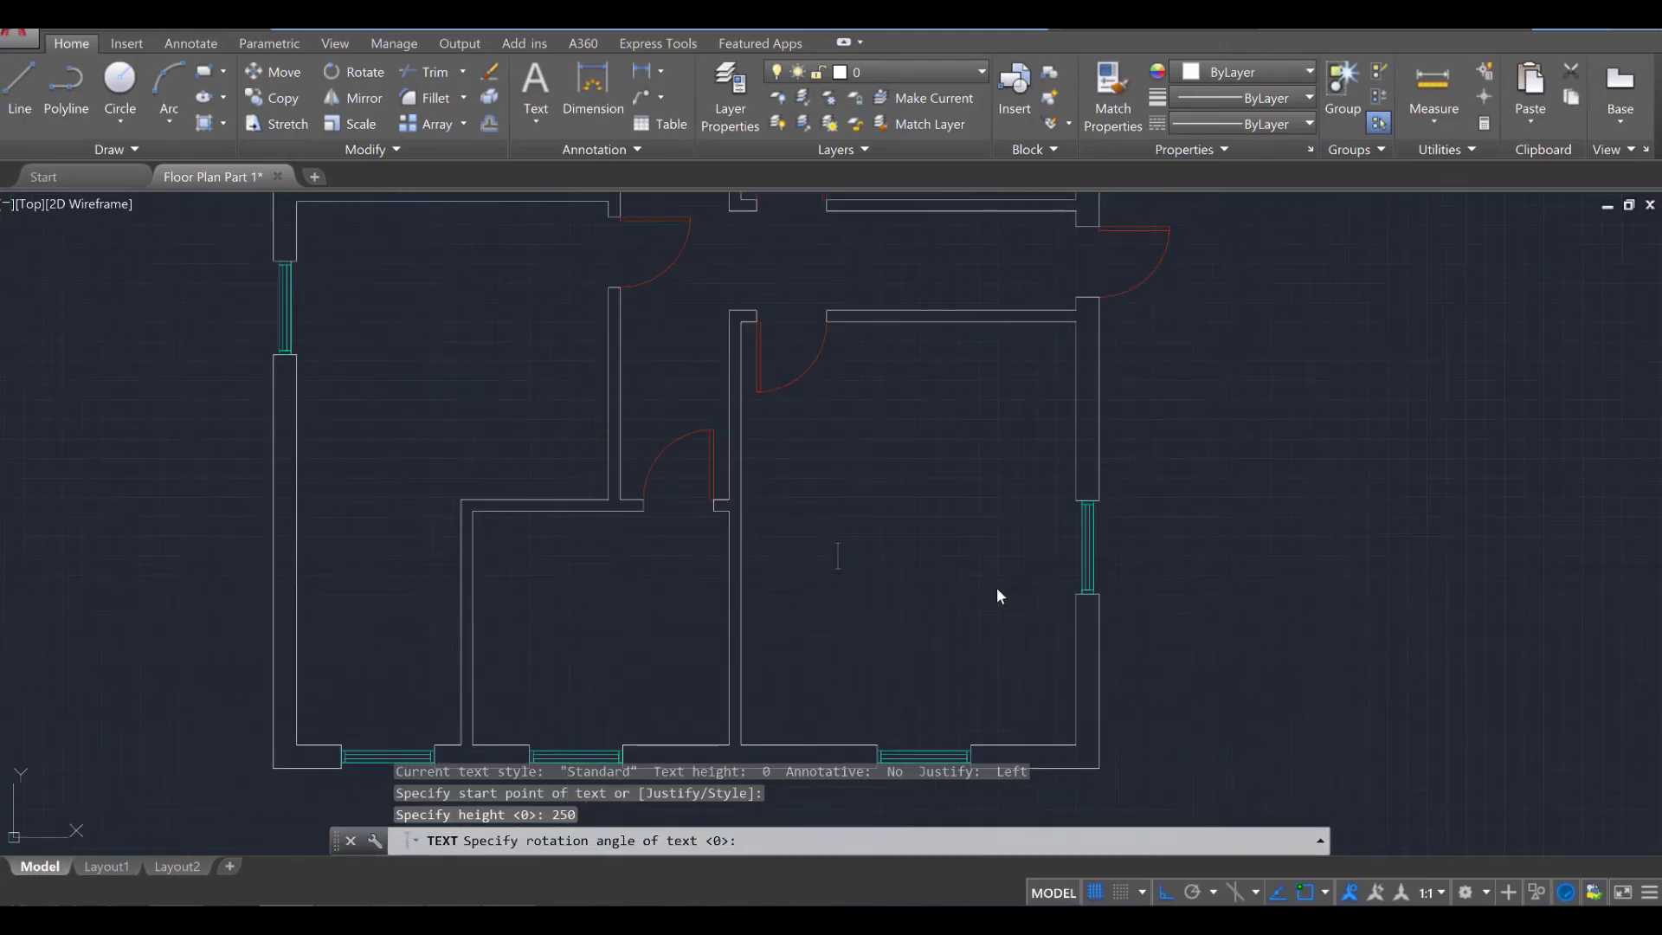
type("Bedroom 1")
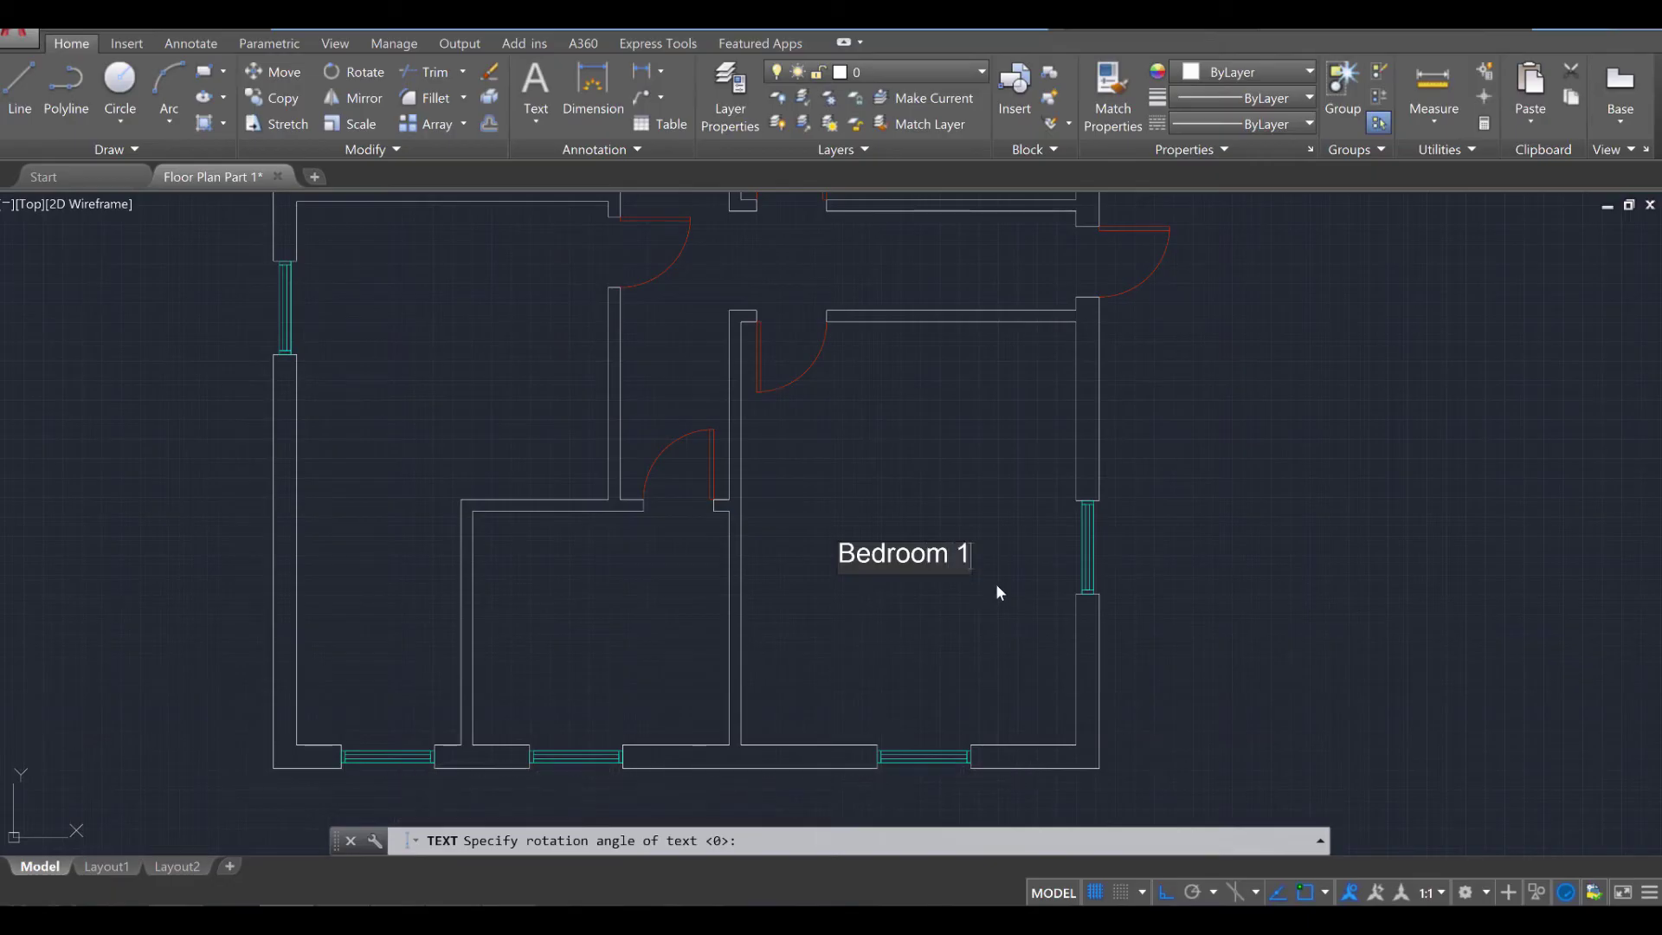
left_click(1008, 446)
key("Escape")
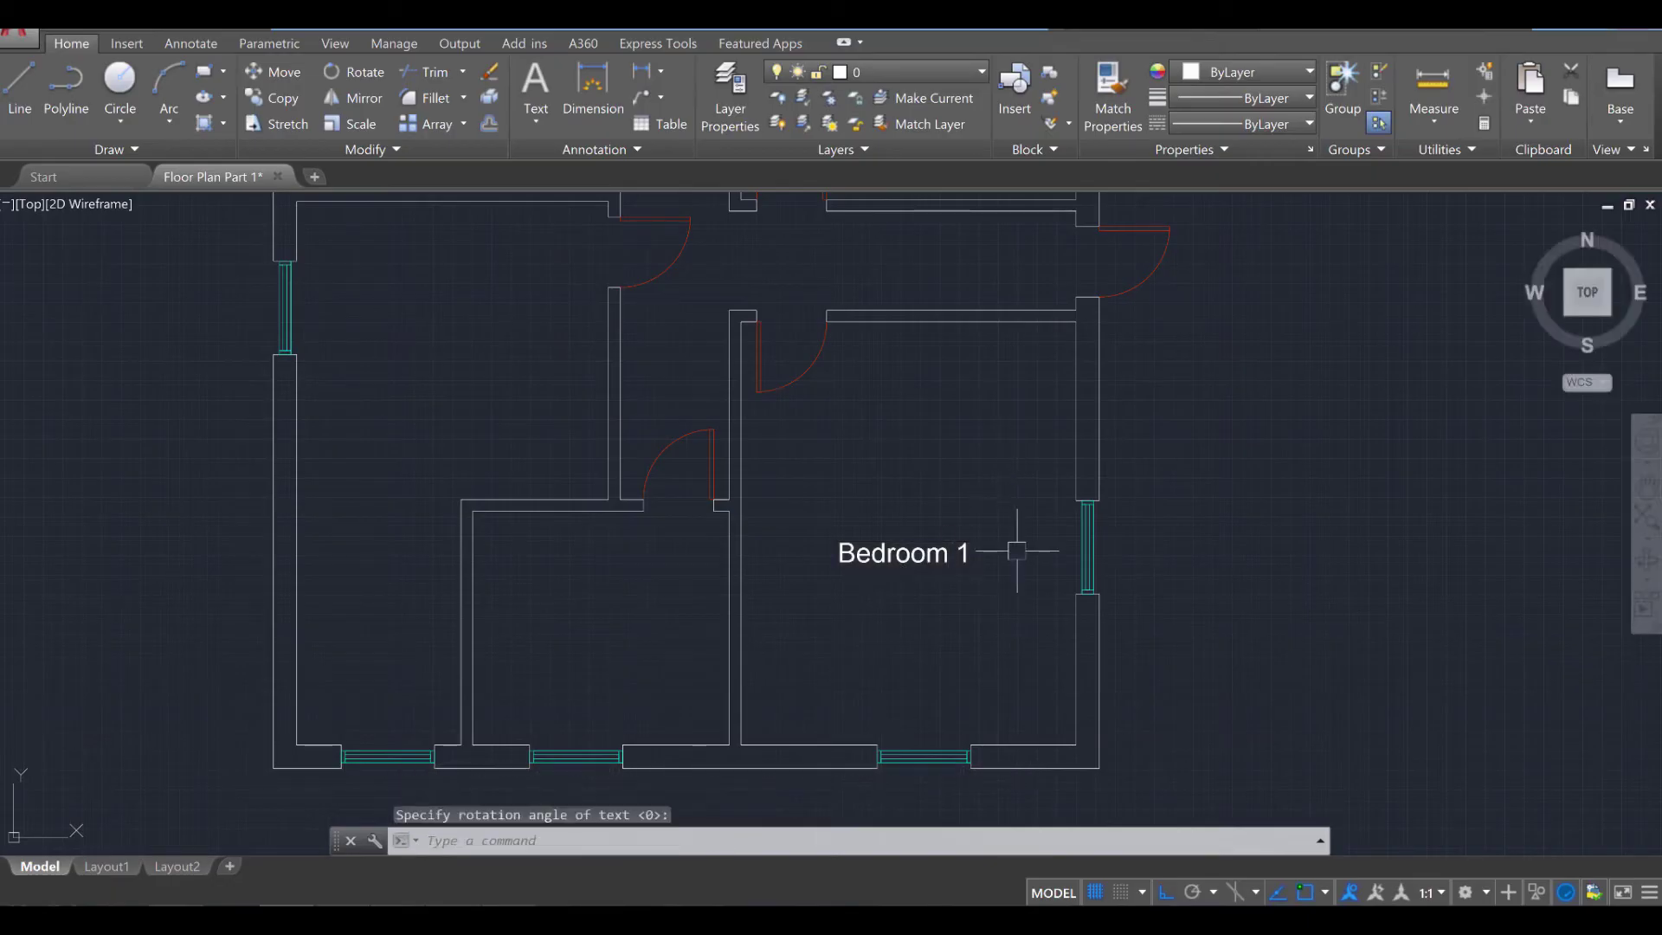
left_click(907, 554)
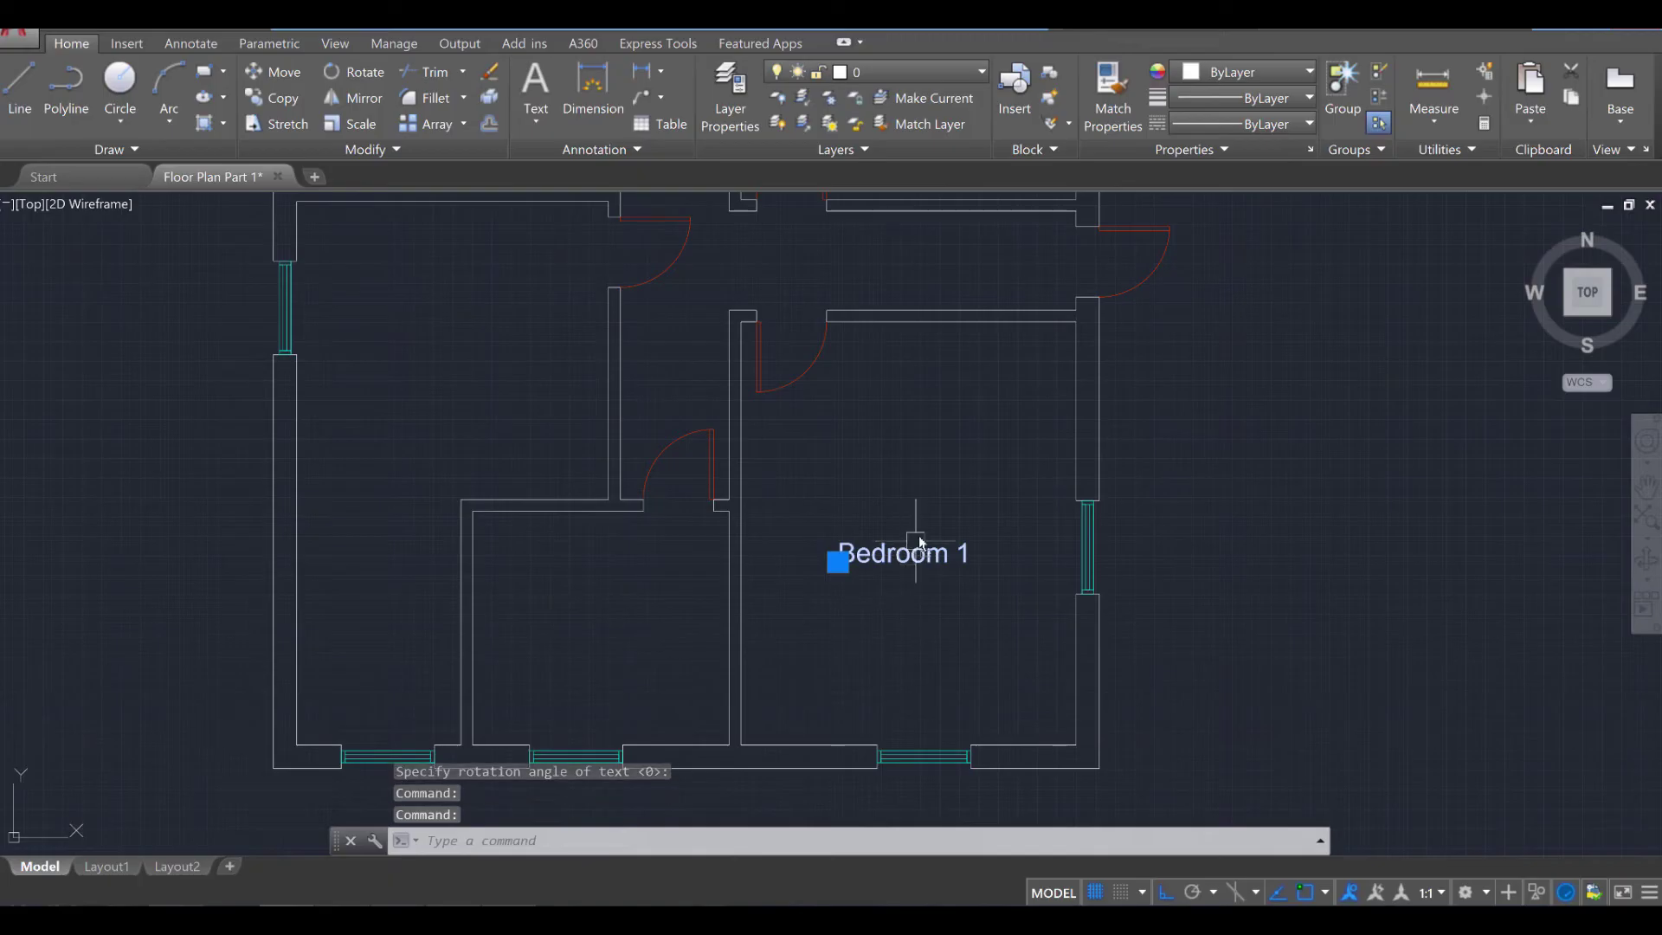
left_click_drag(907, 561, 922, 551)
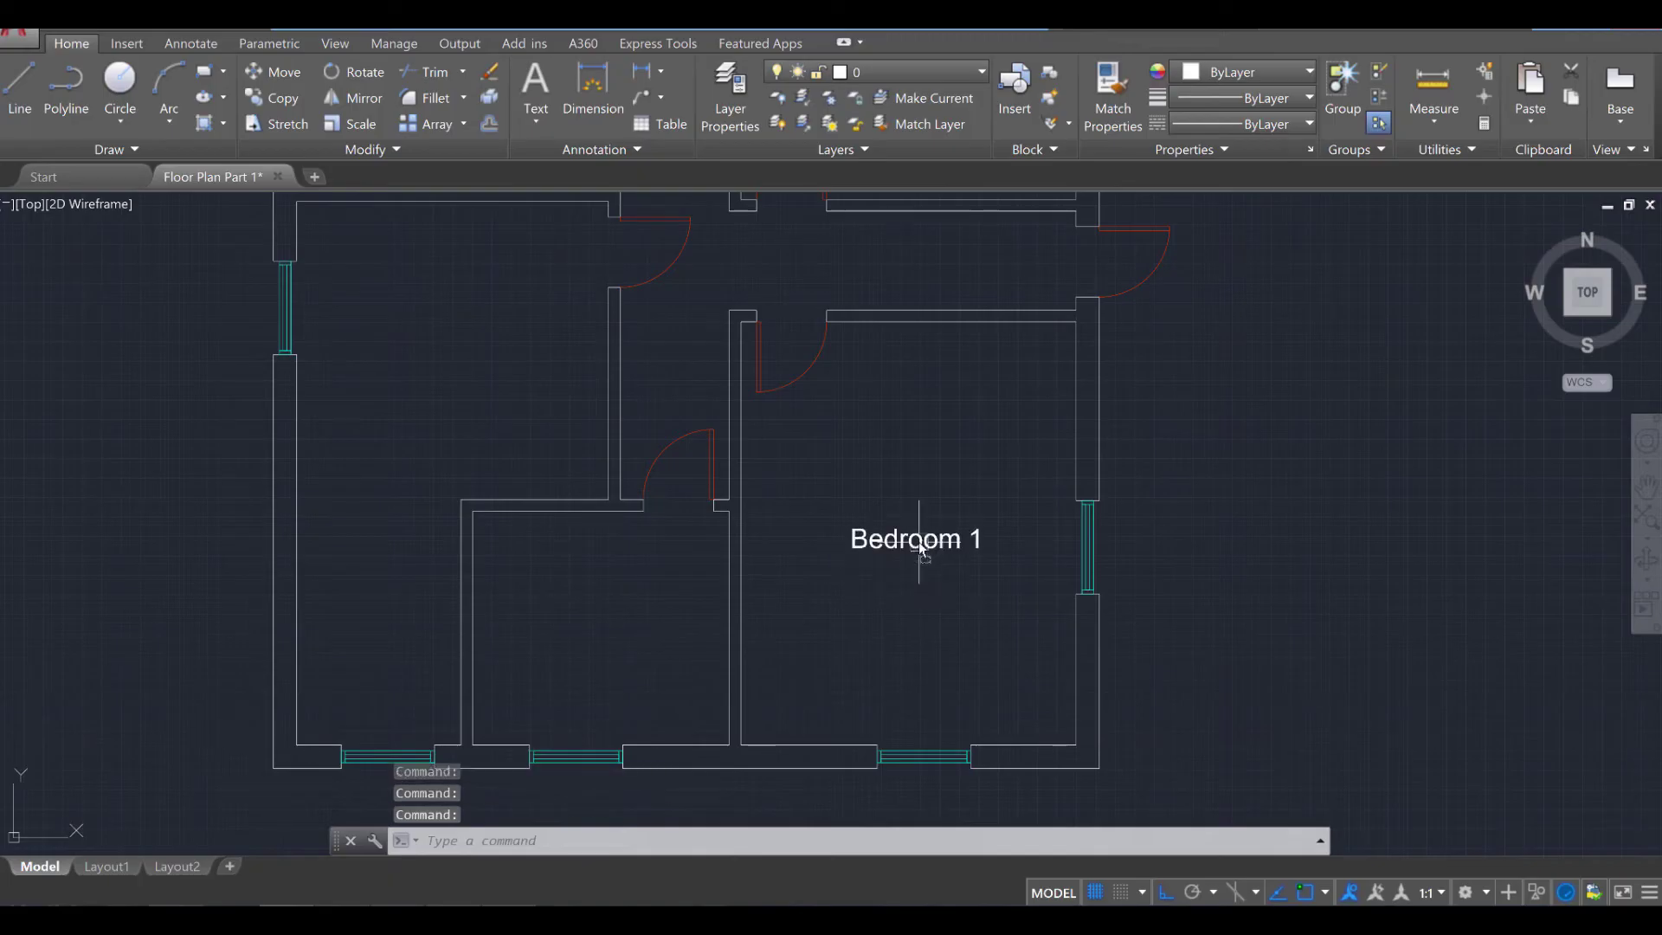
Copy the "Bedroom 1" label once into the small south room, once into the west room and twice into the north-east room.
key("Return")
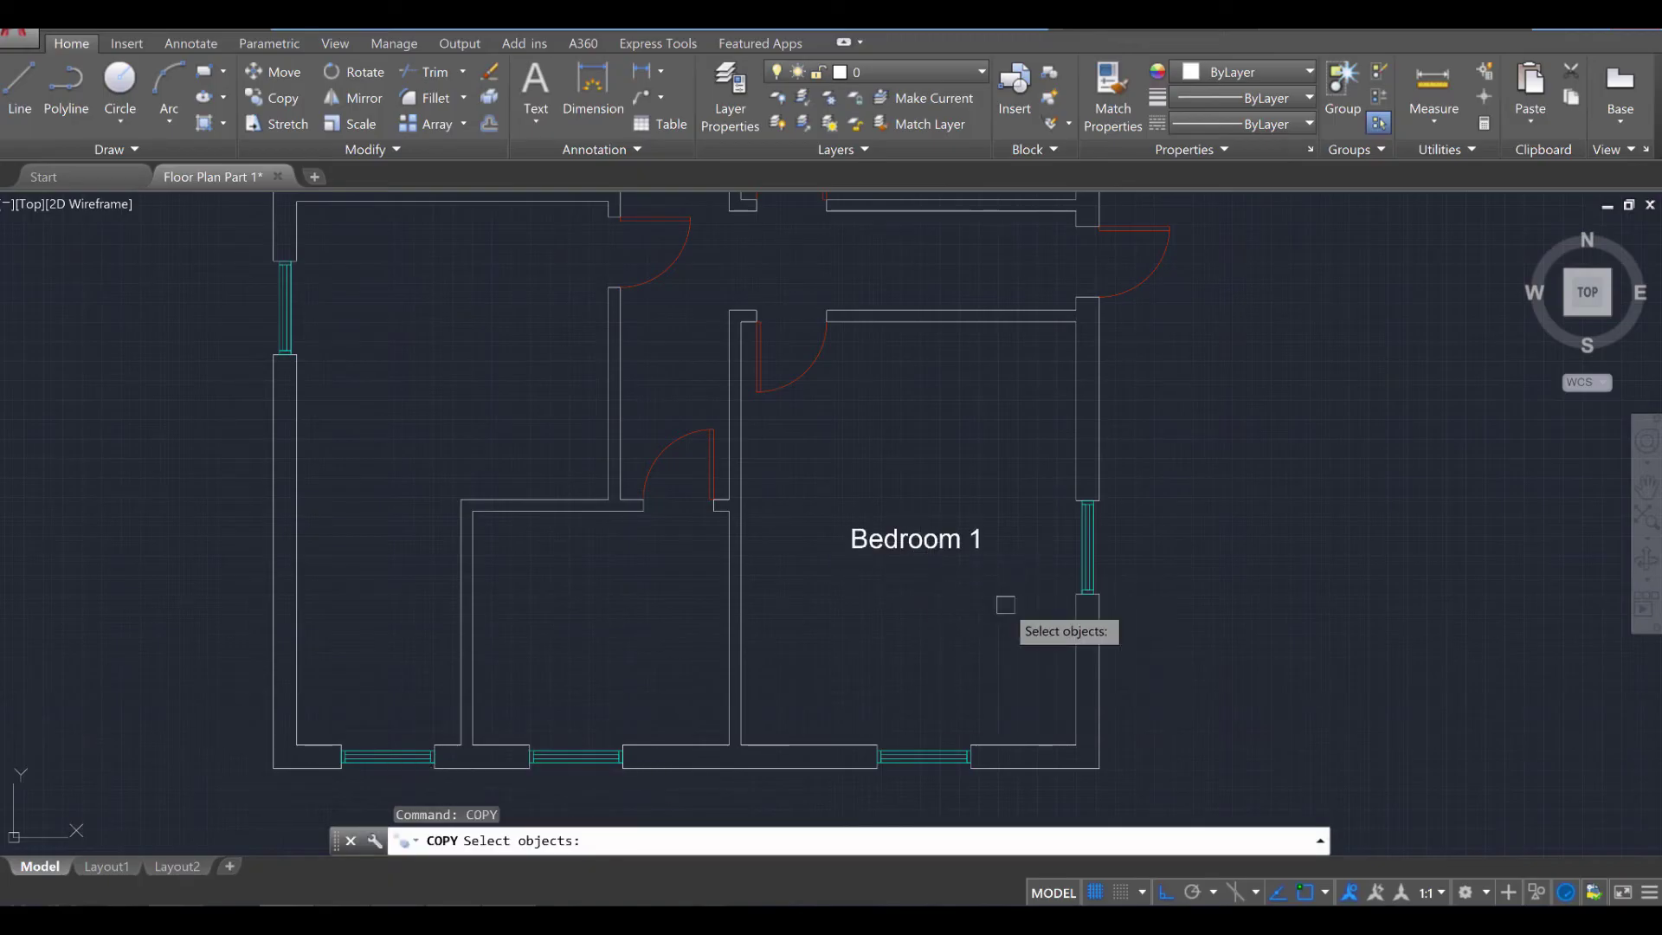
left_click(1007, 598)
left_click(837, 500)
key("Return")
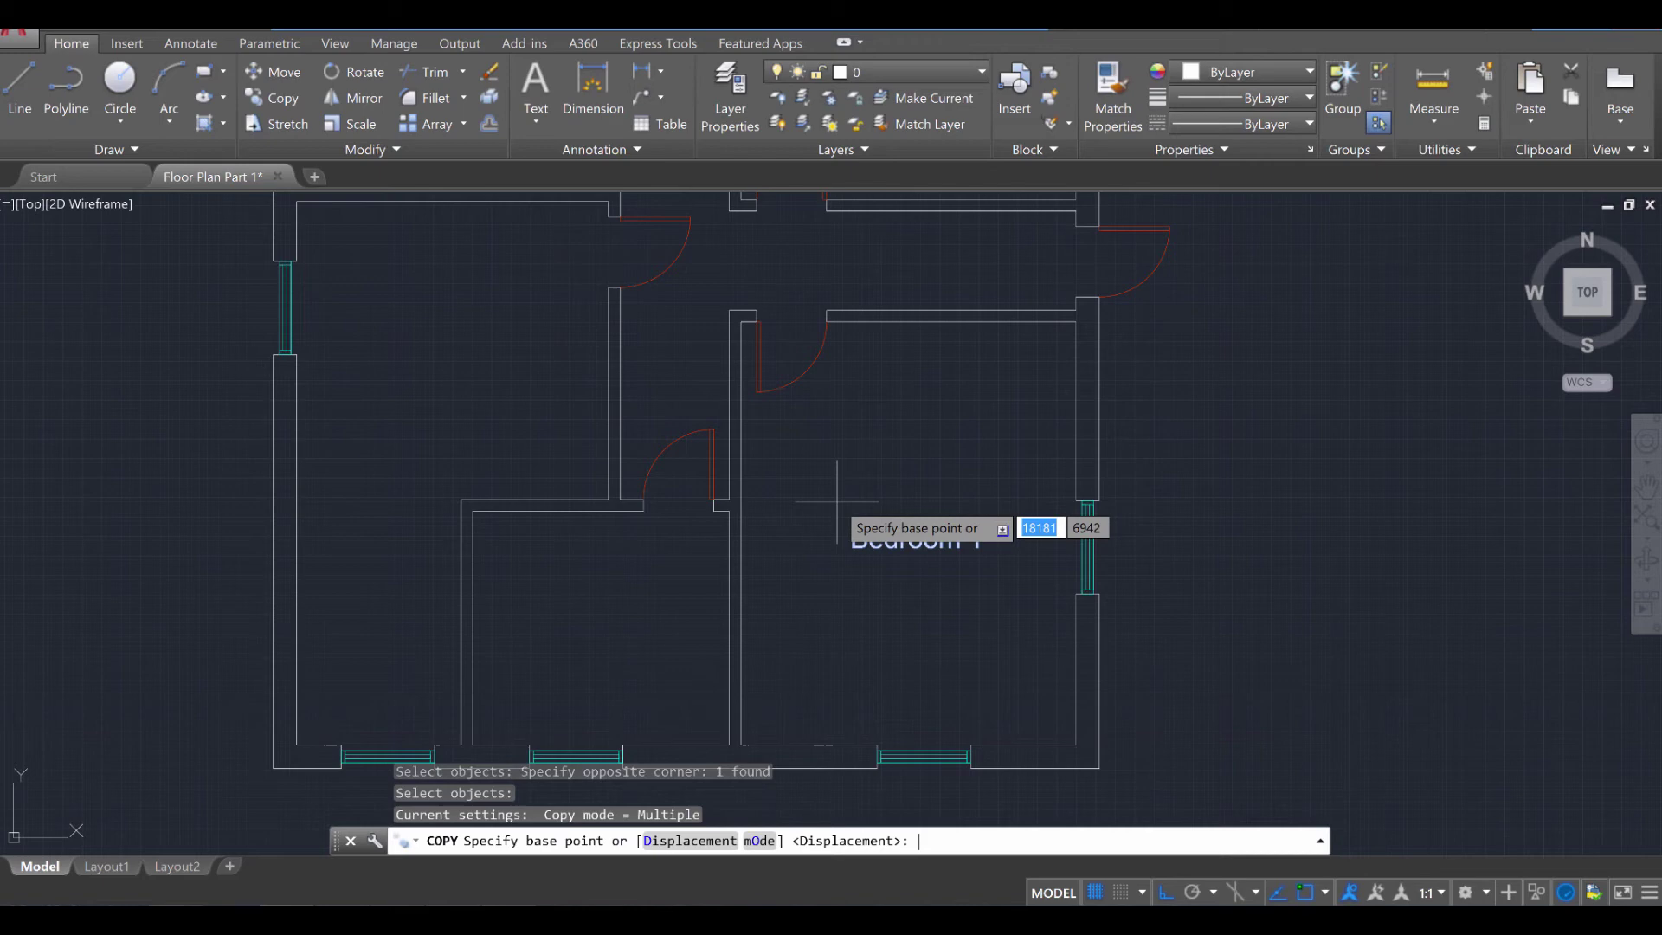
left_click(855, 548)
scroll(900, 376, "down", 4)
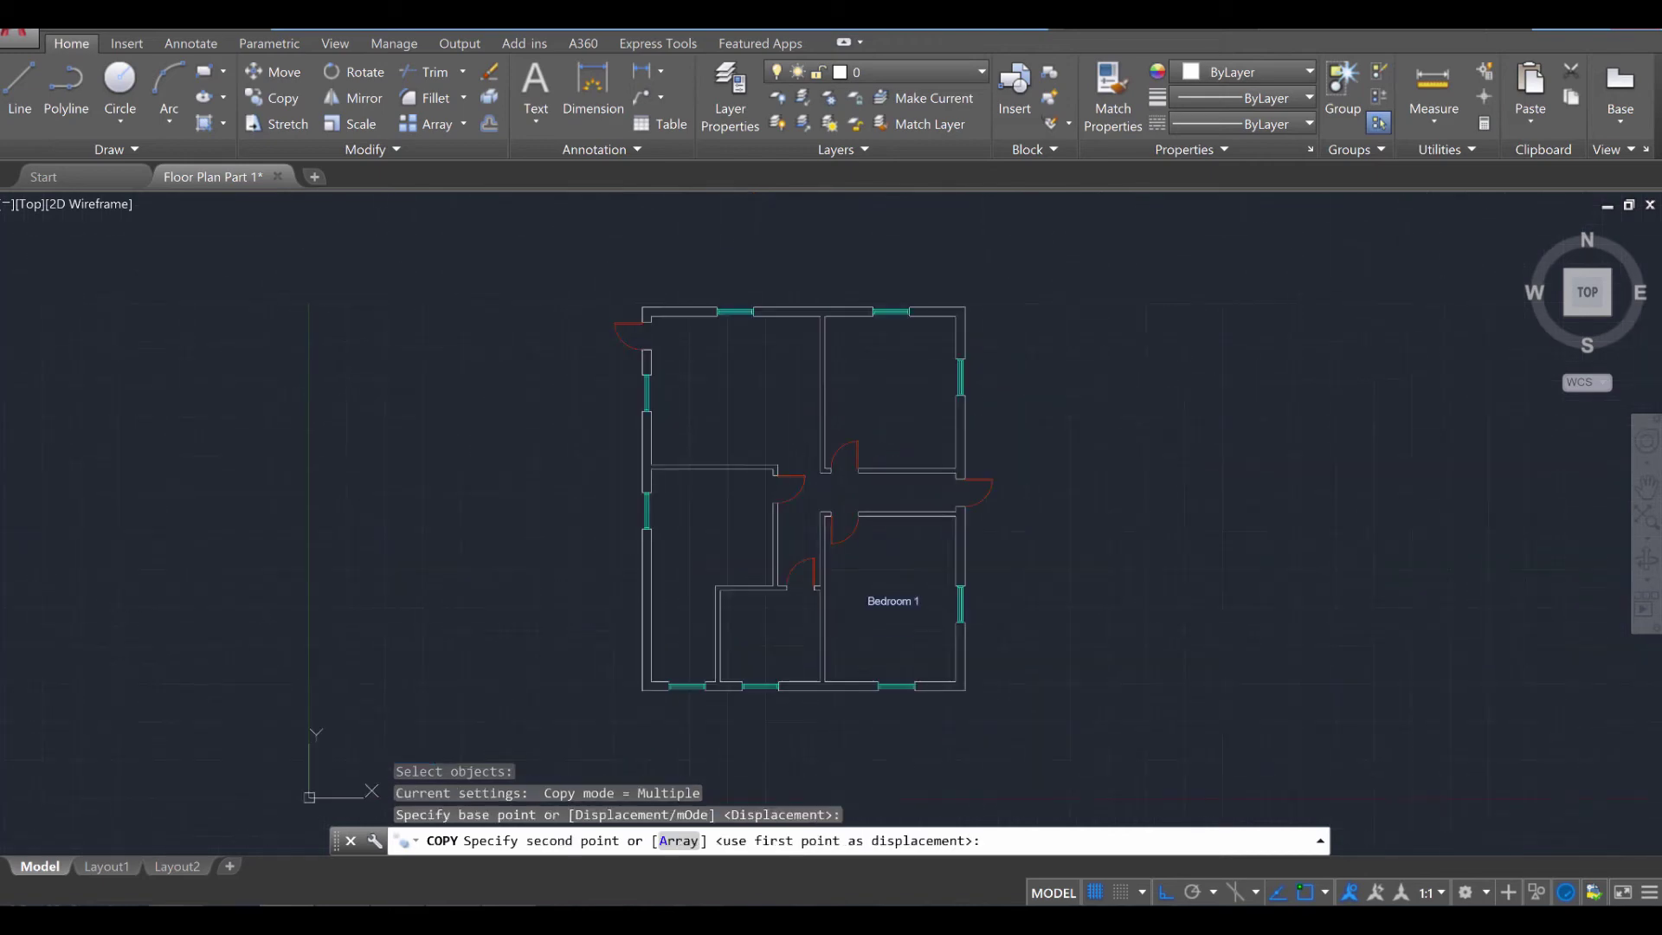
left_click(904, 379)
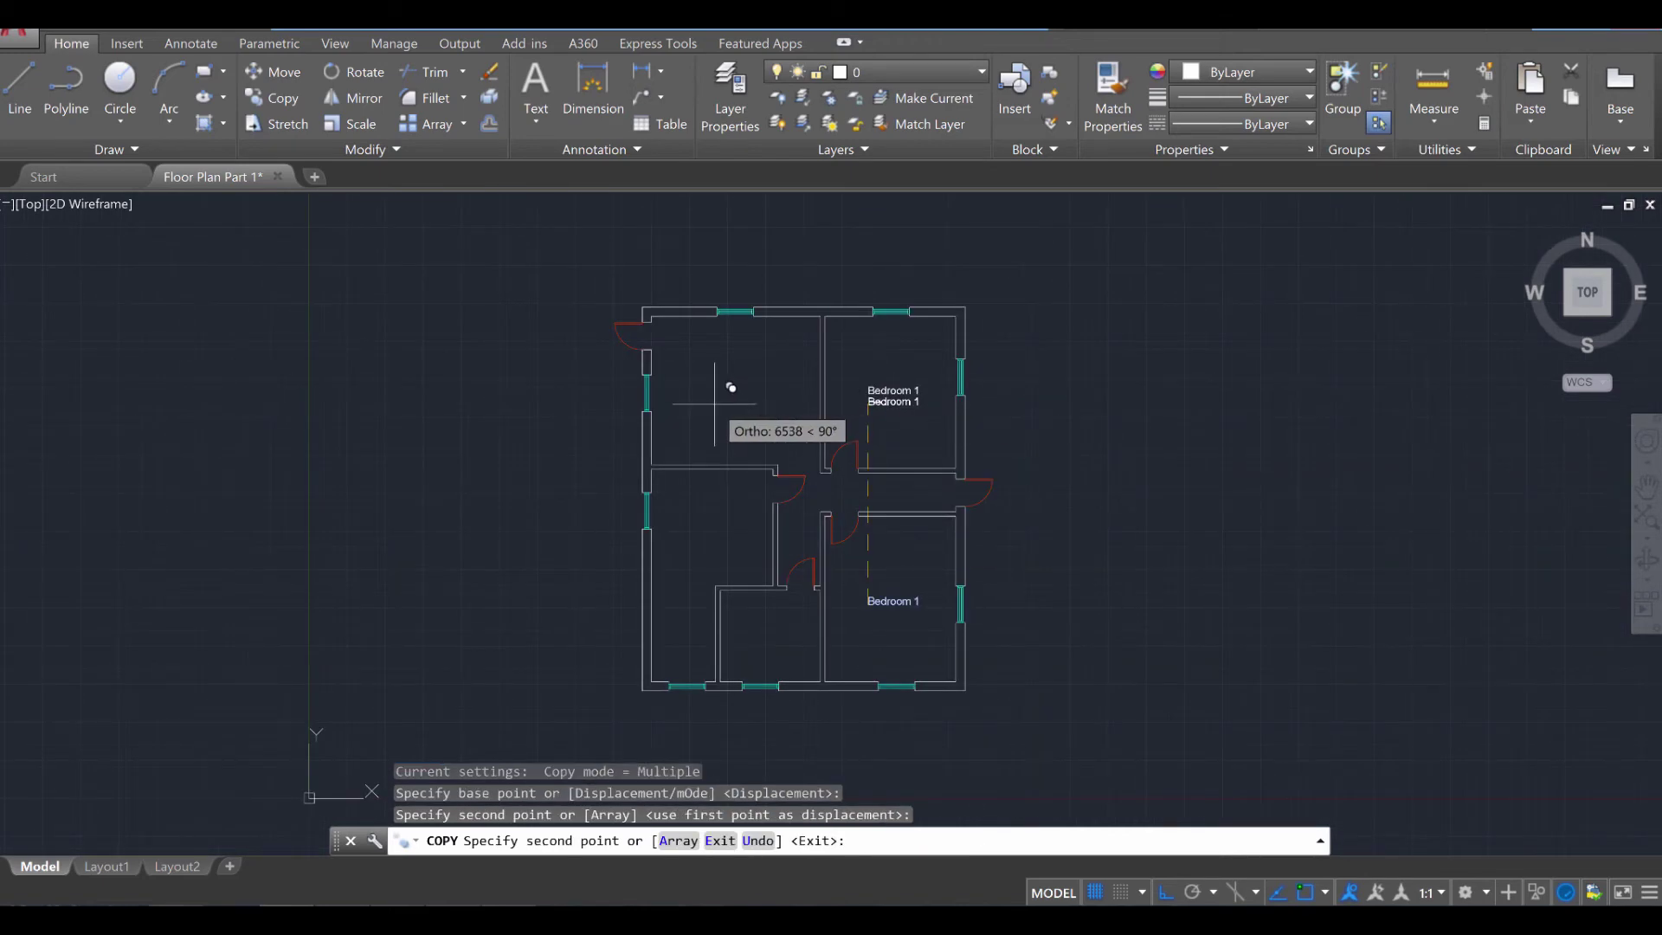
left_click(761, 610)
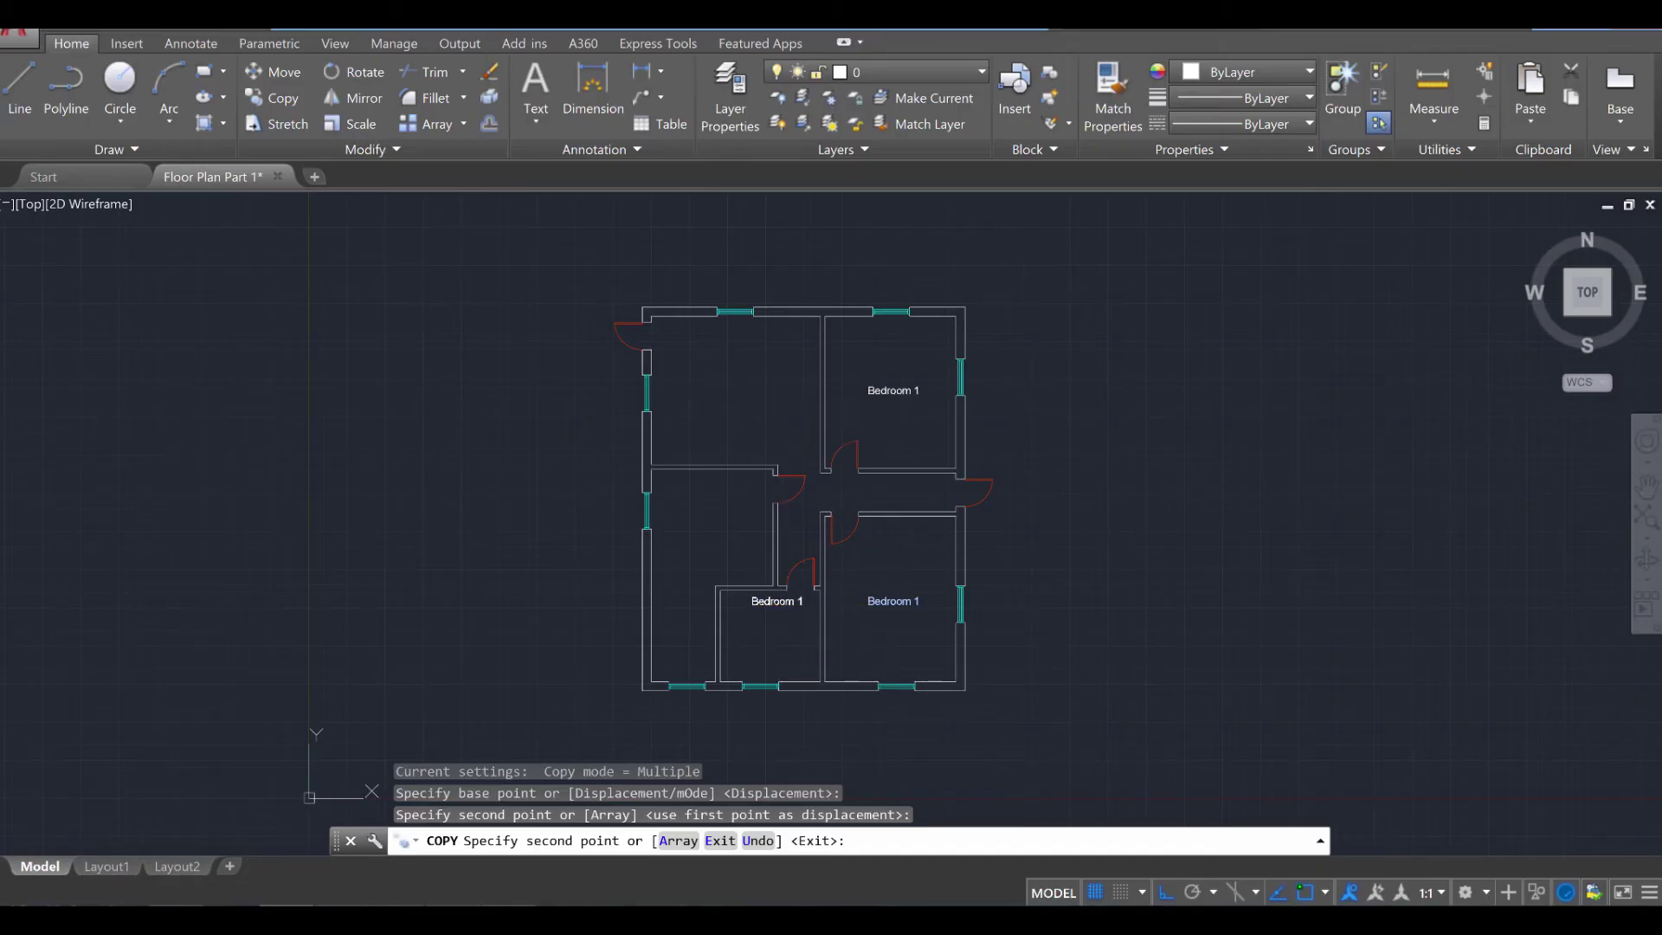
left_click(663, 526)
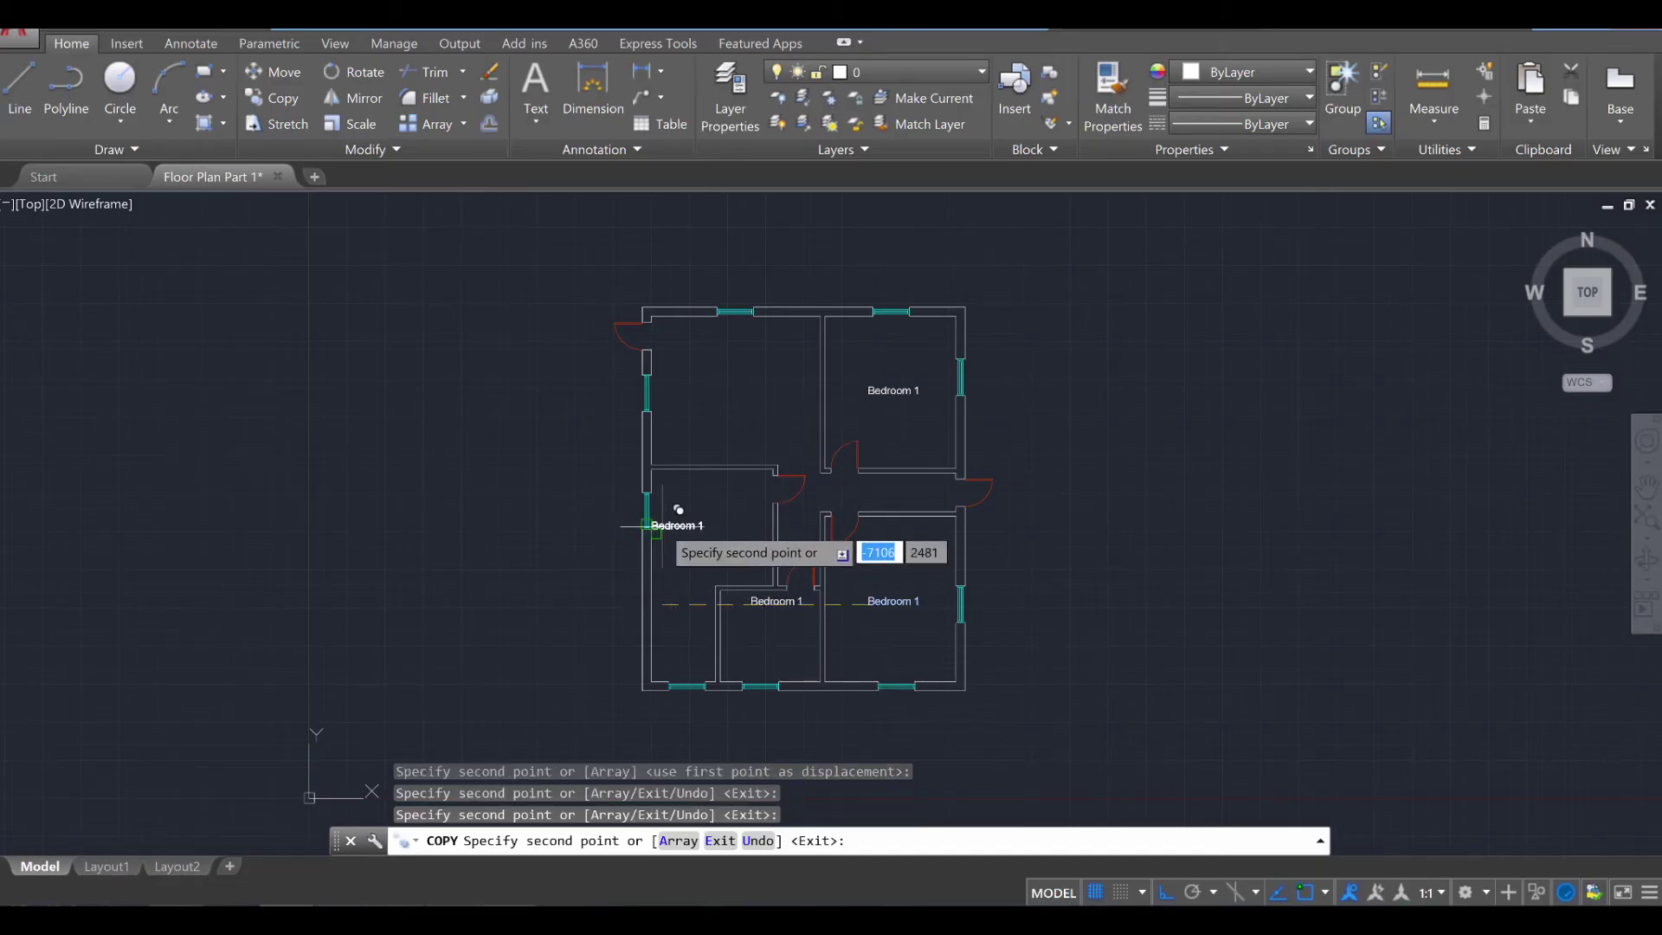
left_click(715, 400)
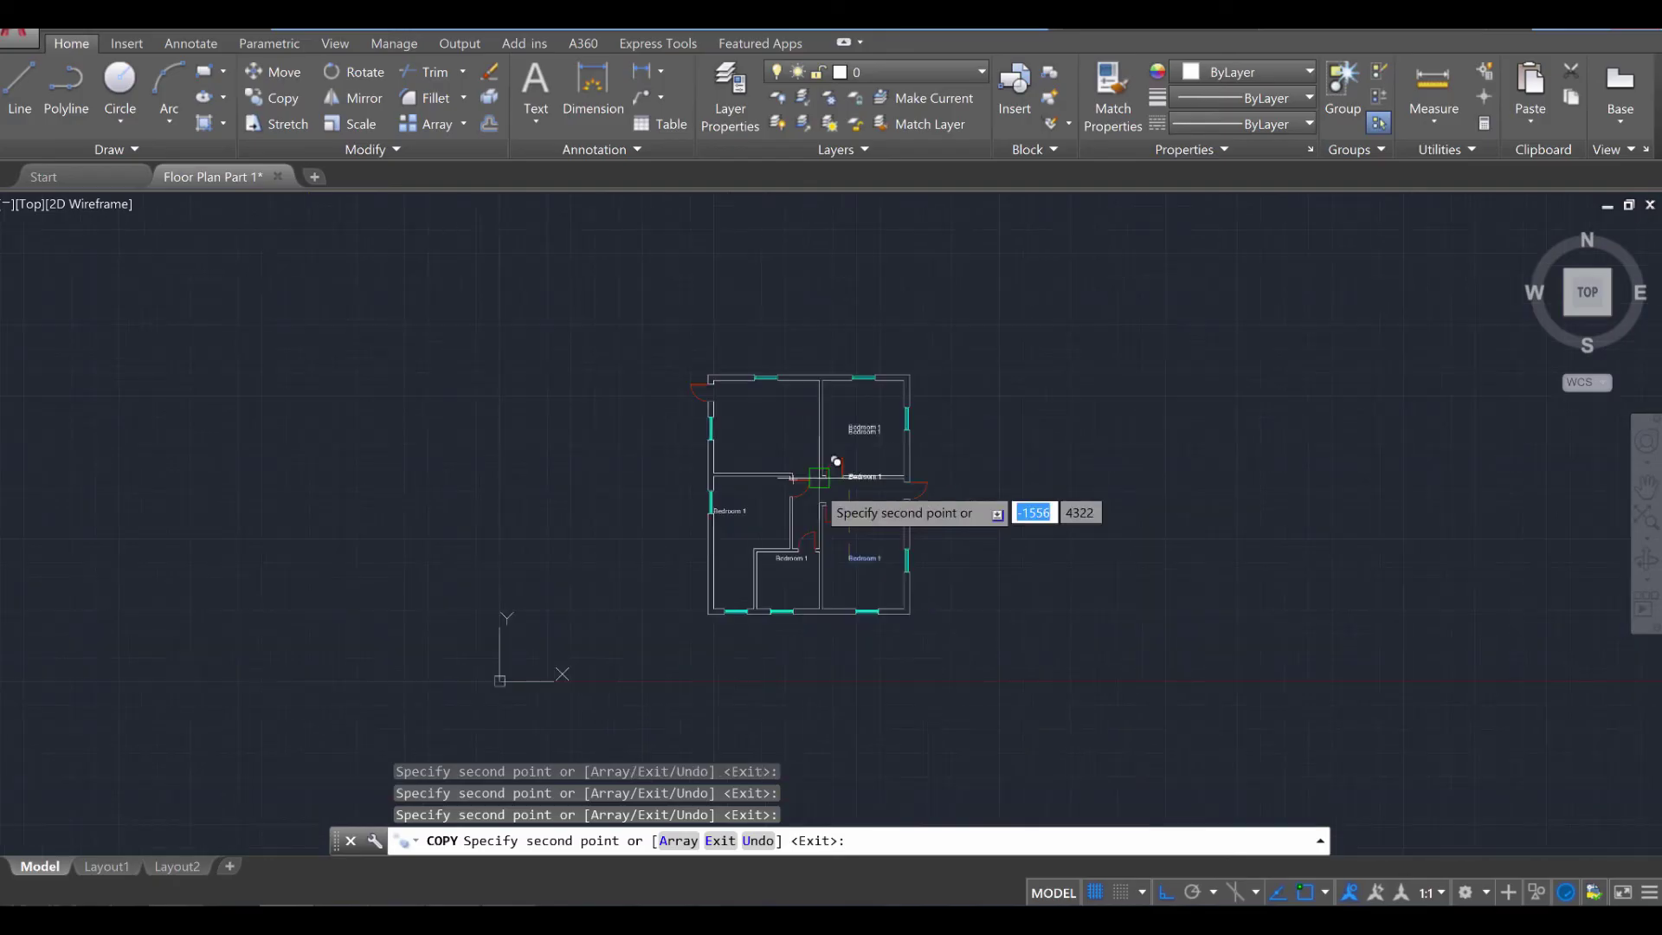
scroll(830, 510, "up", 2)
key("Escape")
Move the lower of the two overlapping north-east labels into the north-west room and nudge it up towards the room's centre.
scroll(954, 366, "up", 1)
middle_click_drag(954, 366, 1106, 479)
left_click(1081, 428)
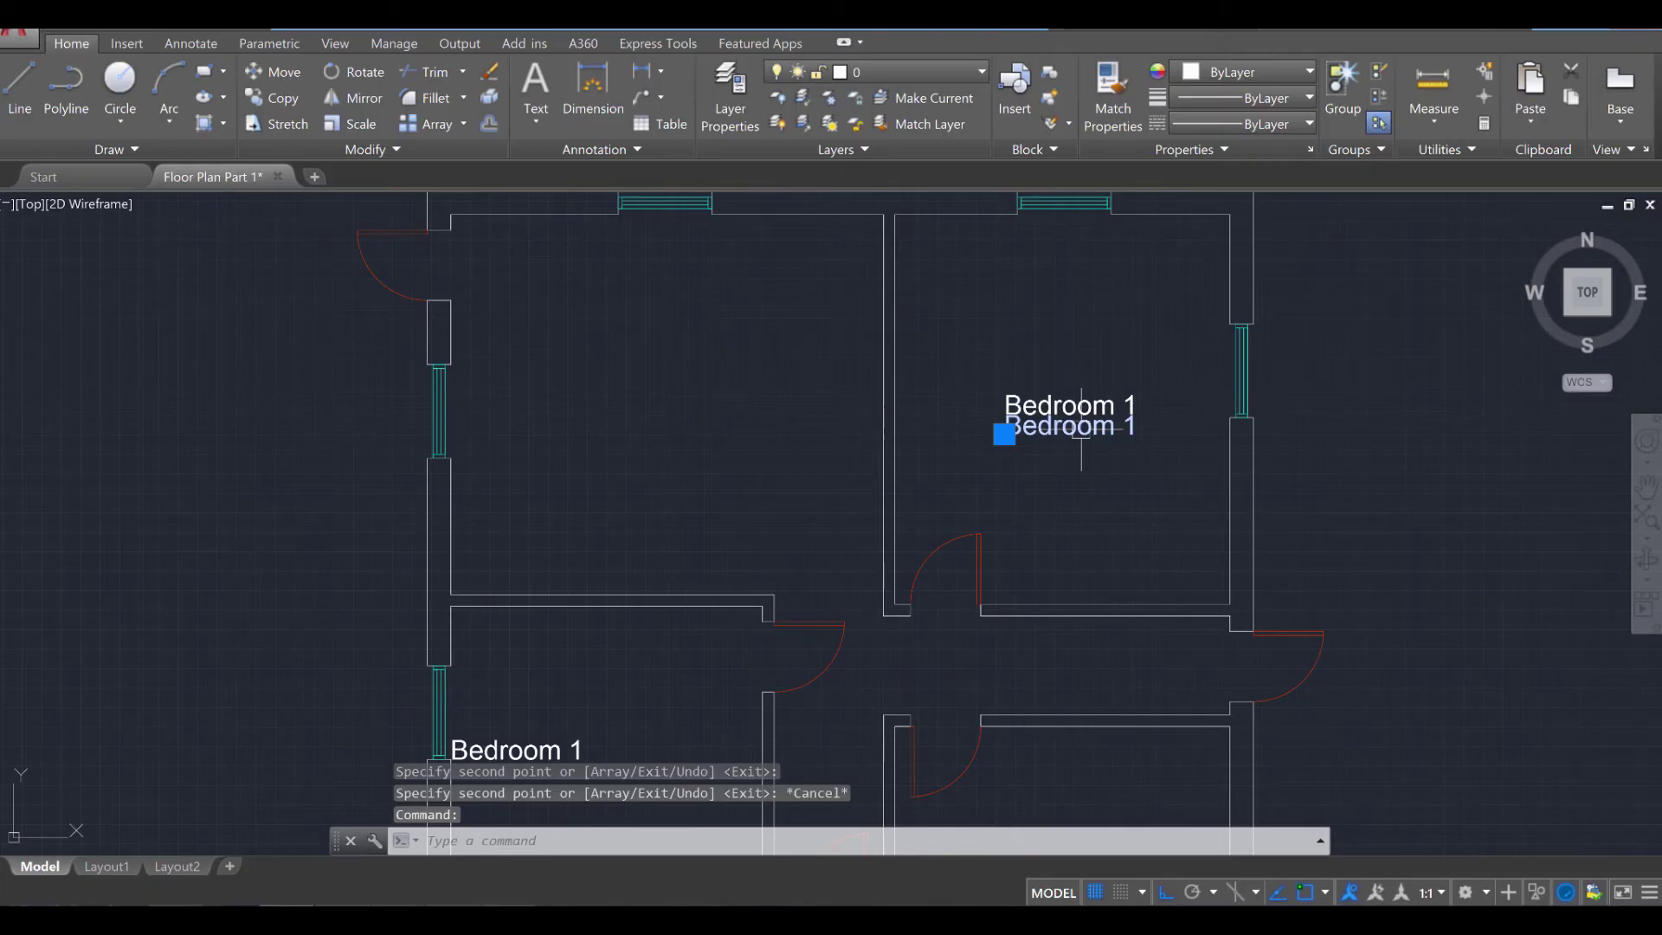
left_click(1004, 433)
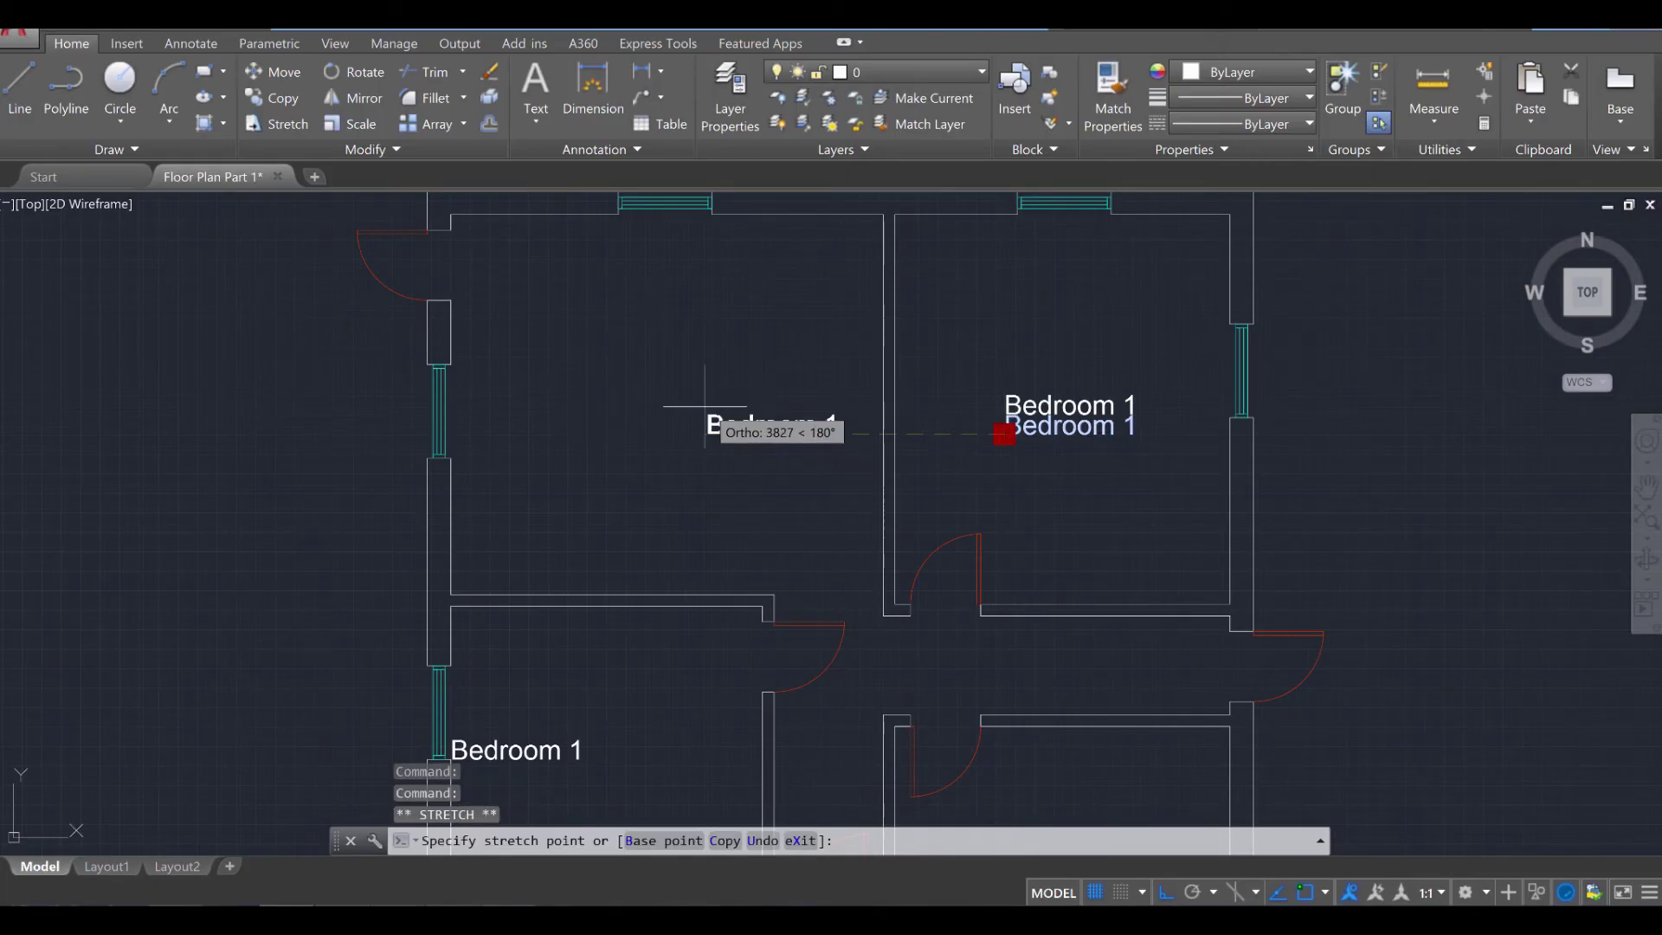
left_click(597, 403)
key("Escape")
key("Escape")
left_click(632, 437)
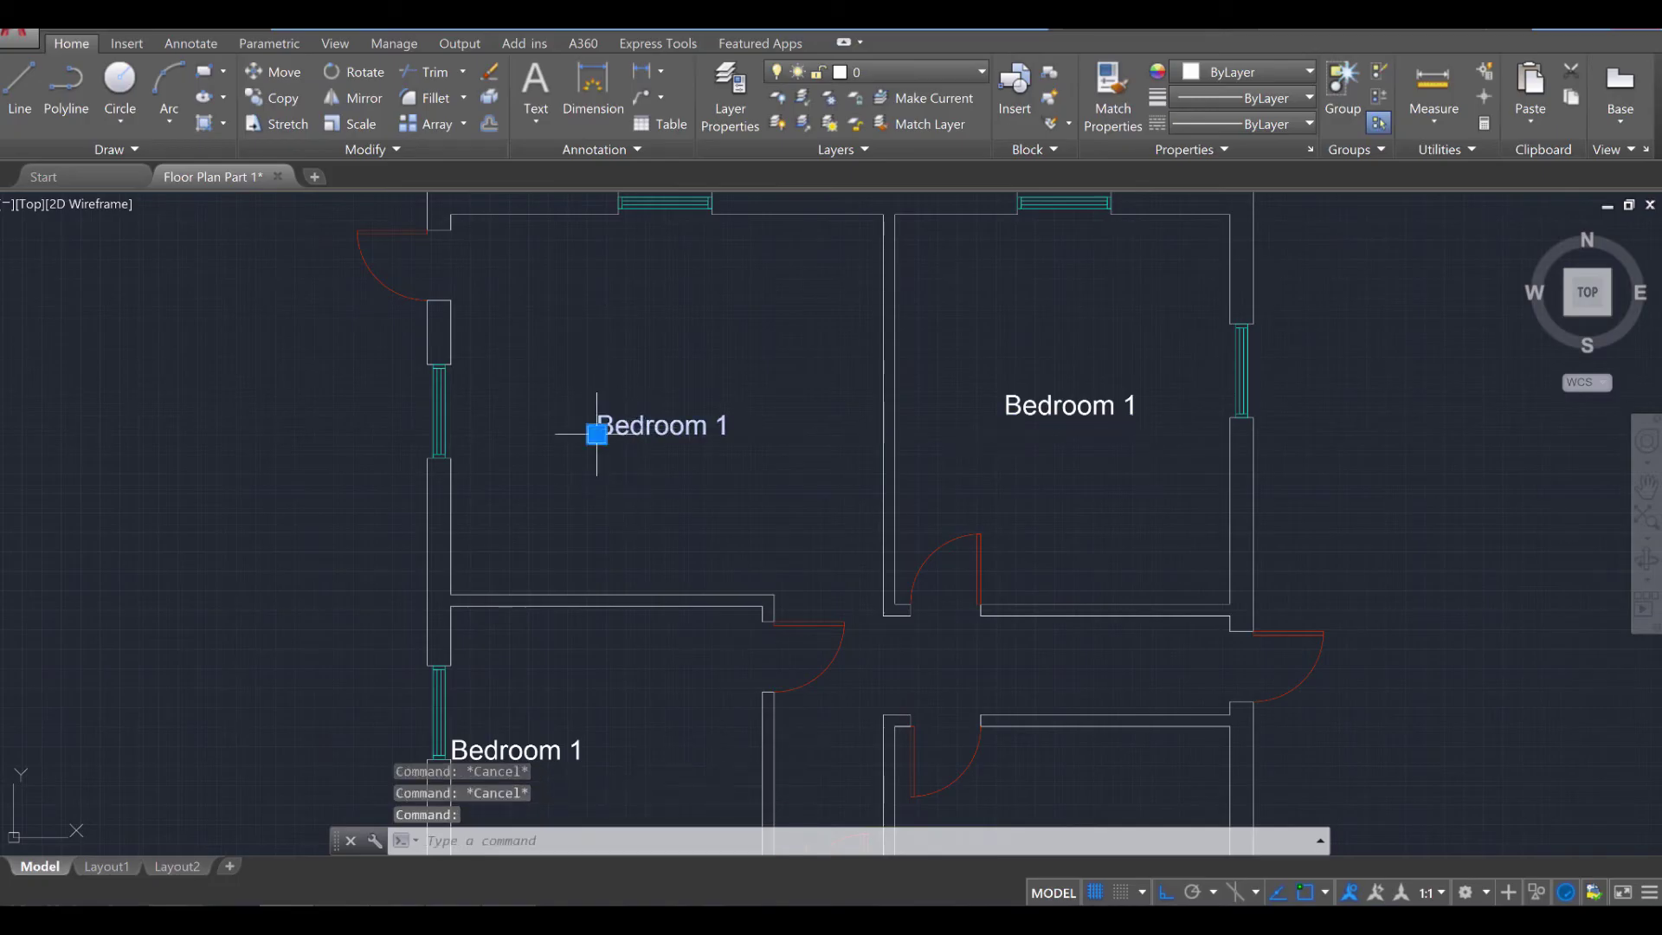
left_click(599, 433)
left_click(598, 390)
Try to nudge the north-east room's label up to the height of the north-west room's label.
left_click(1045, 407)
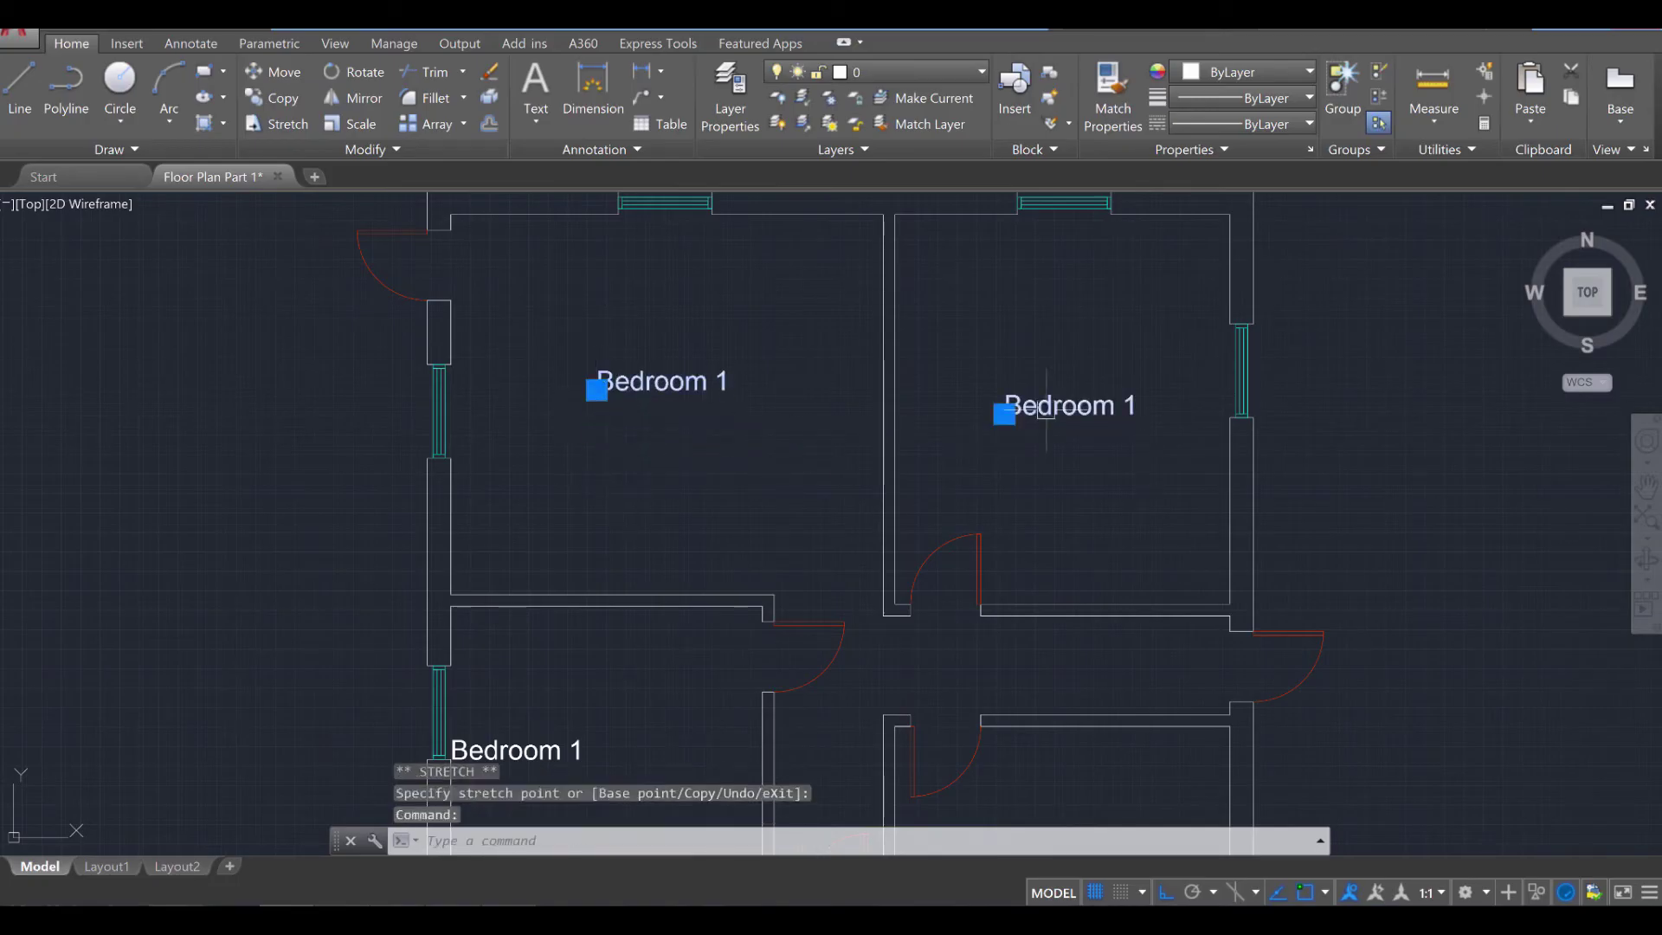
left_click(1004, 414)
left_click(1015, 390)
middle_click_drag(964, 519, 1016, 291)
key("Escape")
Move the west room's label horizontally off the wall to the middle of the room.
left_click(575, 514)
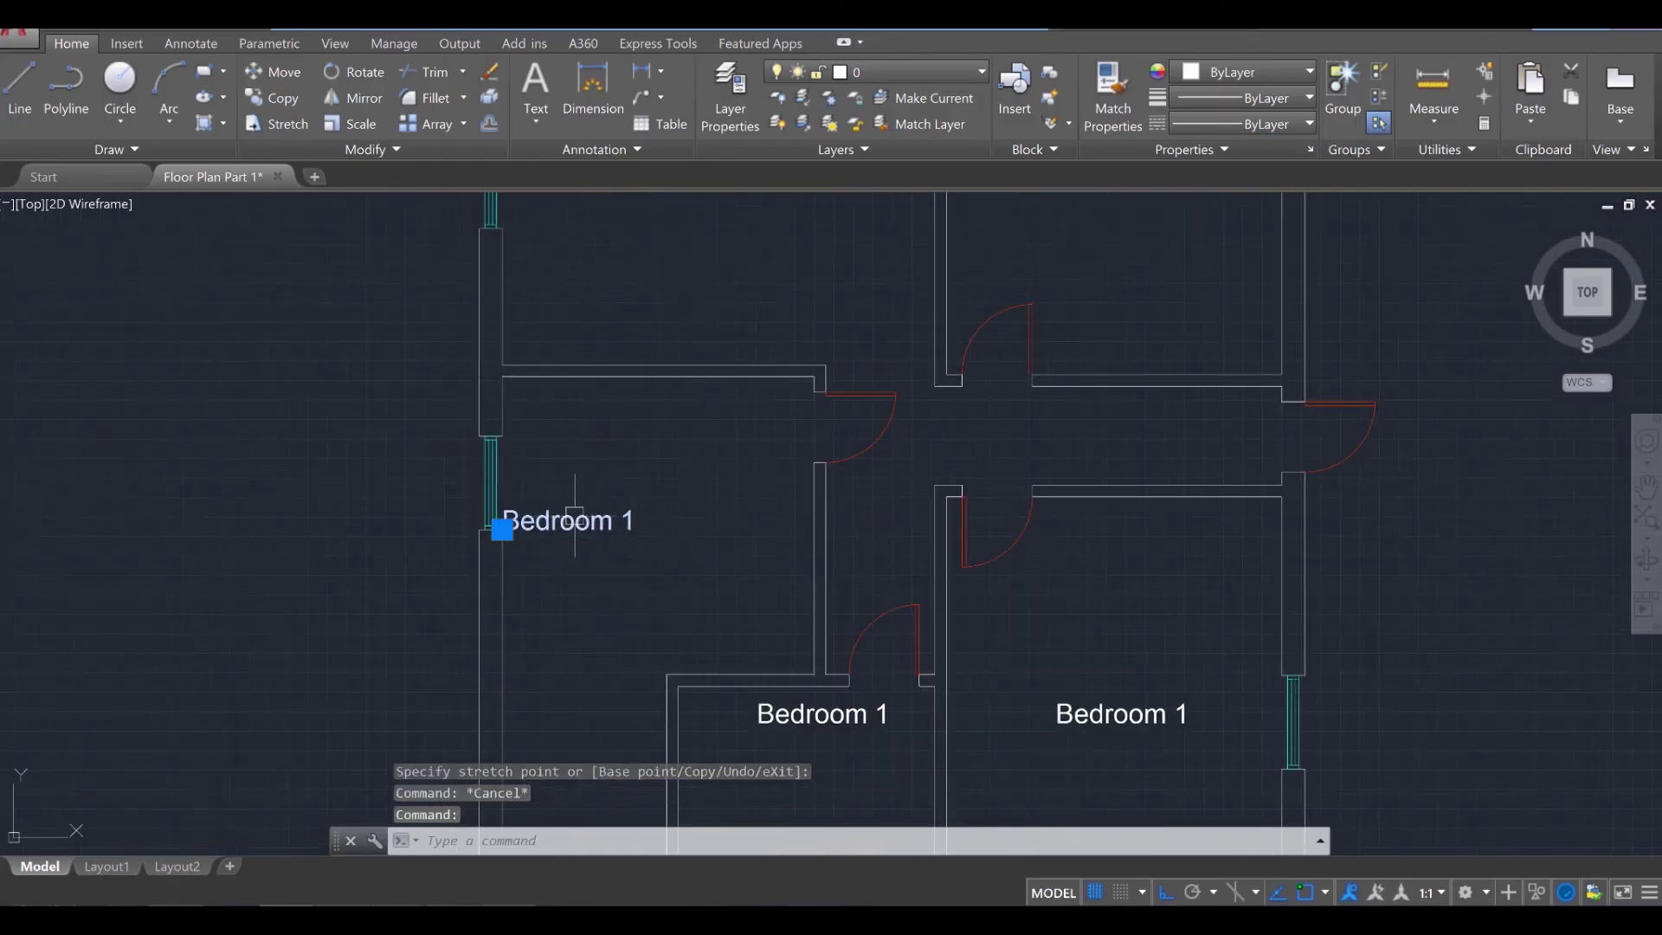
left_click(503, 530)
middle_click_drag(502, 524, 501, 453)
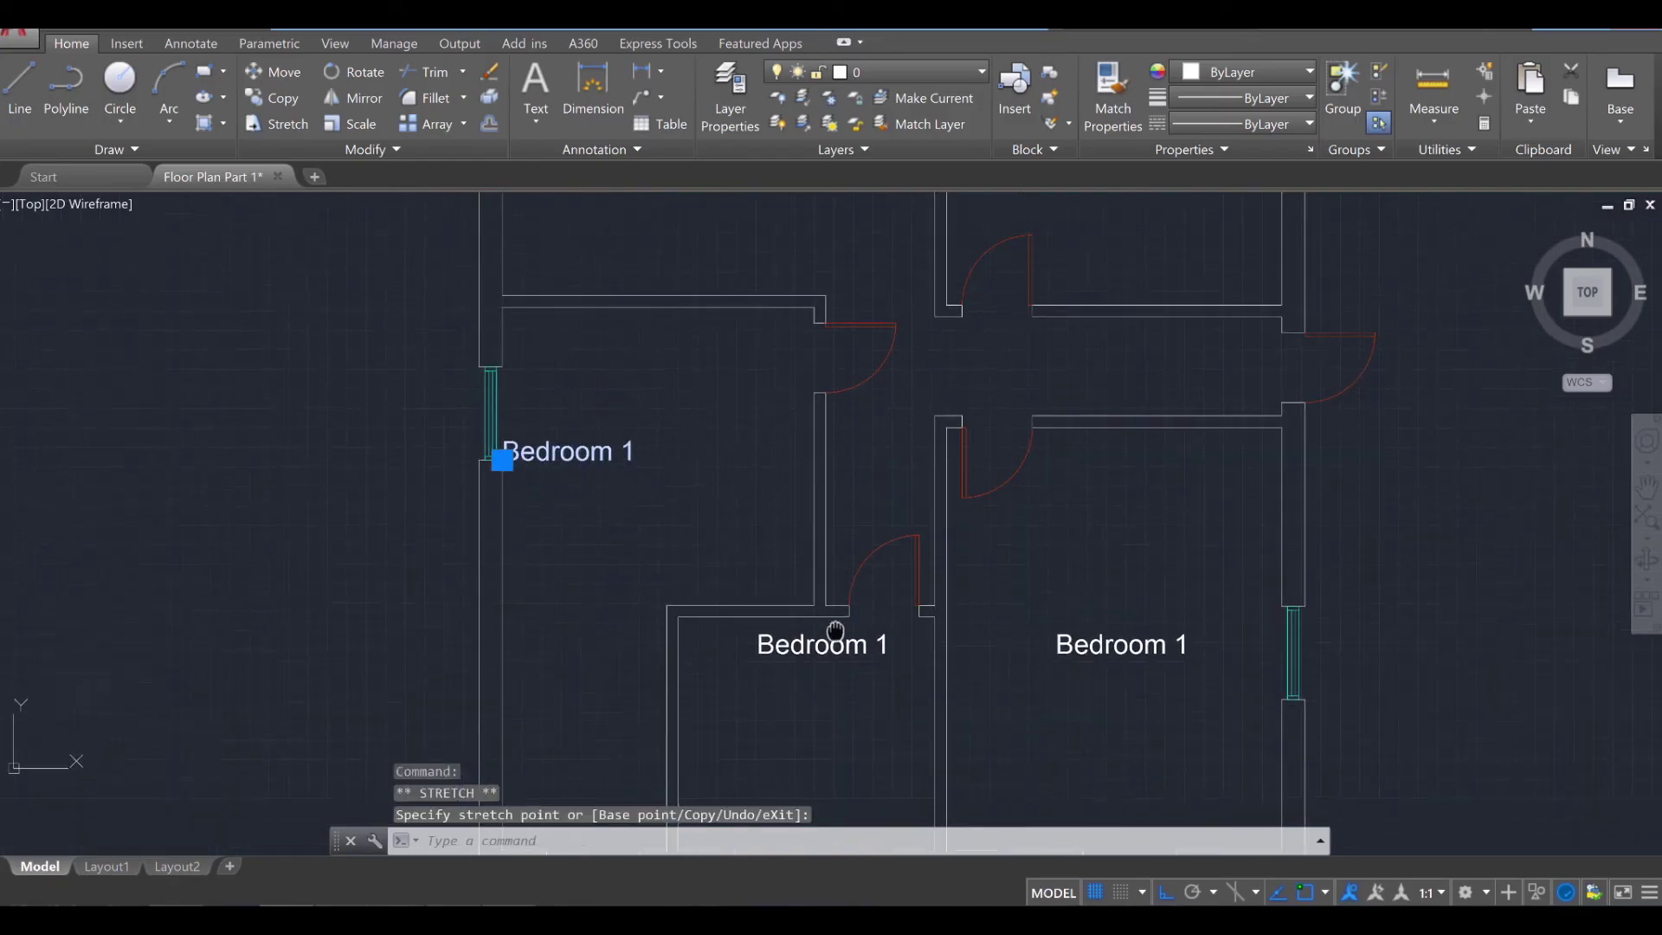
left_click(602, 459)
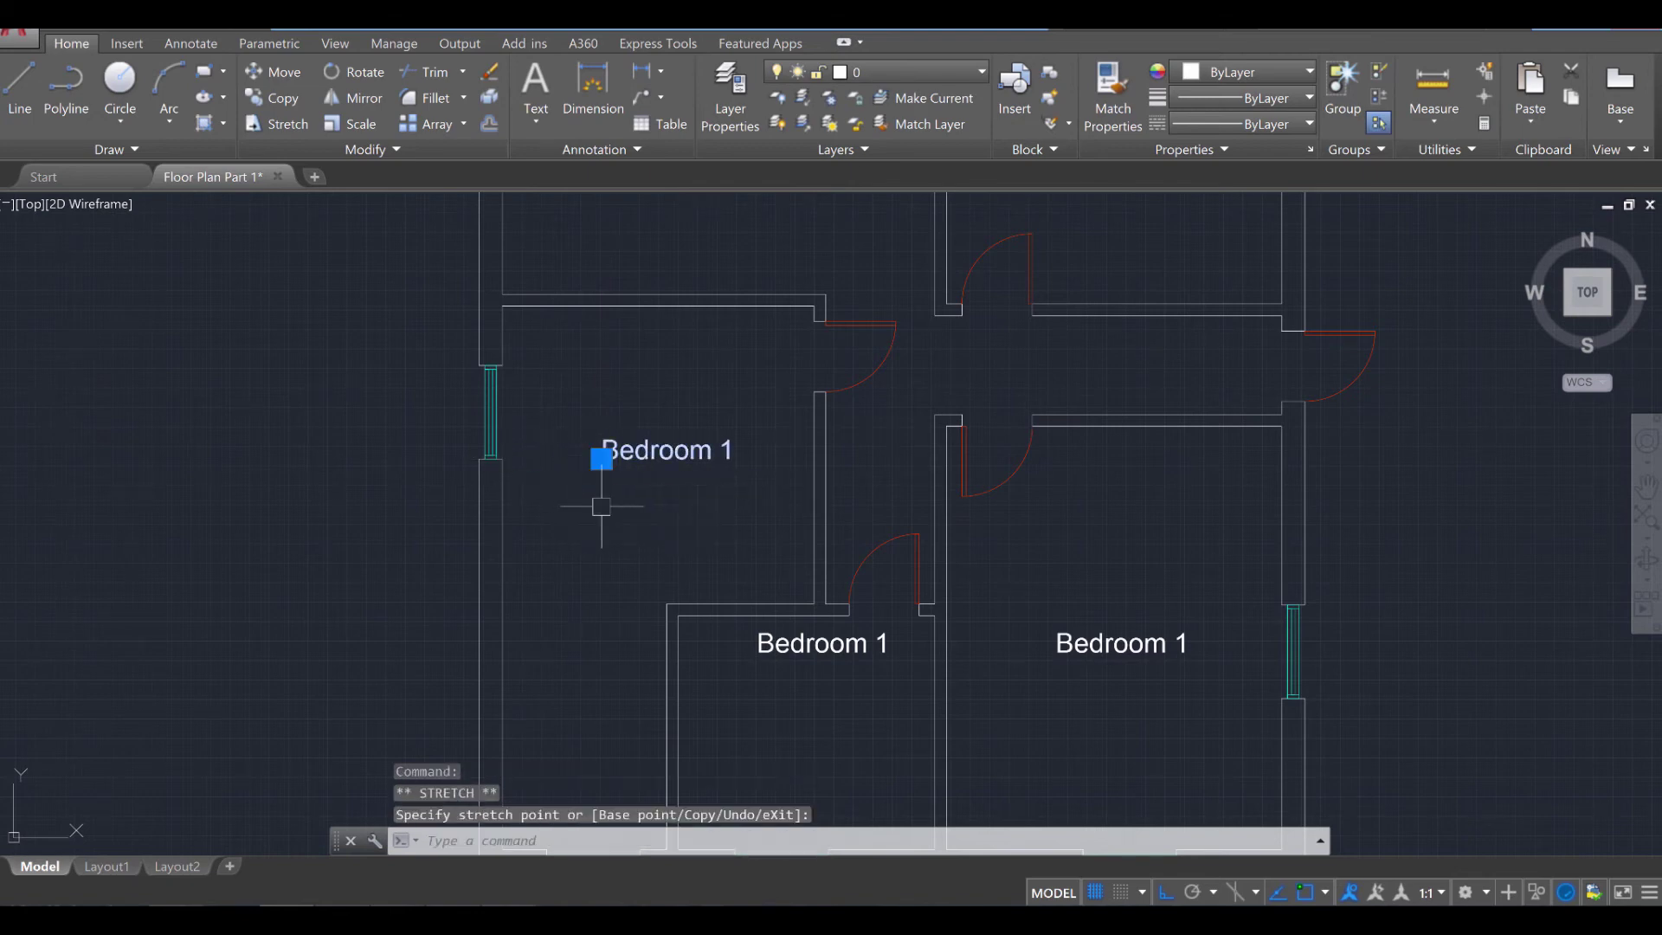
middle_click_drag(784, 664, 692, 510)
key("Escape")
Move the small south room's label straight down from the doorway to the middle of the room.
left_click(723, 492)
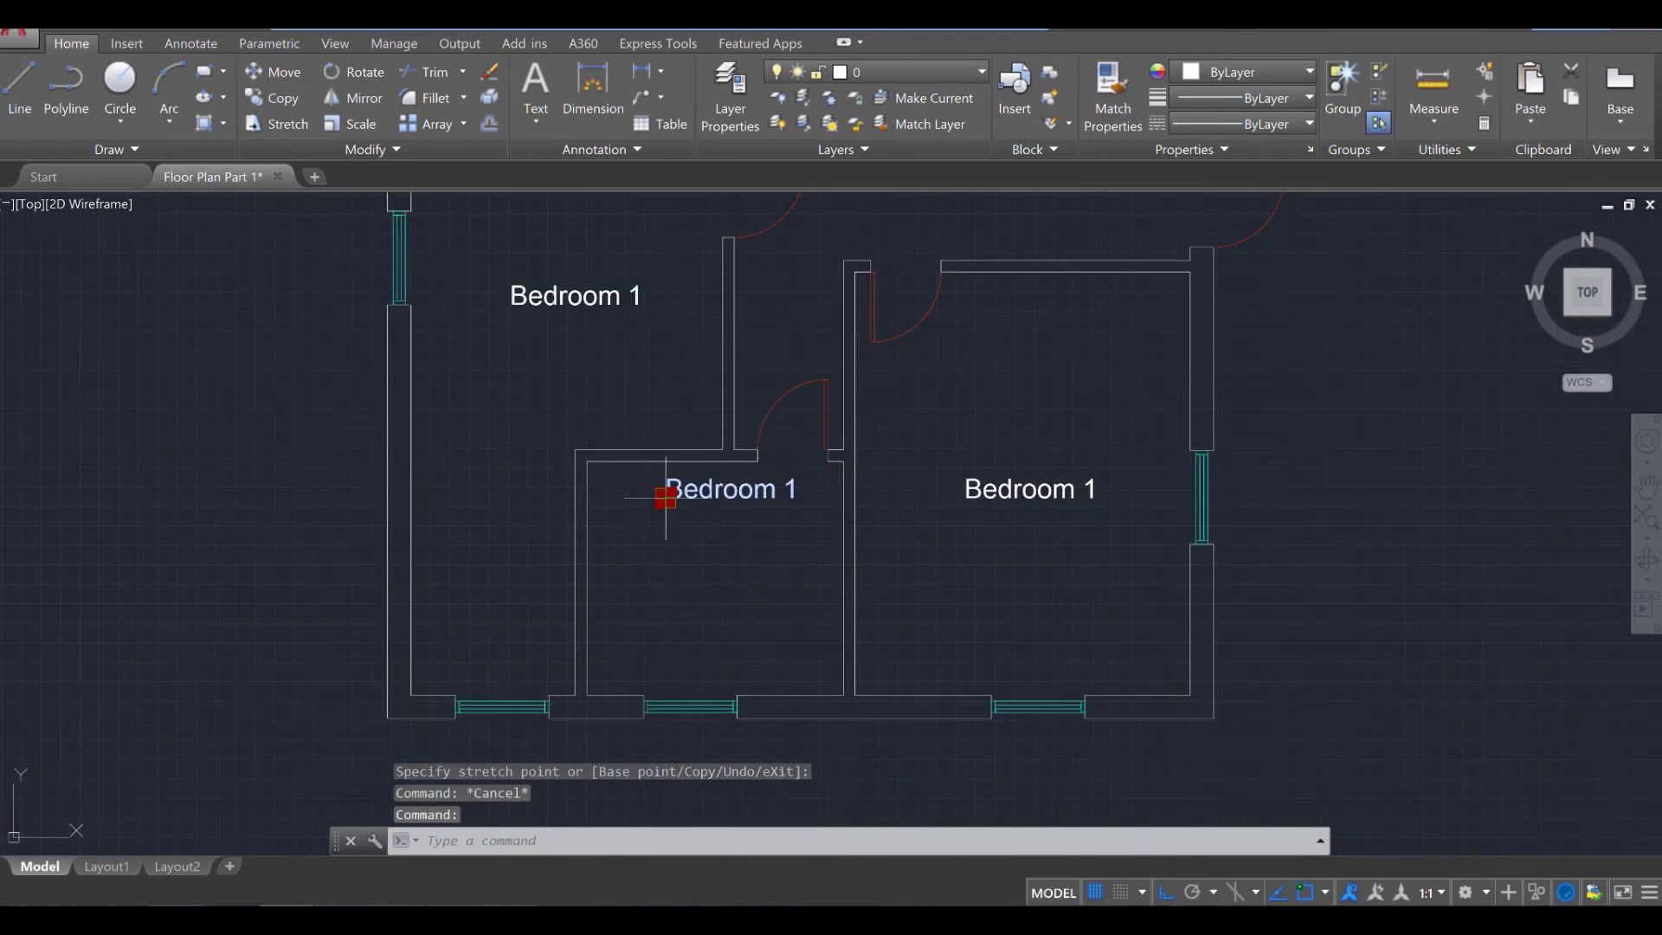
left_click(665, 498)
left_click(664, 571)
scroll(1035, 489, "down", 5)
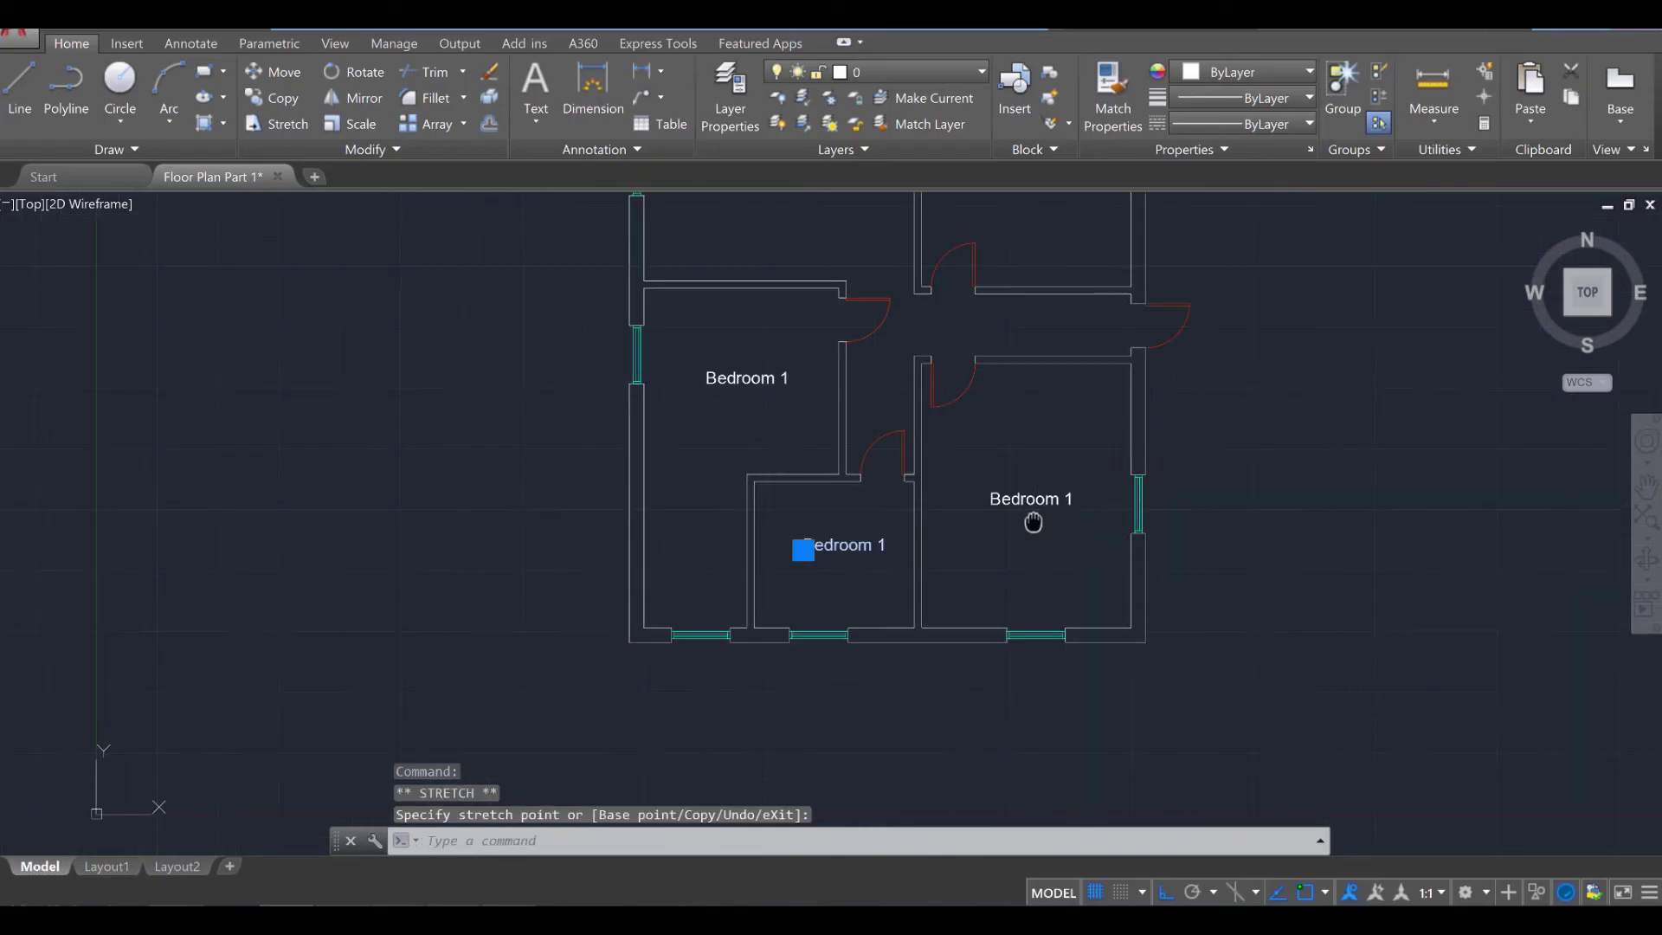
scroll(939, 587, "up", 2)
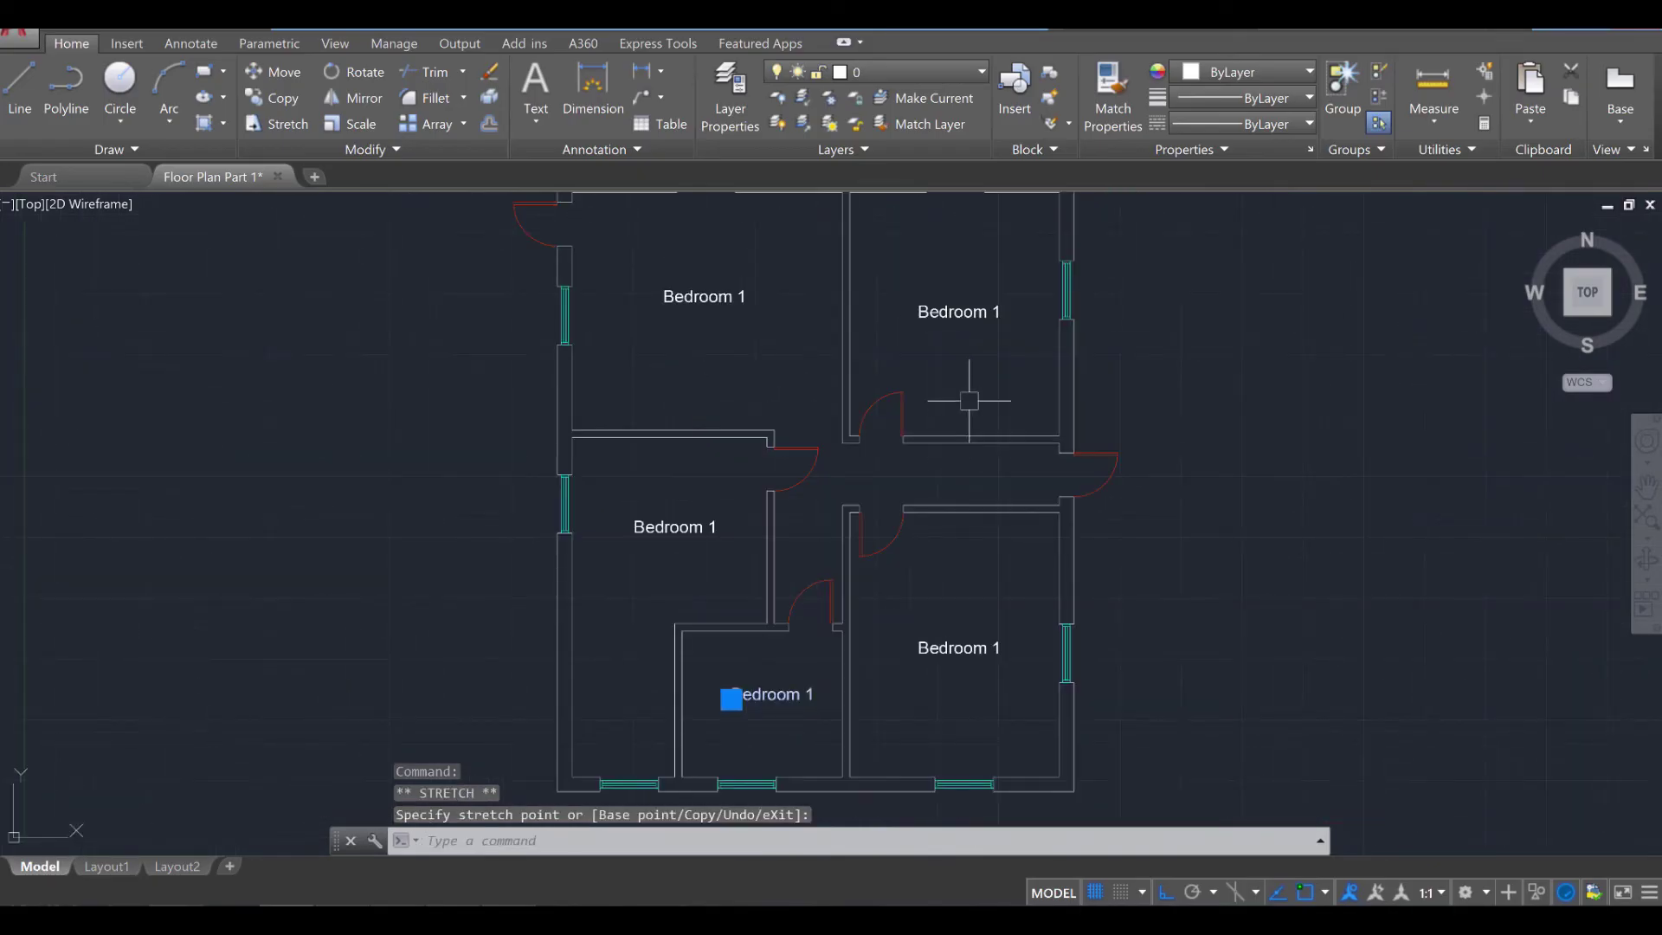
key("Escape")
key("Escape")
Change the north-east room's label to "Bedroom 2".
scroll(973, 431, "up", 4)
middle_click_drag(973, 431, 913, 602)
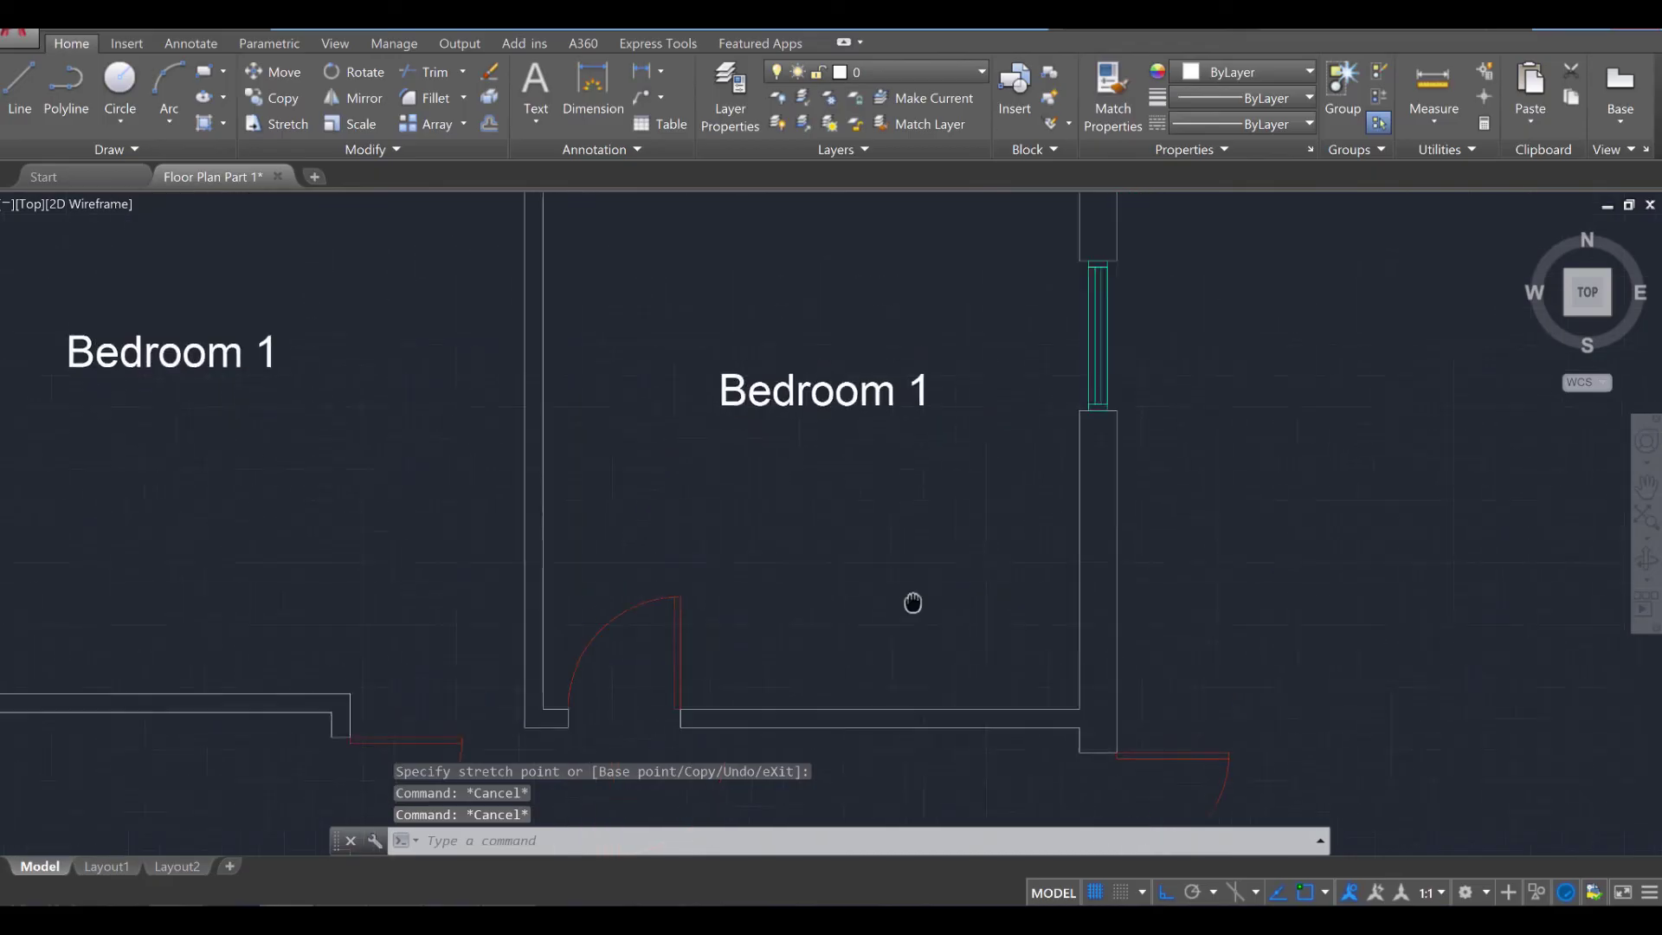
left_click(853, 405)
double_click(915, 394)
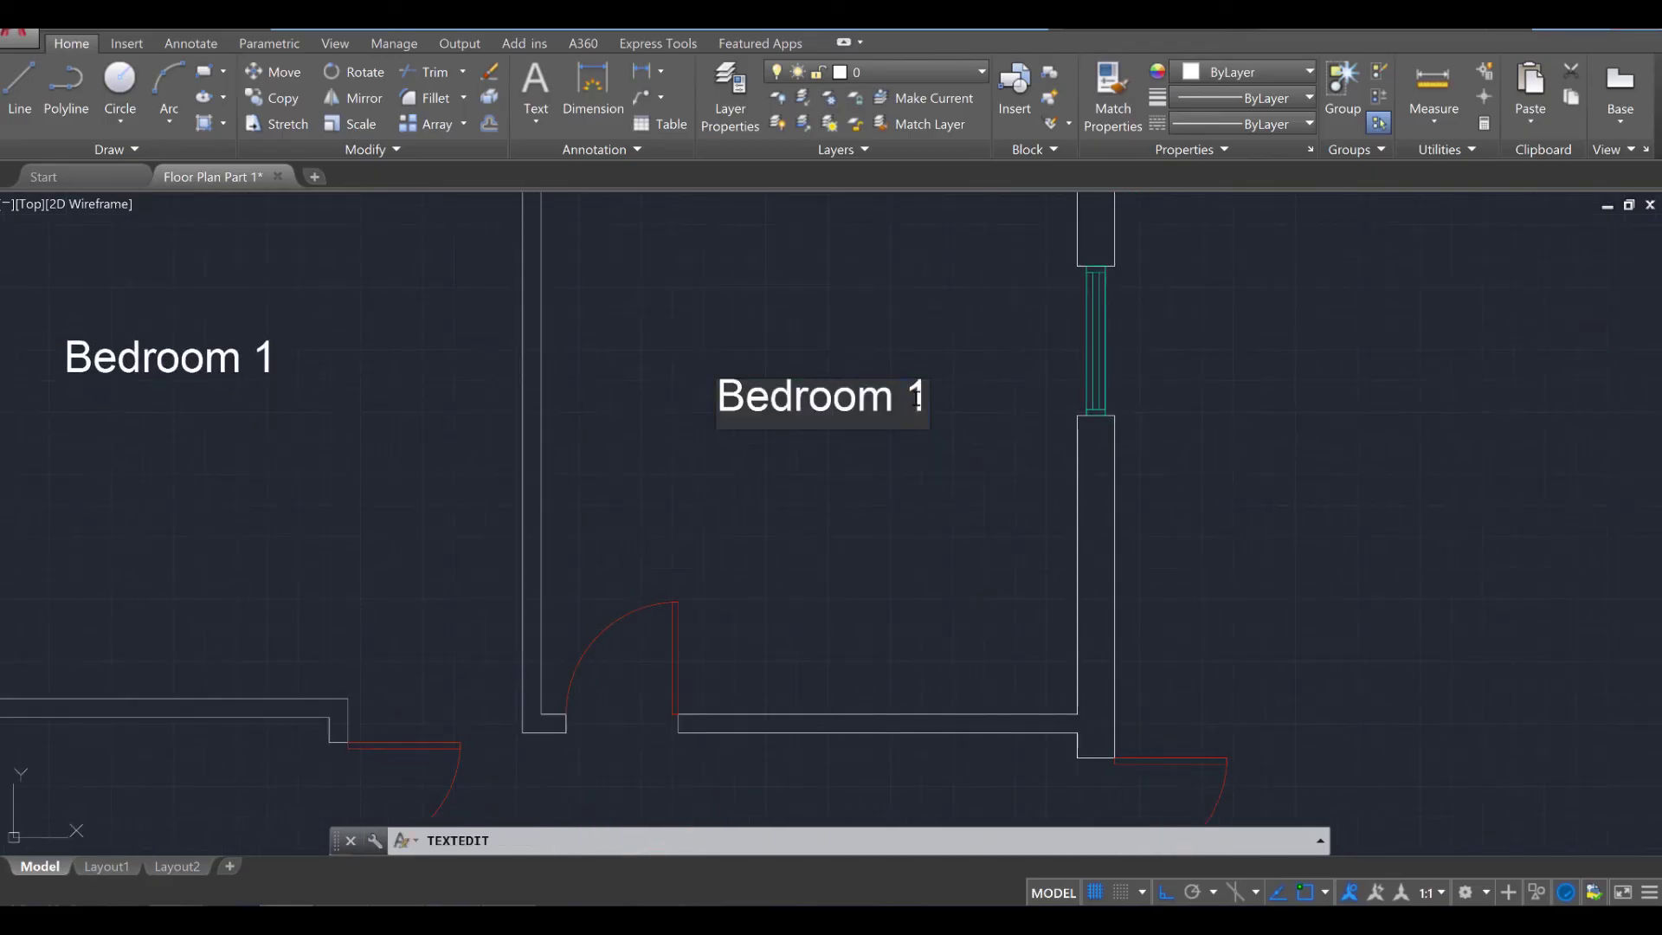
left_click_drag(909, 396, 931, 400)
left_click(667, 486)
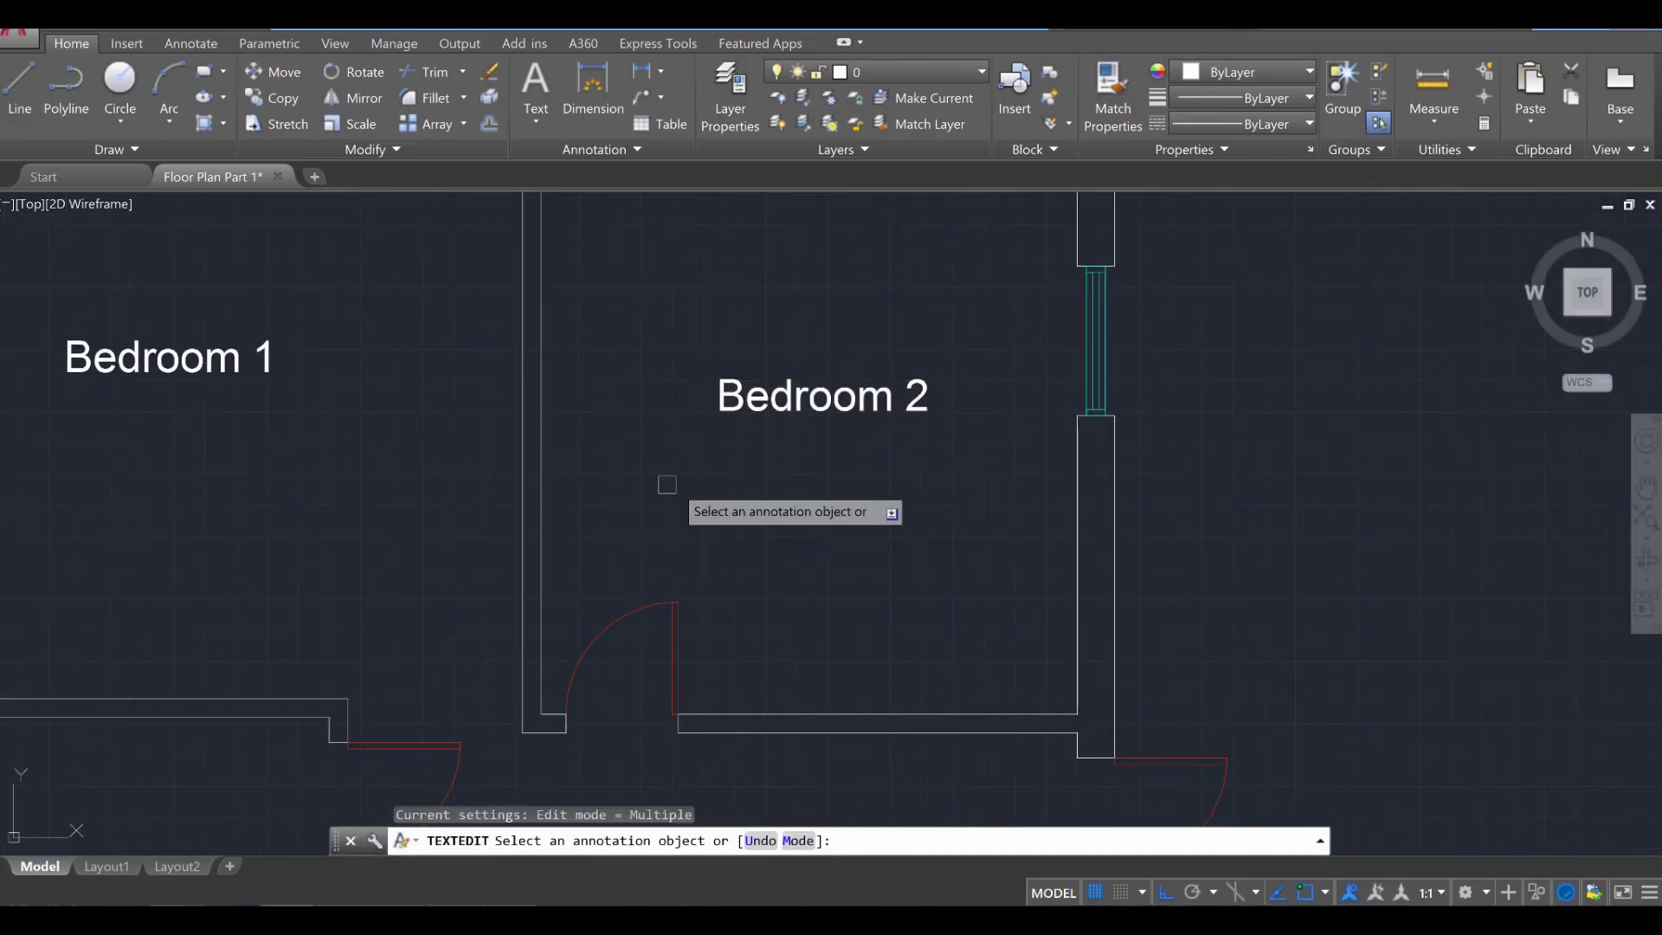
Change the north-west room's label to "Living Room".
middle_click_drag(230, 428, 788, 495)
scroll(789, 493, "up", 2)
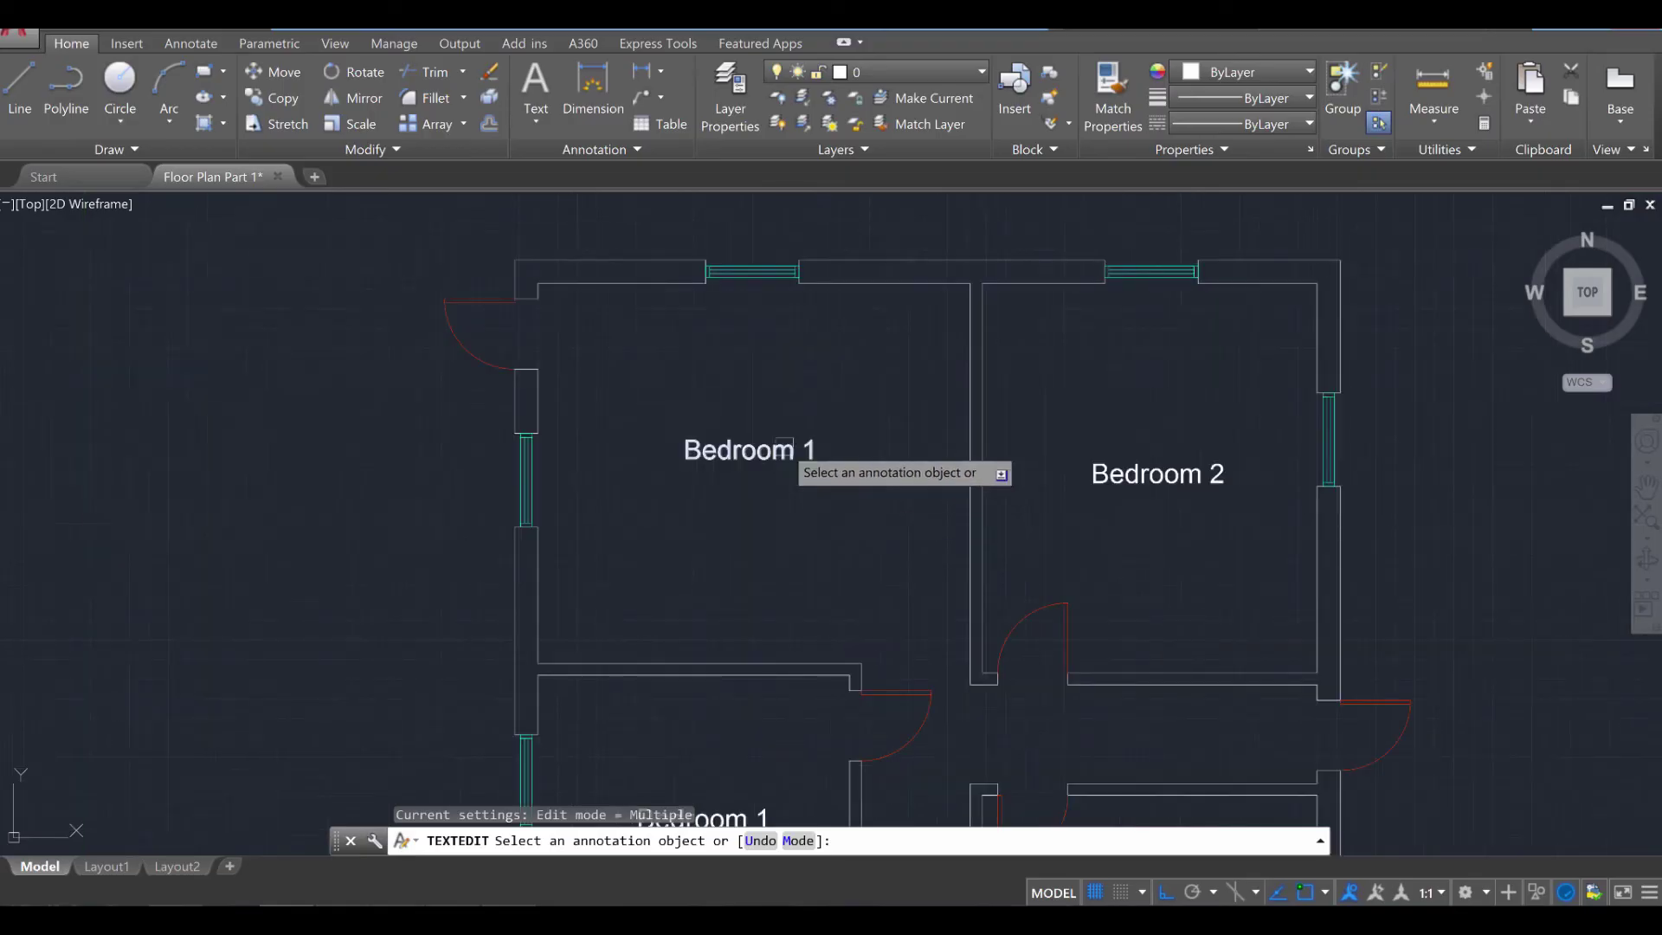
left_click(779, 451)
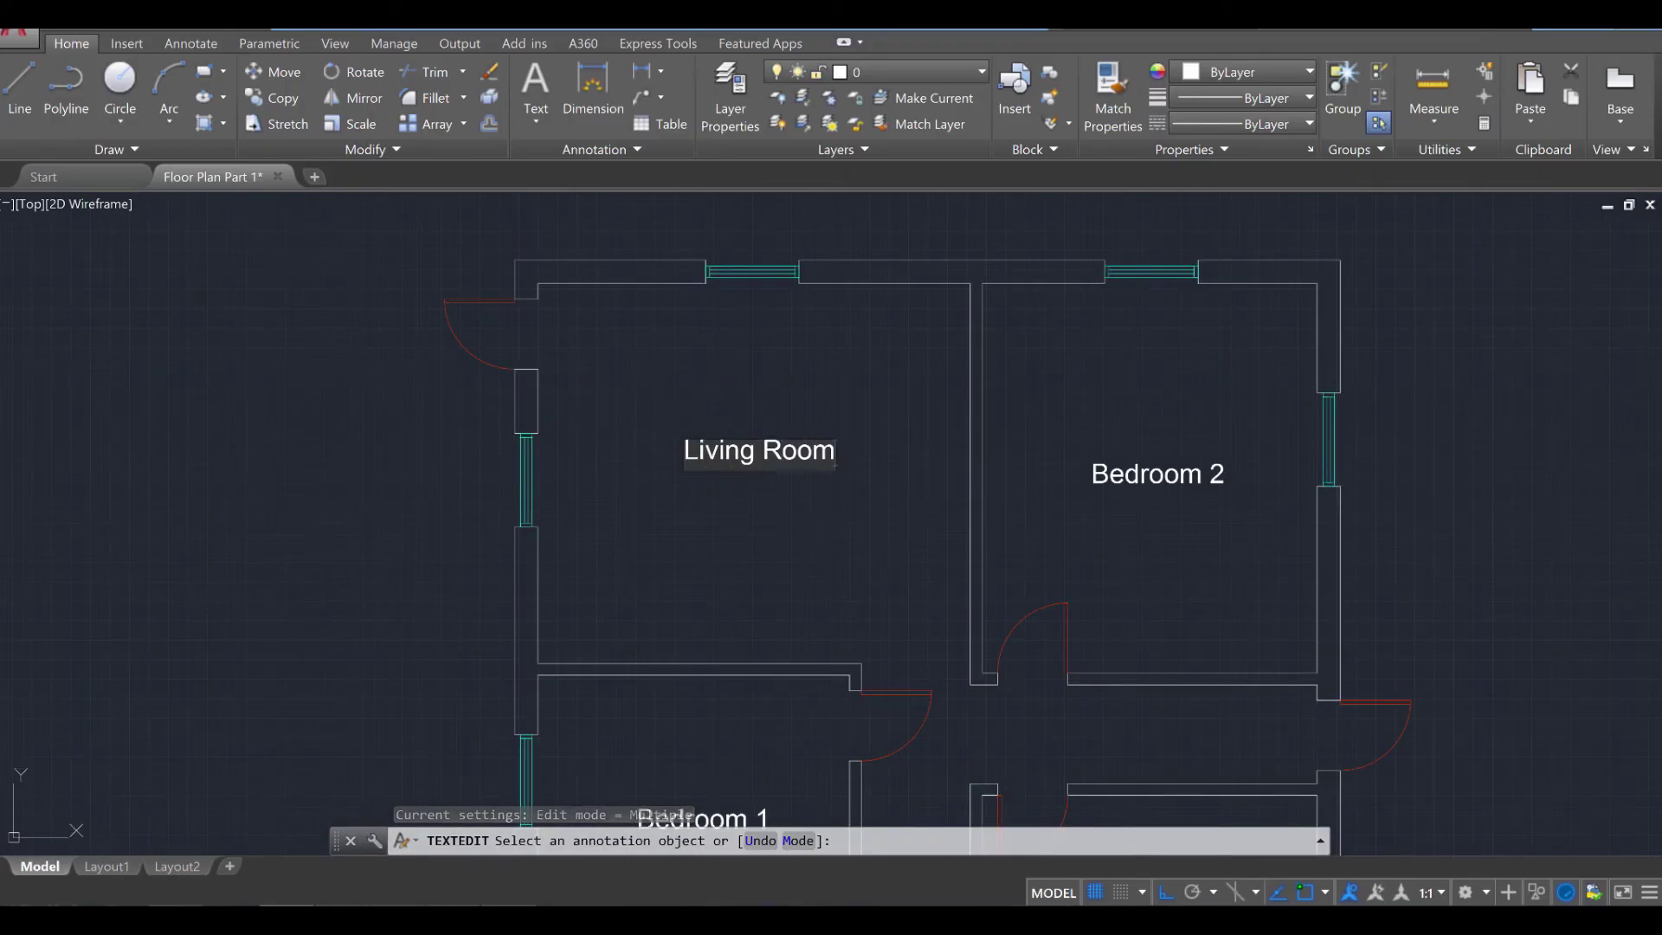
Change the small south room's label to "Bathroom" and the west room's label to "Kitchen", and finish text editing.
scroll(796, 551, "down", 2)
middle_click_drag(797, 560, 879, 341)
scroll(920, 631, "up", 2)
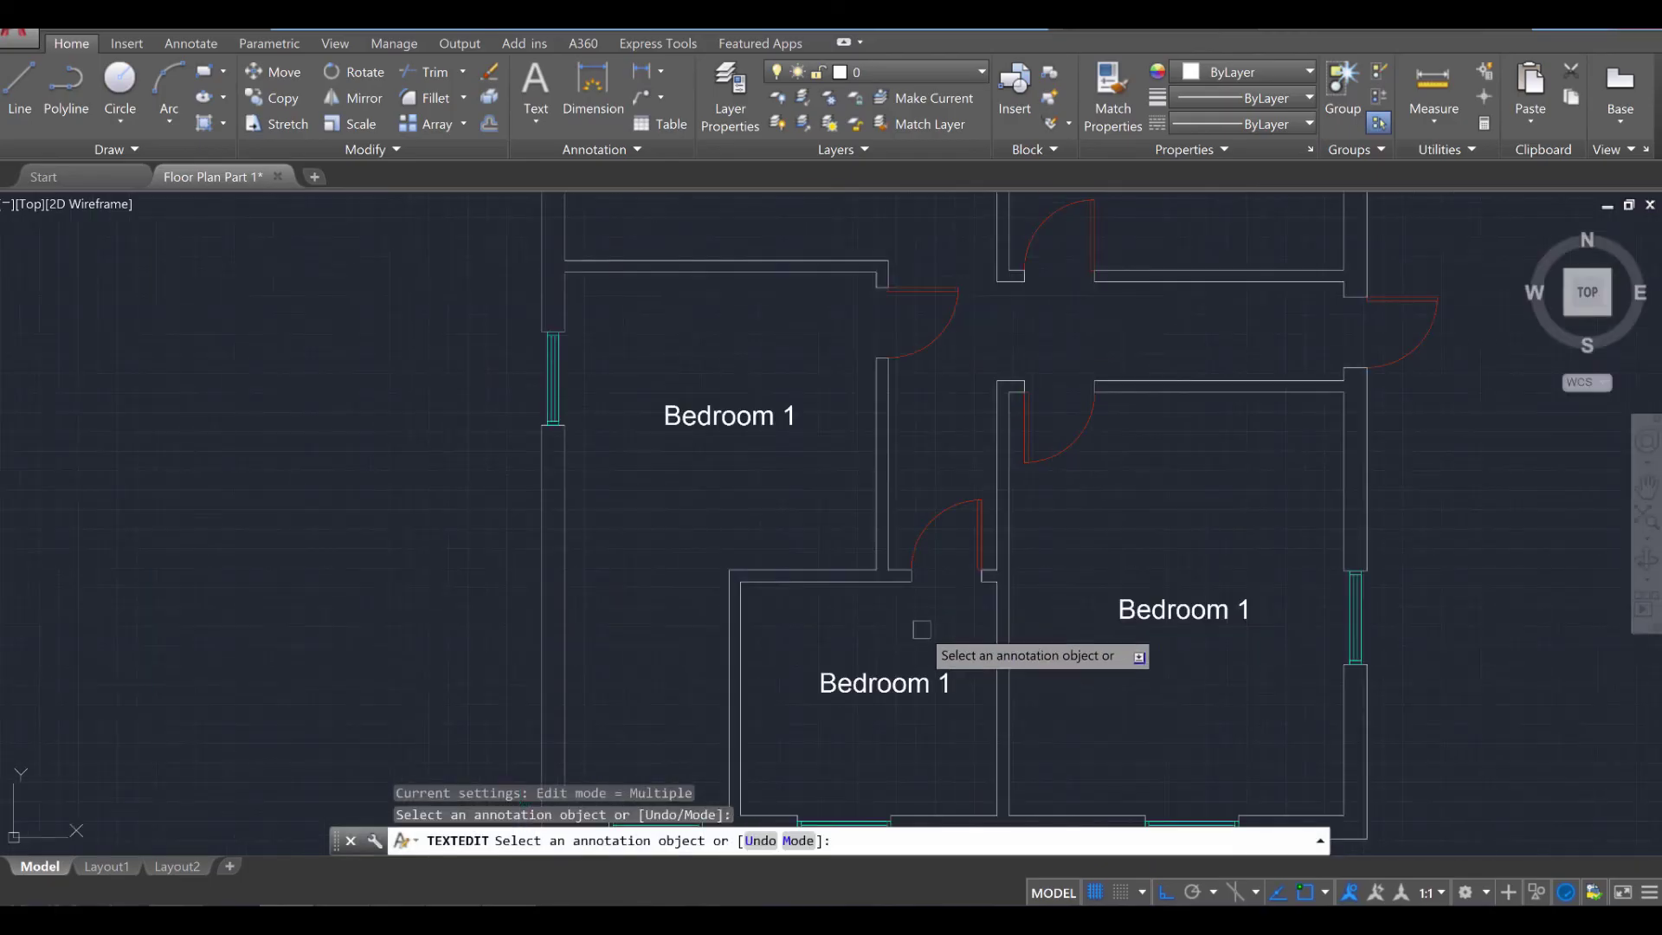
left_click(899, 684)
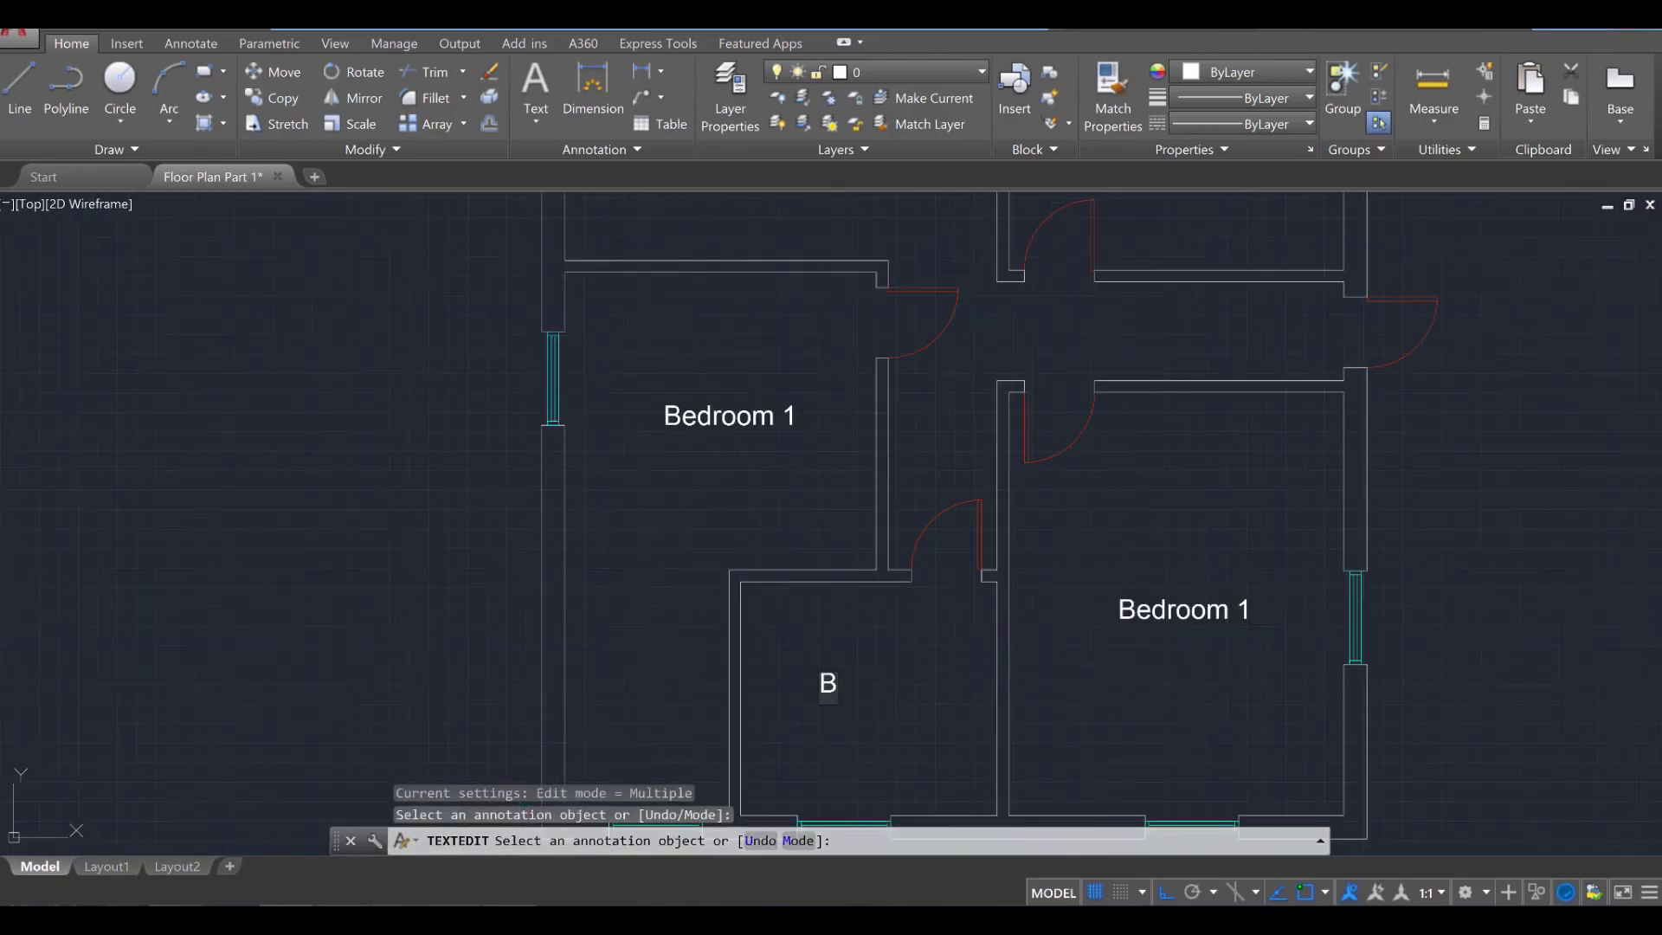
left_click(719, 422)
left_click(723, 418)
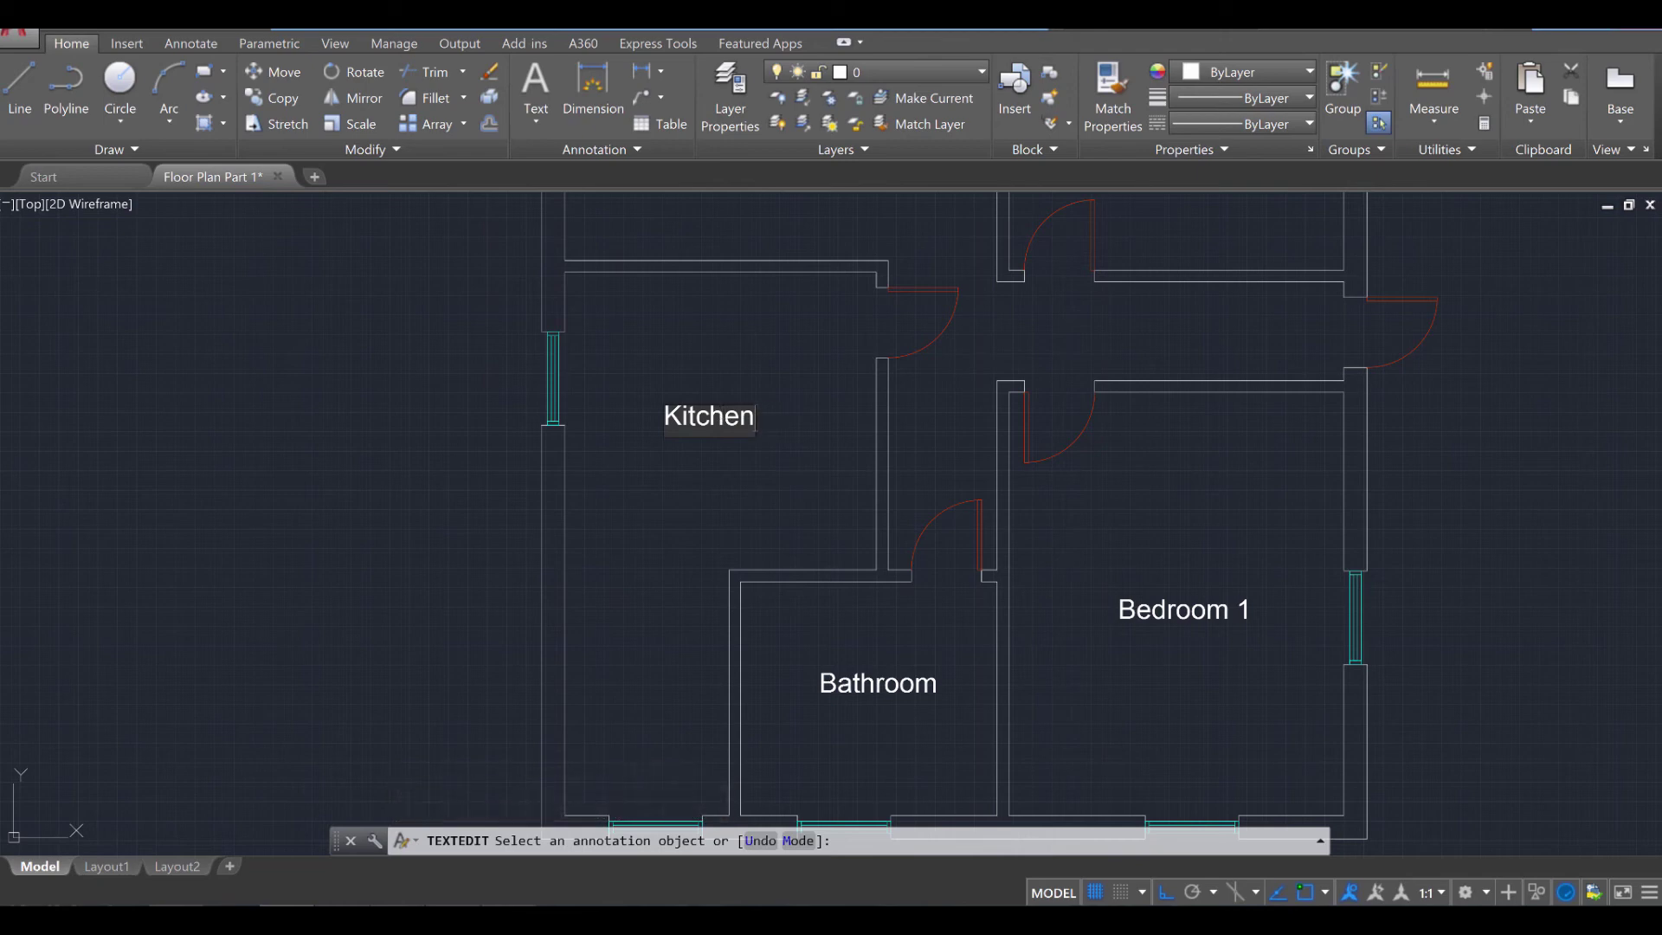
scroll(748, 505, "down", 5)
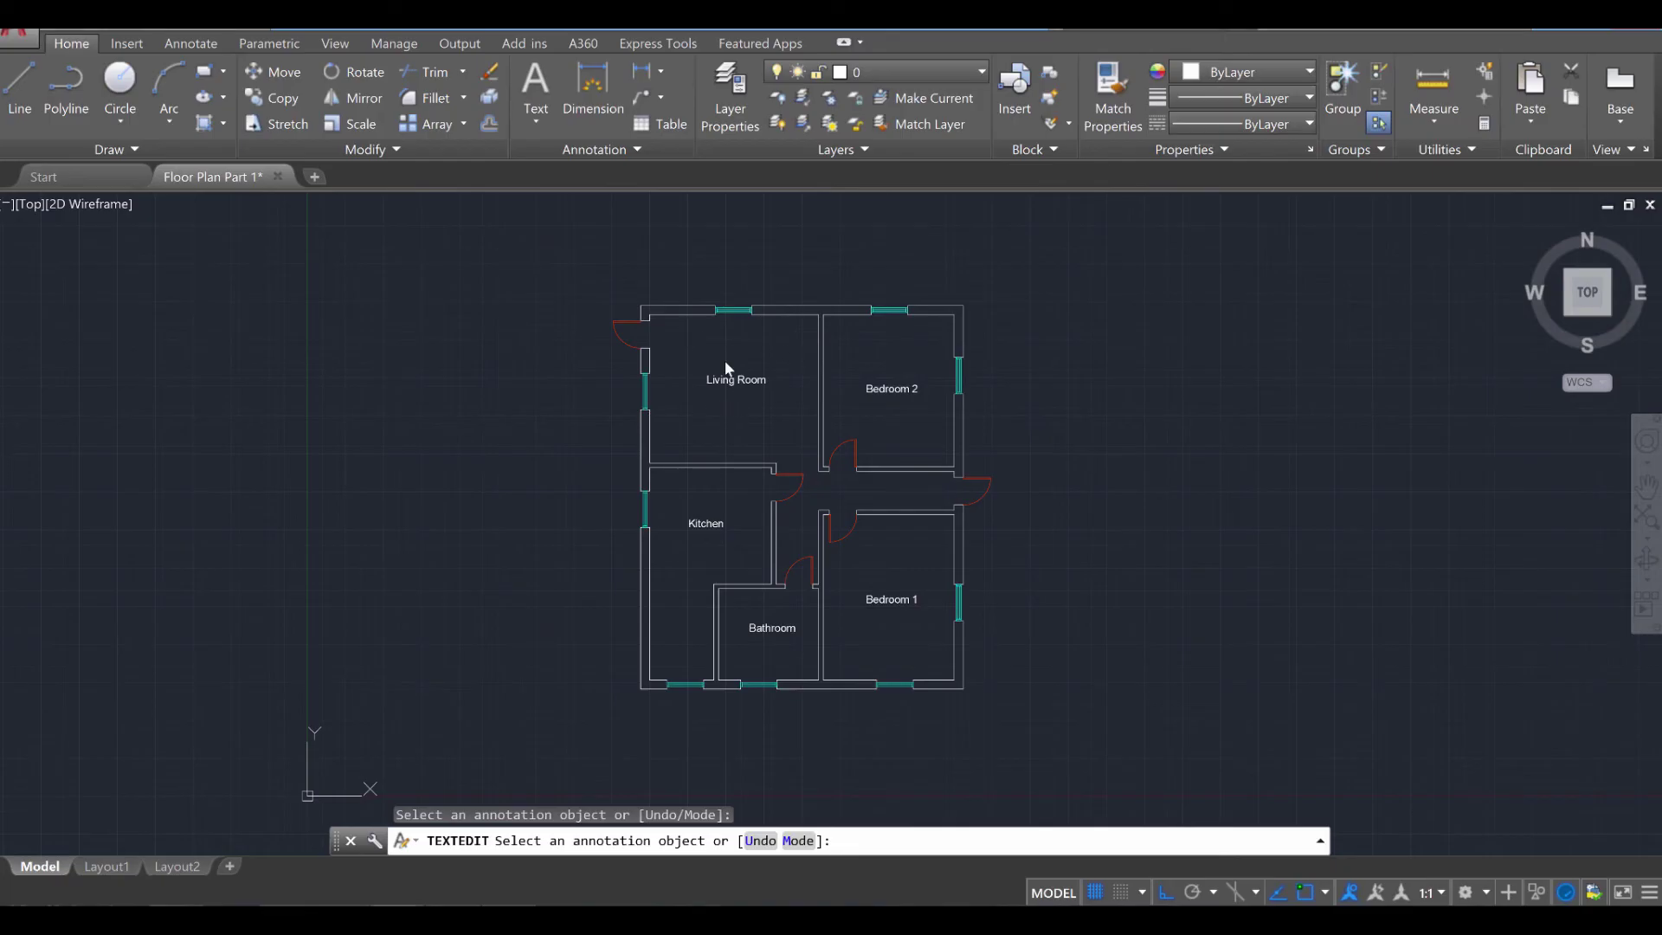
scroll(724, 360, "up", 3)
key("Escape")
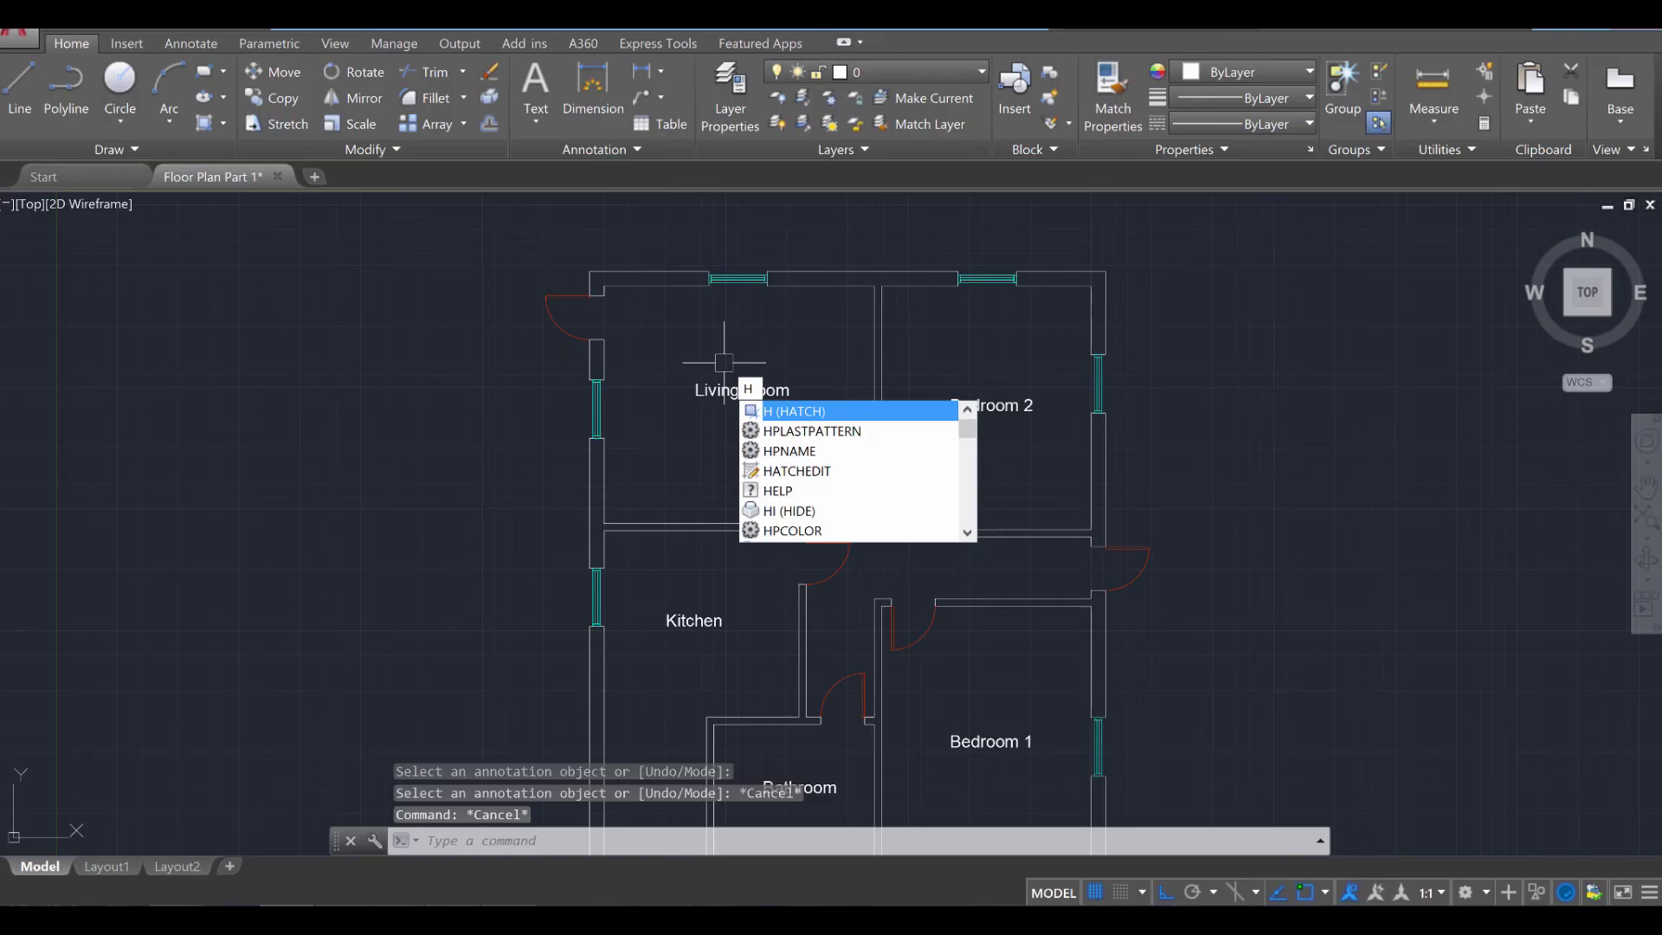
key("Return")
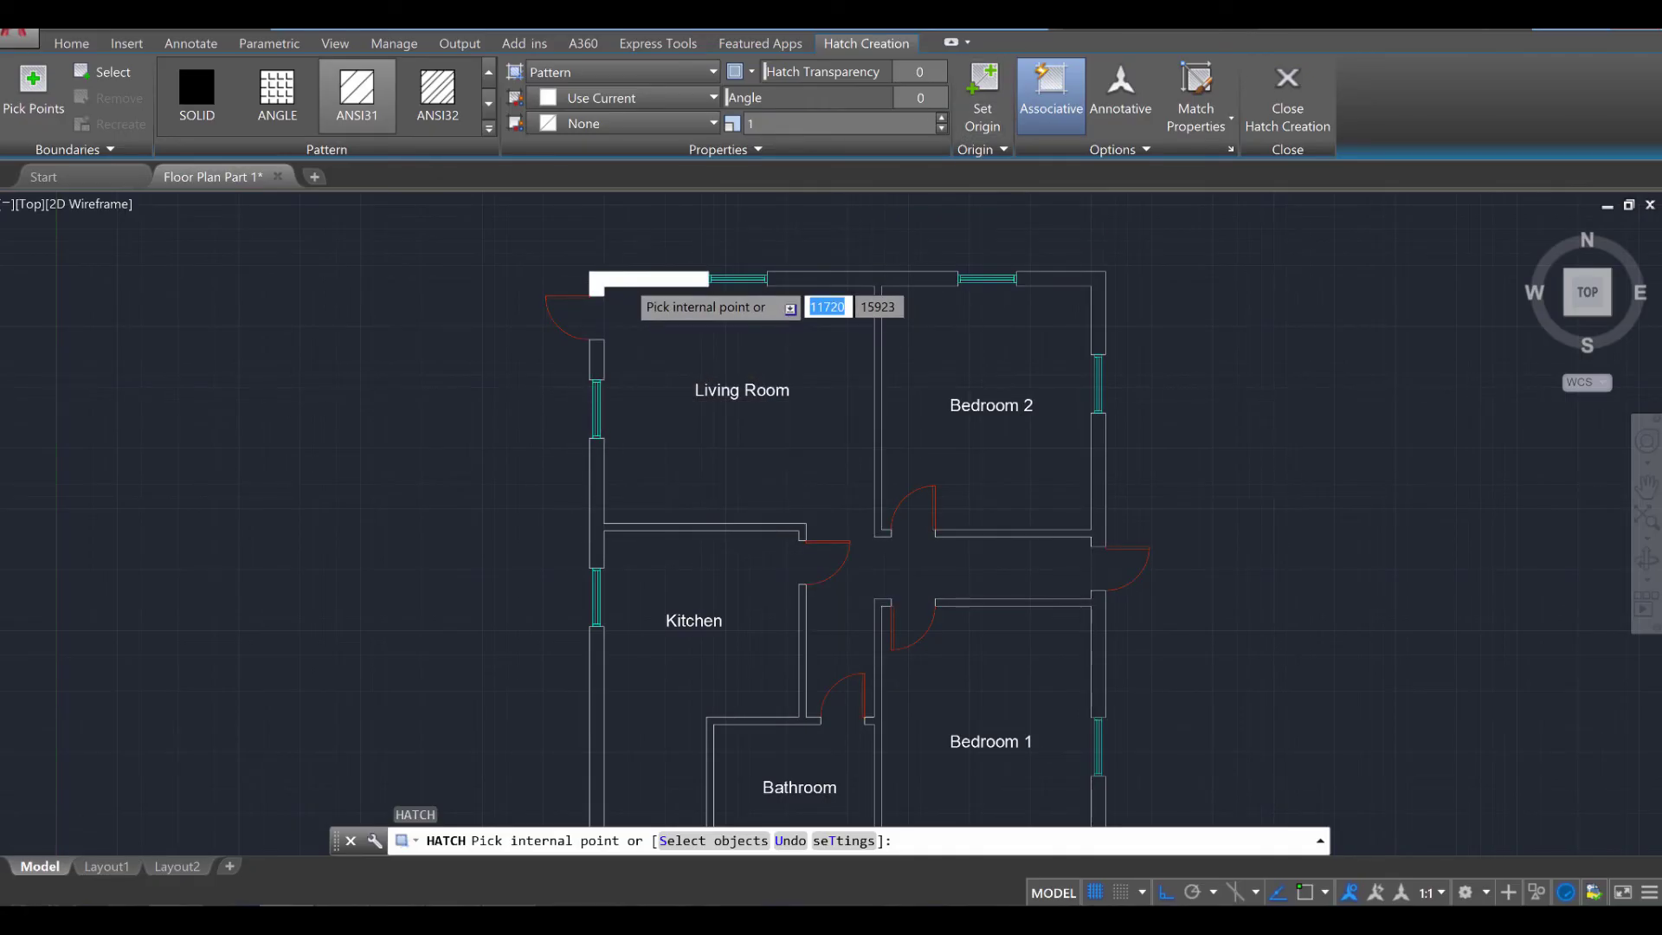
scroll(625, 283, "up", 2)
scroll(624, 286, "down", 2)
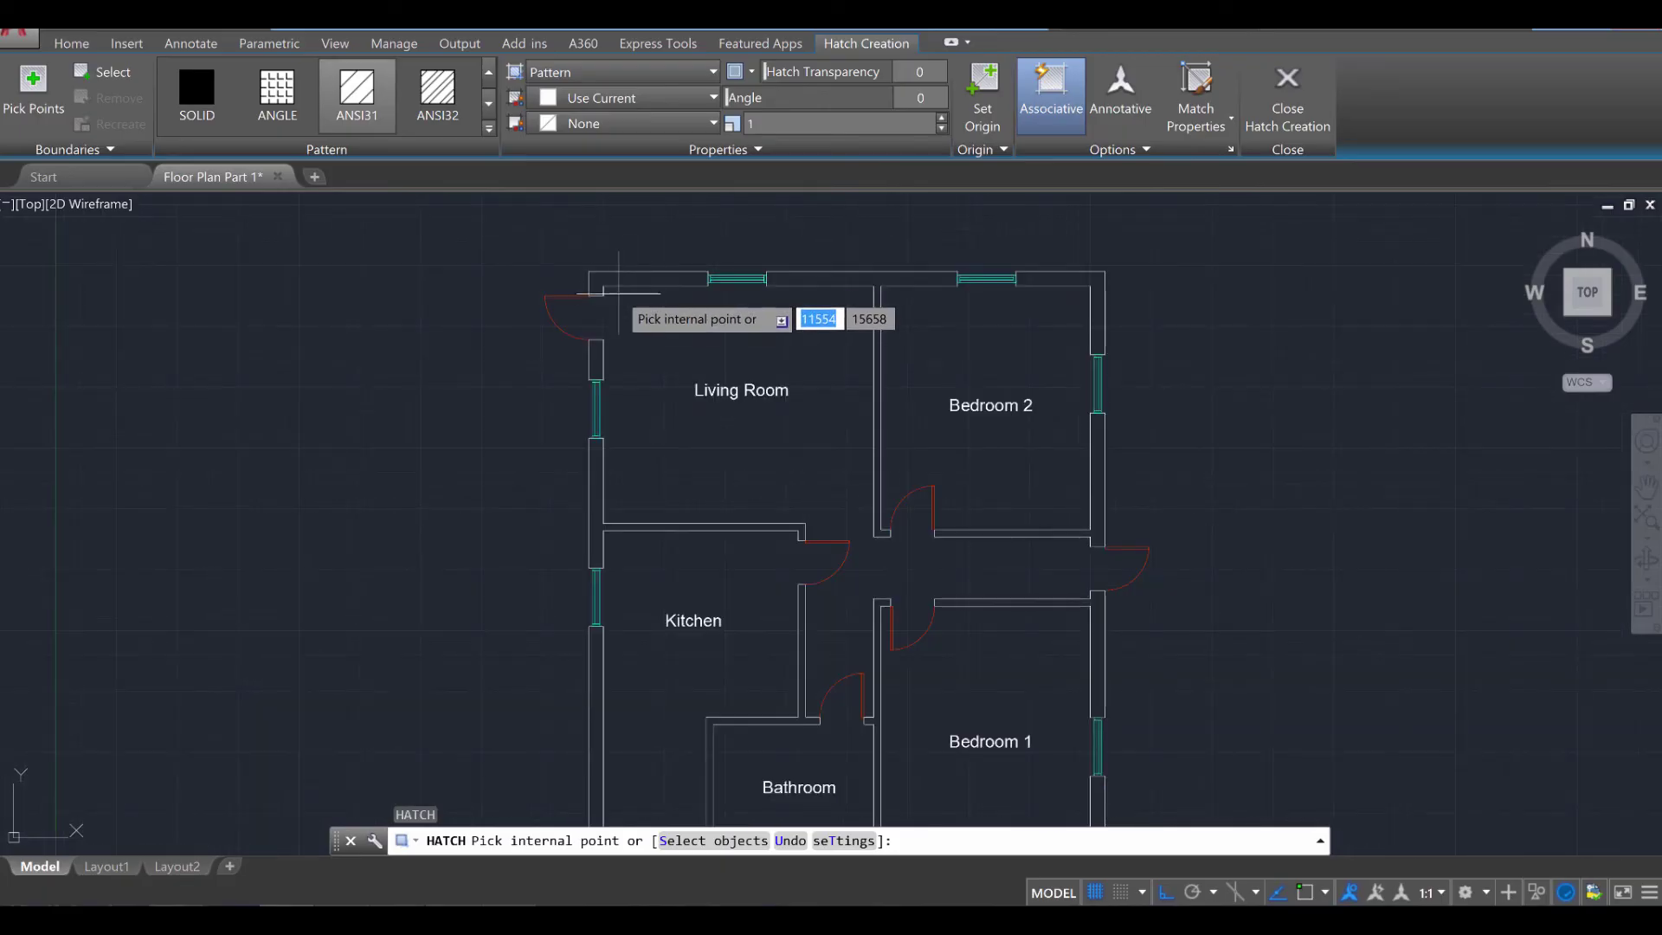
scroll(635, 267, "up", 2)
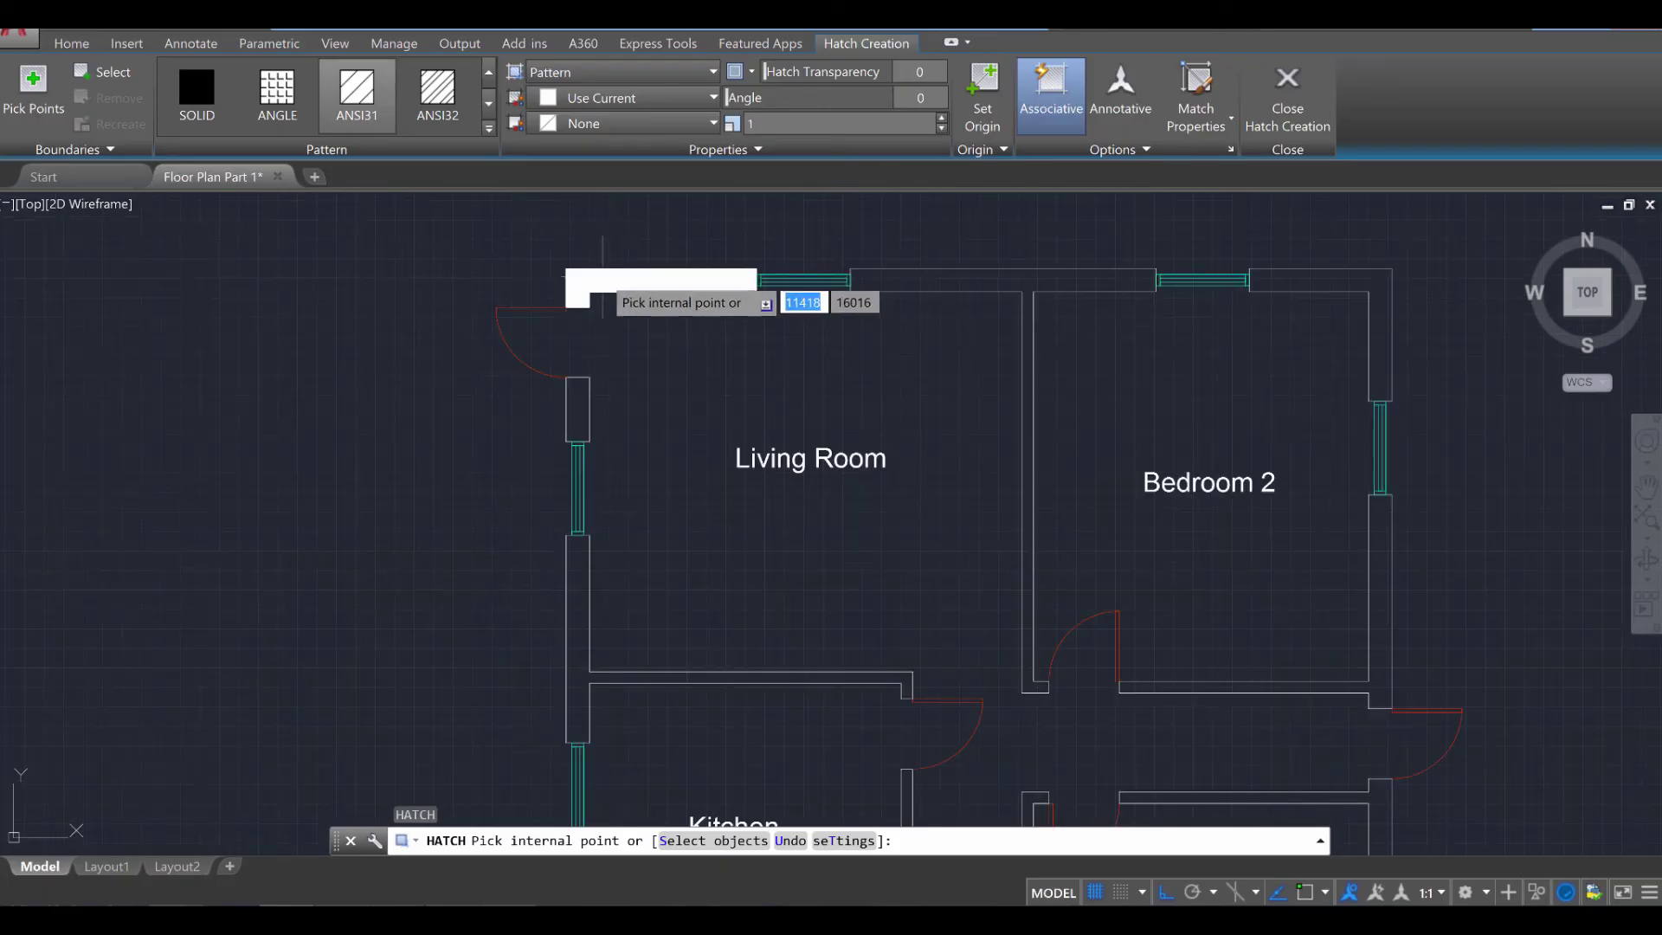
key("Escape")
key("Escape")
key("Escape")
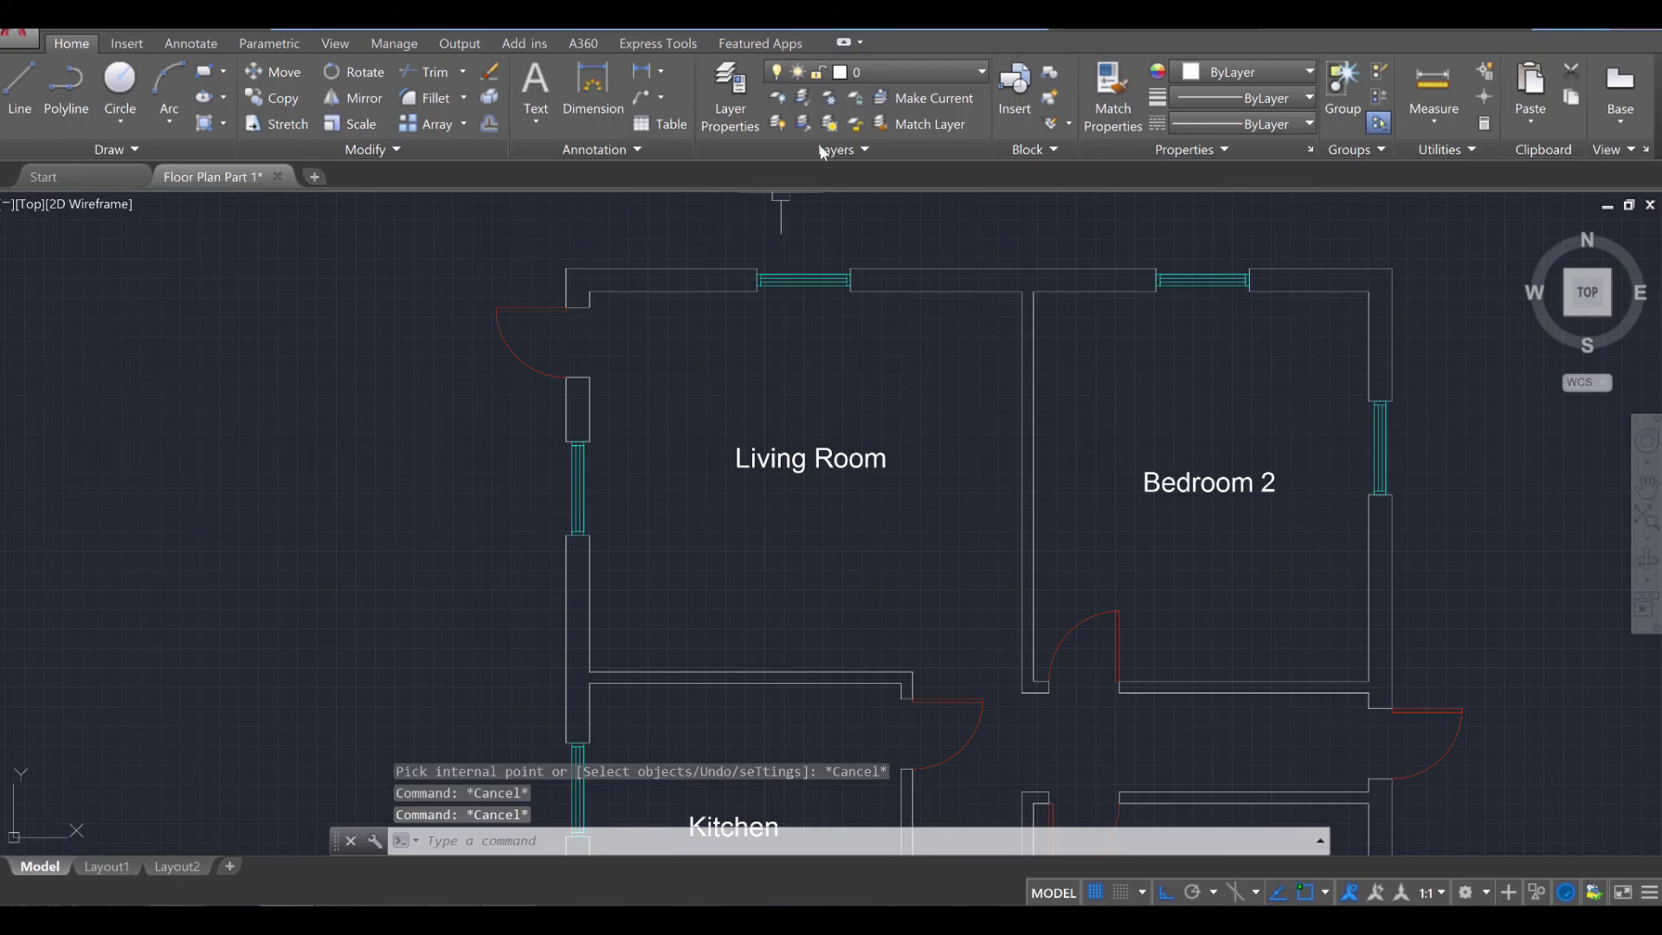
Make Walls the current layer and start a hatch with the SOLID pattern.
left_click(911, 76)
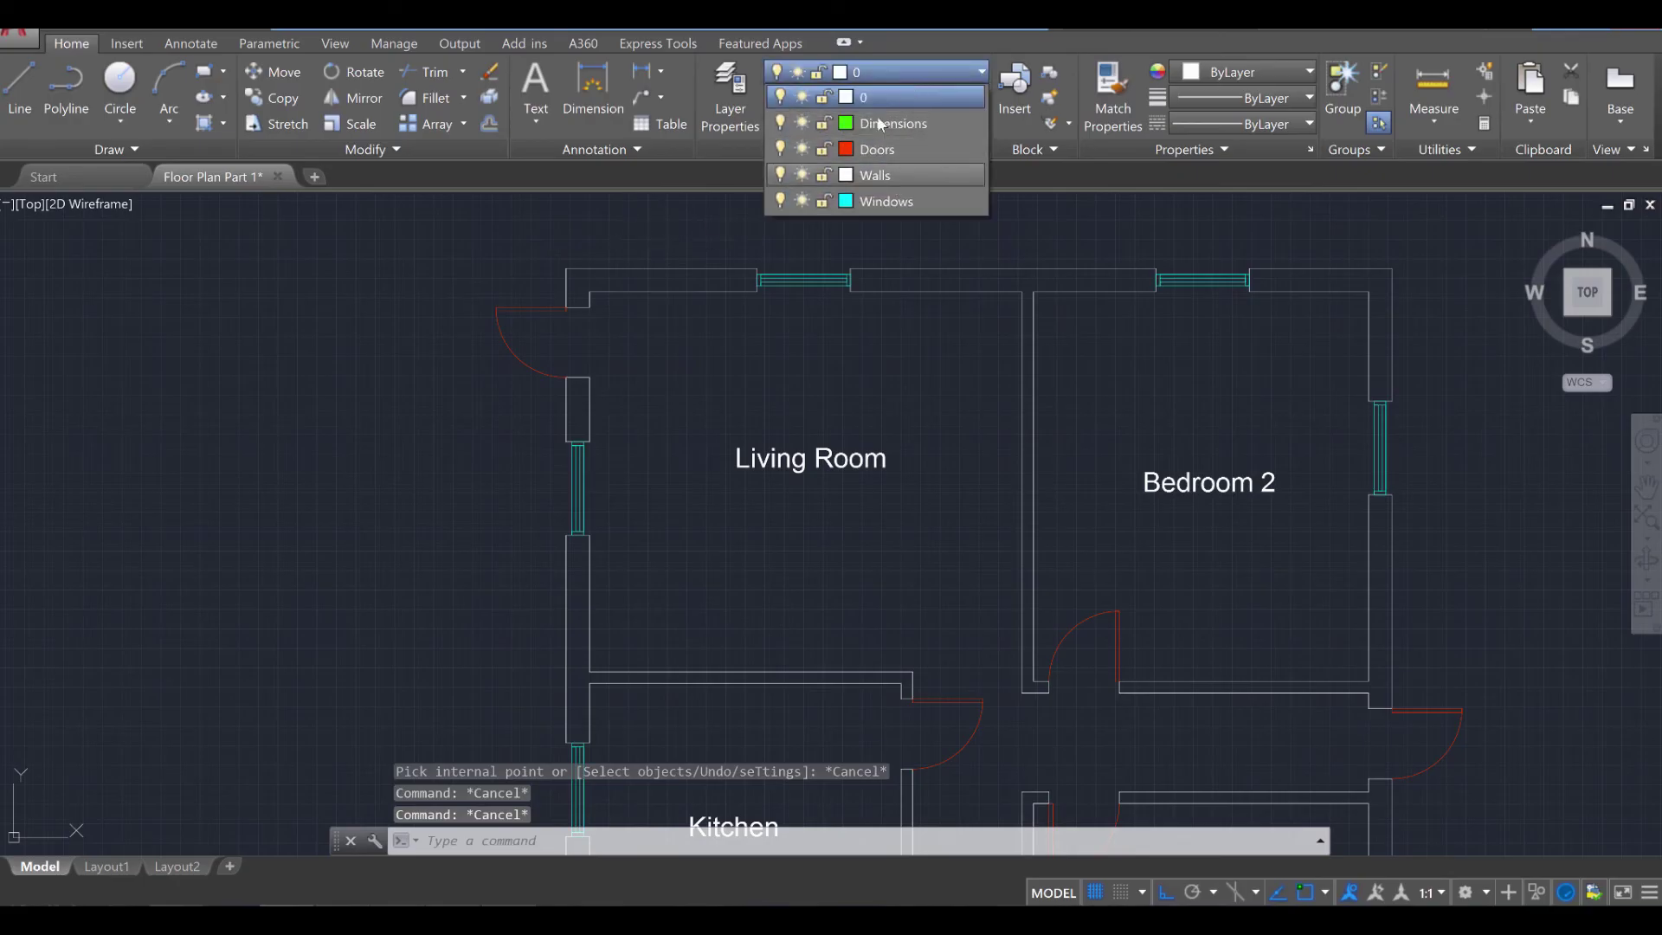
left_click(876, 176)
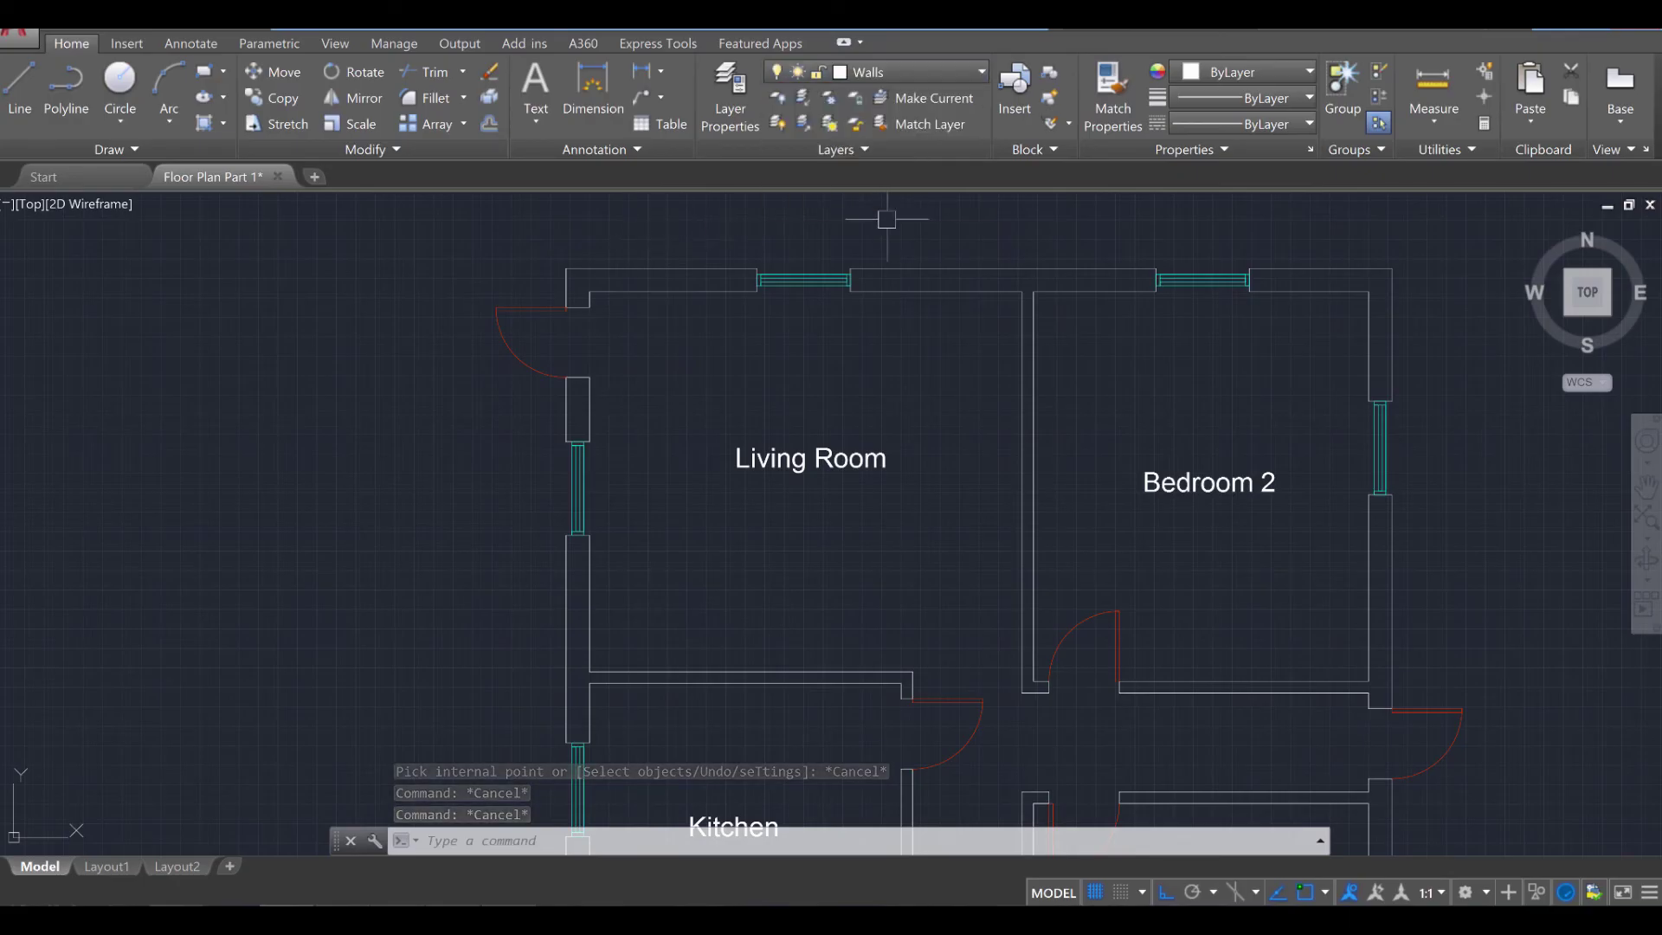
type("H")
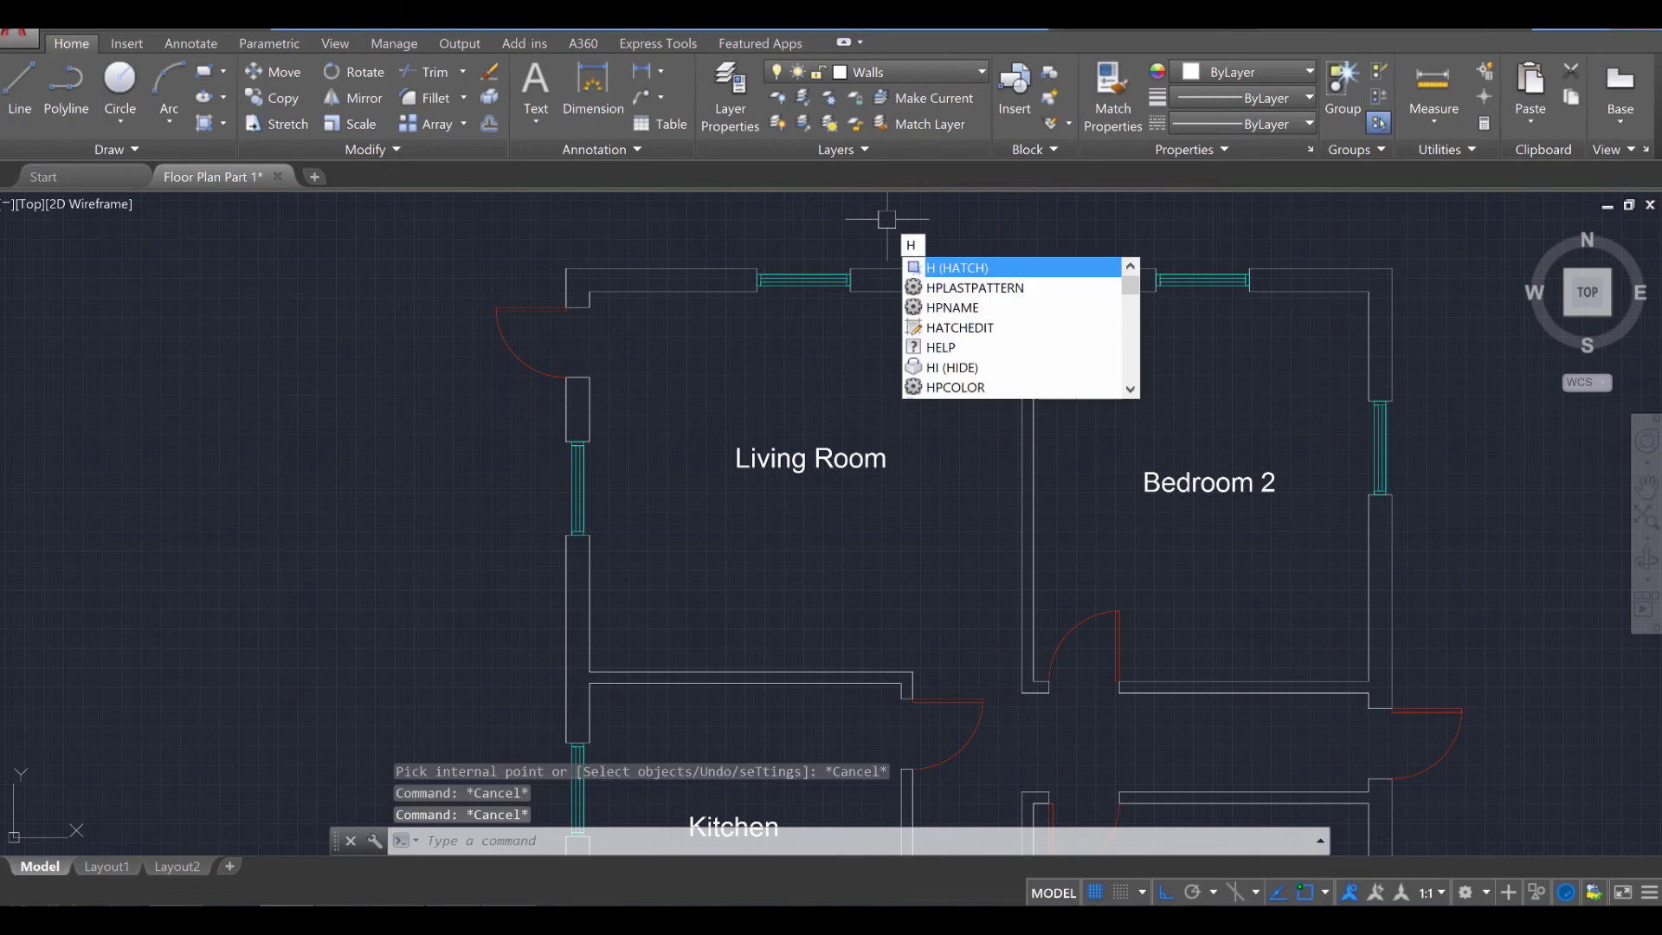
key("Return")
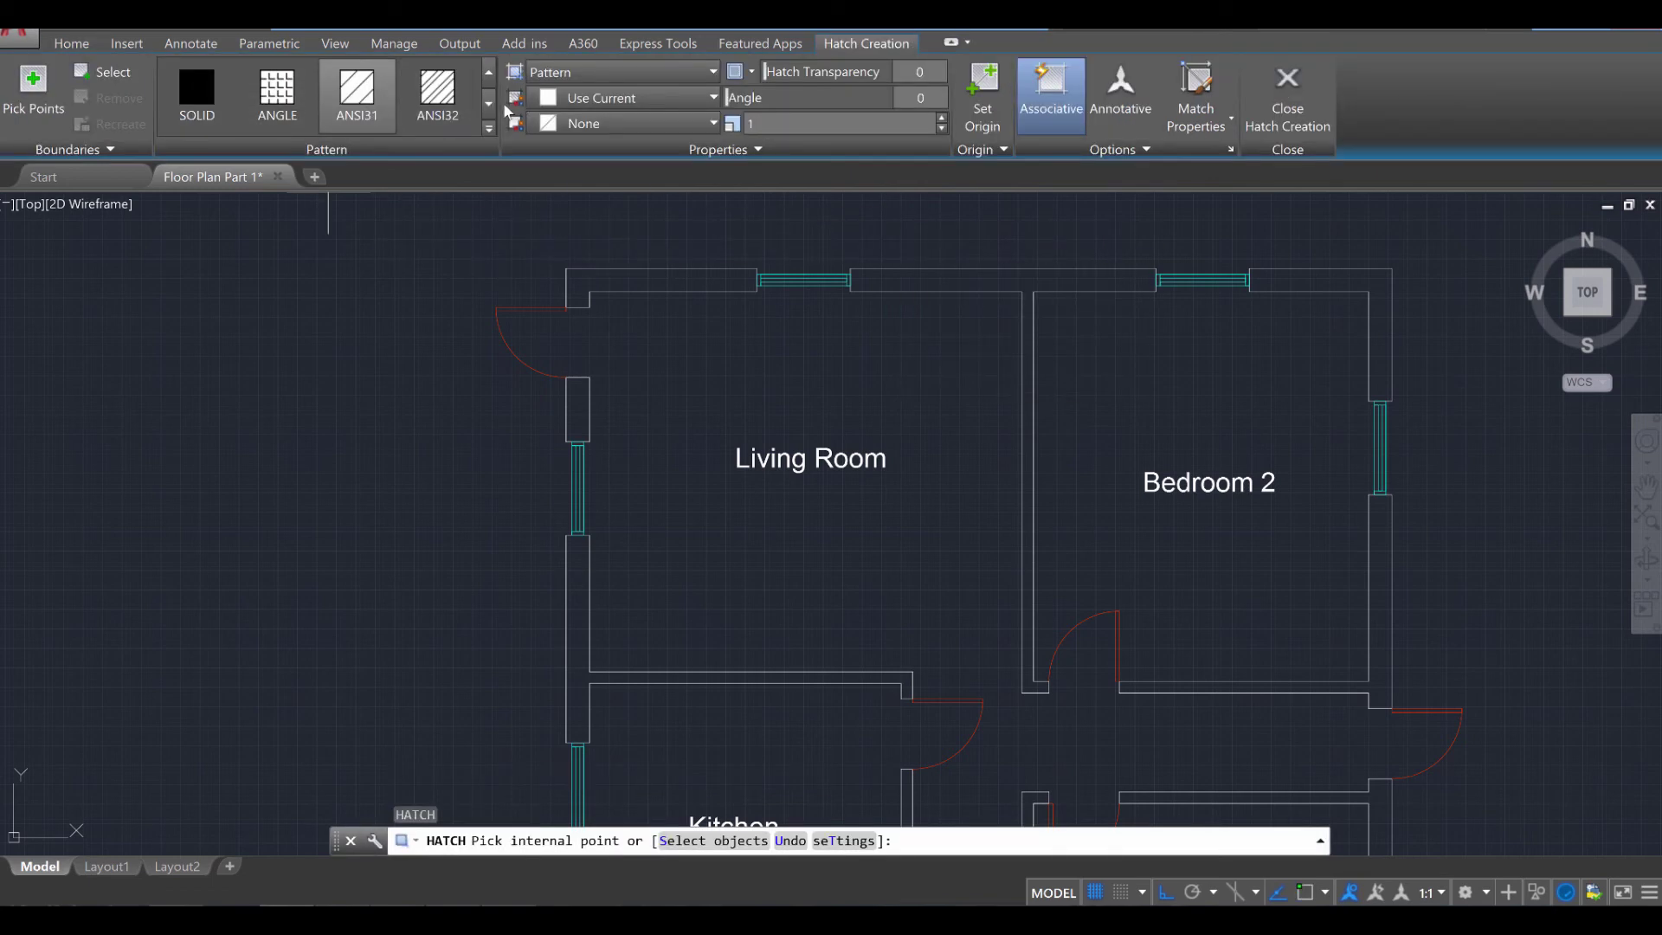
left_click(197, 91)
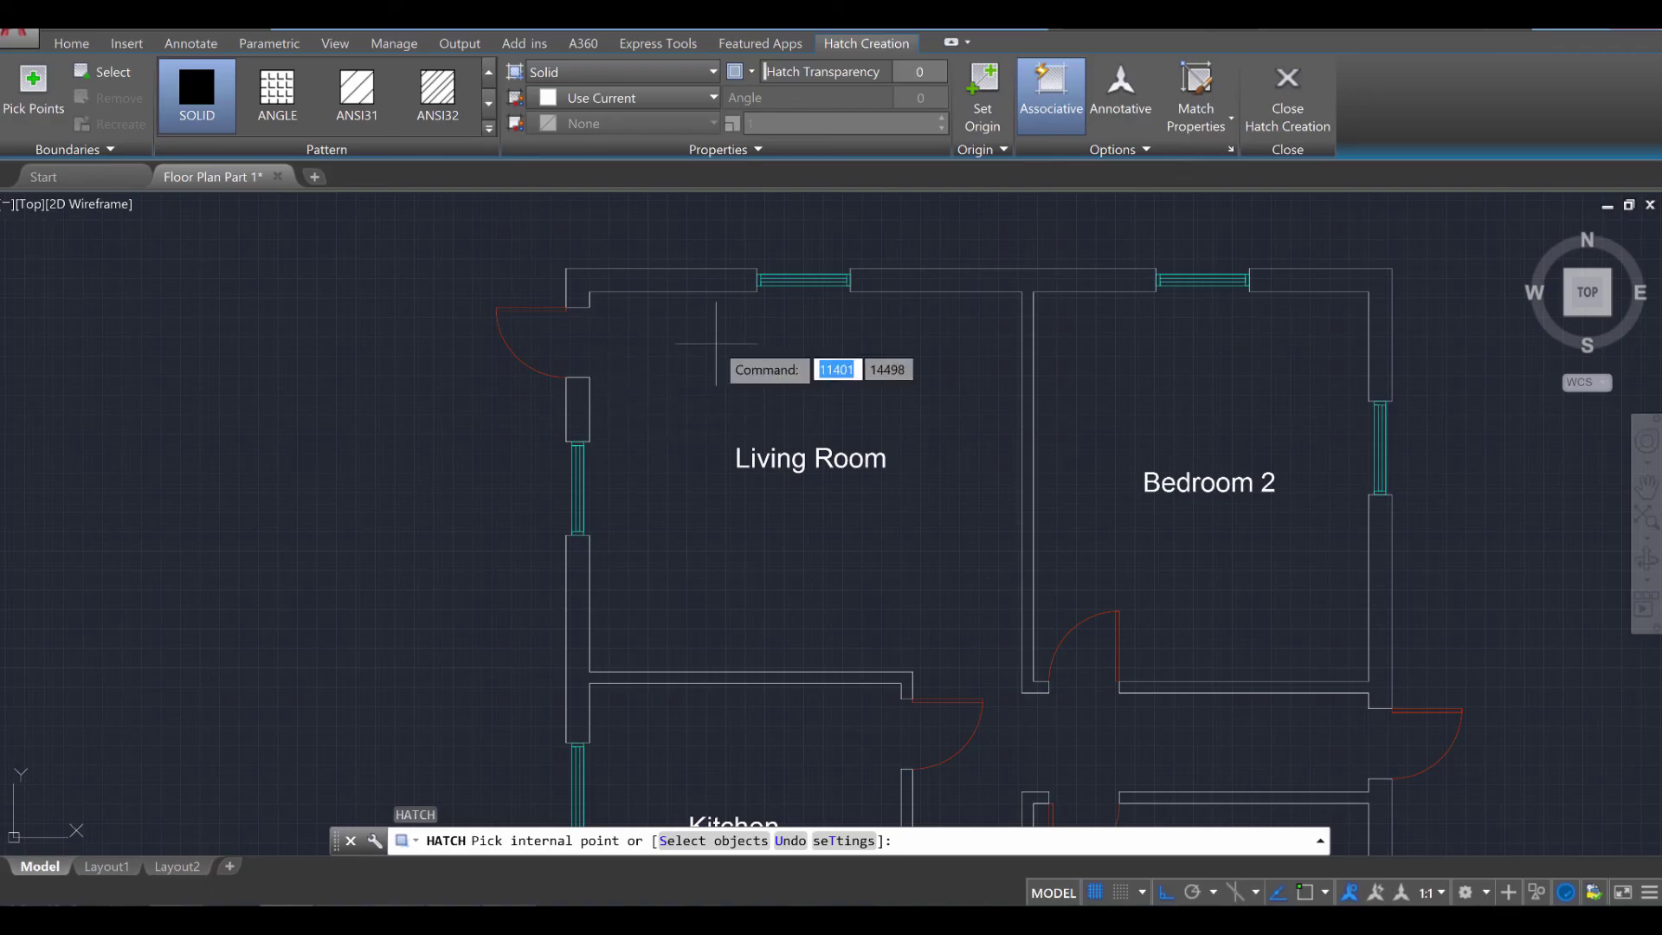
Fill the north exterior walls, the north-east corner and the wall between Living Room and Bedroom 2 with the solid hatch.
left_click(698, 271)
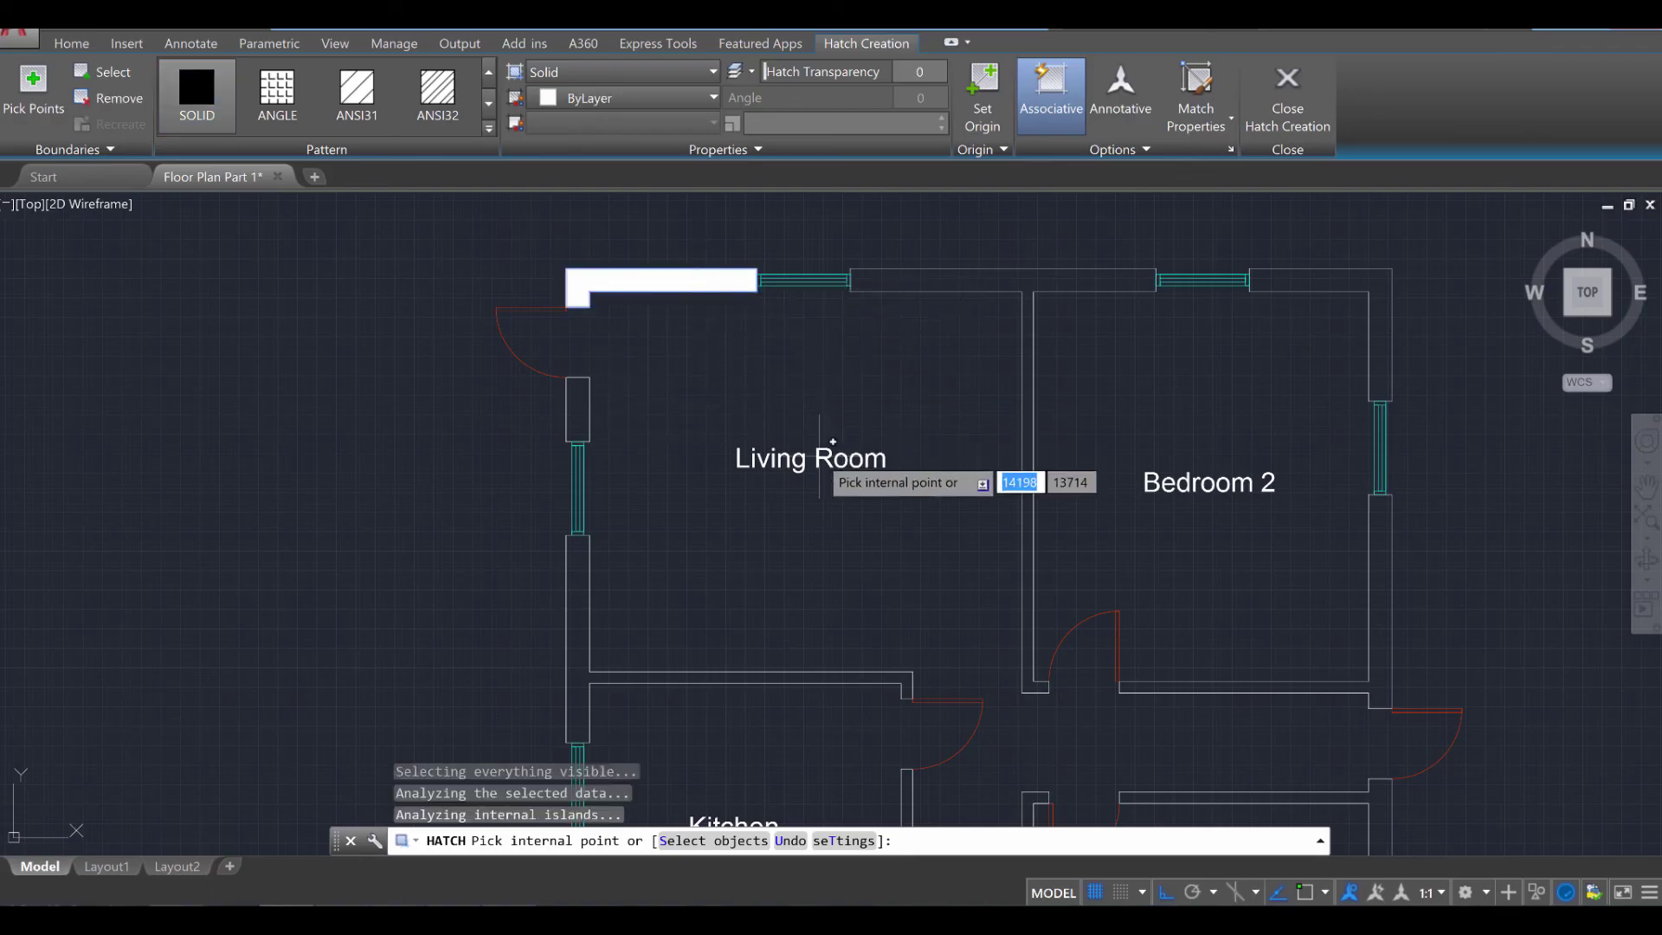
middle_click_drag(754, 443, 552, 492)
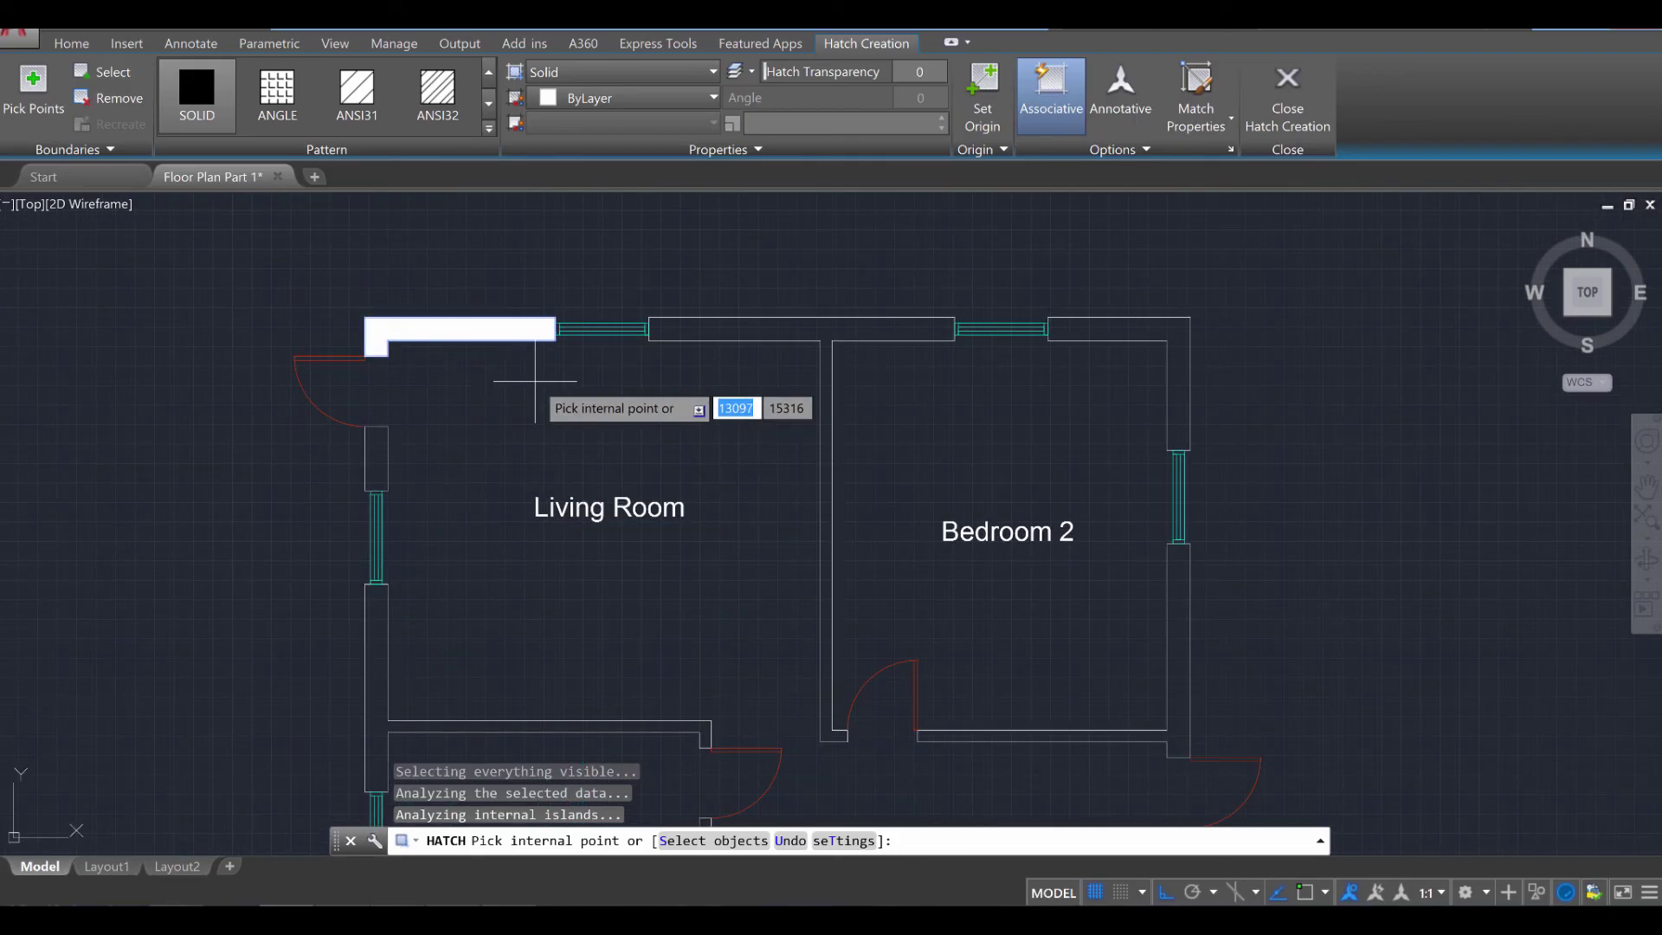
left_click(729, 329)
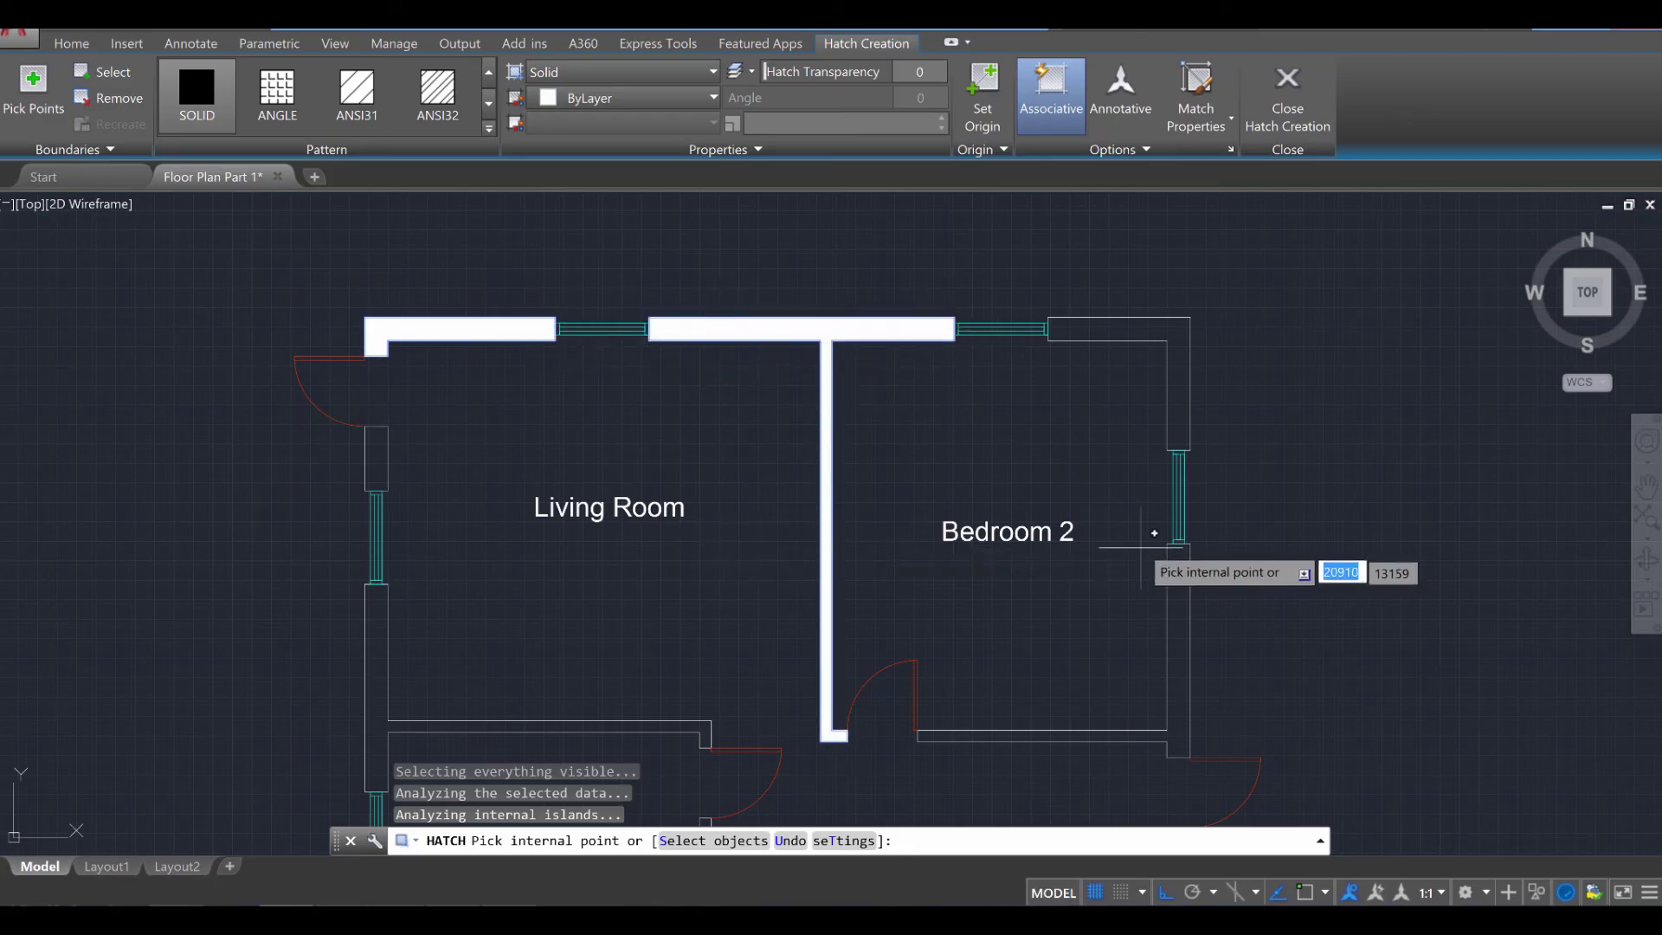
left_click(1126, 326)
Fill the remaining east exterior walls, the corridor walls of both bedrooms and the south-east corner with solid hatch, and finish the hatch.
middle_click_drag(1264, 540, 1254, 360)
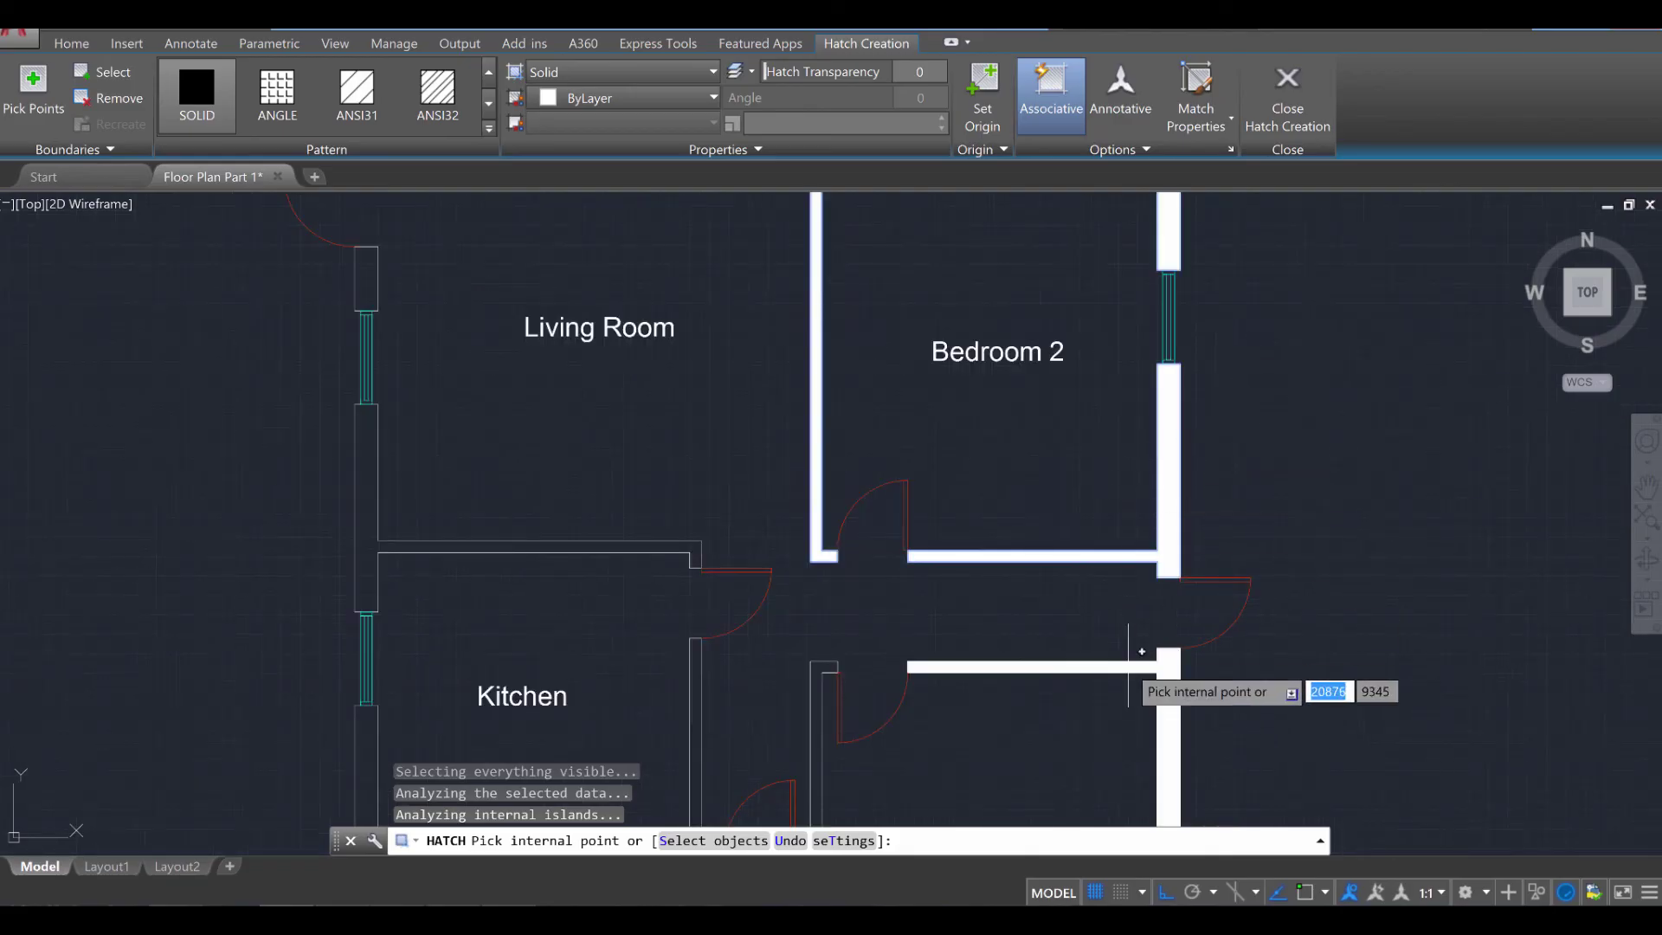
middle_click_drag(1125, 657, 1108, 477)
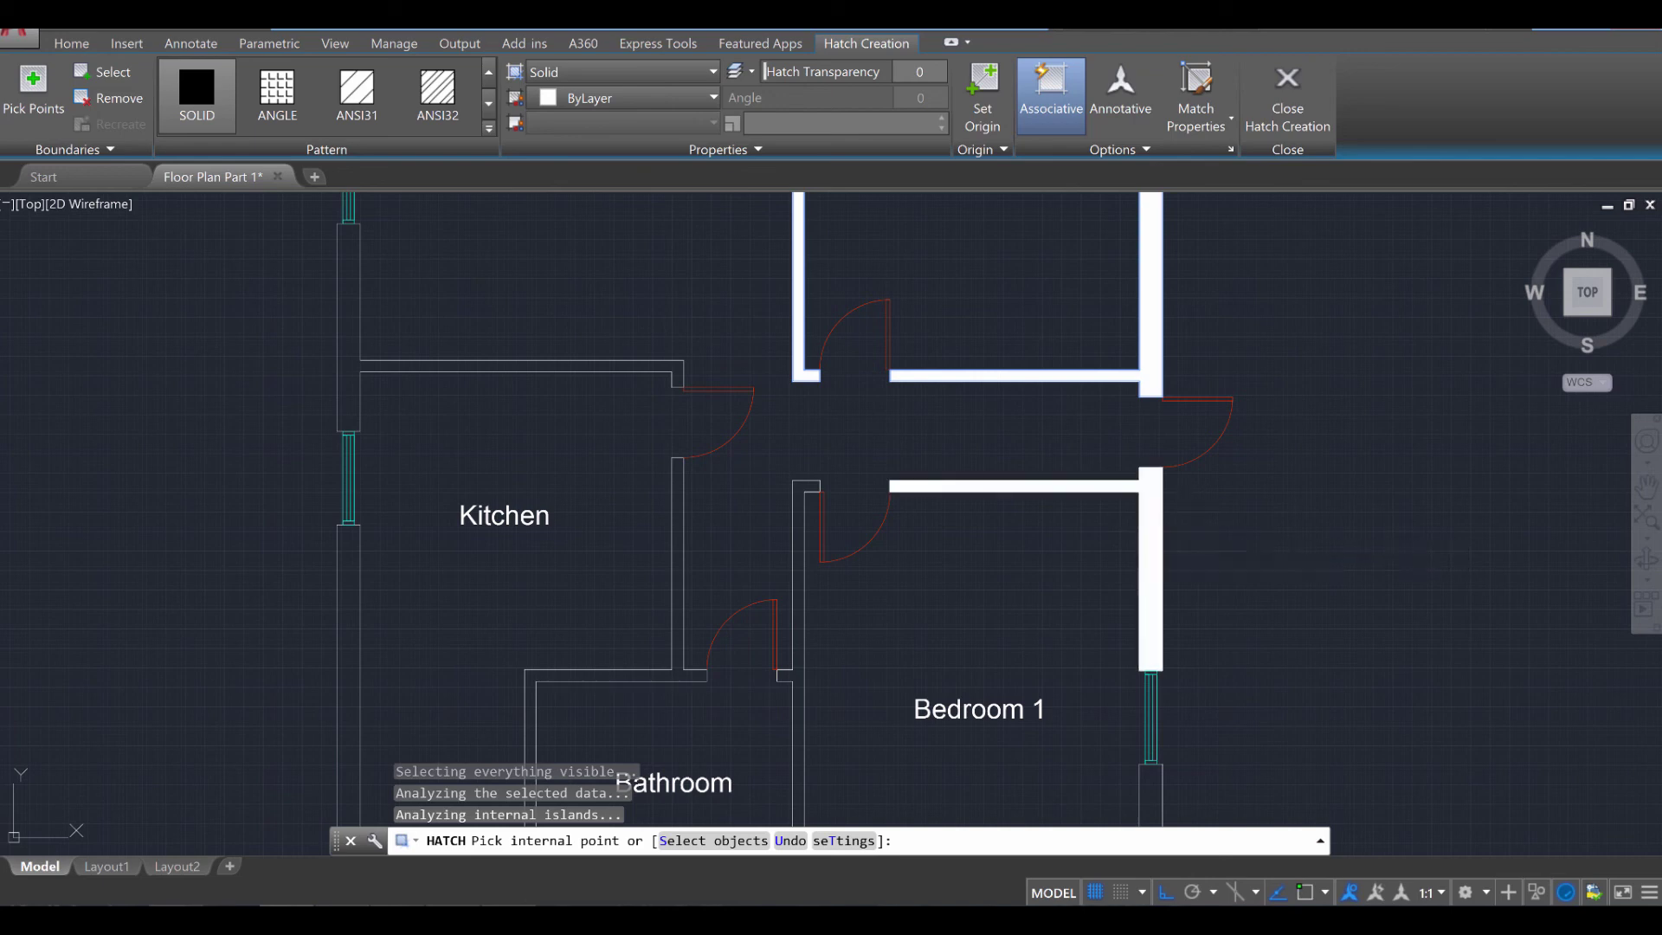
left_click(1149, 537)
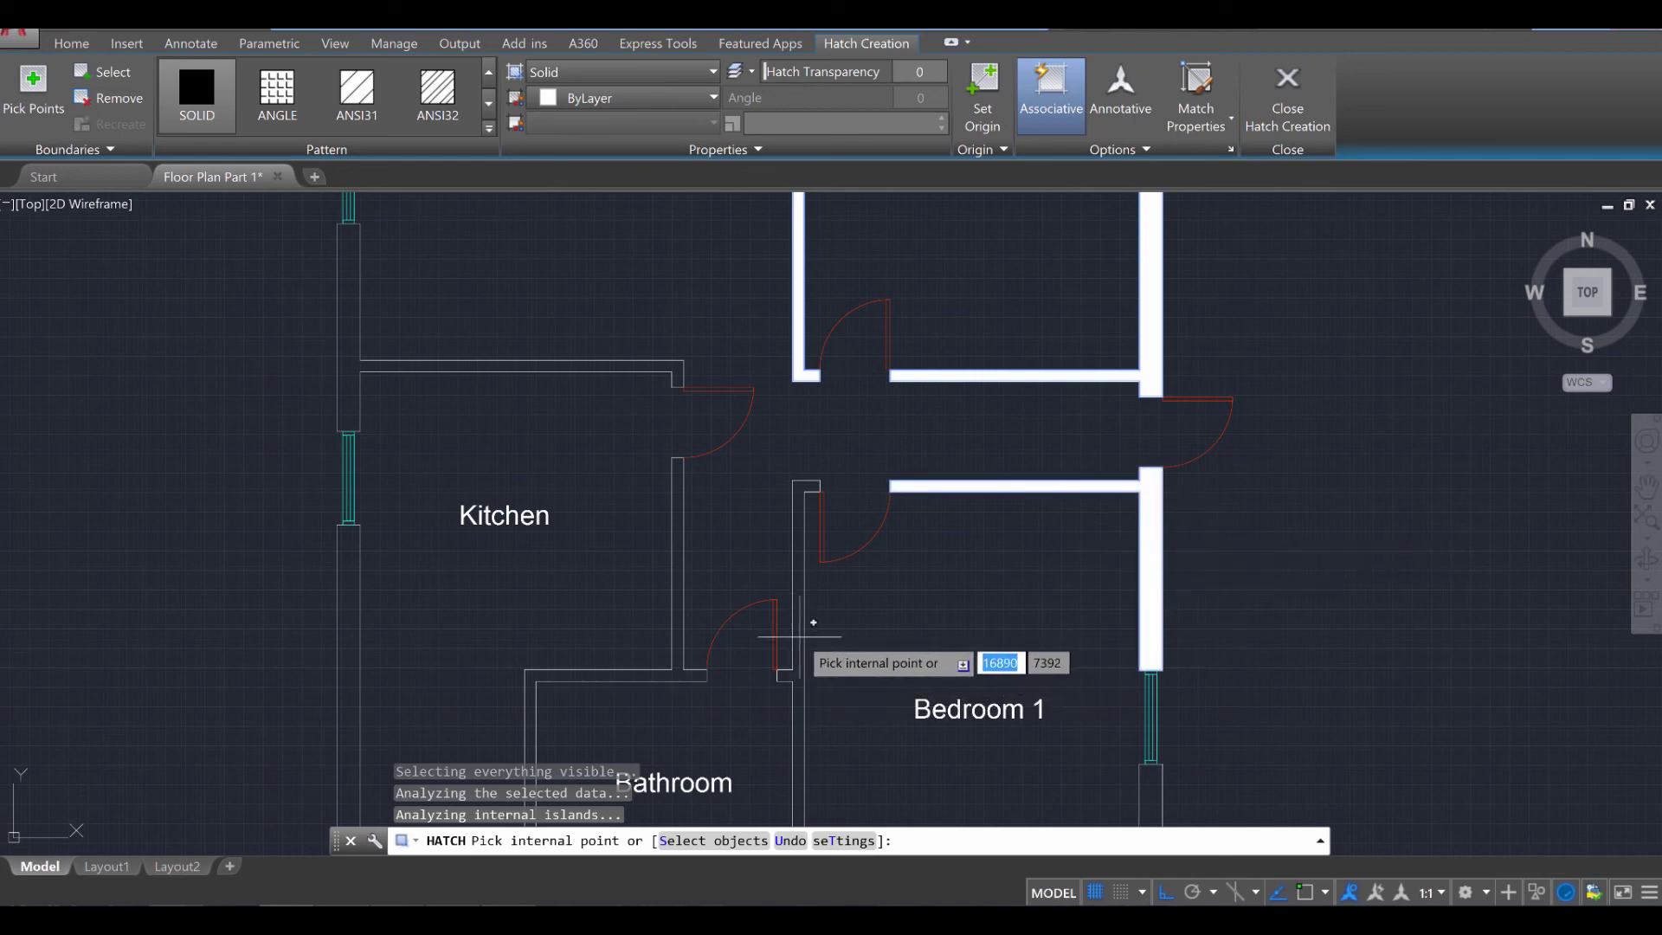
middle_click_drag(971, 691, 954, 316)
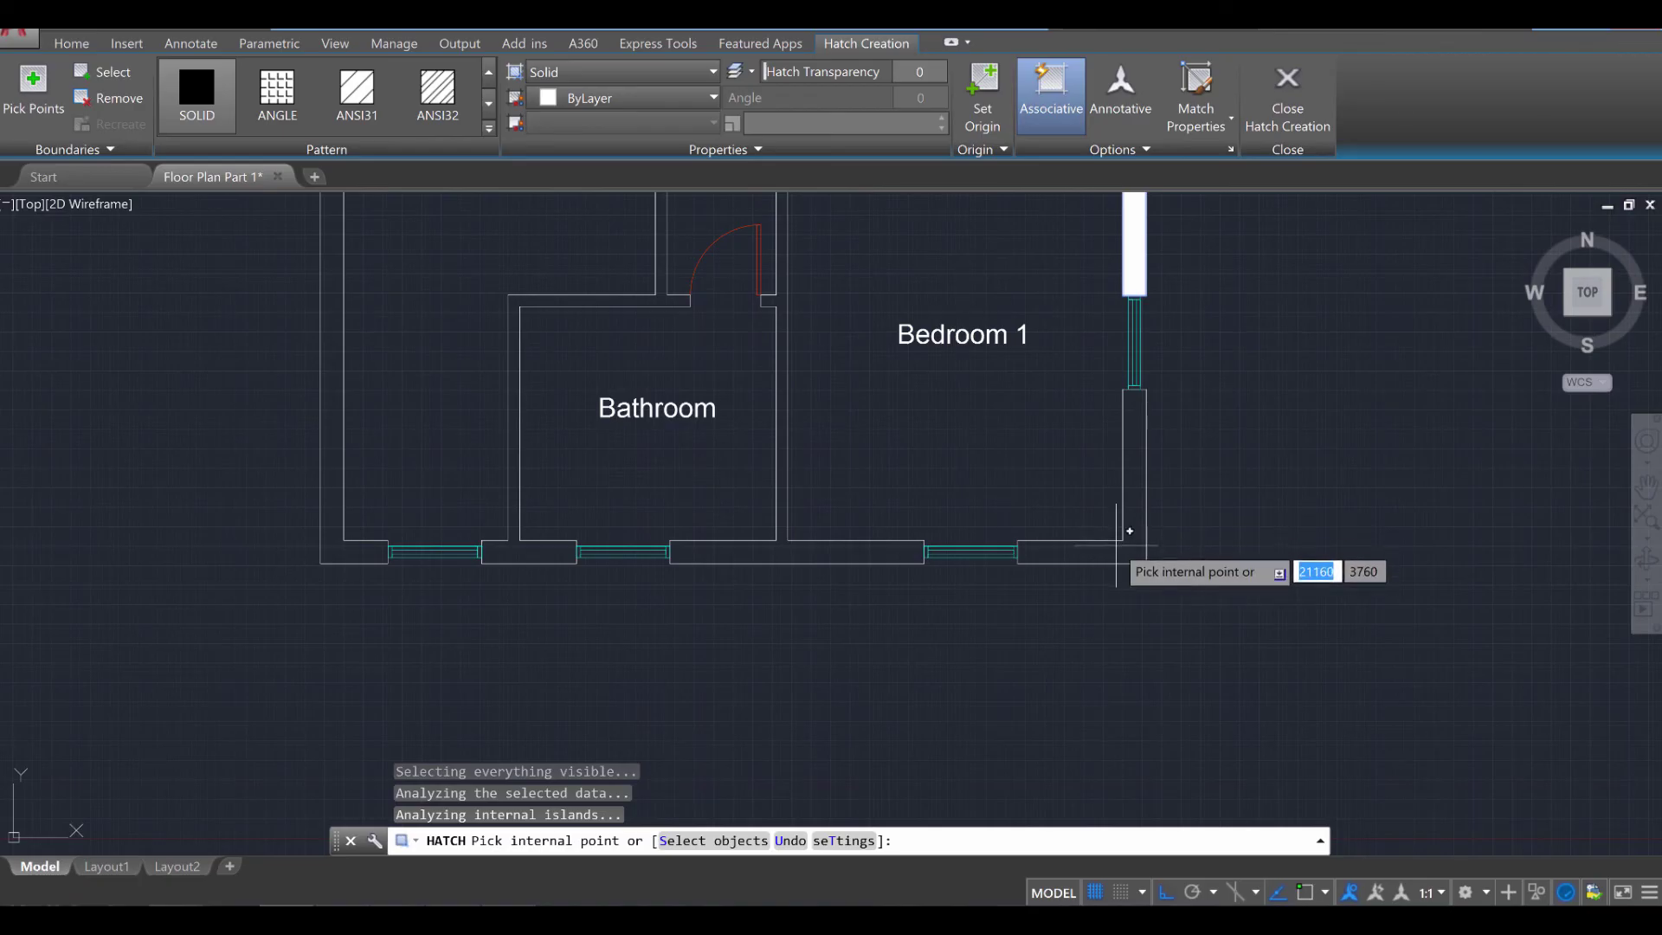
left_click(1129, 525)
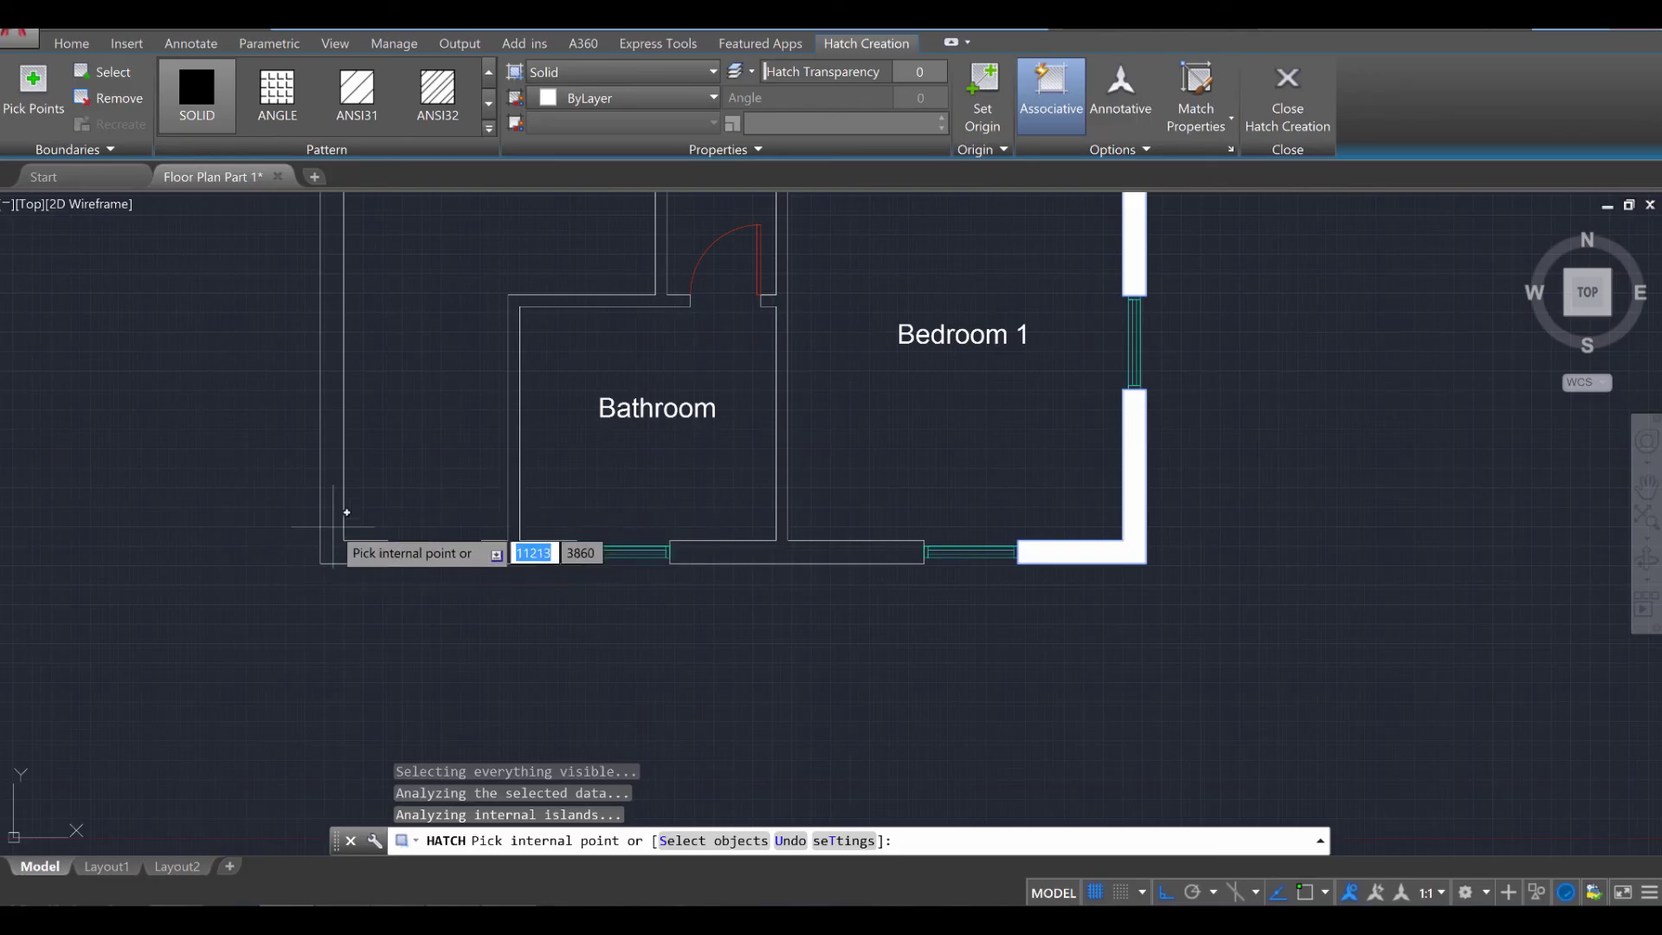
scroll(332, 525, "down", 2)
middle_click_drag(382, 404, 519, 627)
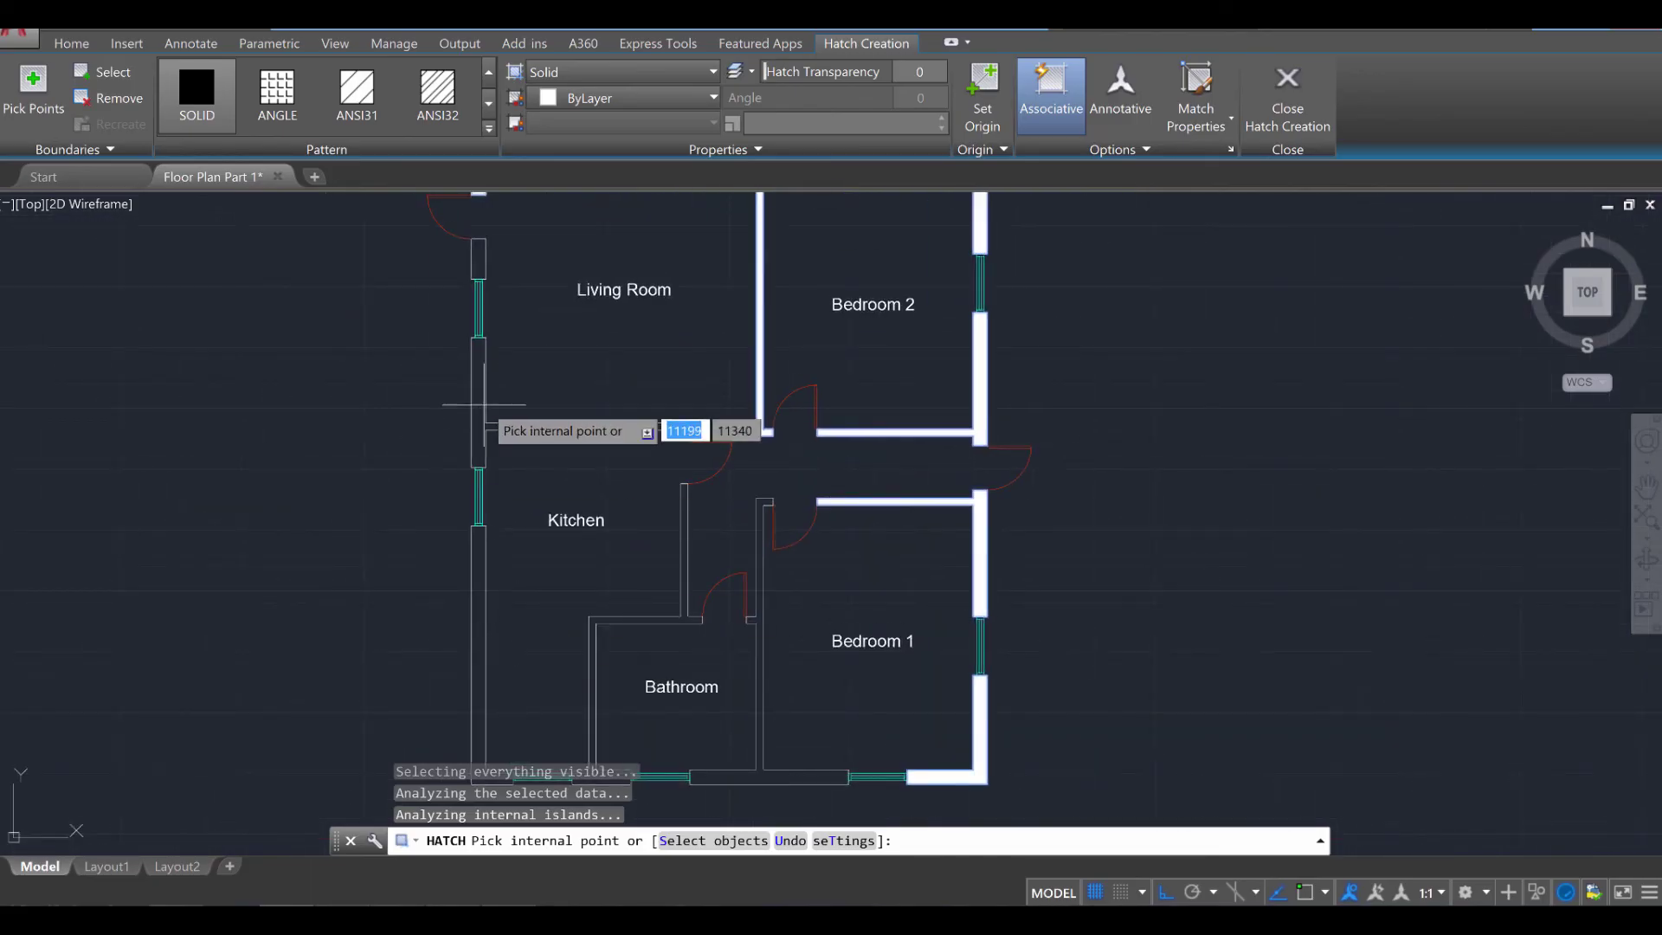
key("Return")
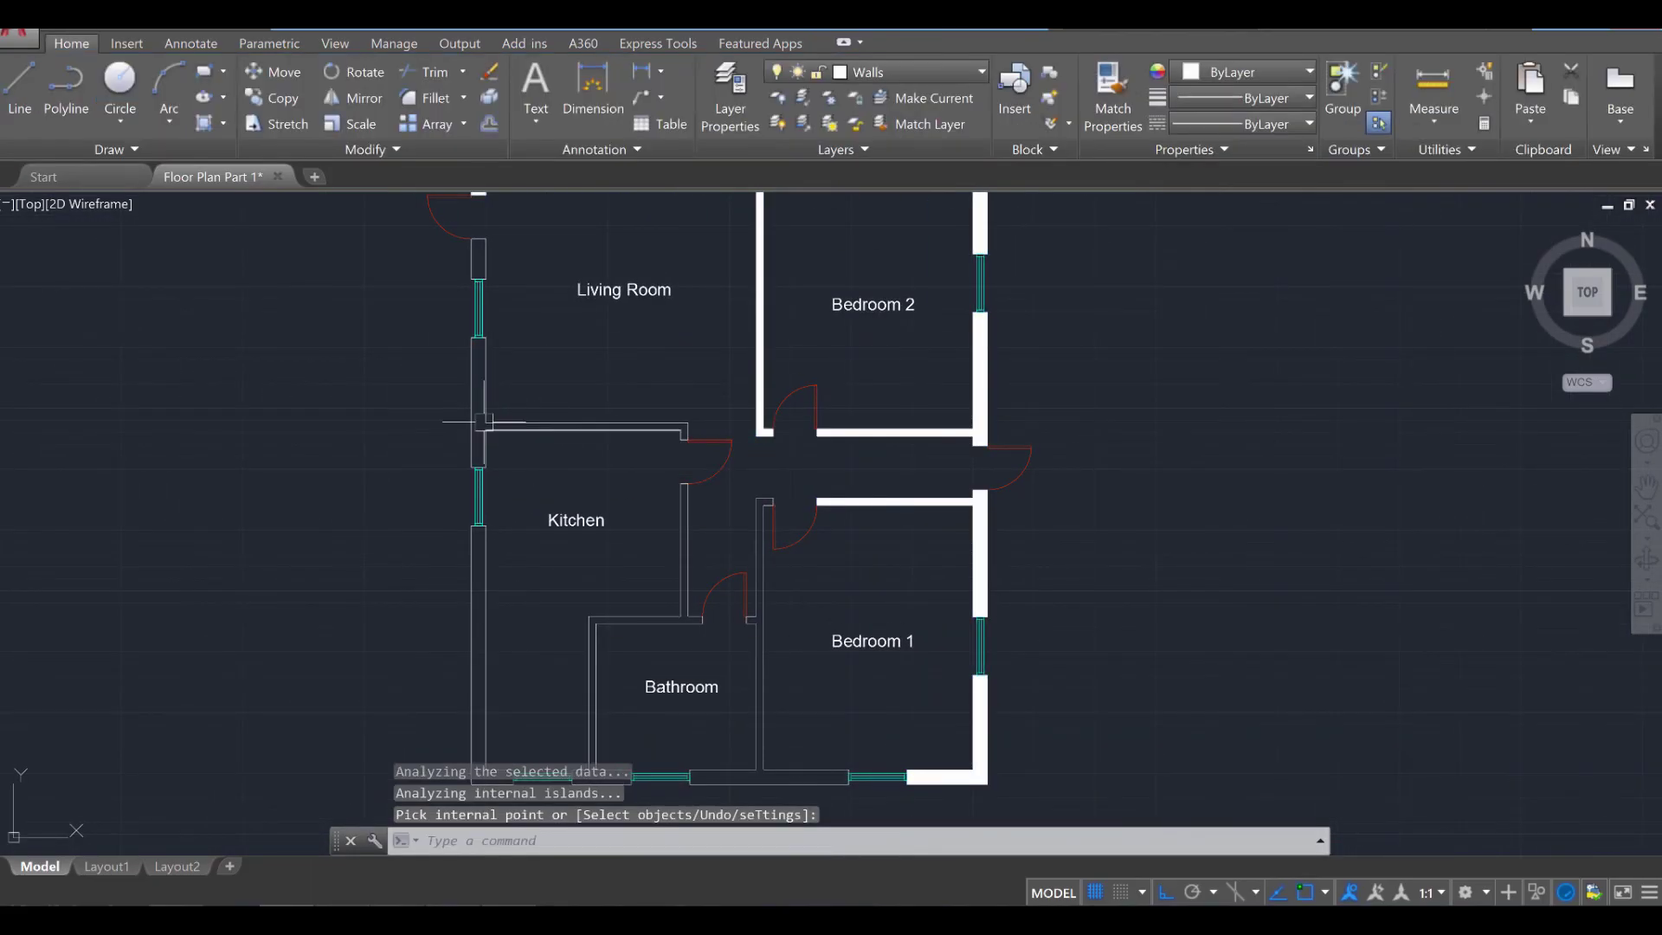
Start another solid hatch and fill the walls around the Kitchen and Bathroom and the wall between Bathroom and Bedroom 1.
type("h")
key("Return")
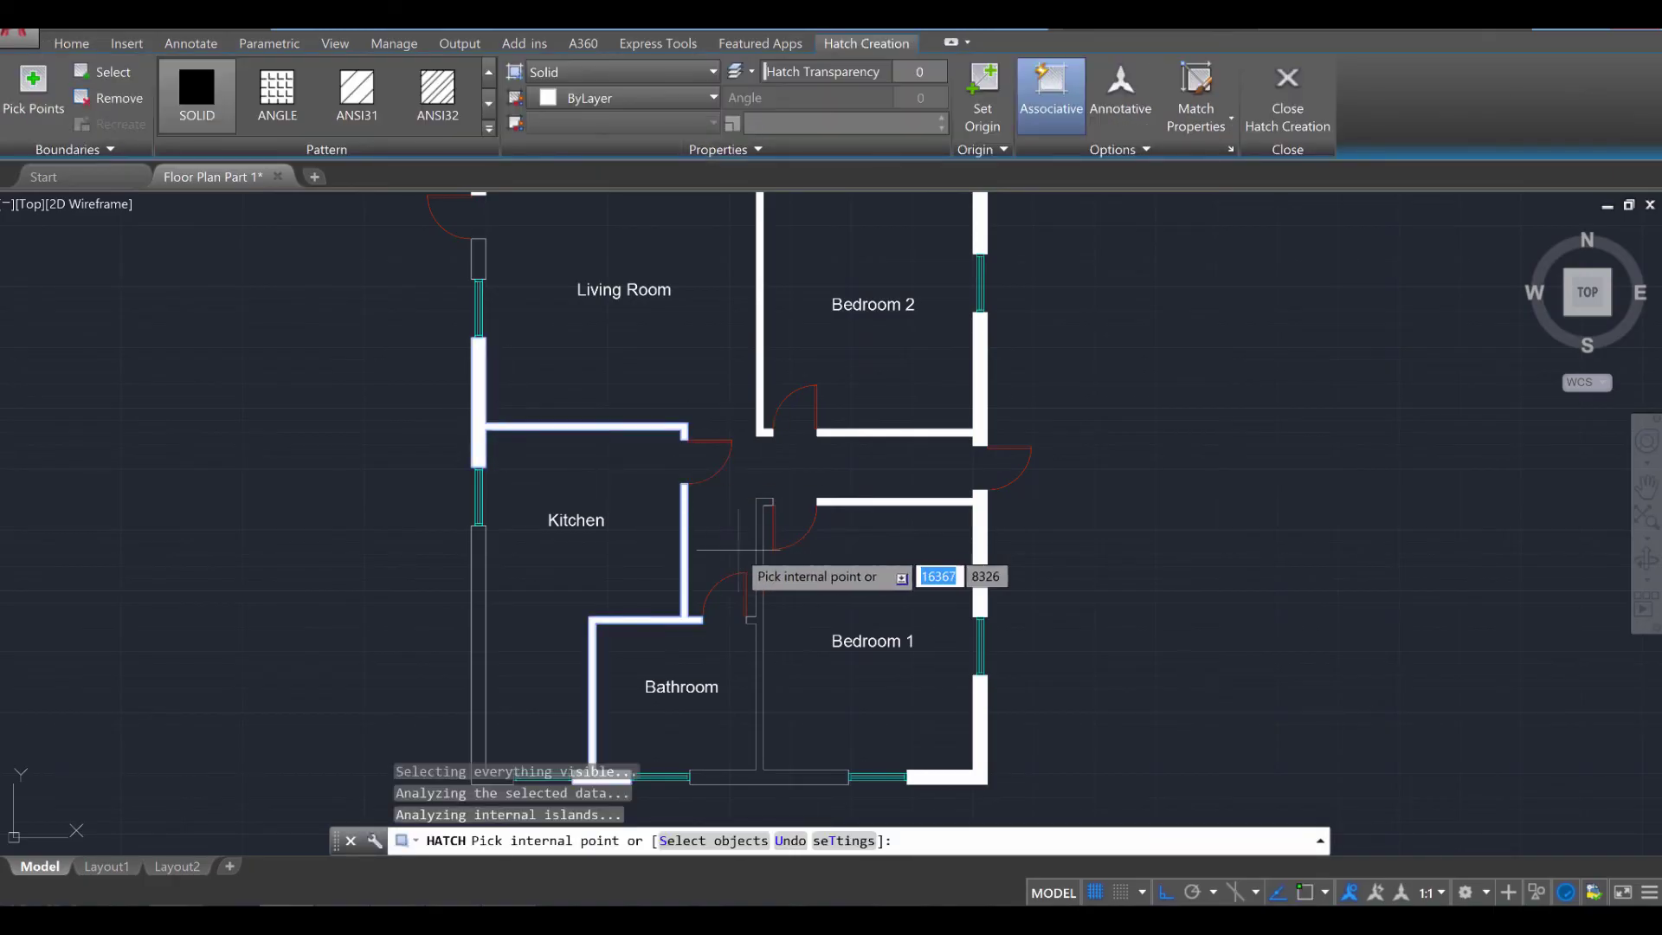
left_click(778, 537)
left_click(759, 549)
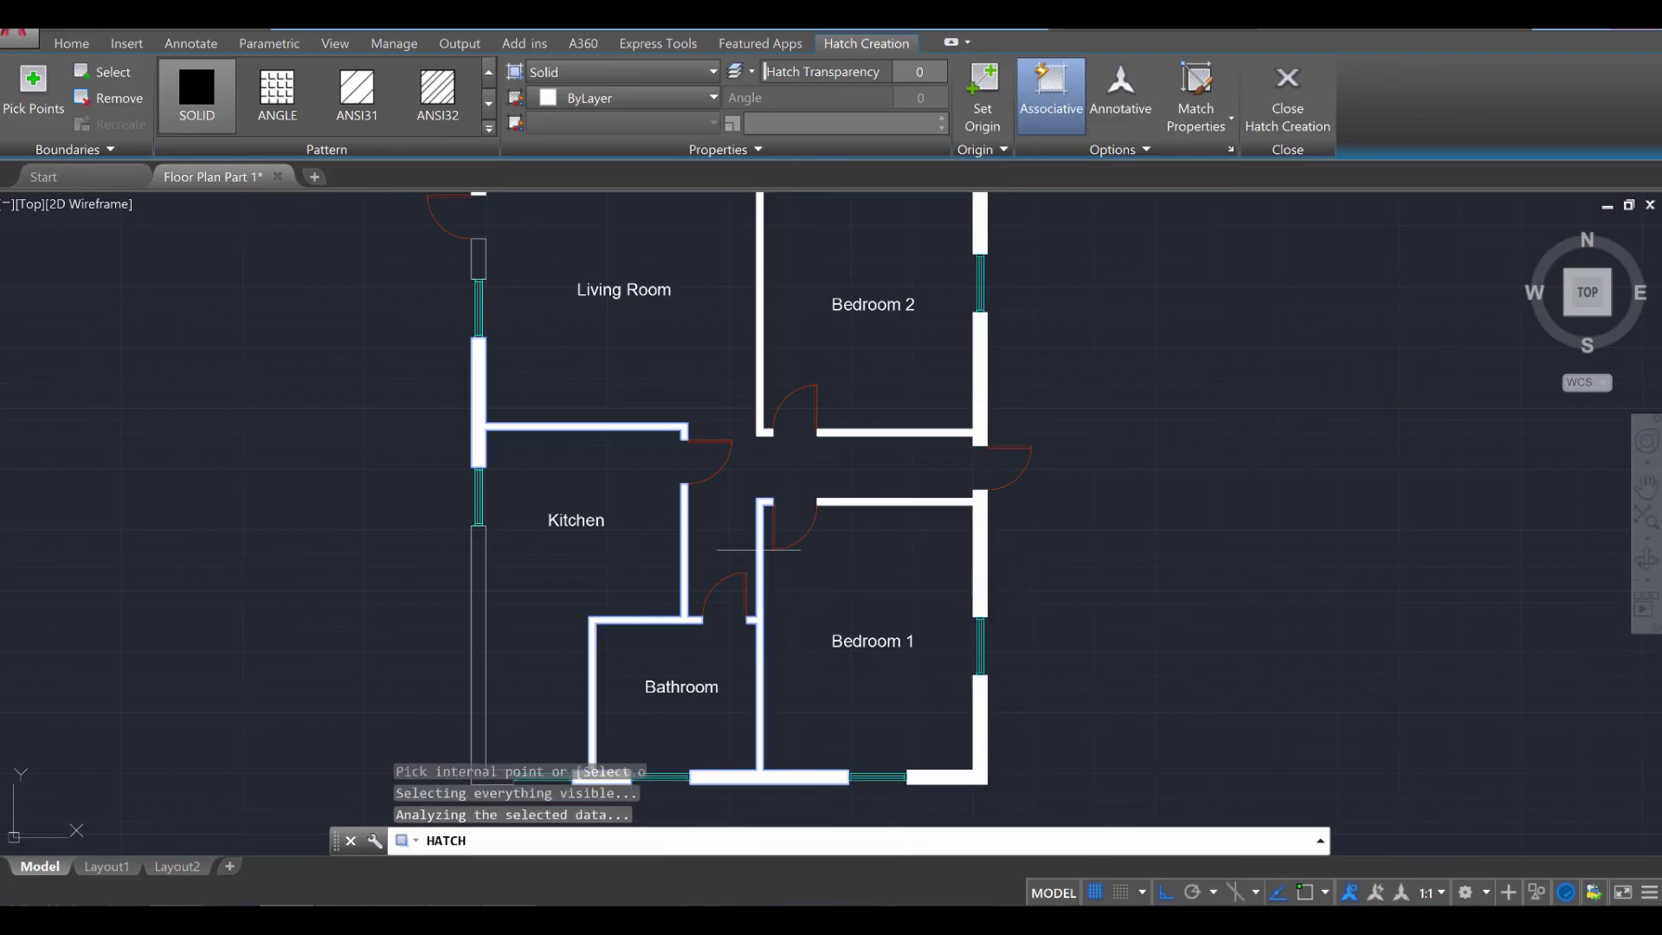
Fill the south-west corner wall and the short west wall piece beside the Living Room door, and end the hatch.
middle_click_drag(799, 699, 916, 570)
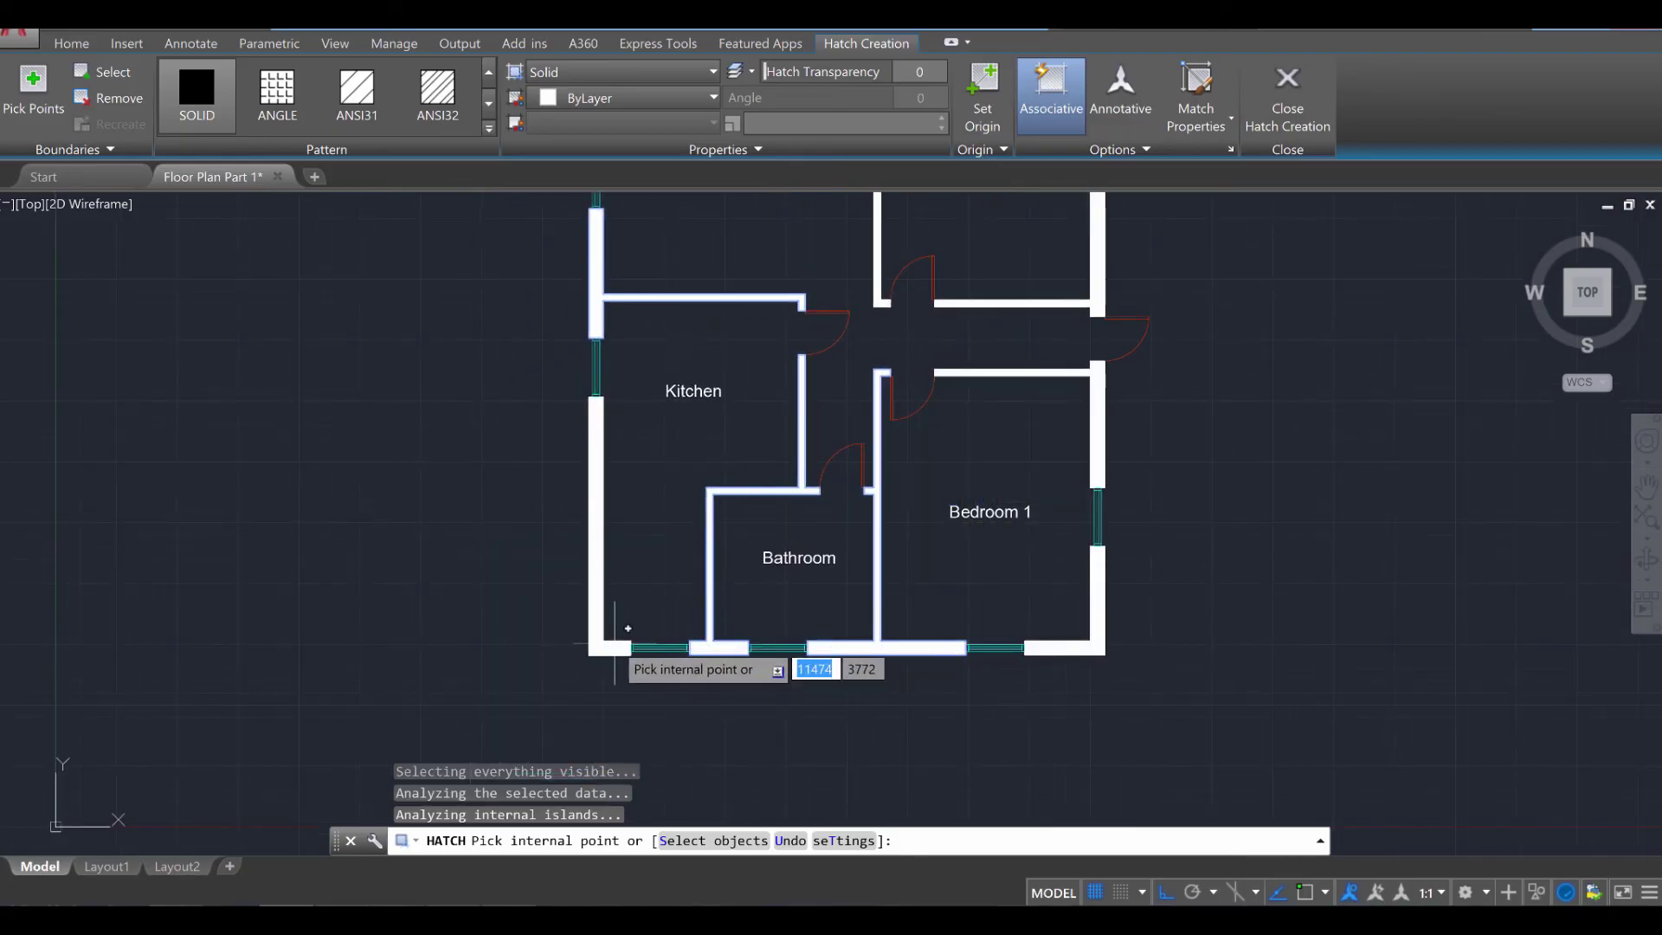
scroll(844, 585, "down", 2)
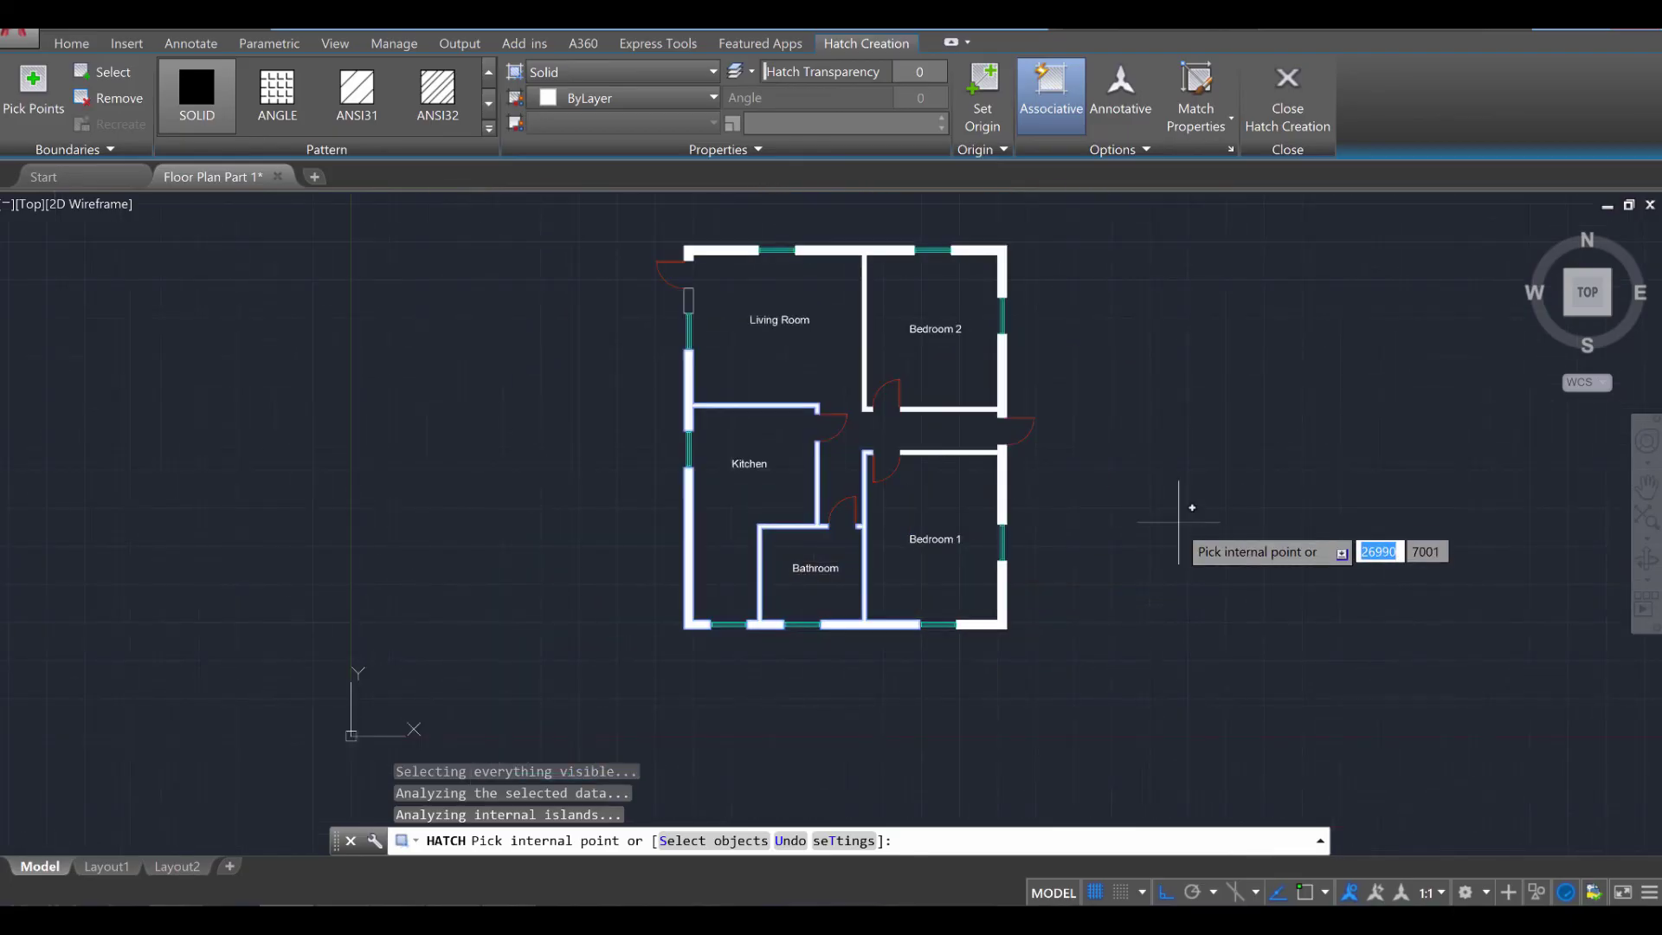
middle_click_drag(1187, 511, 1181, 593)
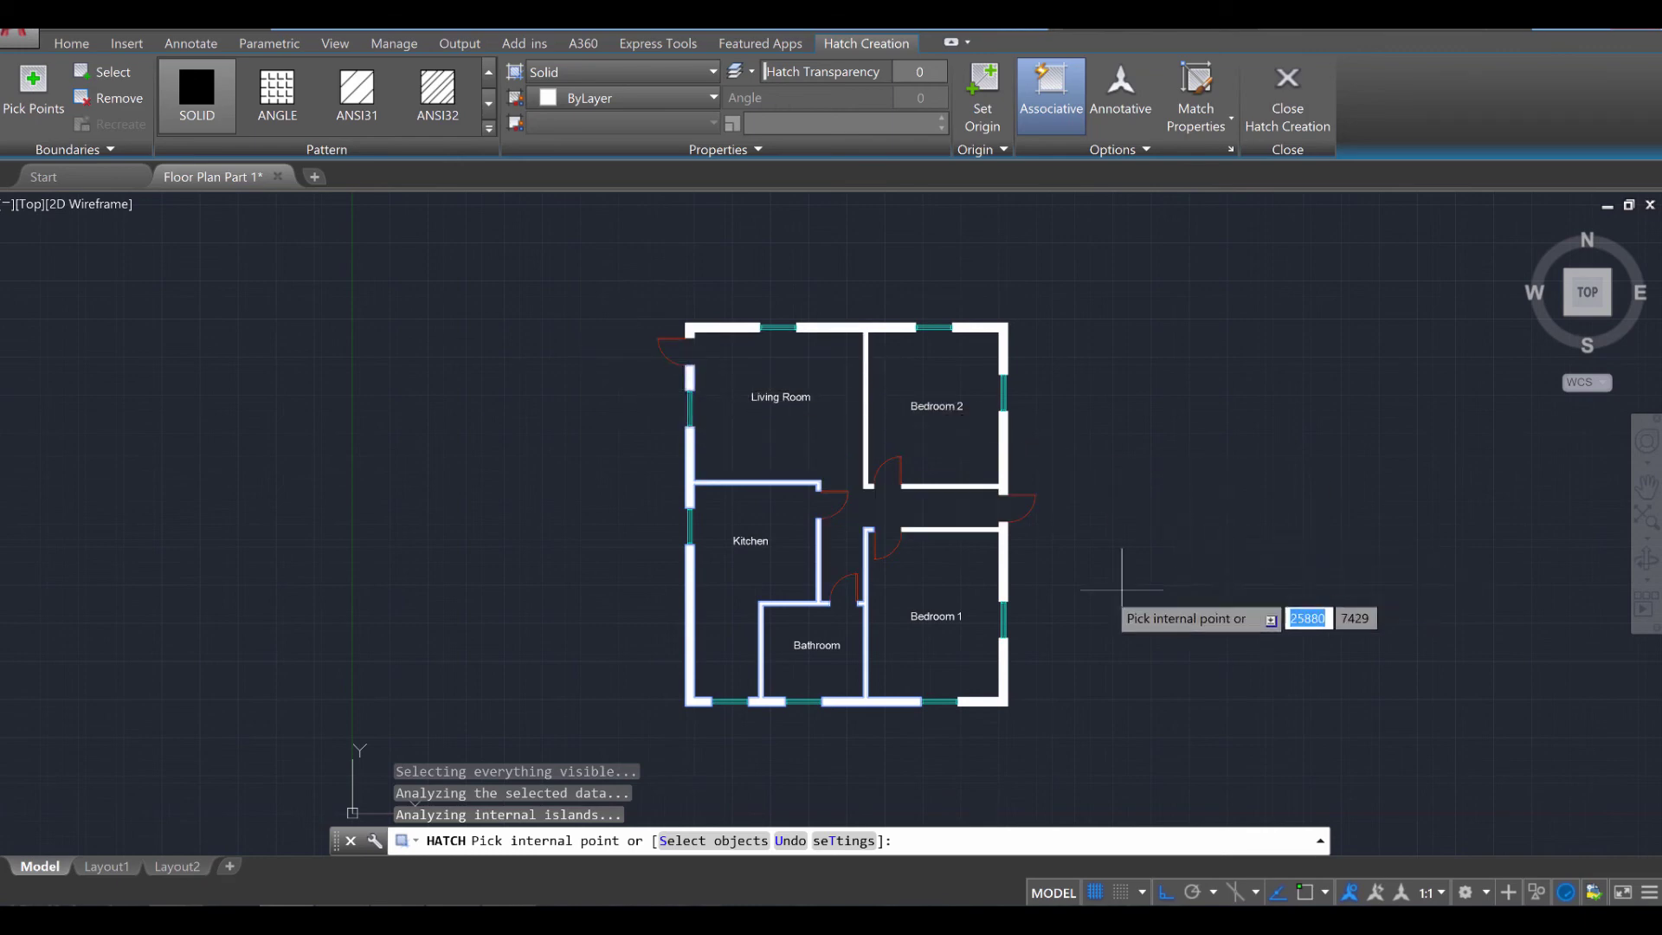
key("Escape")
key("Escape")
key("Escape")
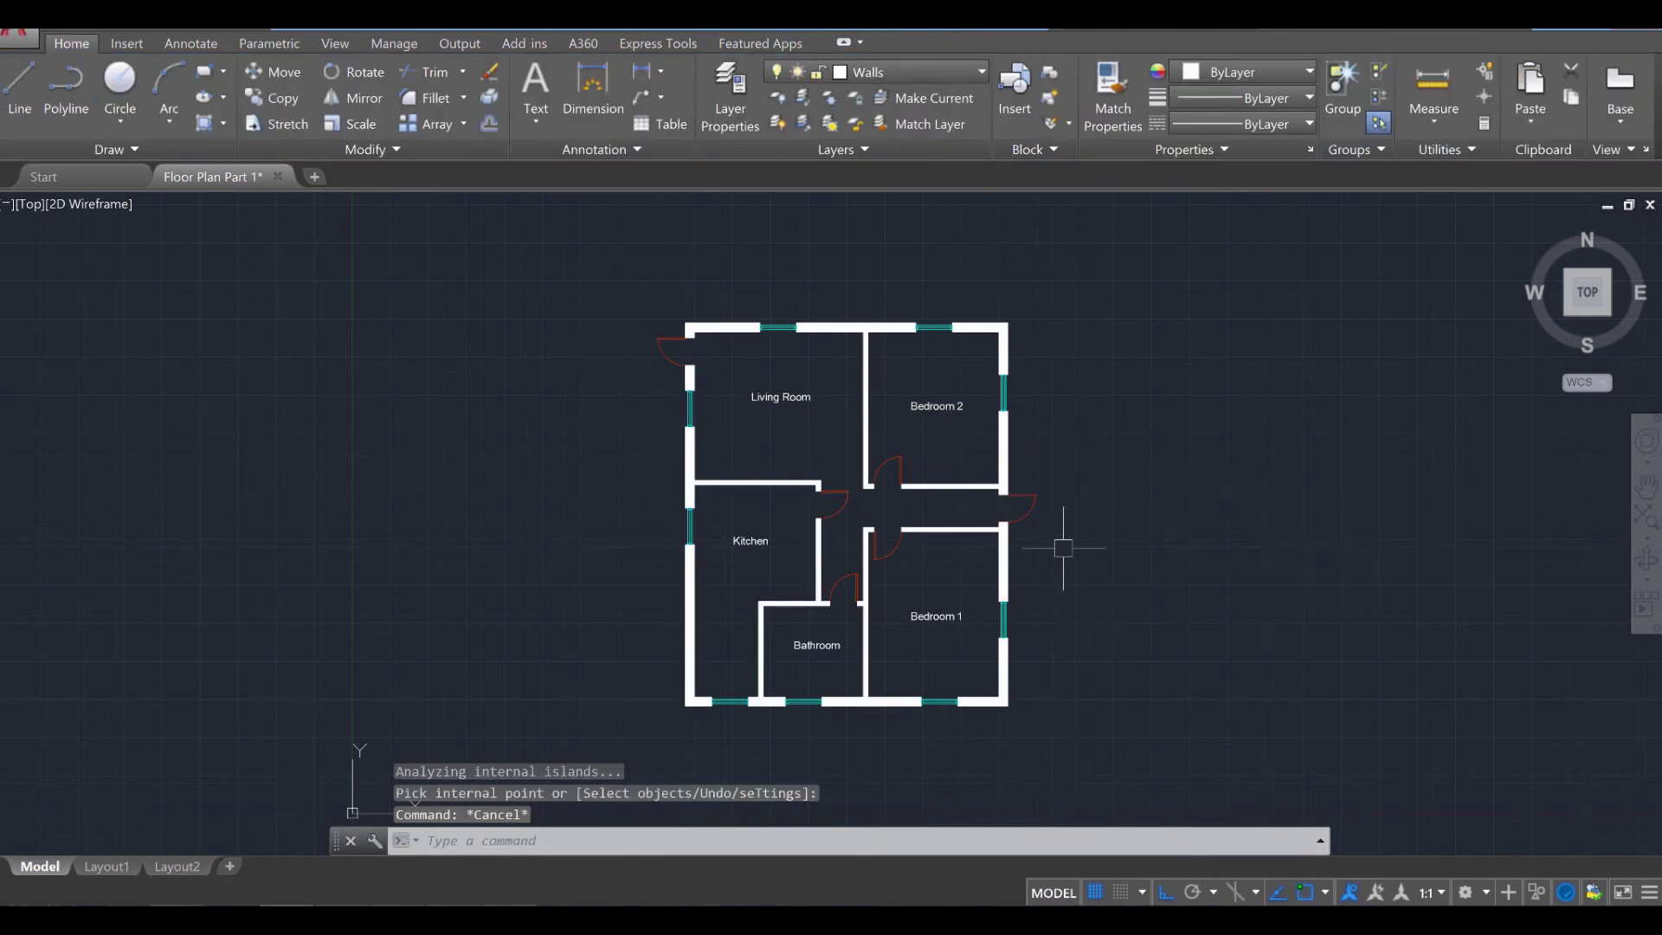
scroll(869, 481, "up", 2)
scroll(909, 471, "down", 2)
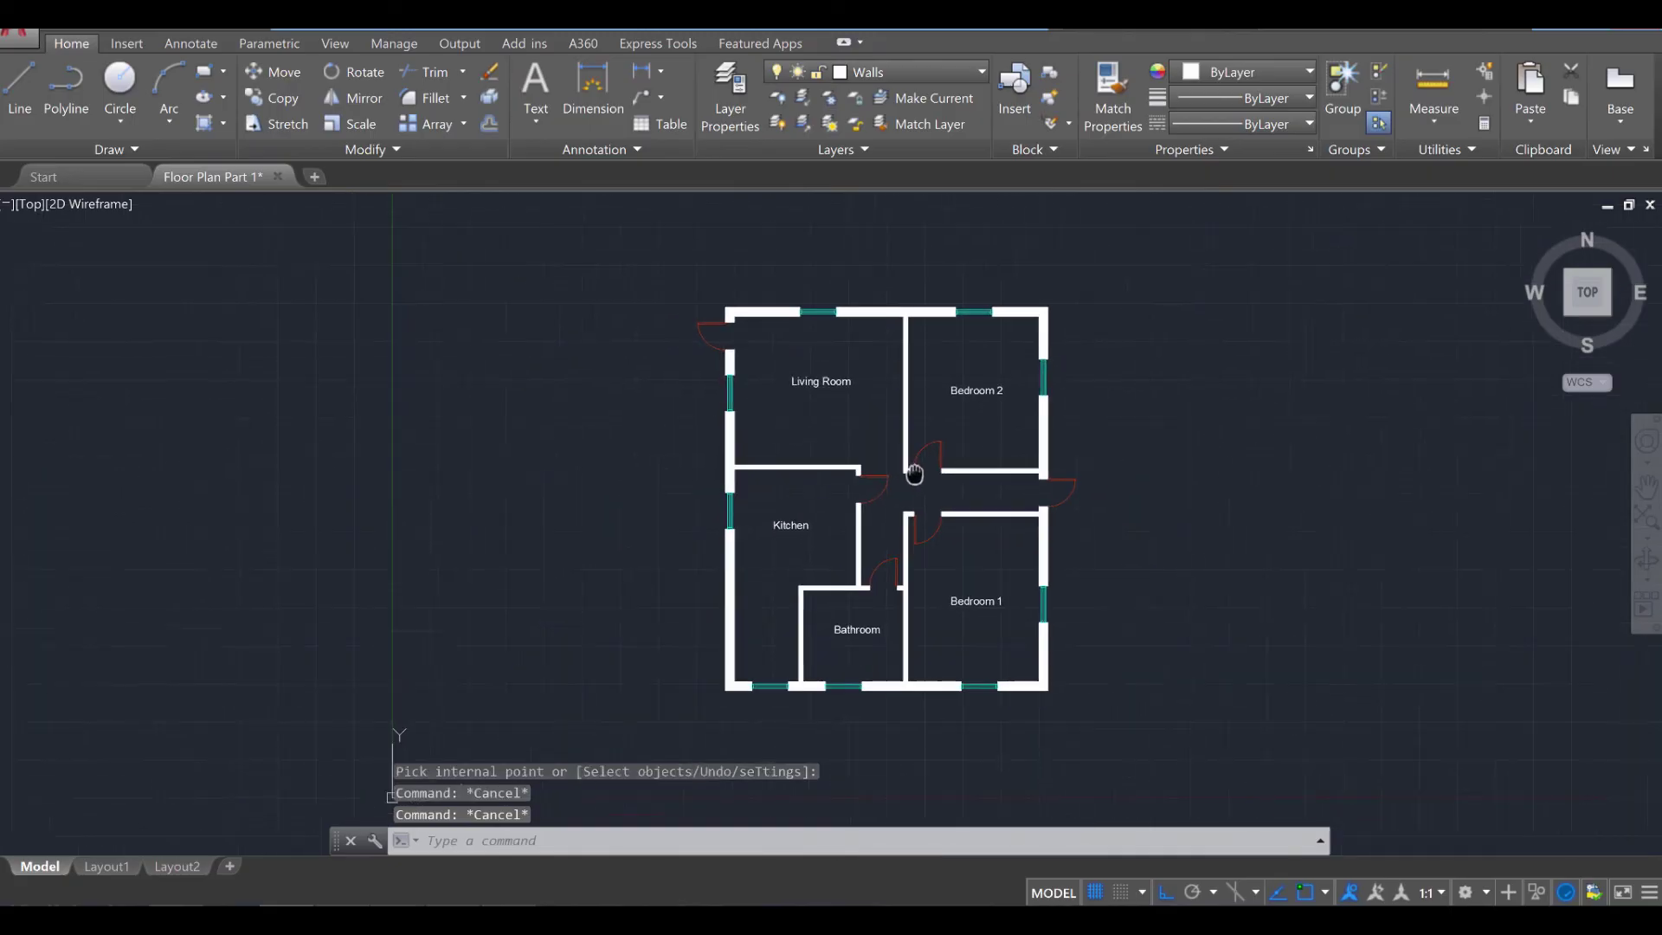
scroll(949, 475, "up", 2)
scroll(946, 482, "down", 2)
middle_click_drag(946, 482, 921, 496)
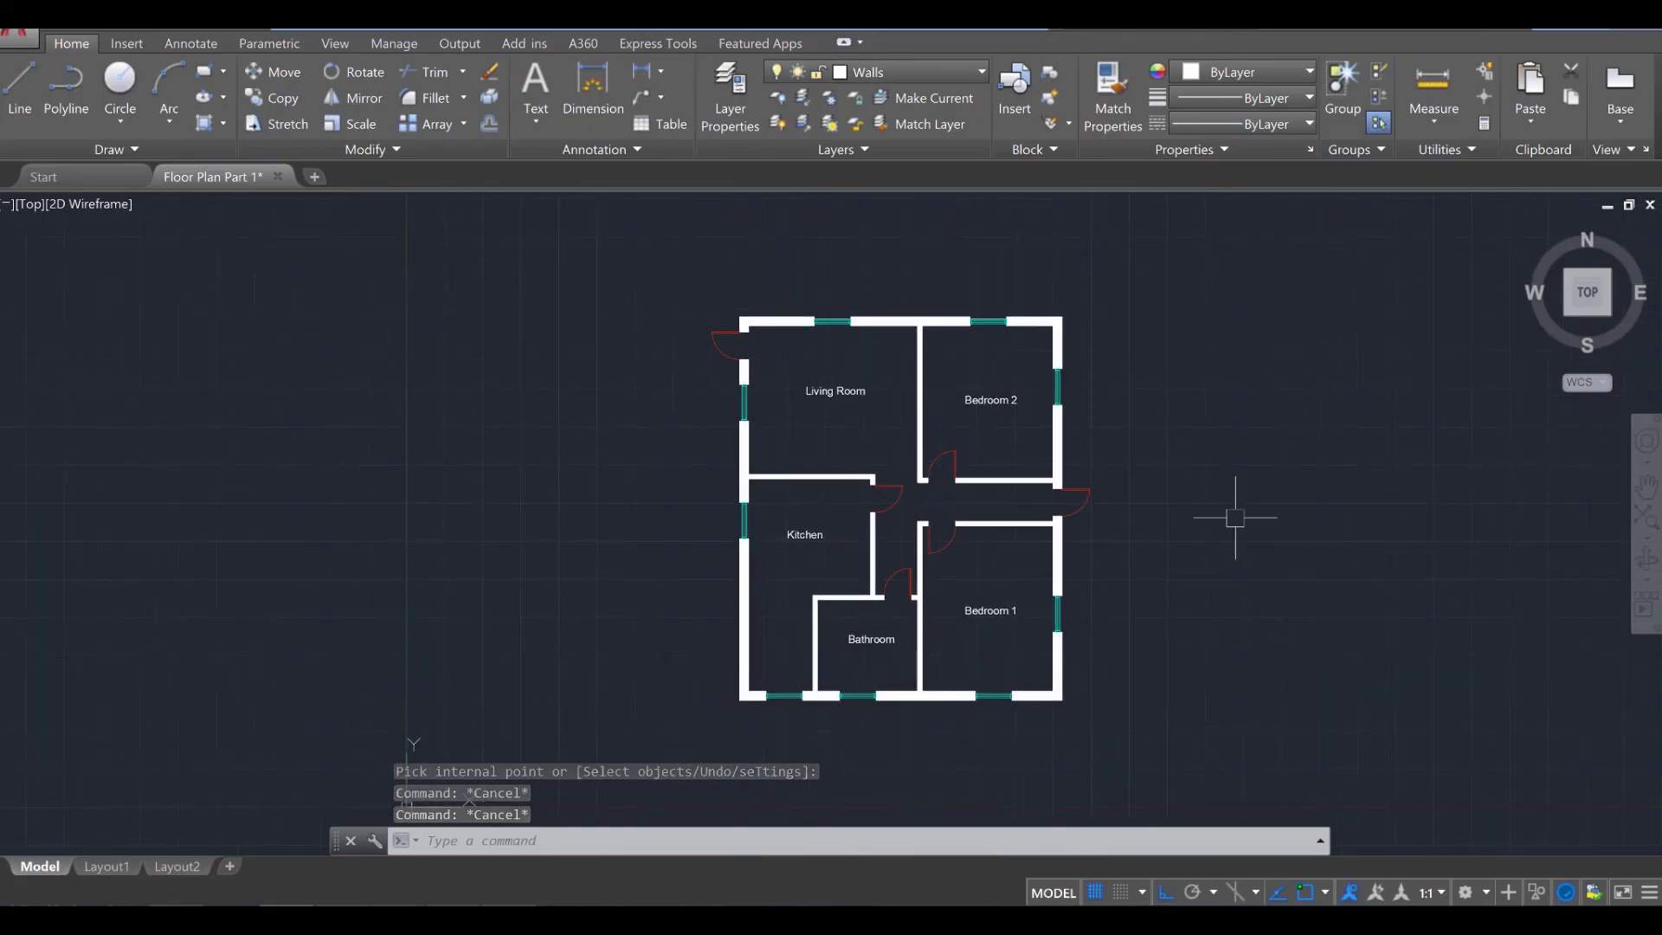